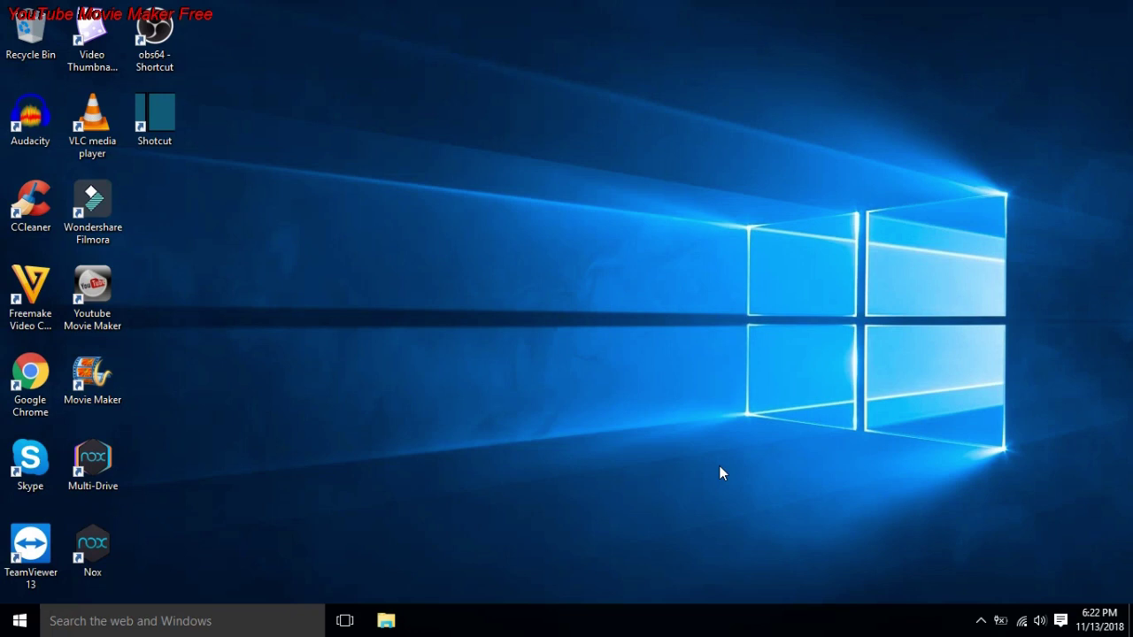
# Launch YouTube Movie Maker from the desktop and choose to make YouTube videos.
pyautogui.click(109, 295)
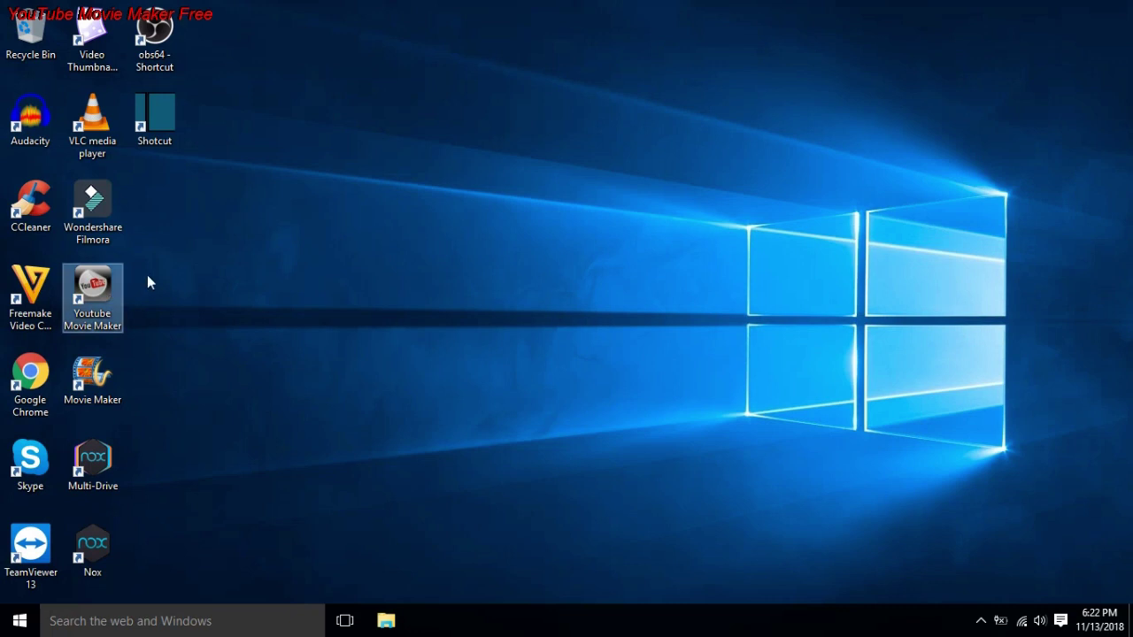
pyautogui.rightClick(103, 301)
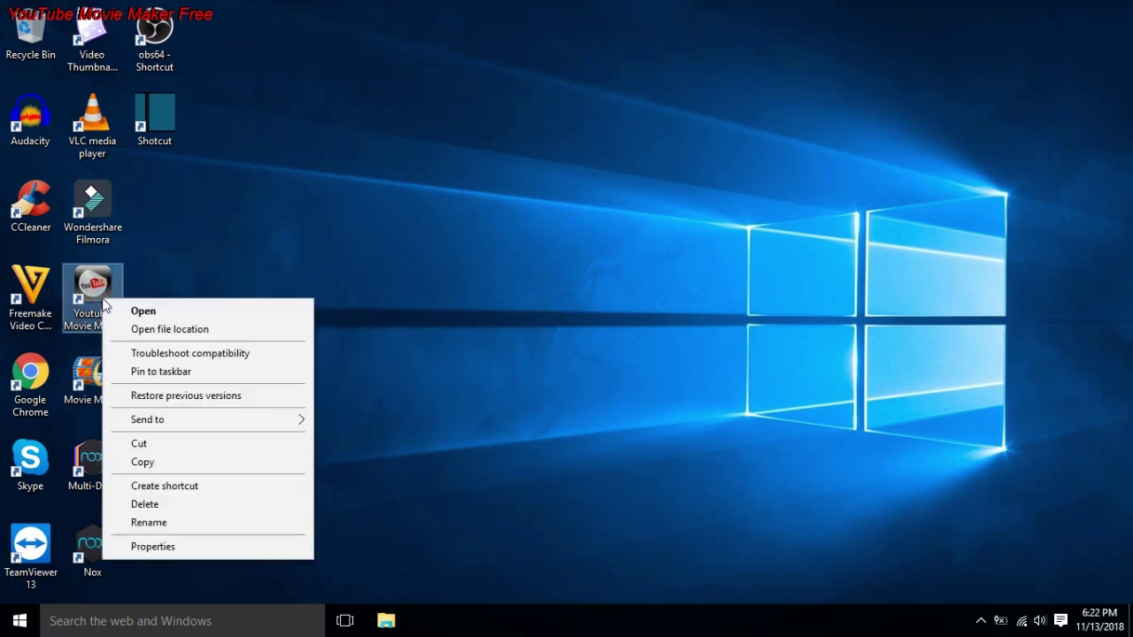
pyautogui.click(196, 315)
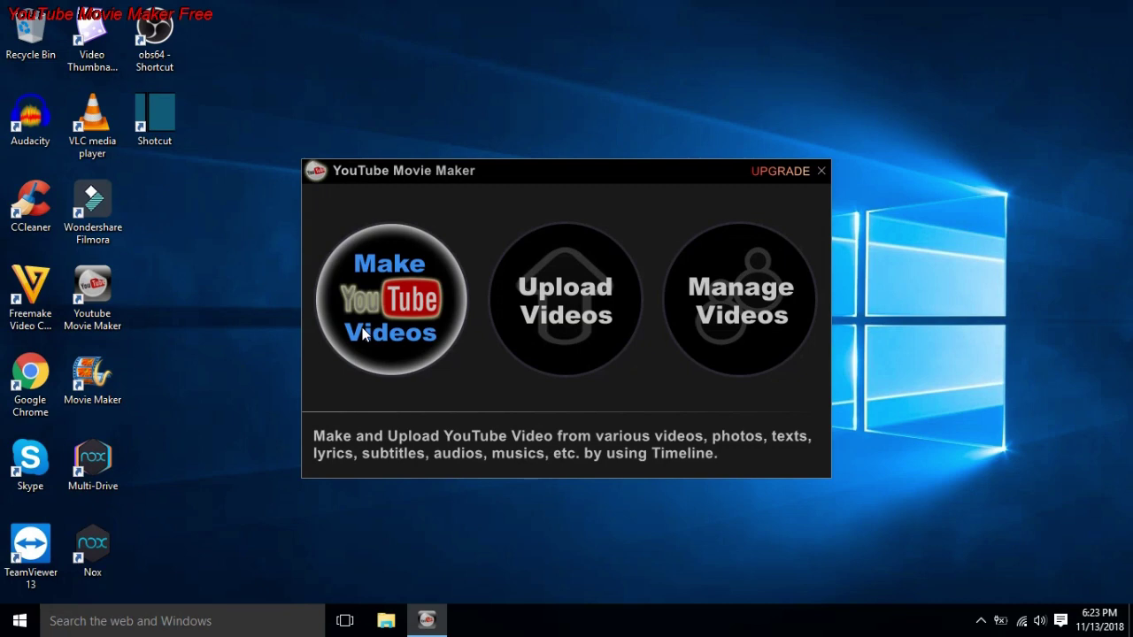
pyautogui.click(363, 332)
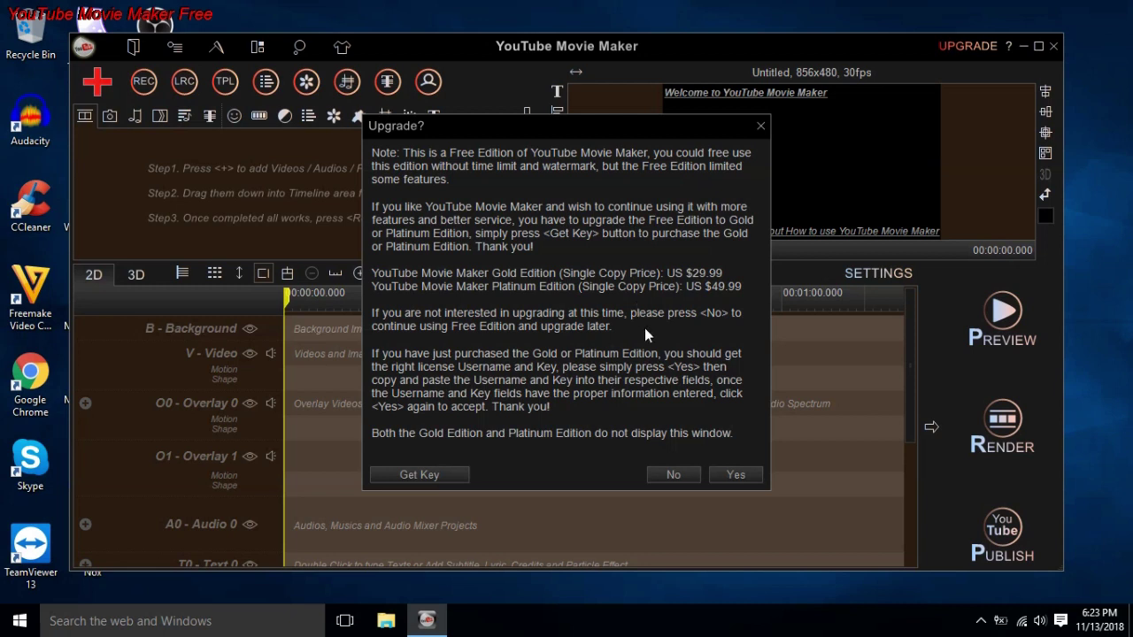
# Decline the upgrade offer, dismiss the thank-you notification and move the editor window clear of the desktop shortcuts.
pyautogui.click(660, 475)
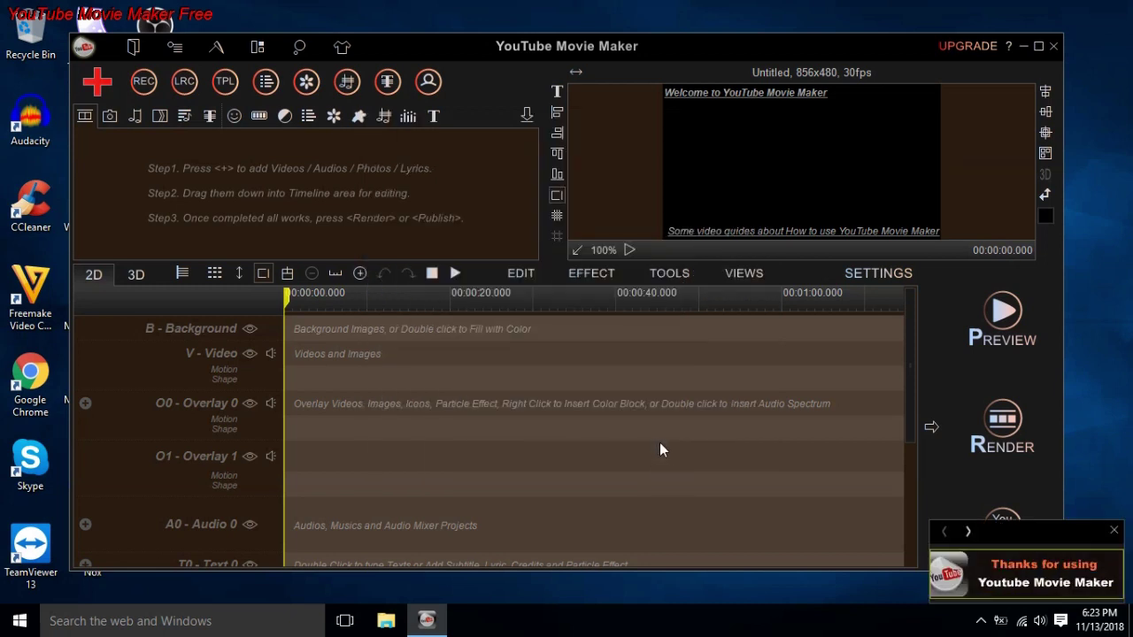
pyautogui.click(1114, 530)
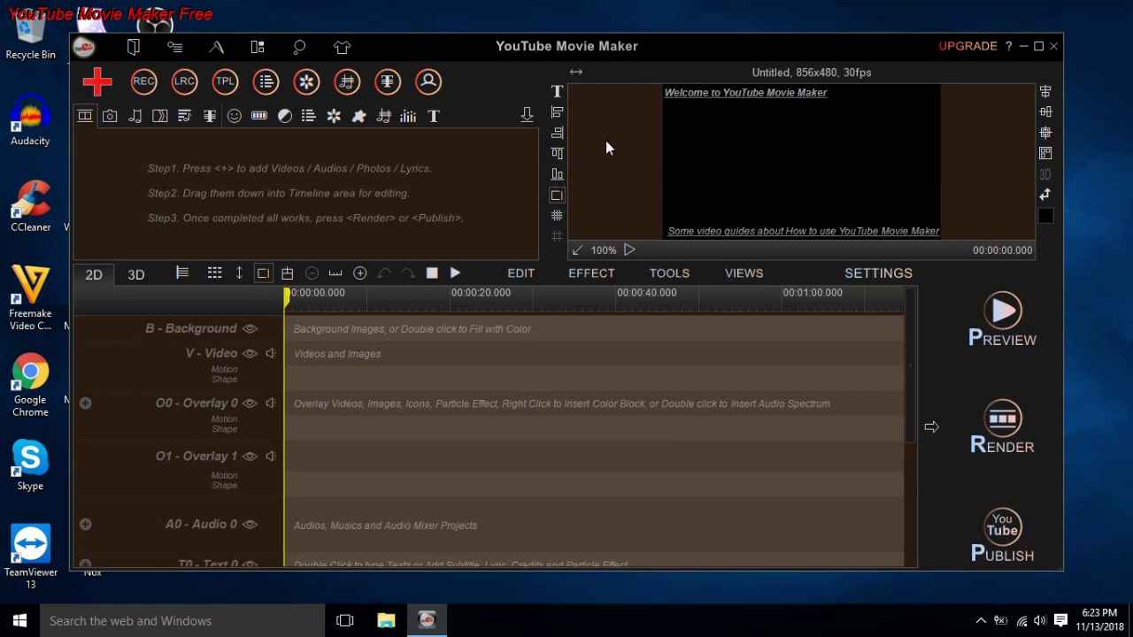
pyautogui.moveTo(580, 41); pyautogui.dragTo(633, 28)
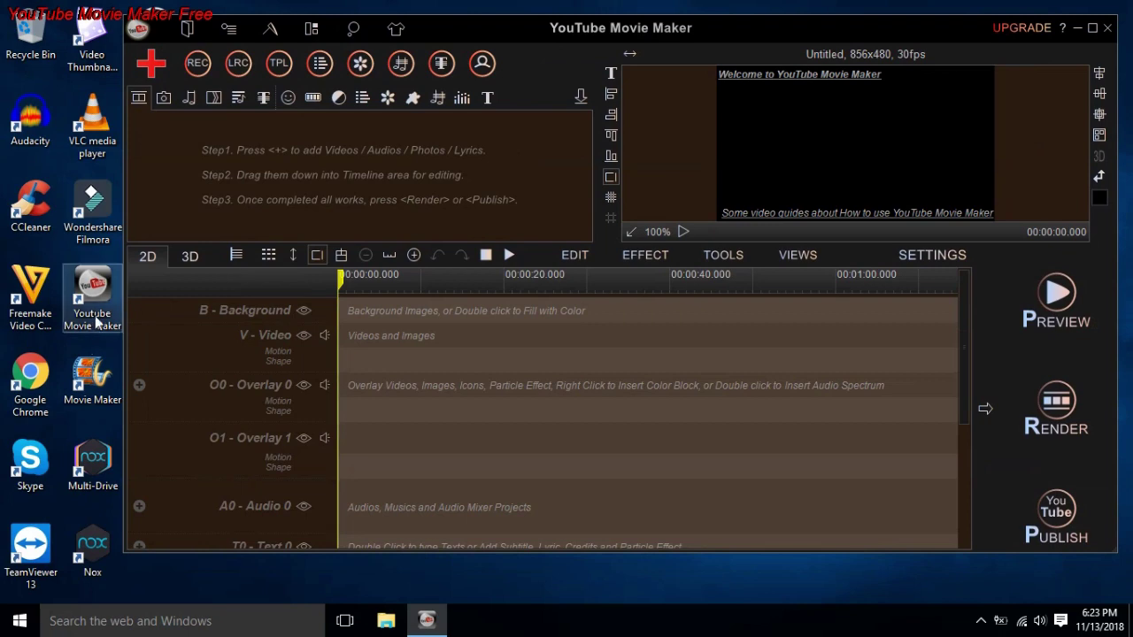
# Look in File Explorer at the files in the "1- Jingle Bells for Demo" folder under Videos > Karaoke Videos, and close it.
pyautogui.click(385, 620)
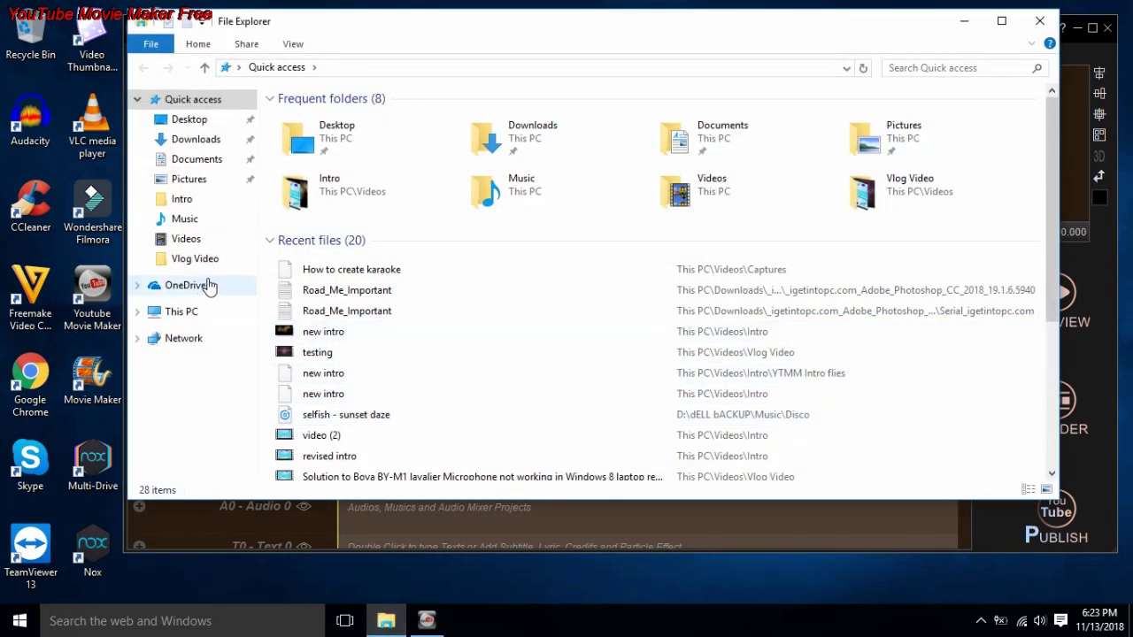
pyautogui.click(186, 241)
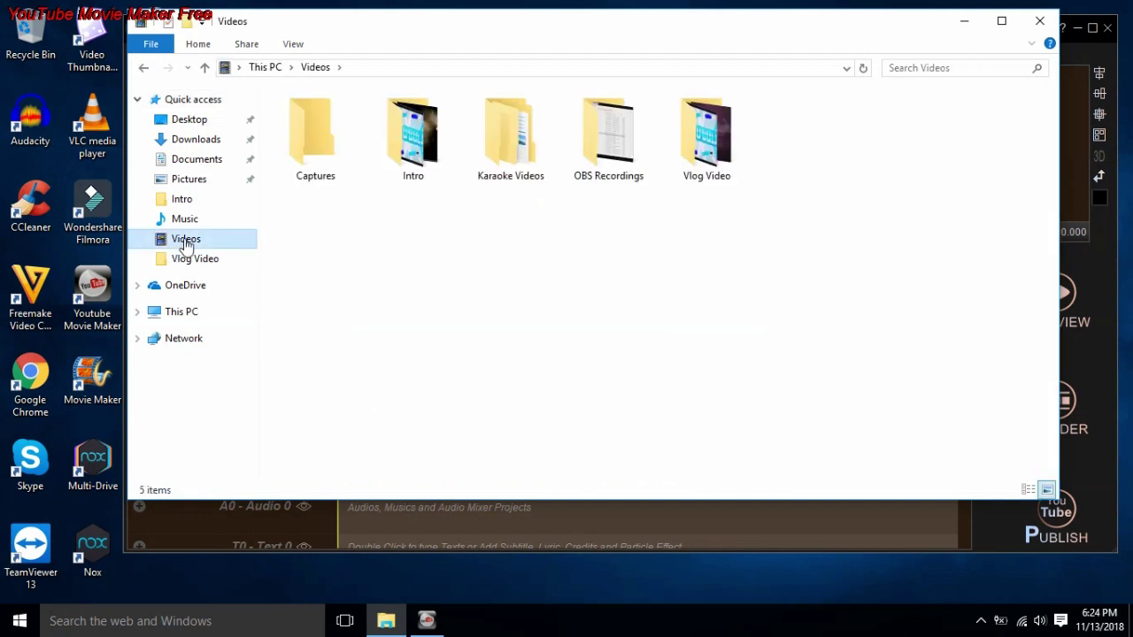
pyautogui.doubleClick(519, 160)
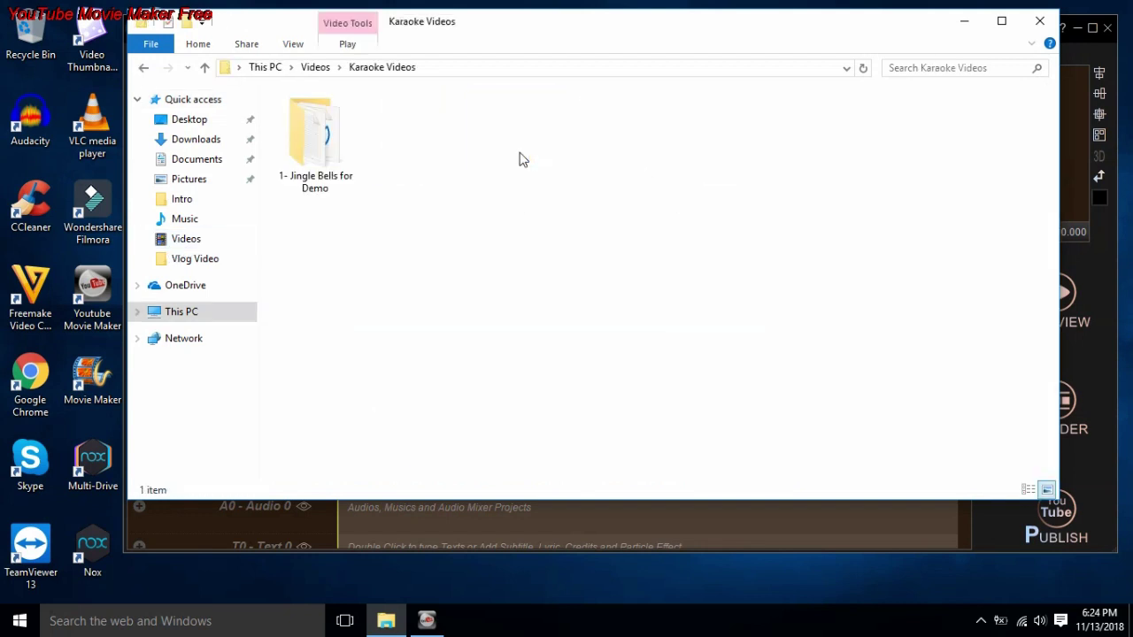
pyautogui.click(326, 146)
pyautogui.doubleClick(325, 146)
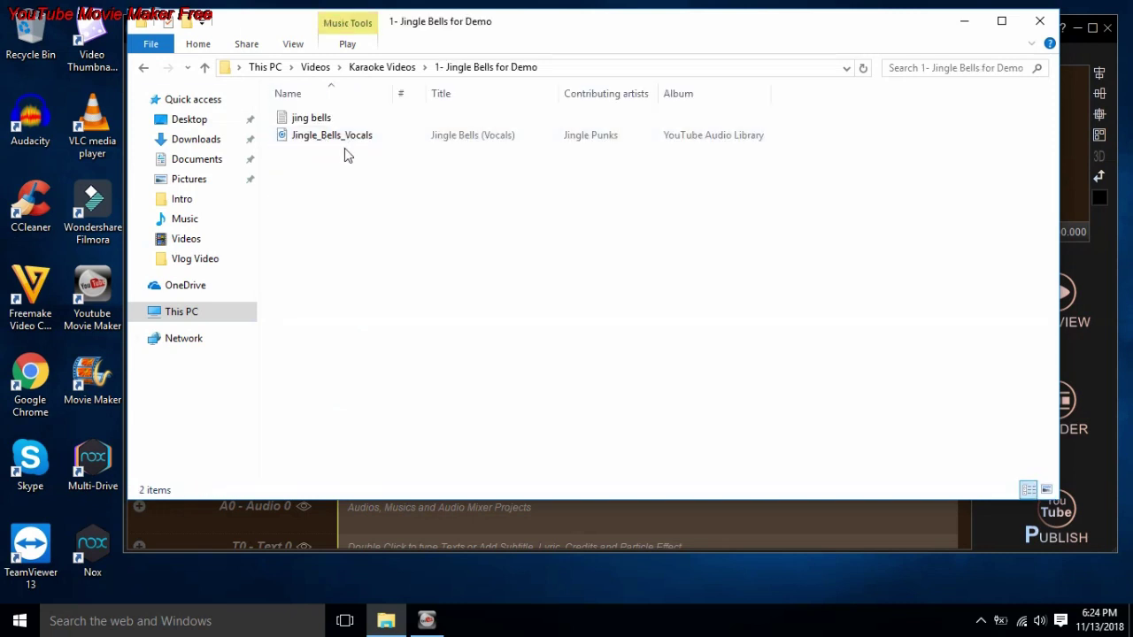
pyautogui.click(143, 69)
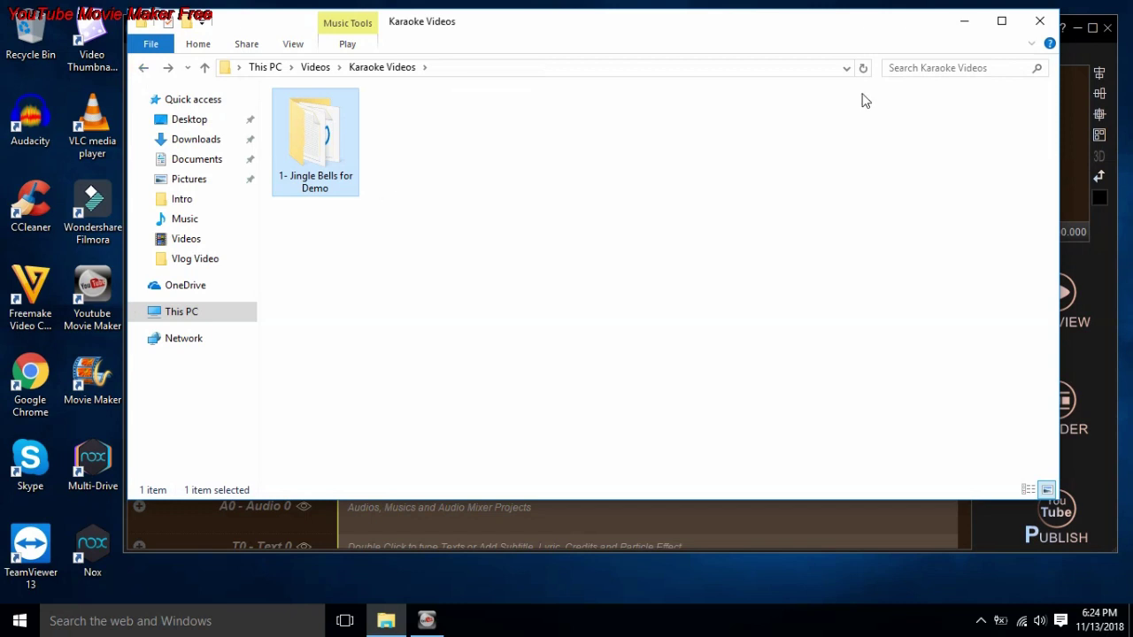
pyautogui.moveTo(817, 39); pyautogui.dragTo(835, 76)
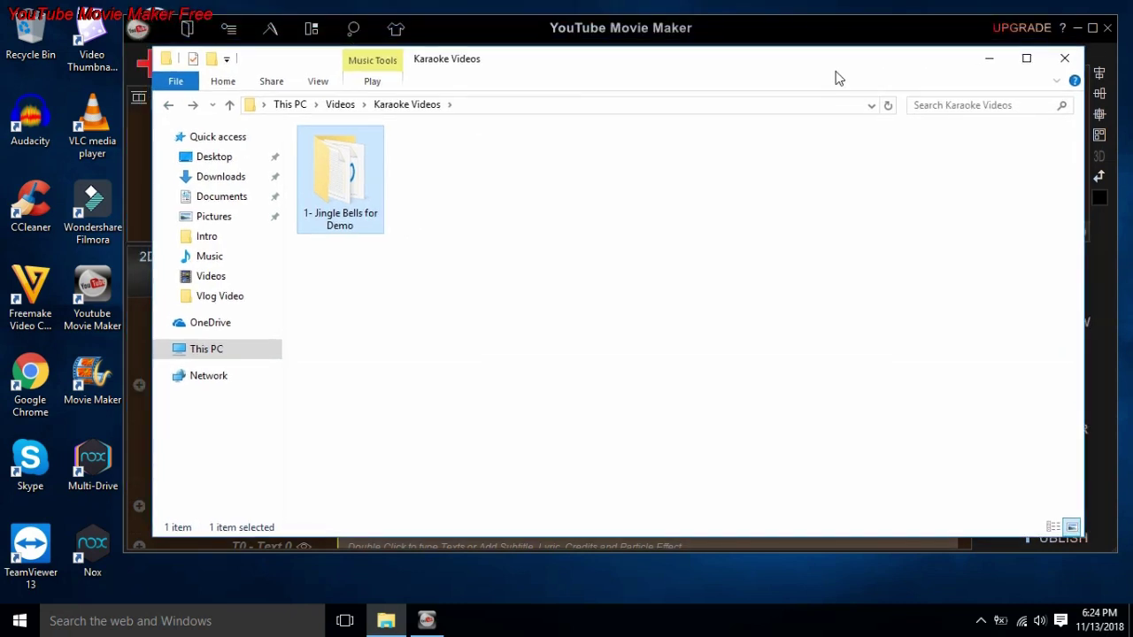
pyautogui.click(1064, 60)
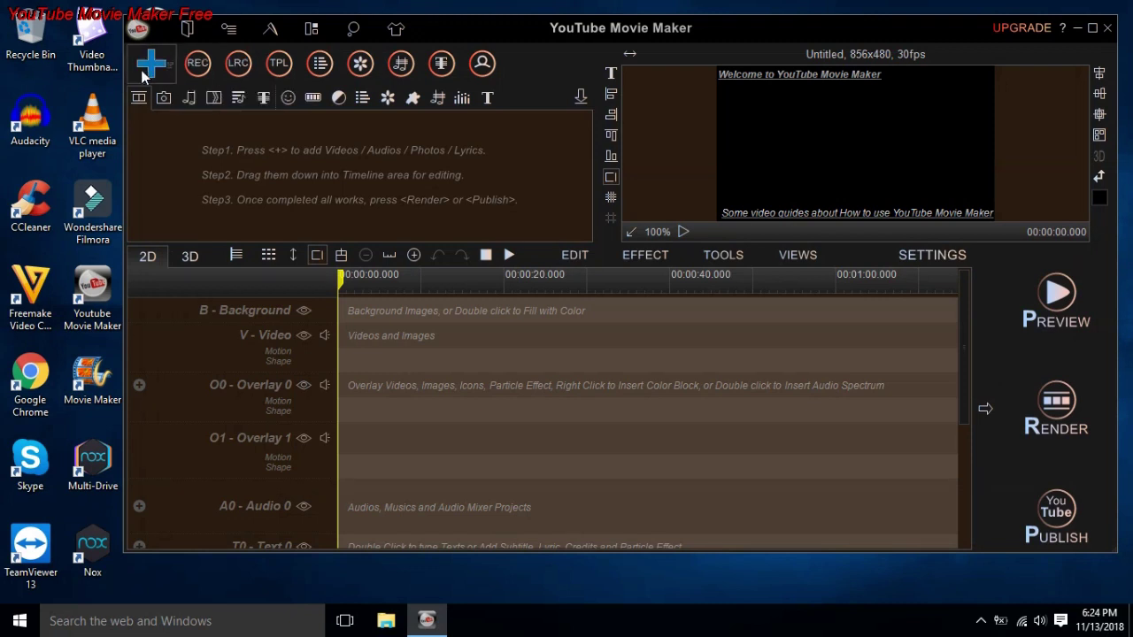
# Open the Lyric Maker and replace the example with a new blank lyric project.
pyautogui.click(234, 64)
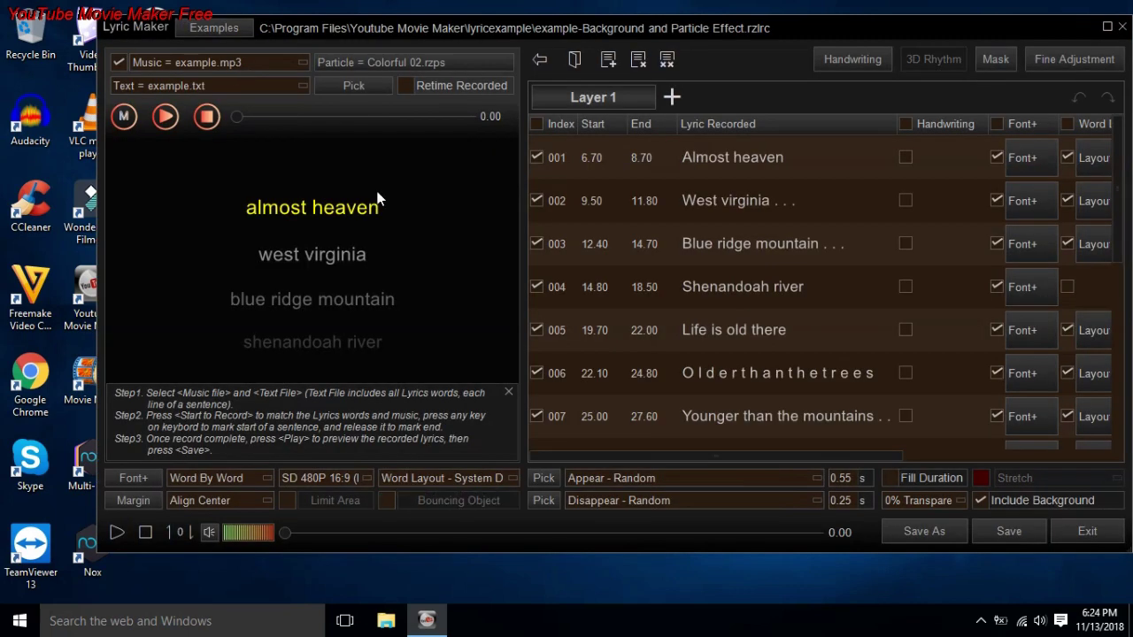
pyautogui.click(585, 66)
pyautogui.click(612, 82)
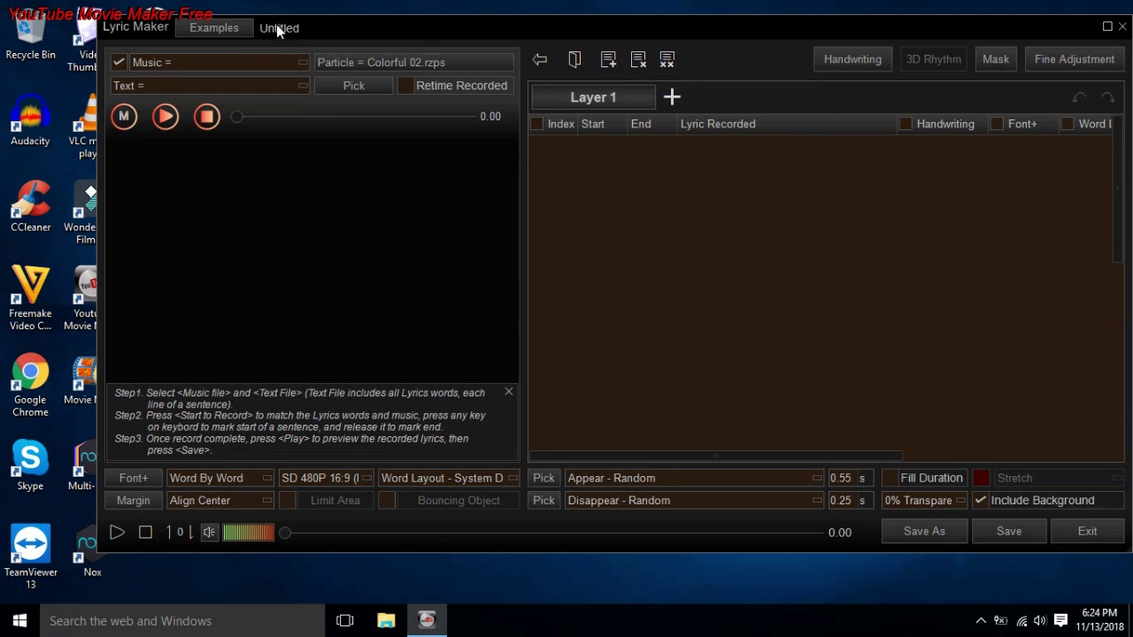
# Load Jingle_Bells_Vocals from Videos > Karaoke Videos > 1- Jingle Bells for Demo as the project's music file.
pyautogui.click(288, 71)
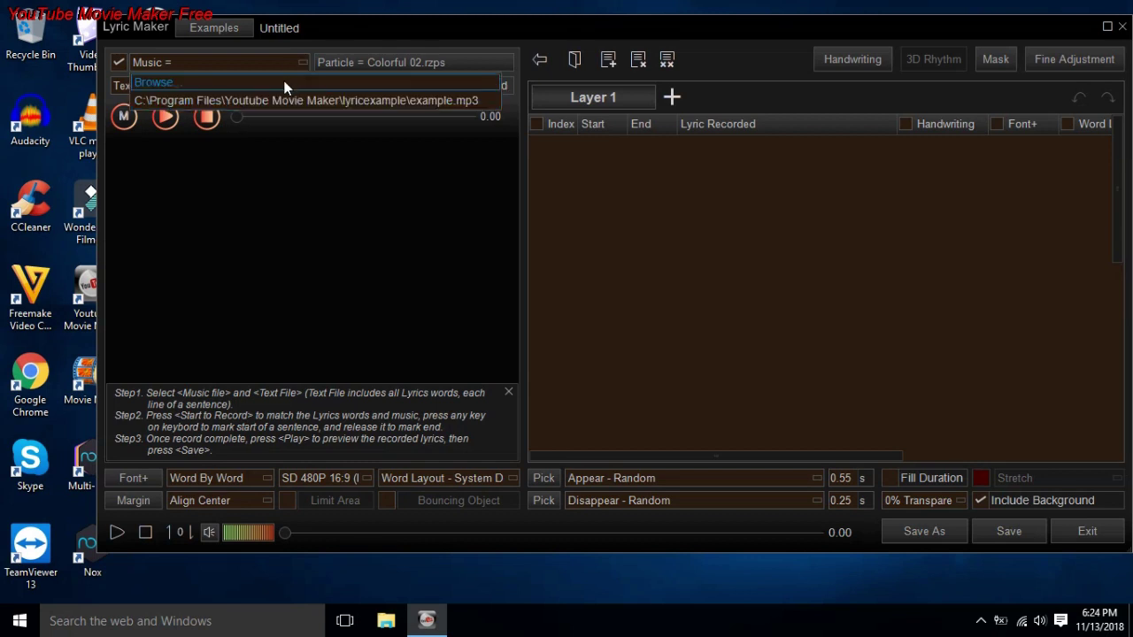
pyautogui.click(284, 83)
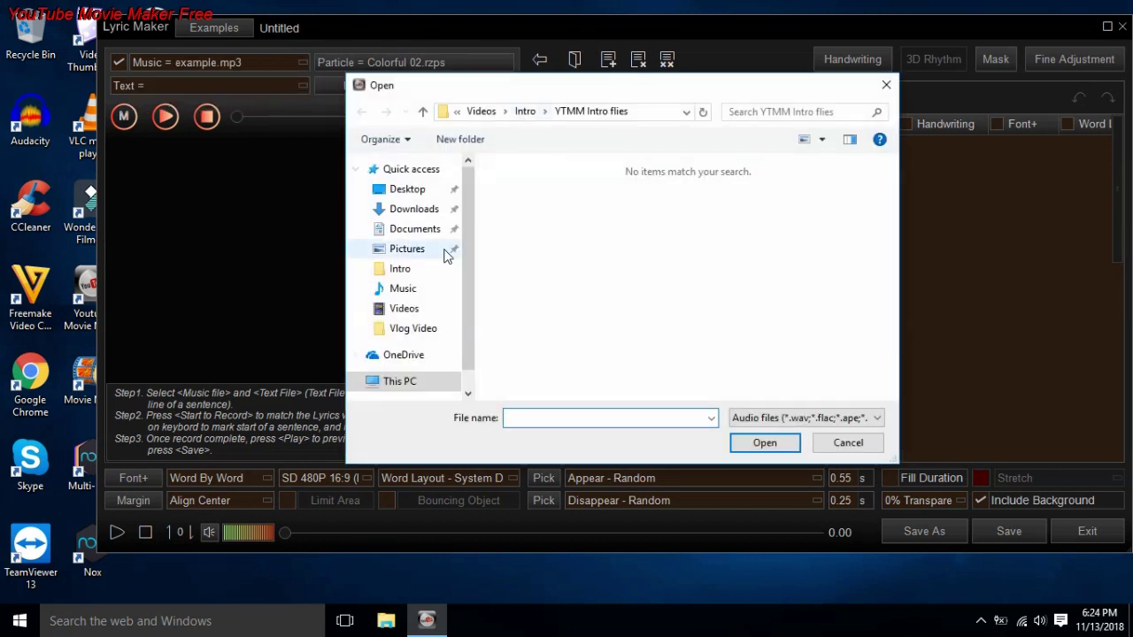
pyautogui.click(445, 309)
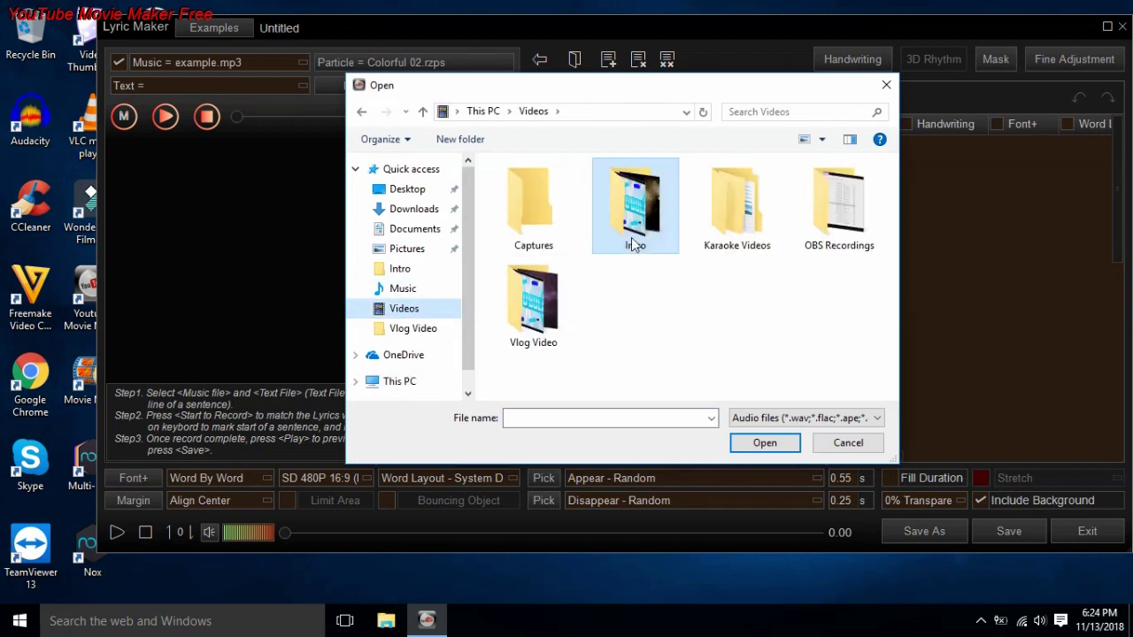
pyautogui.doubleClick(730, 221)
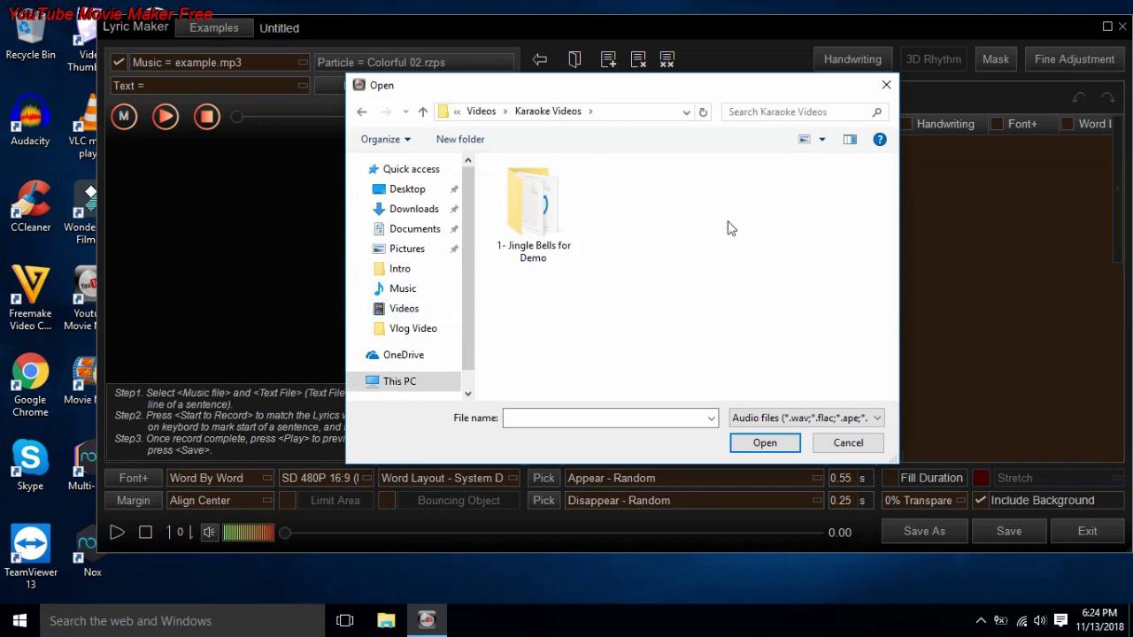
pyautogui.doubleClick(522, 214)
pyautogui.doubleClick(523, 188)
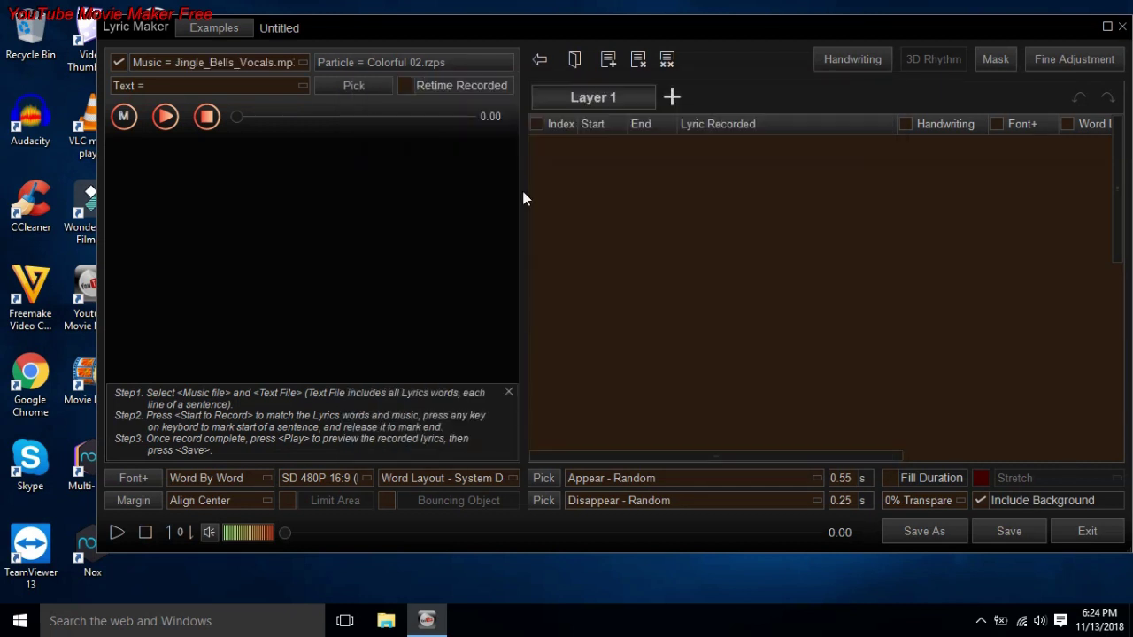
# Load jing bells.txt from the same demo folder as the lyrics text.
pyautogui.click(253, 86)
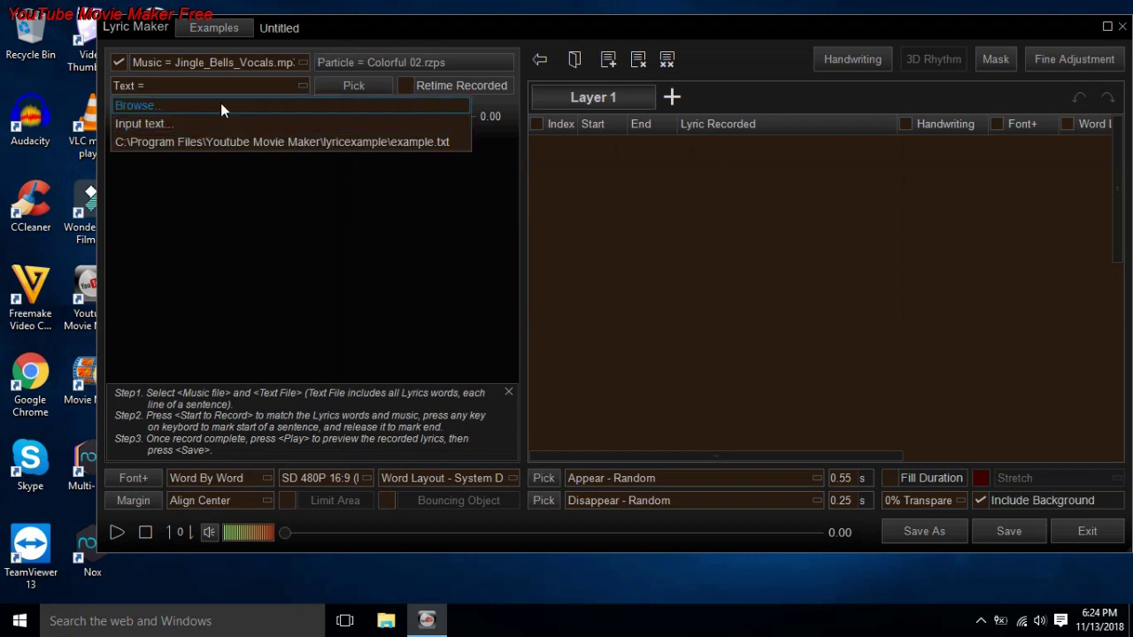
pyautogui.click(220, 105)
pyautogui.doubleClick(520, 187)
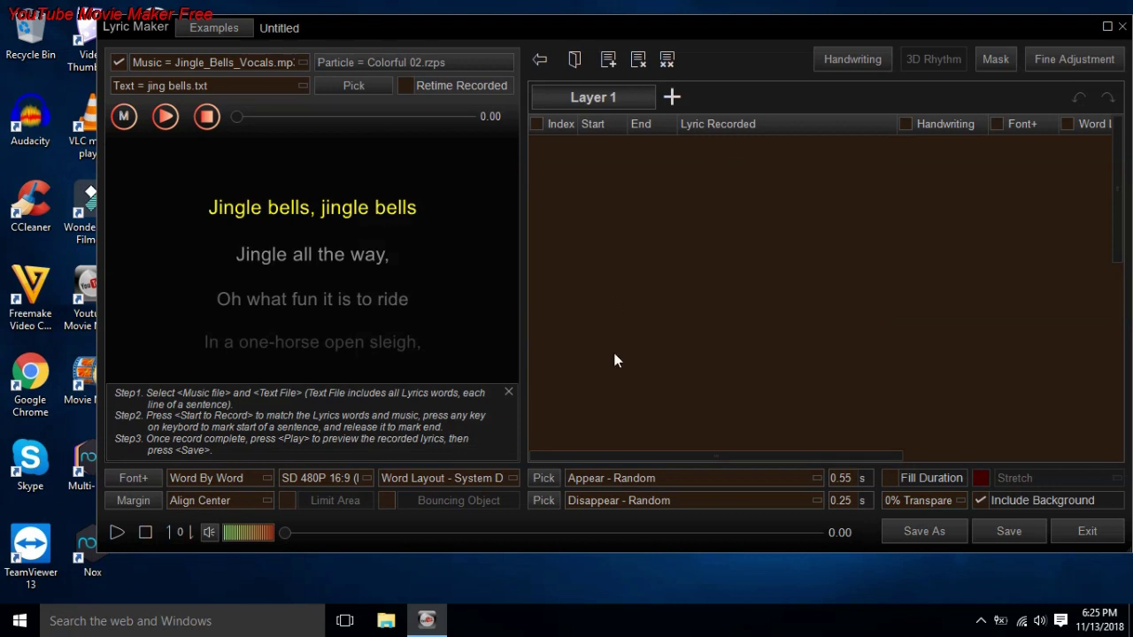
# Disable both the appear and the disappear effects for the lyrics.
pyautogui.click(471, 478)
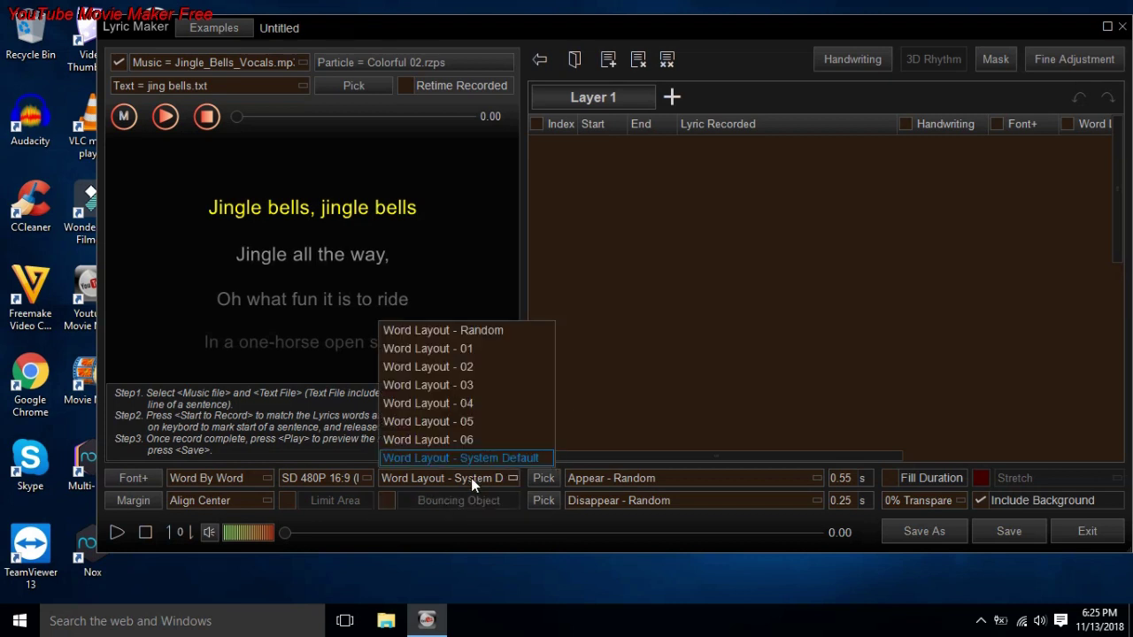
pyautogui.click(471, 478)
pyautogui.click(655, 479)
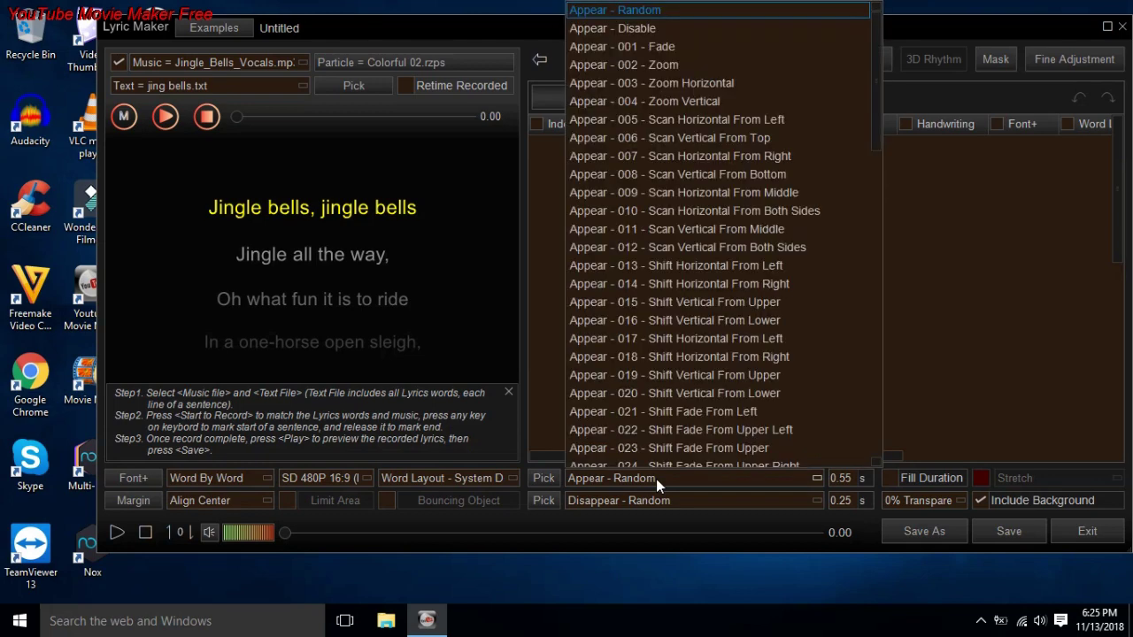
pyautogui.click(677, 26)
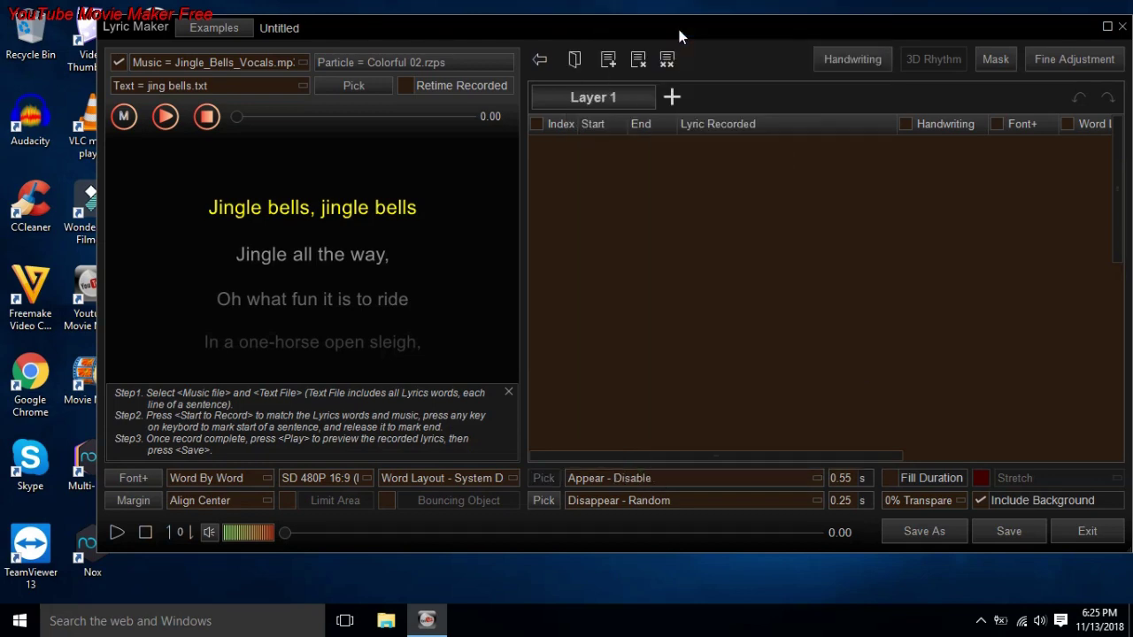
pyautogui.click(618, 499)
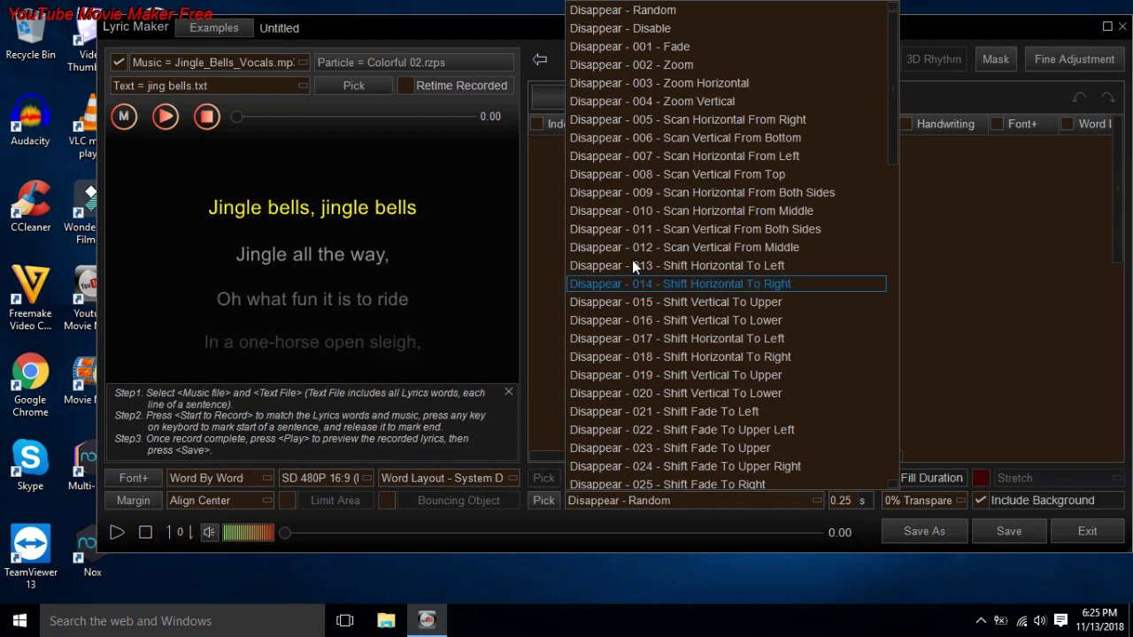
pyautogui.click(687, 33)
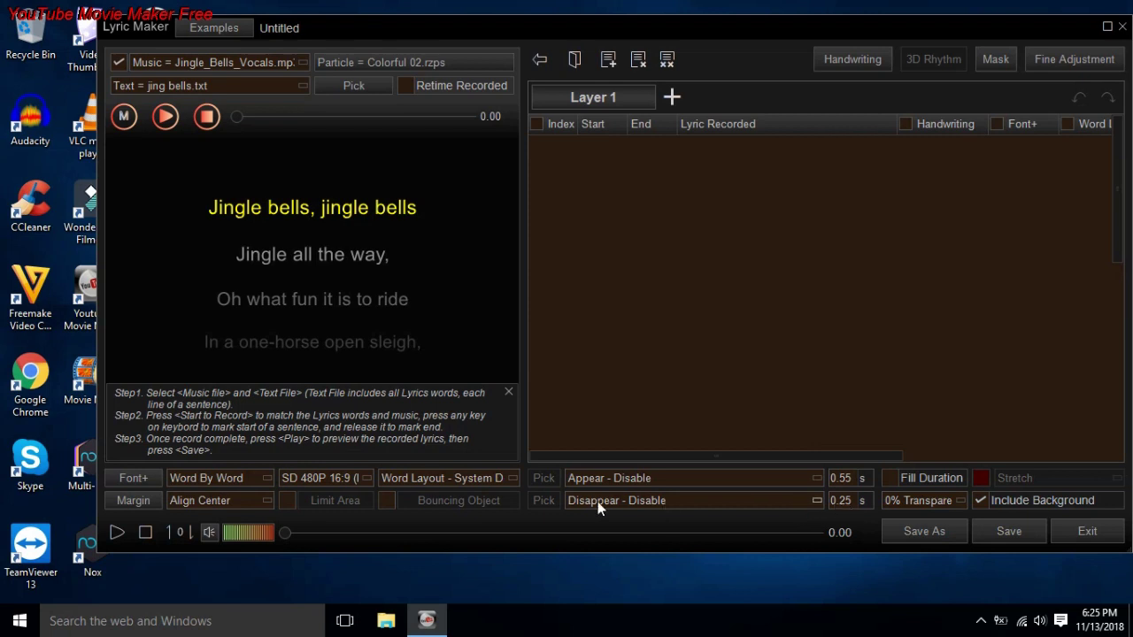
# Set the word layout to Random and choose the SD 480P 16:9 video size recommended for YouTube.
pyautogui.click(427, 478)
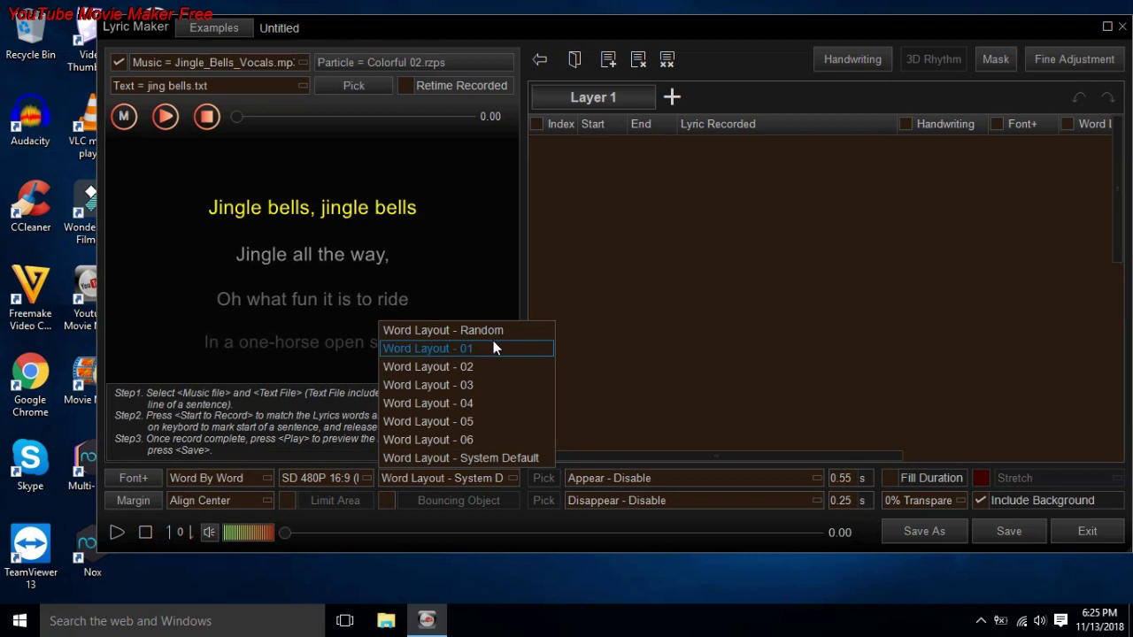
pyautogui.click(493, 345)
pyautogui.click(435, 476)
pyautogui.click(475, 330)
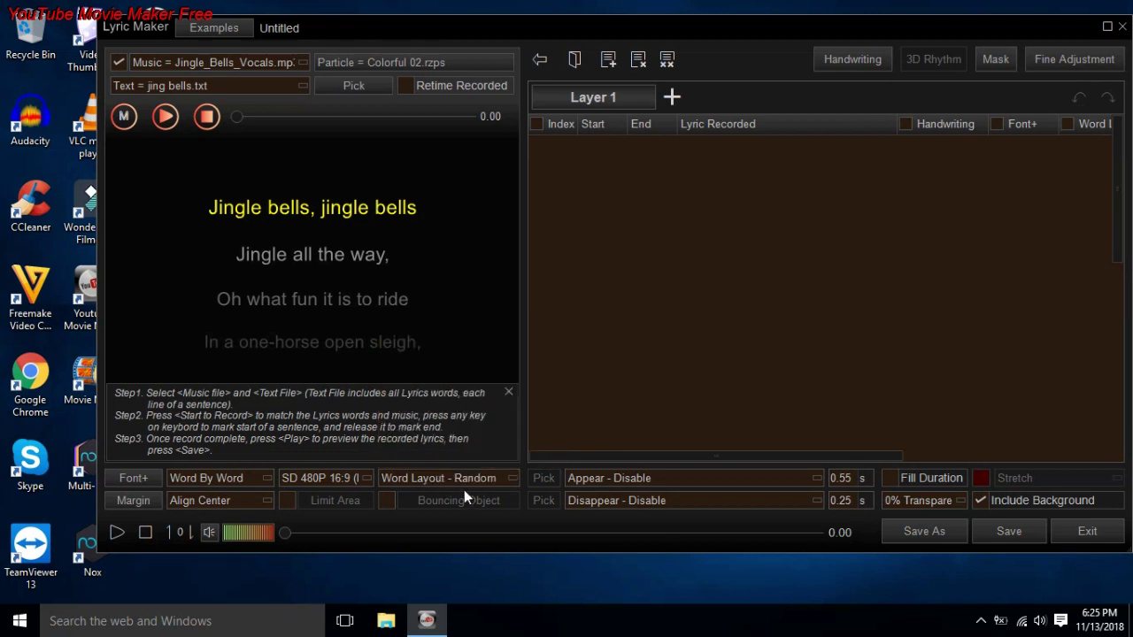
pyautogui.click(316, 477)
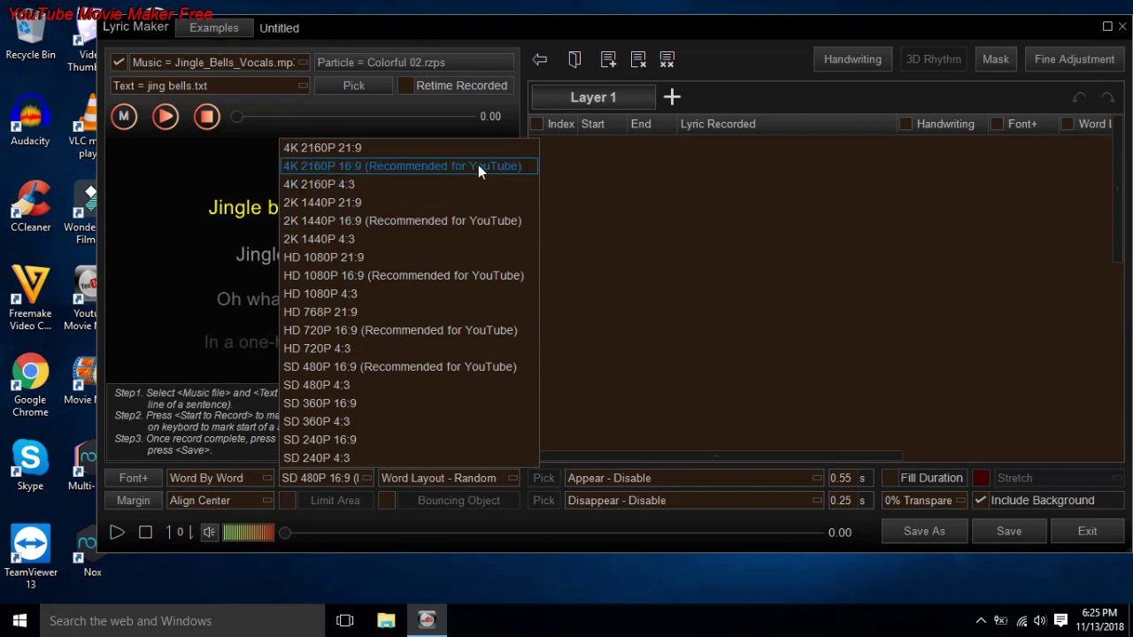
pyautogui.click(491, 366)
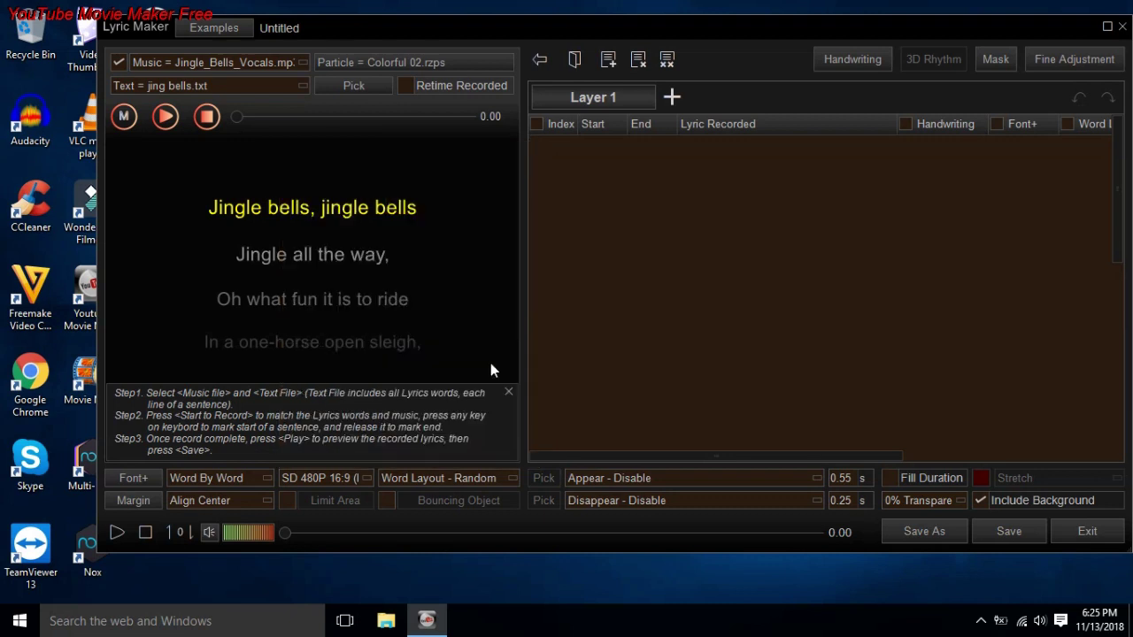
# Align the lyrics Bottom Center with a bottom margin of 20, and set their display mode to Karaoke Effect Show (2 Lines).
pyautogui.click(225, 501)
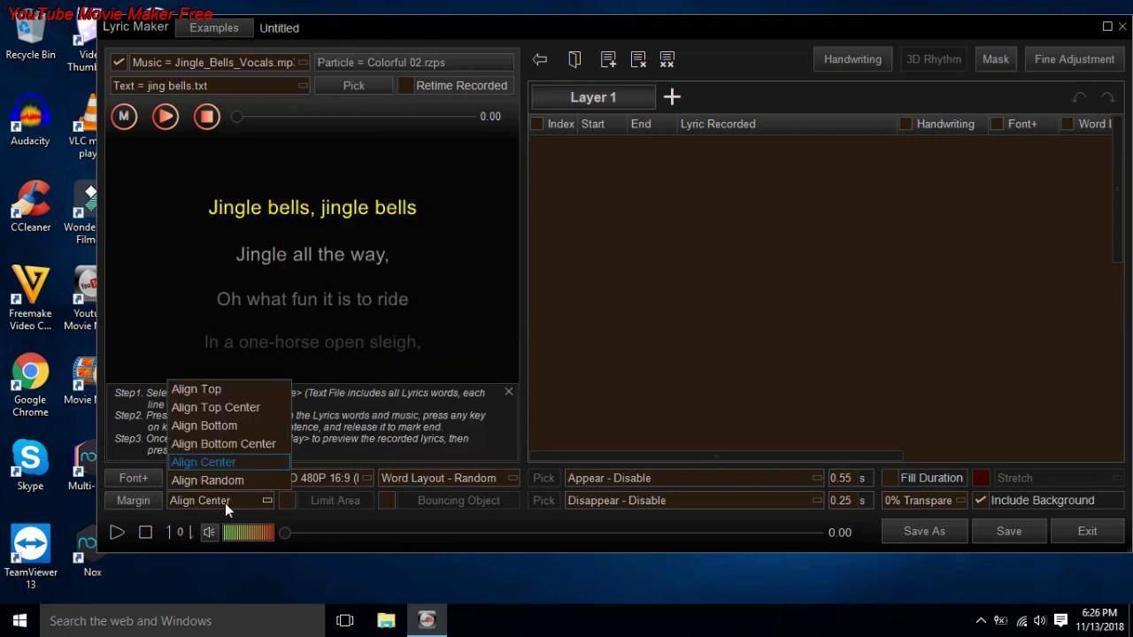
pyautogui.click(255, 446)
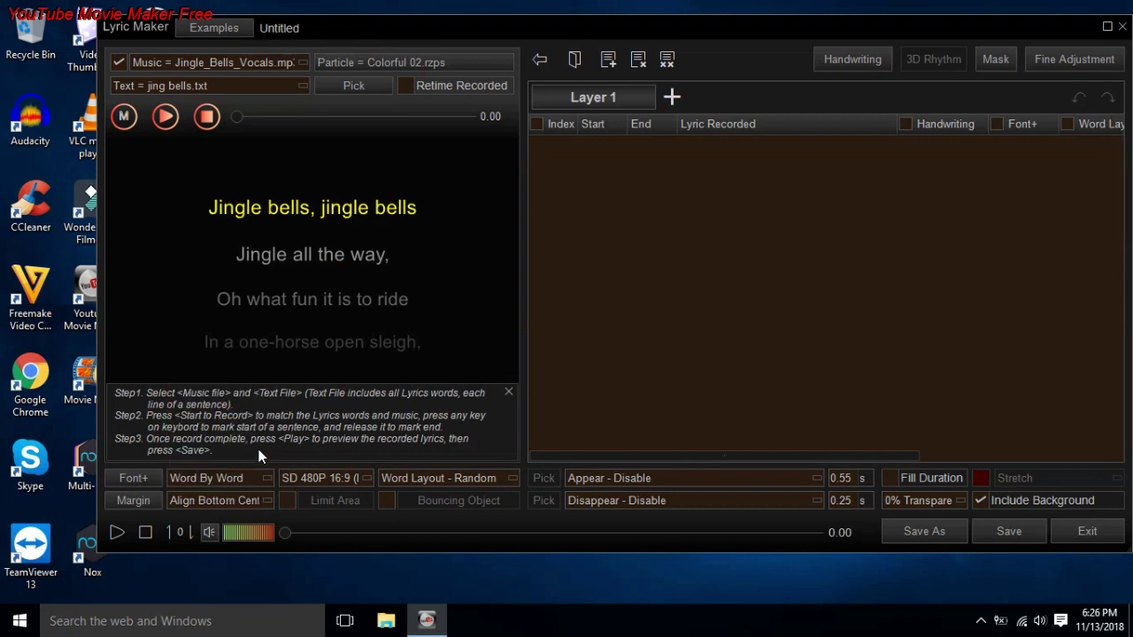
pyautogui.click(132, 501)
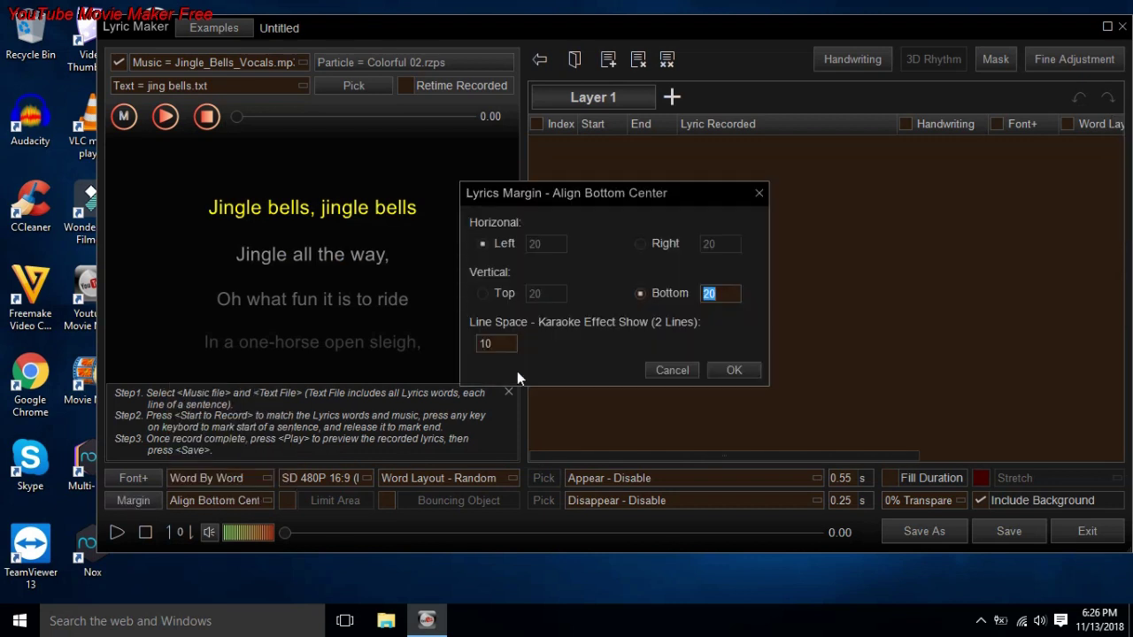
pyautogui.click(735, 371)
pyautogui.click(208, 479)
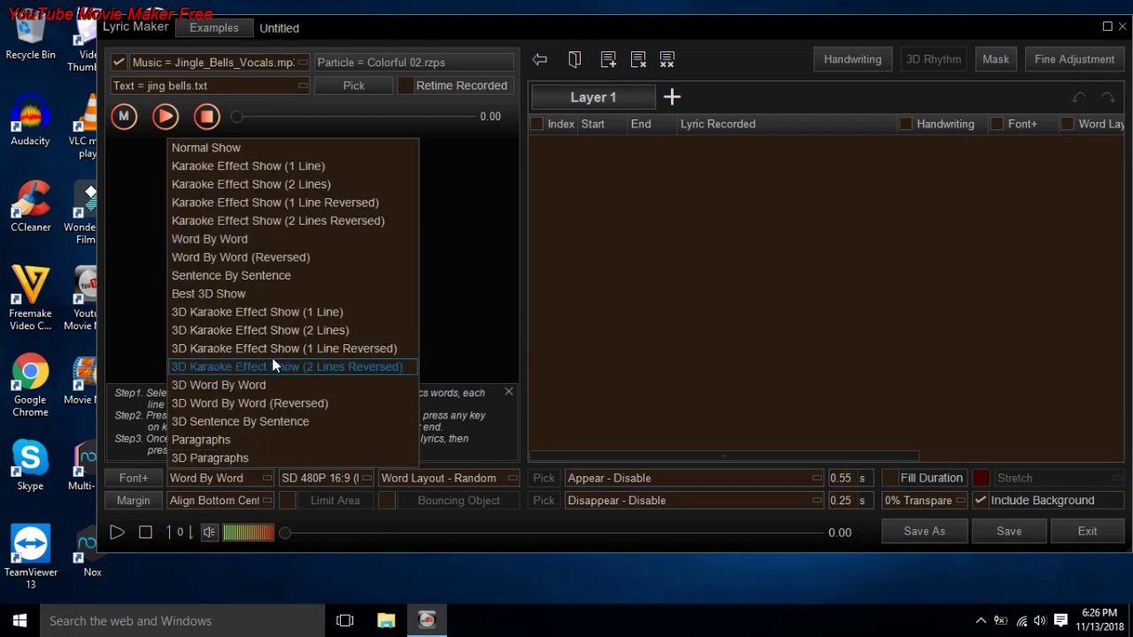
pyautogui.click(381, 185)
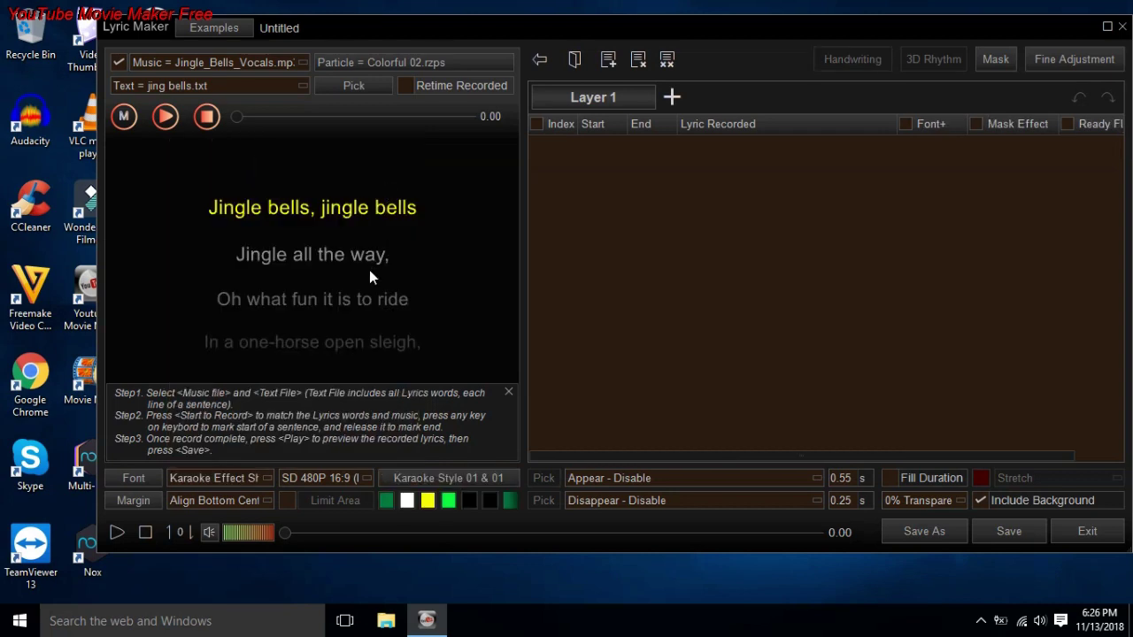
# Set the lyrics font to Arial Narrow and darken its blue outline color to near black (RGB 0, 2, 4).
pyautogui.click(136, 478)
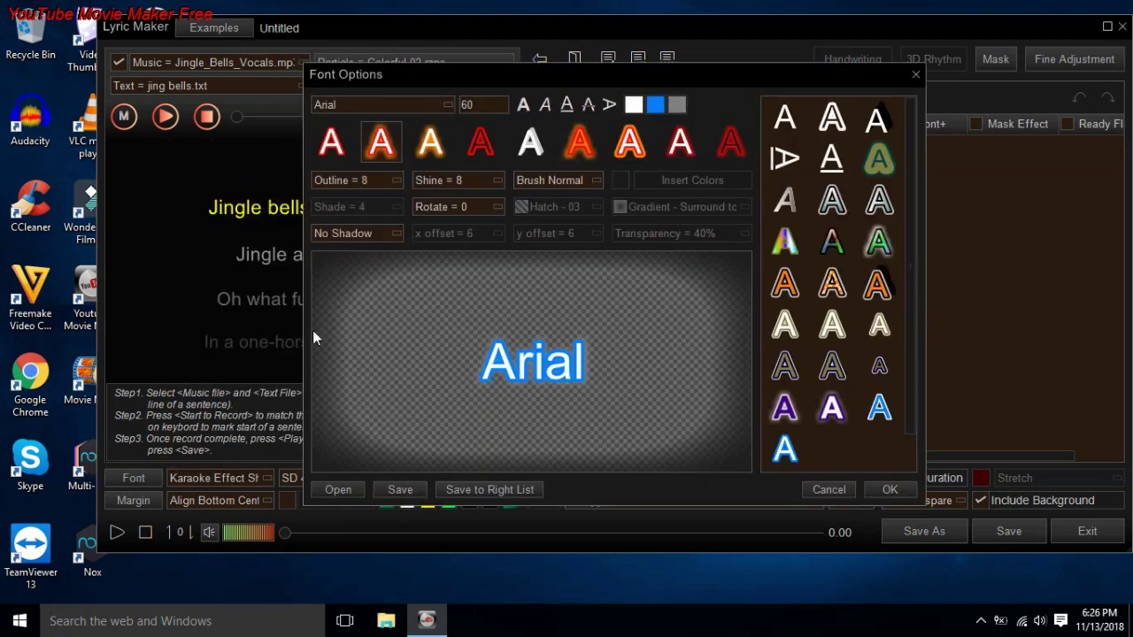
pyautogui.click(408, 106)
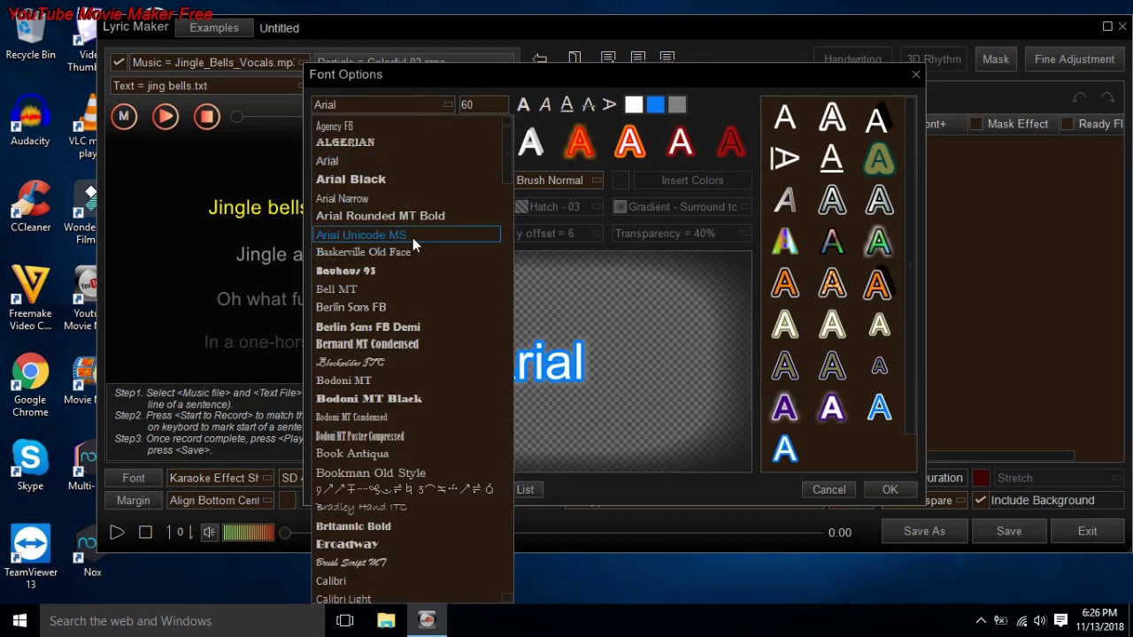
pyautogui.click(422, 200)
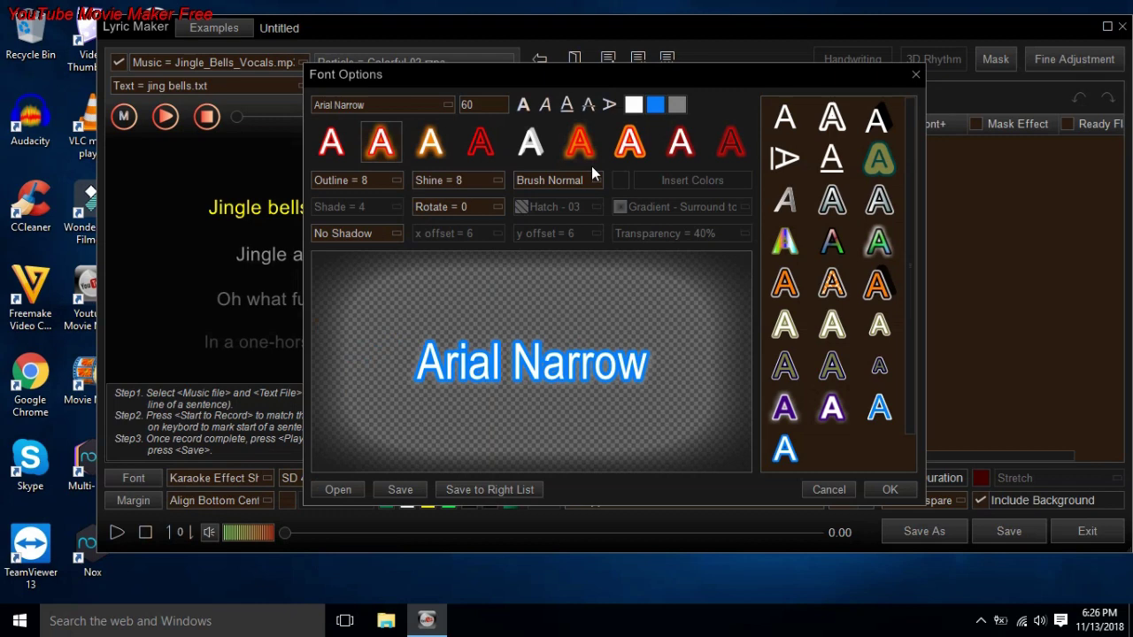
pyautogui.click(655, 105)
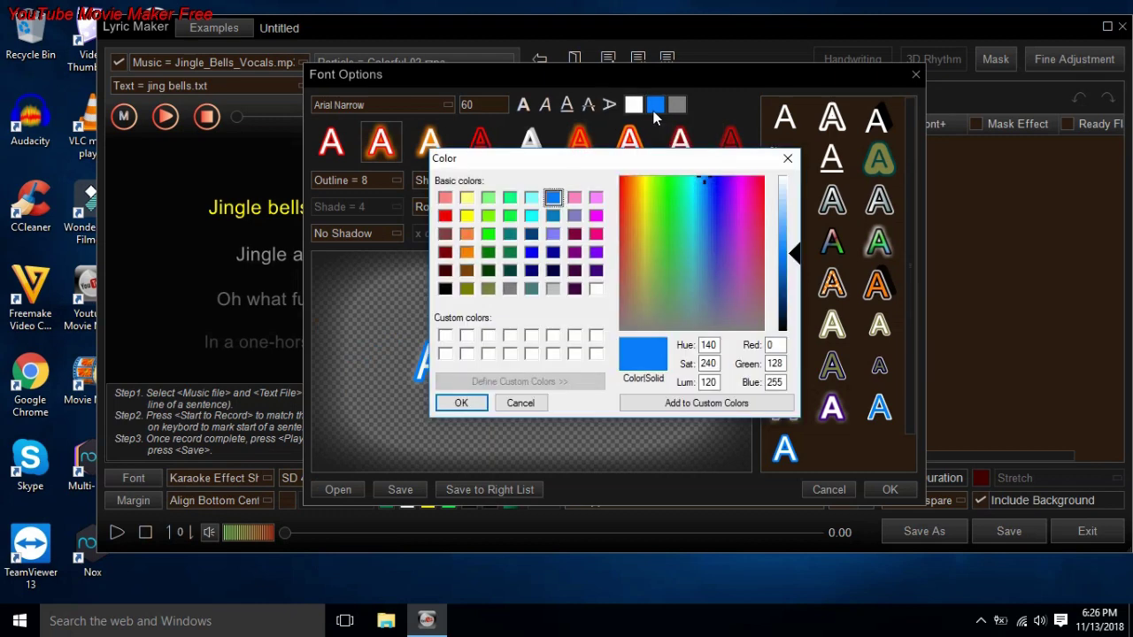
pyautogui.moveTo(796, 255); pyautogui.dragTo(737, 332)
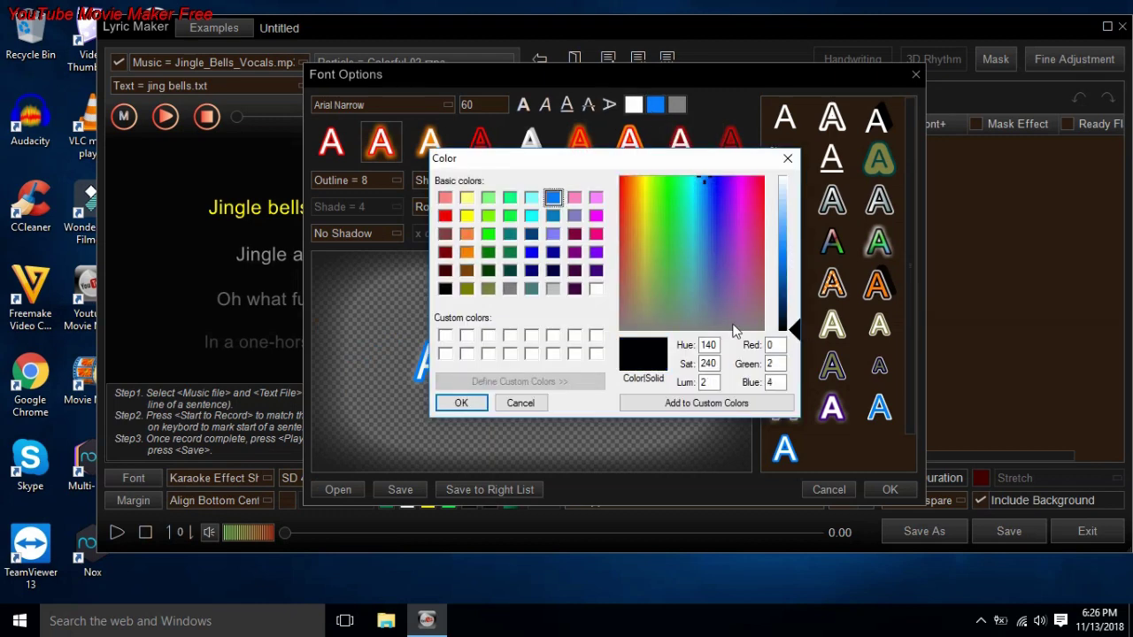
pyautogui.click(461, 402)
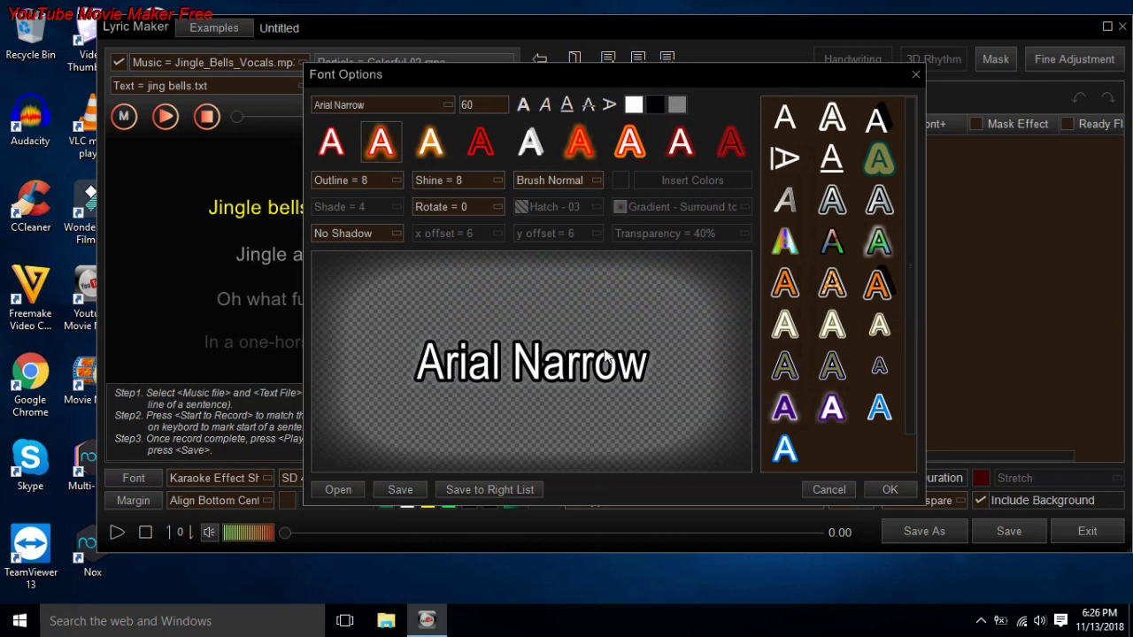
pyautogui.click(887, 491)
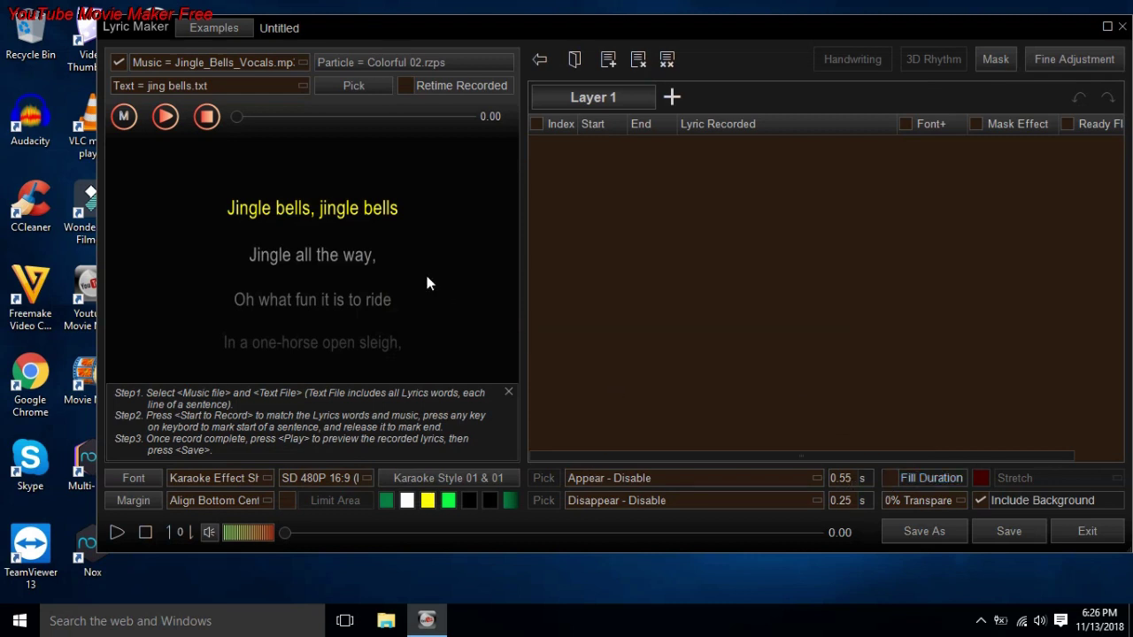
pyautogui.click(164, 119)
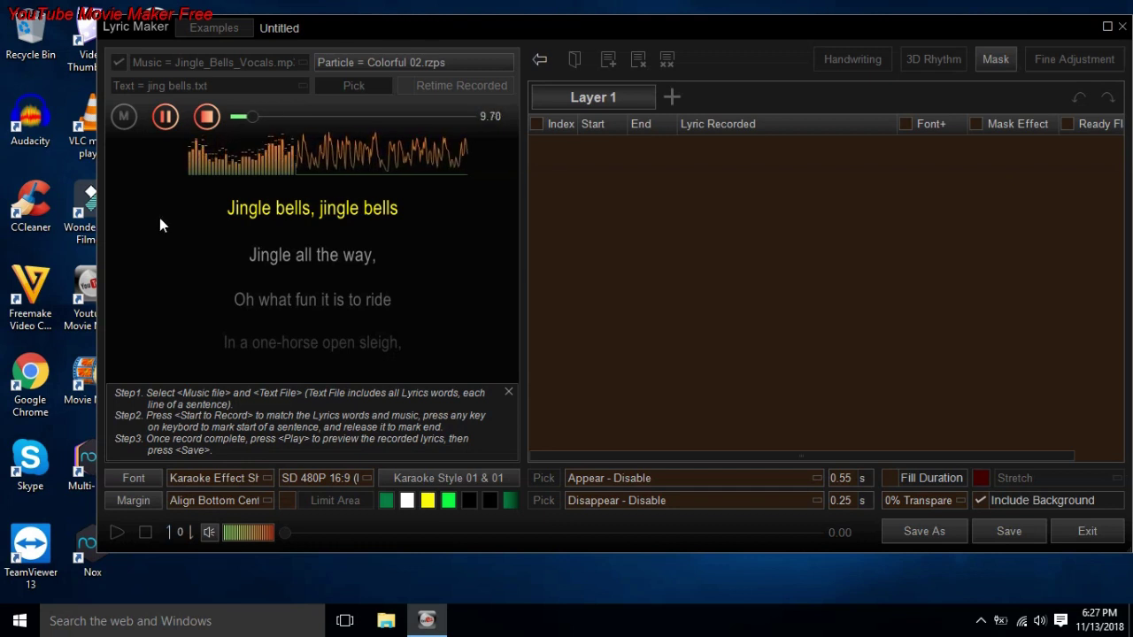
pyautogui.click(209, 118)
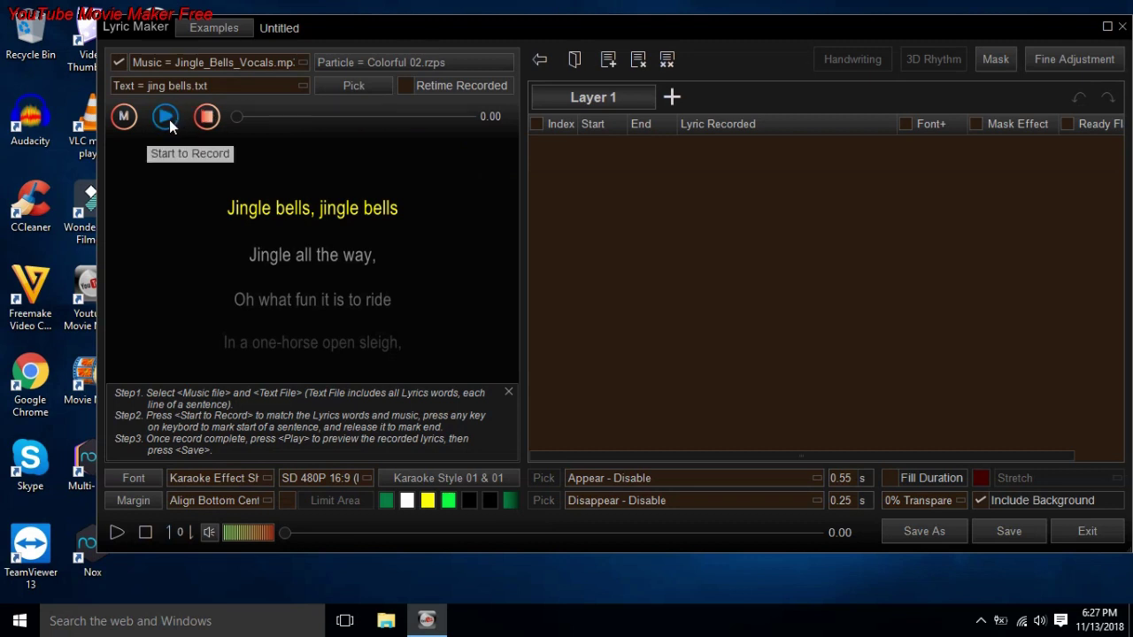
pyautogui.click(169, 119)
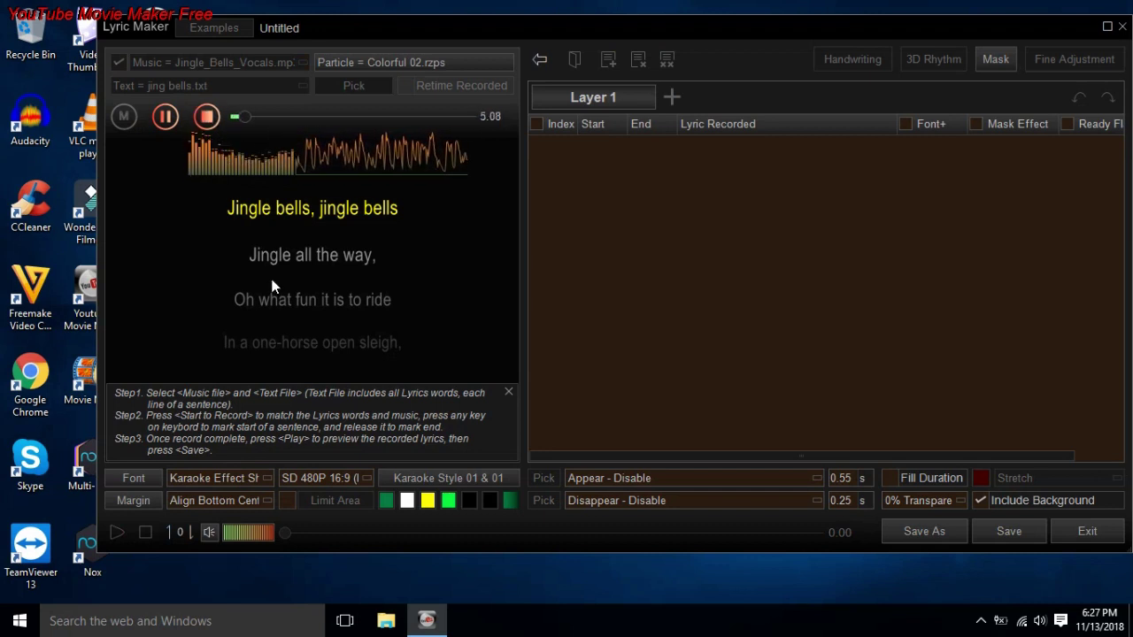
pyautogui.click(204, 120)
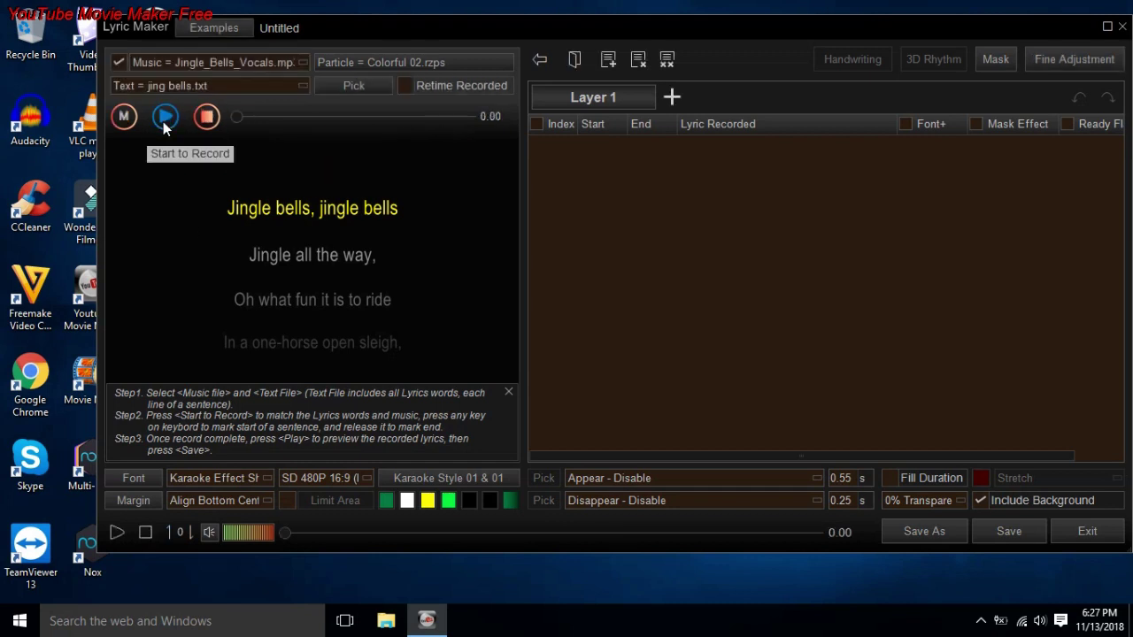
# Record the lyric timing against the music, marking each line's start and end as it is sung, from the first "Jingle bells, jingle bells" onward.
pyautogui.click(164, 120)
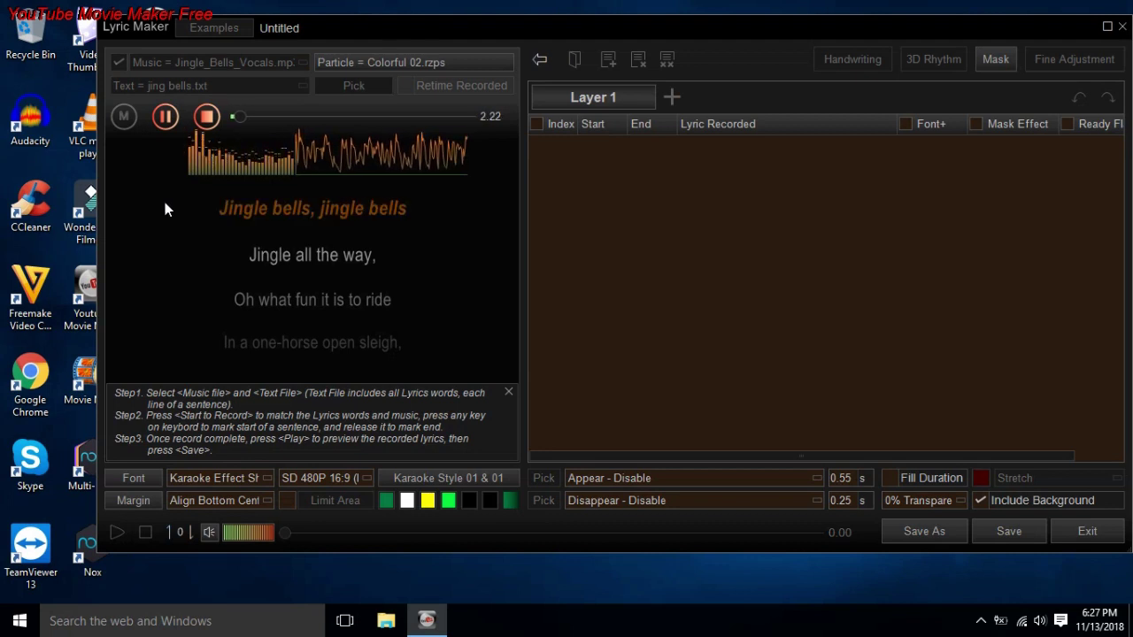
pyautogui.press('space')
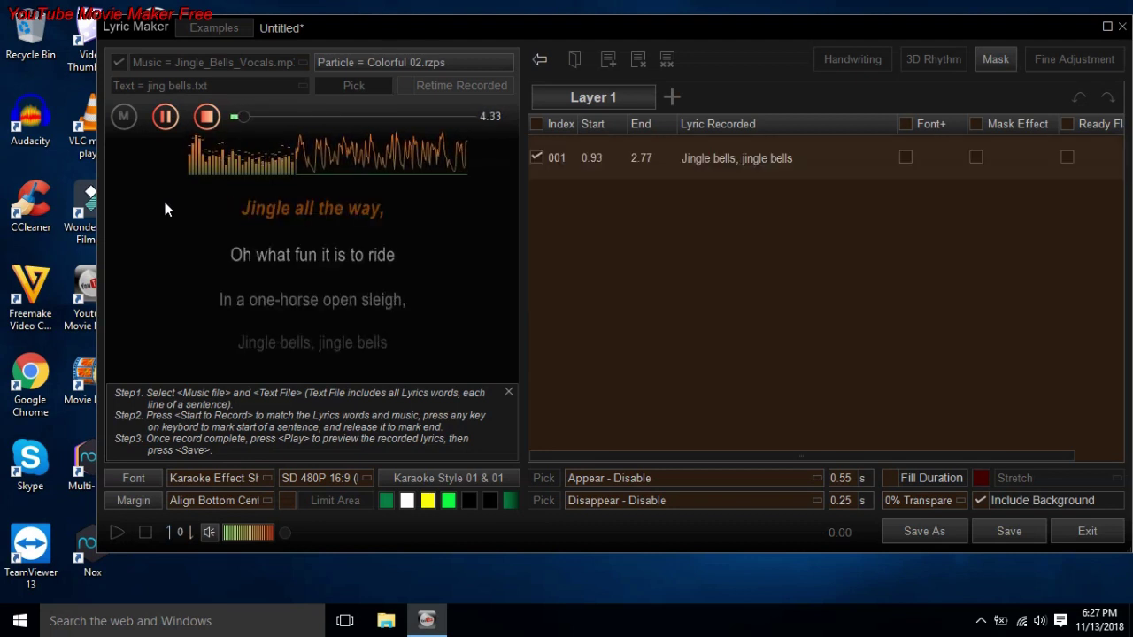
pyautogui.press('space')
pyautogui.press('space')
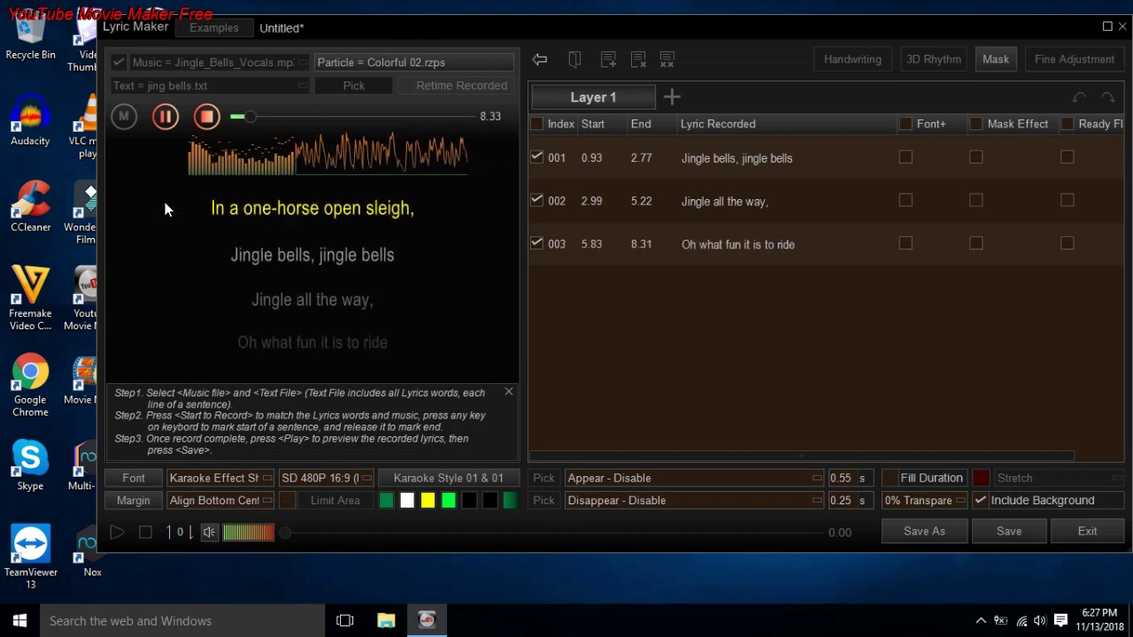
pyautogui.press('space')
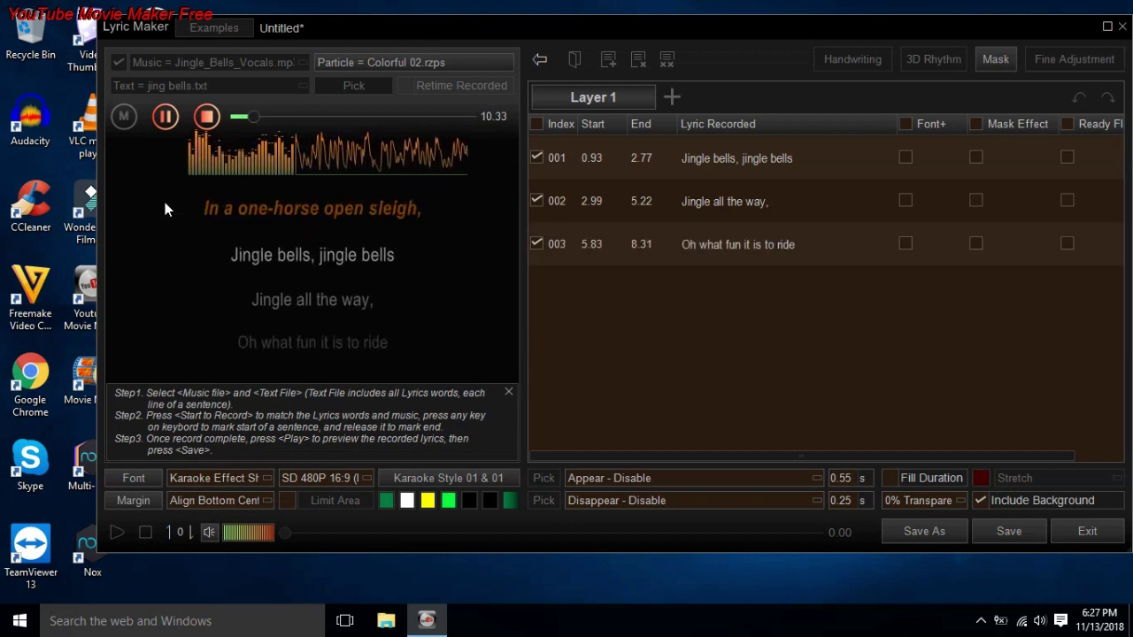
pyautogui.press('space')
pyautogui.press('space')
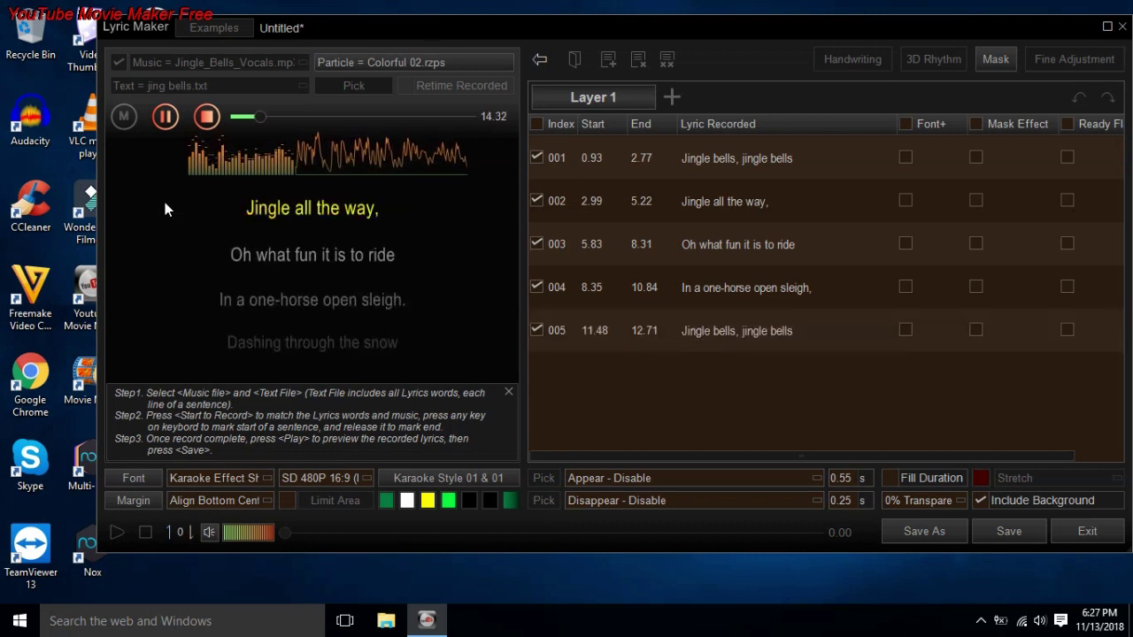
pyautogui.press('space')
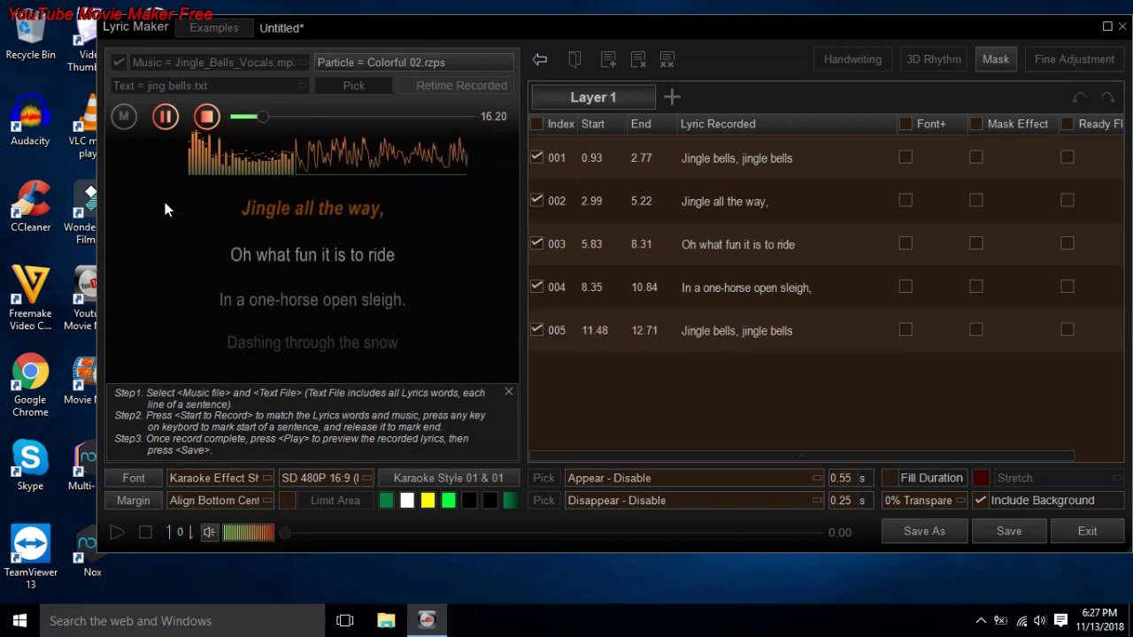
pyautogui.press('space')
pyautogui.press('space')
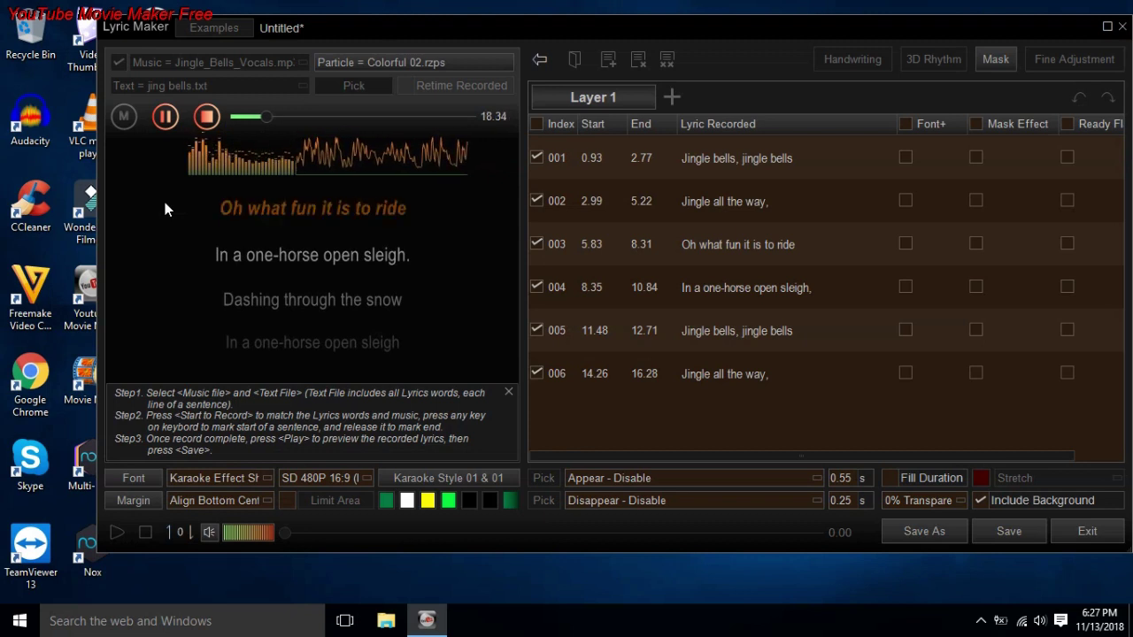
pyautogui.press('space')
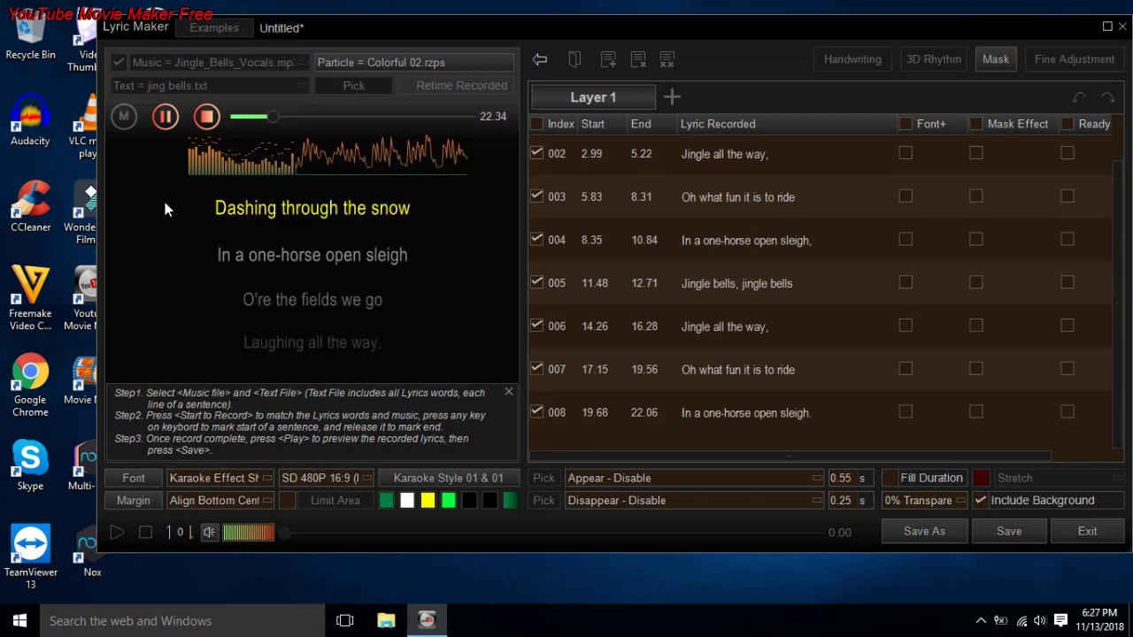
pyautogui.press('space')
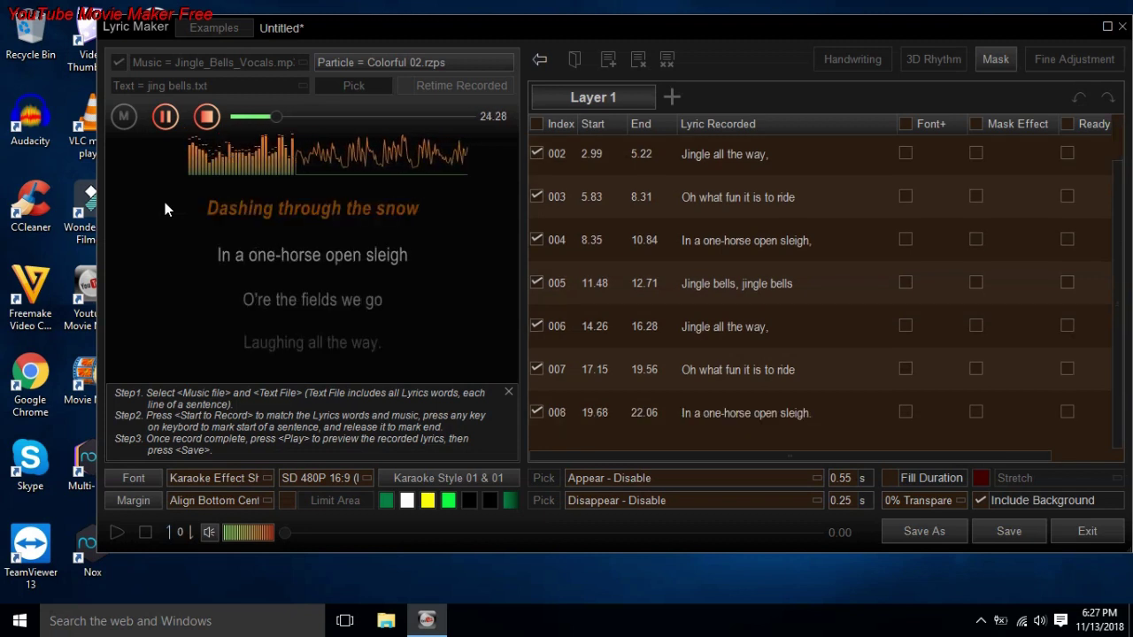
pyautogui.press('space')
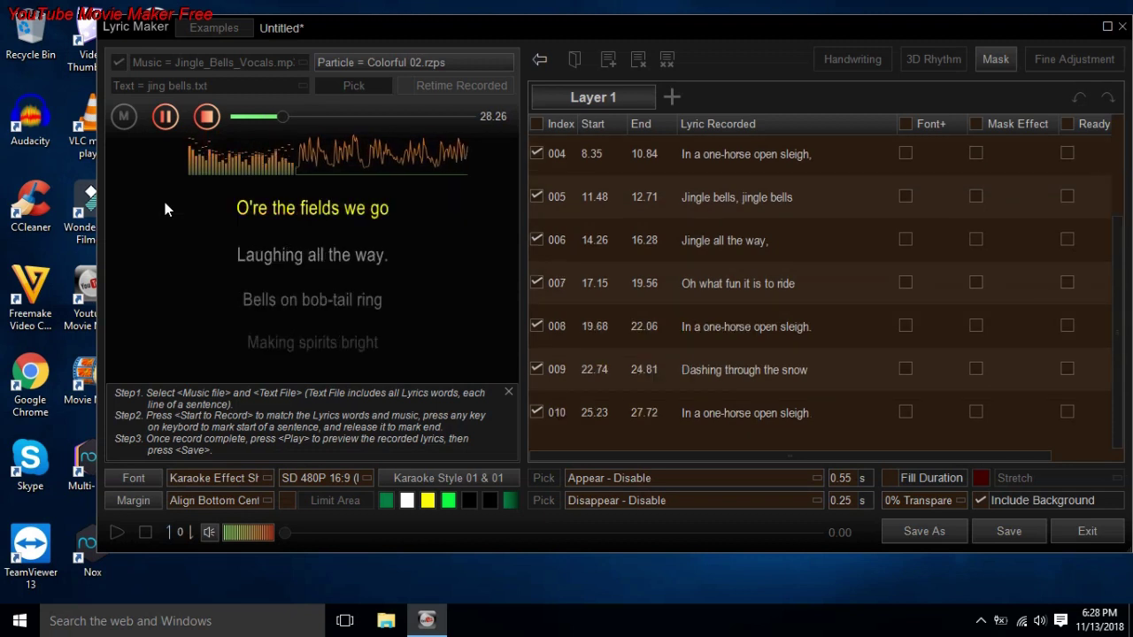
pyautogui.press('space')
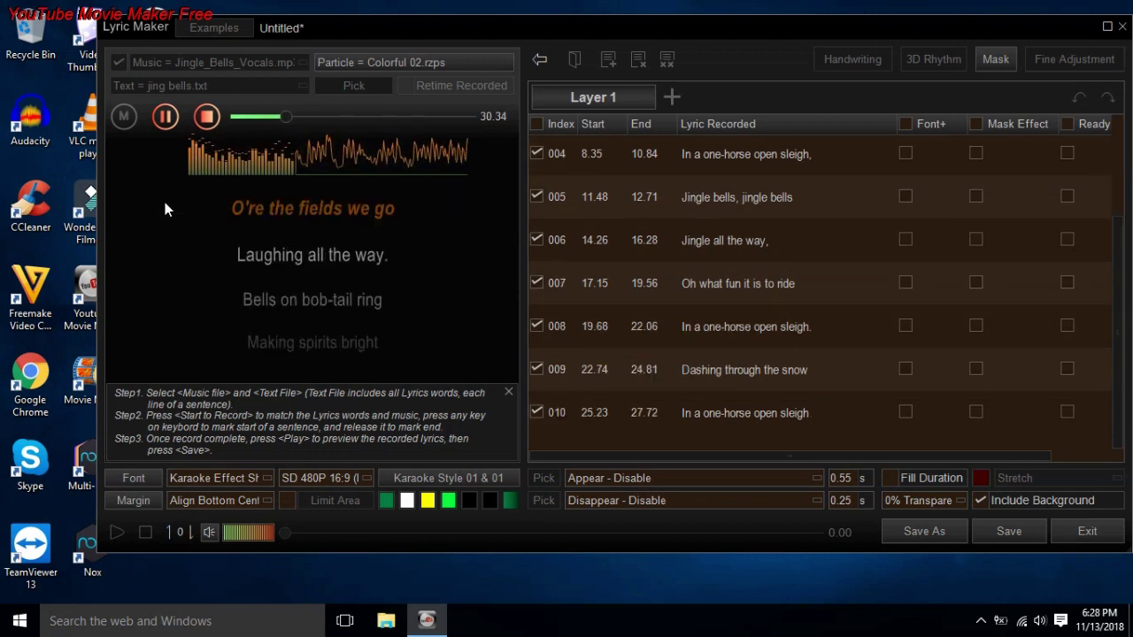
pyautogui.press('space')
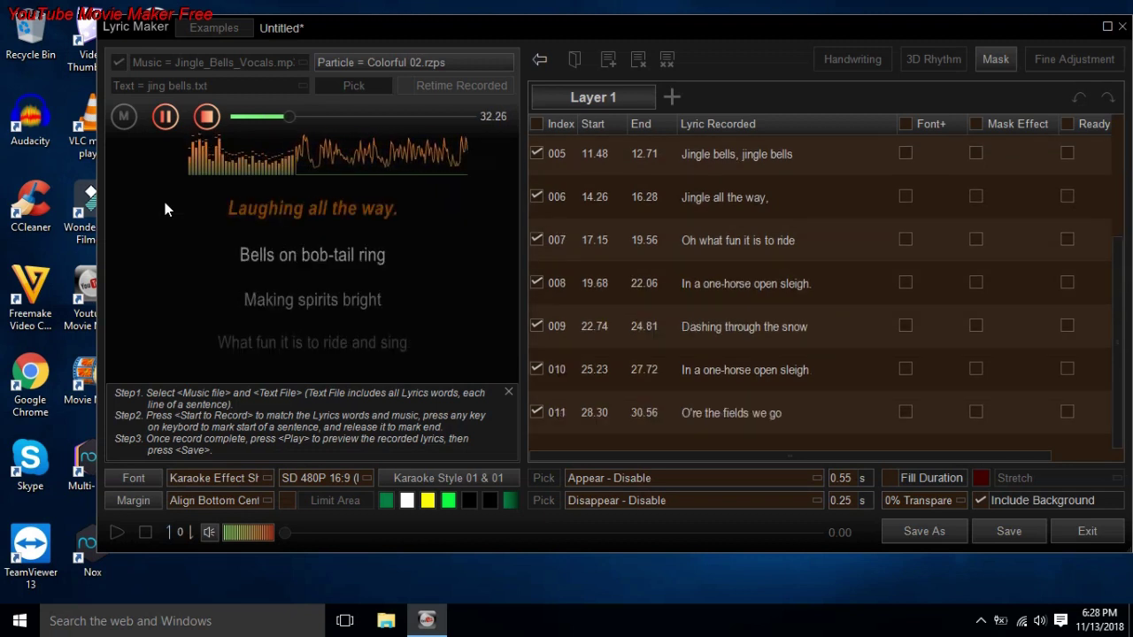
pyautogui.press('space')
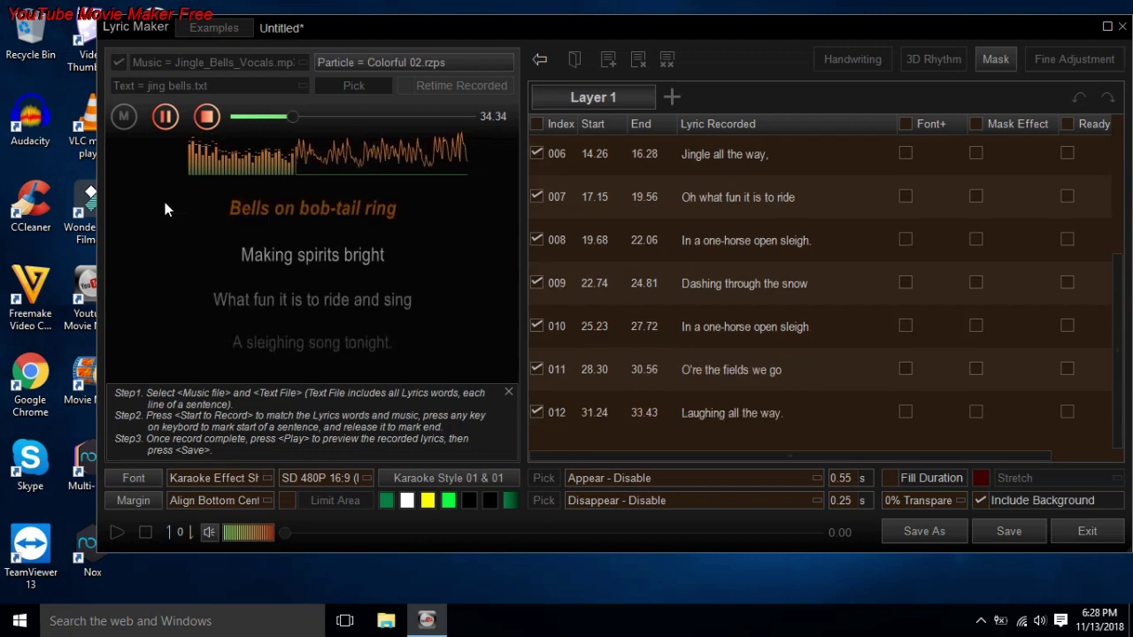
pyautogui.press('space')
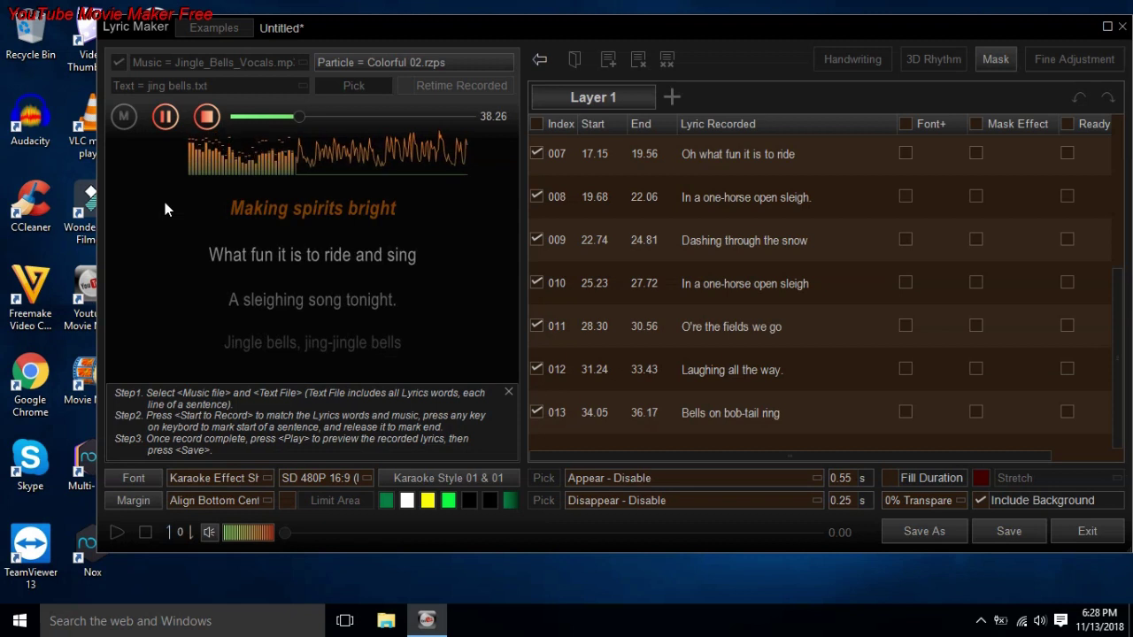
pyautogui.press('space')
pyautogui.press('space')
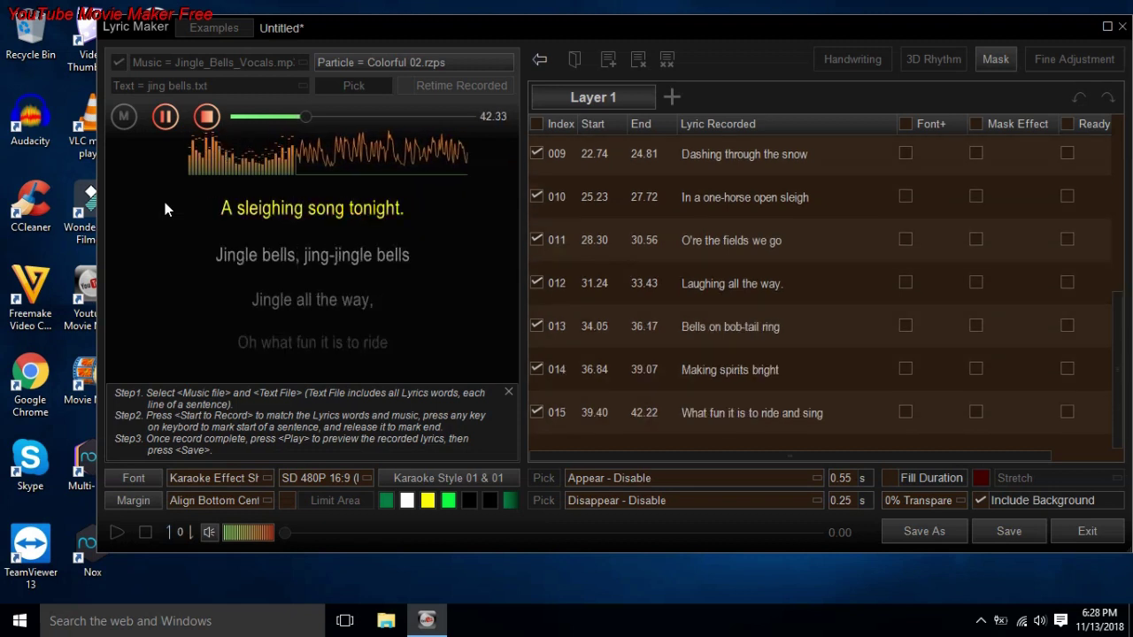
pyautogui.press('space')
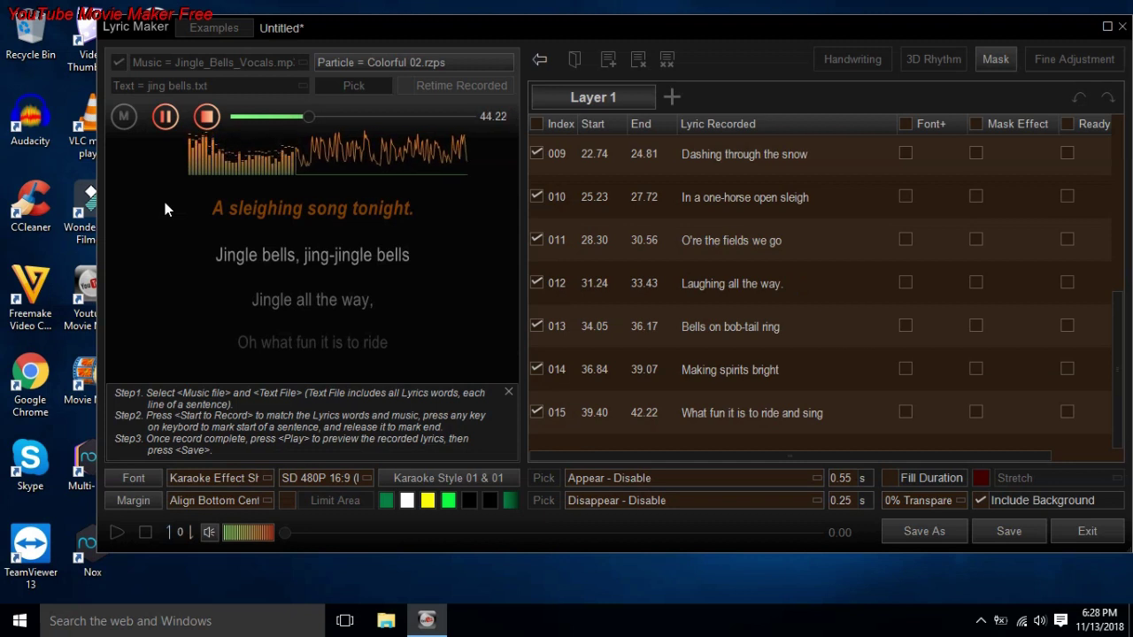
pyautogui.press('space')
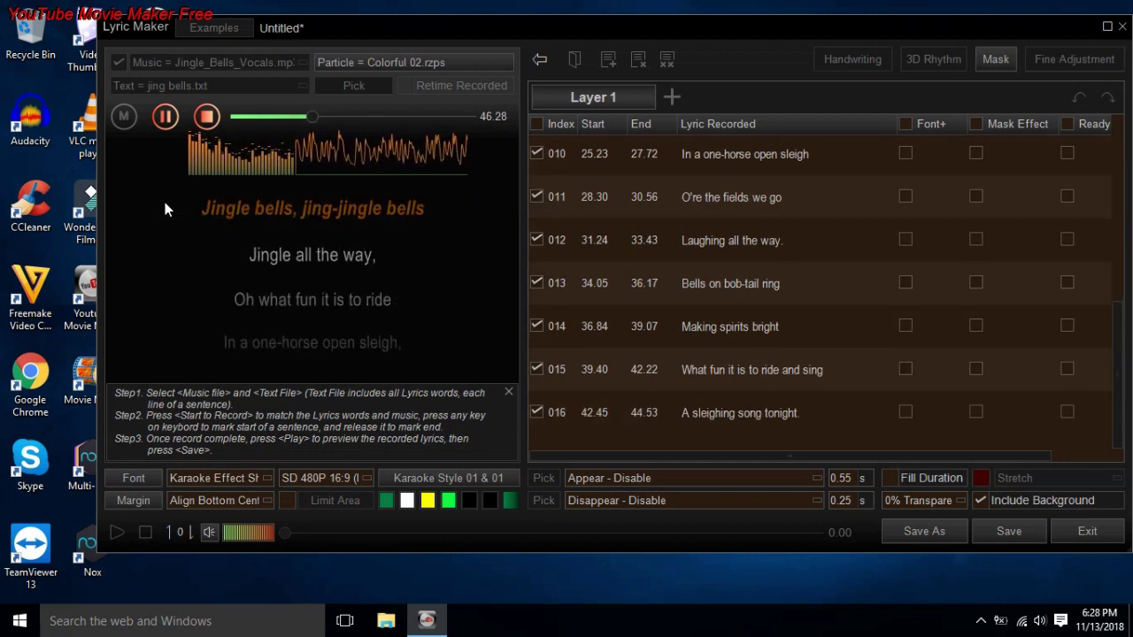
pyautogui.press('space')
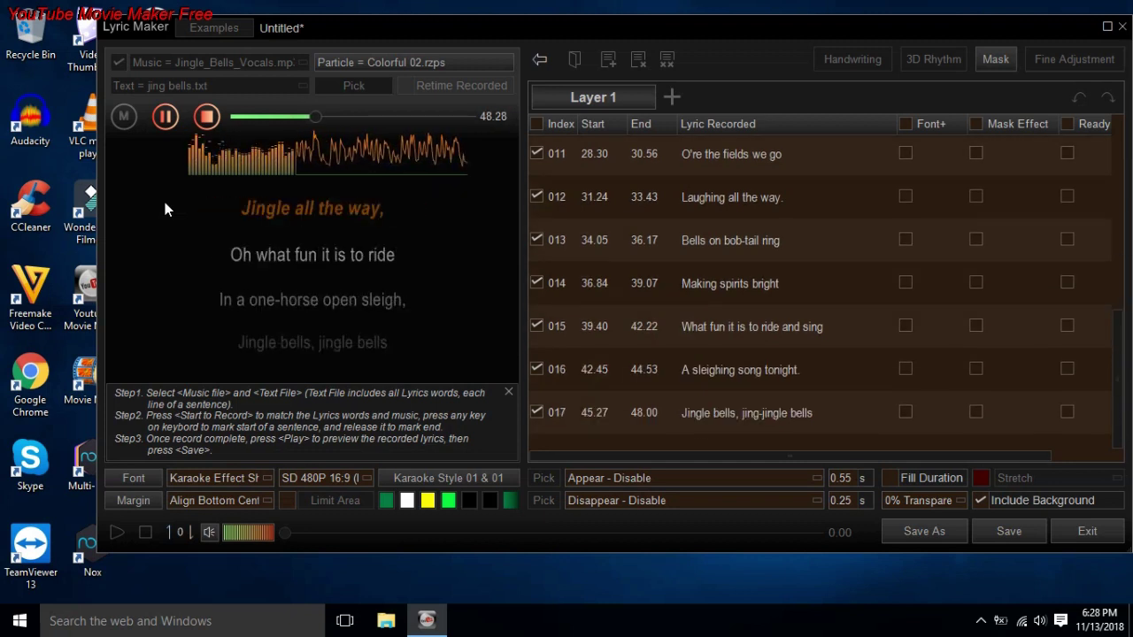
pyautogui.press('space')
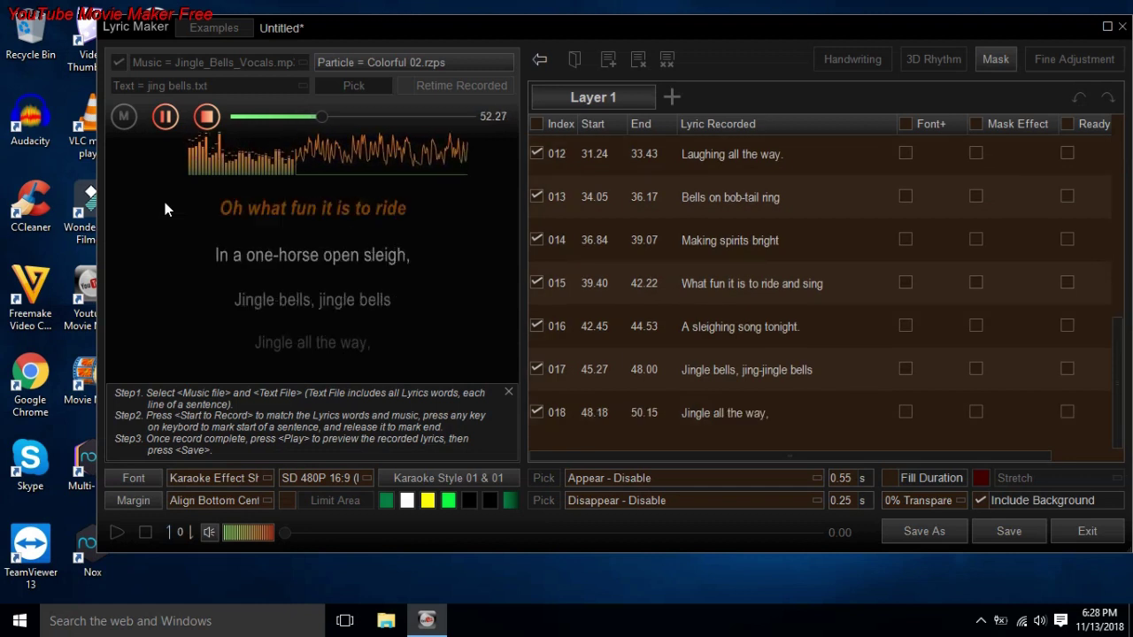
# Record the timing of the remaining lyric lines through the final "In a one-horse open sleigh." and end the recording.
pyautogui.press('space')
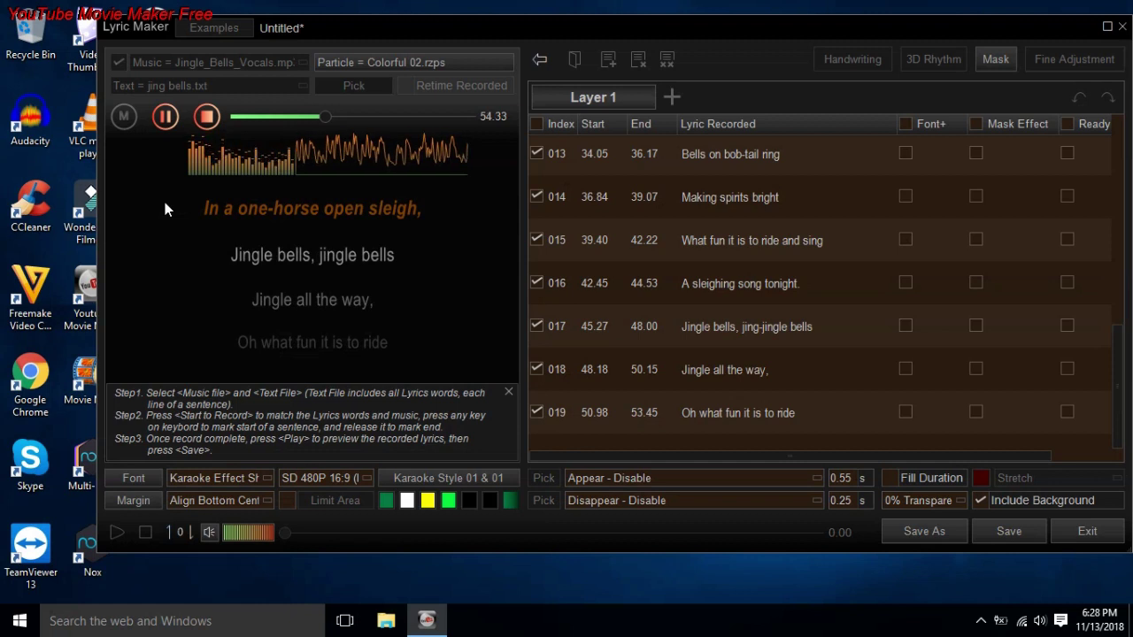
pyautogui.press('space')
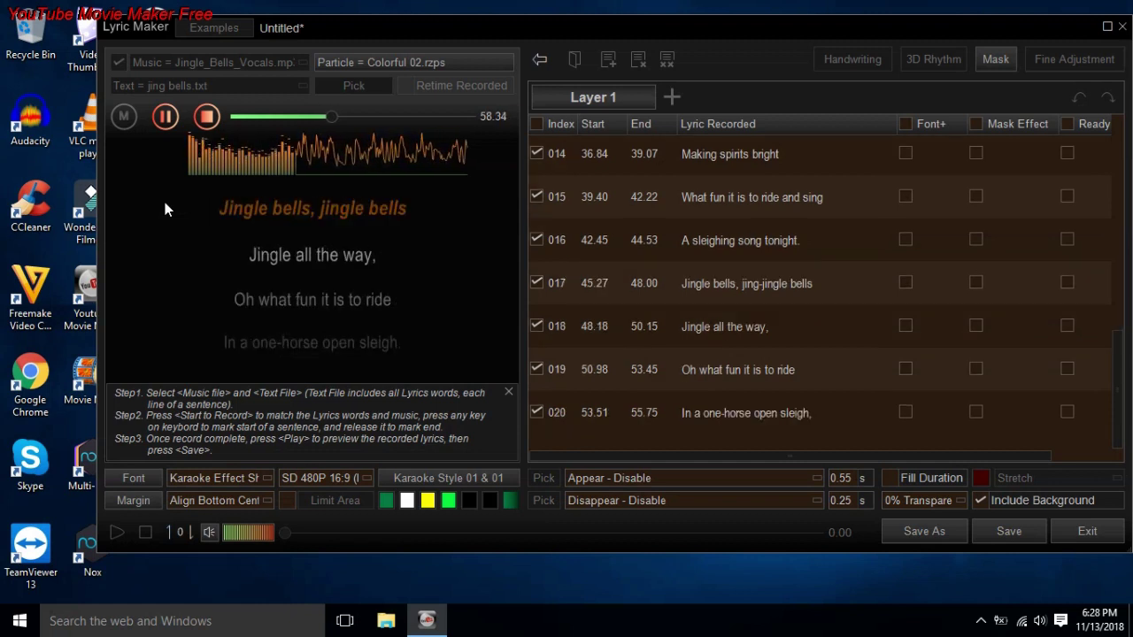
pyautogui.press('space')
pyautogui.press('space')
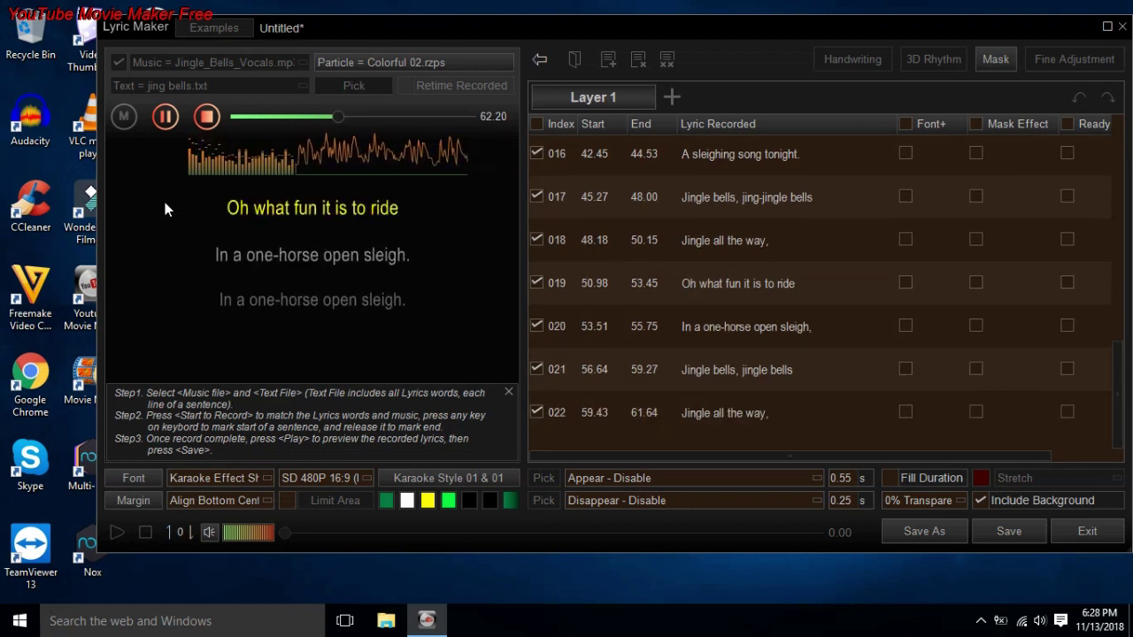
pyautogui.press('space')
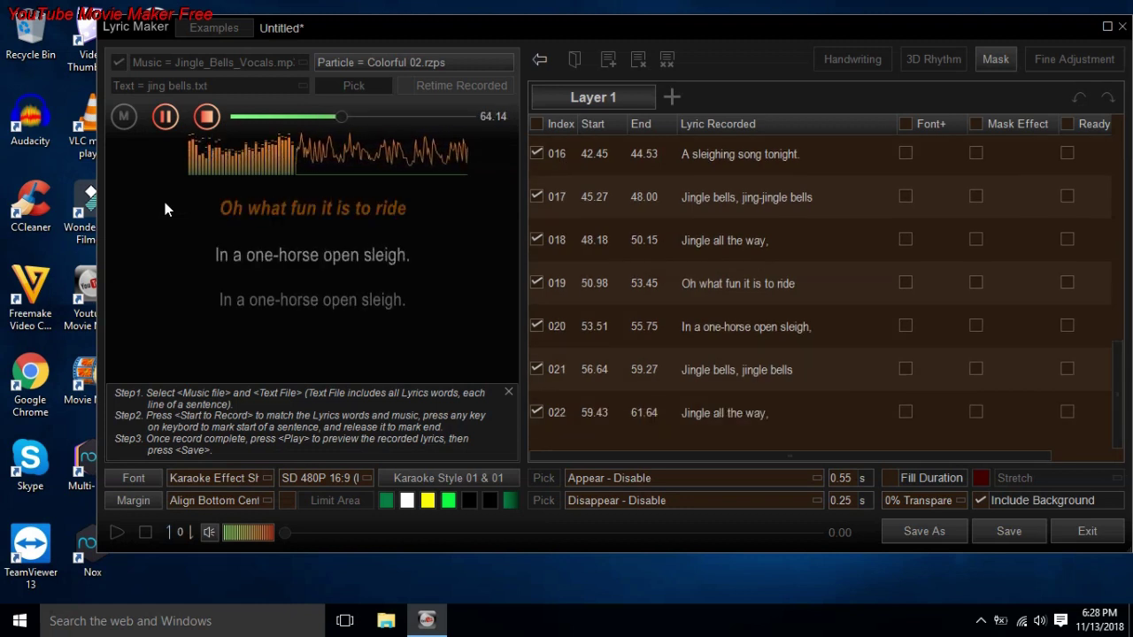
pyautogui.press('space')
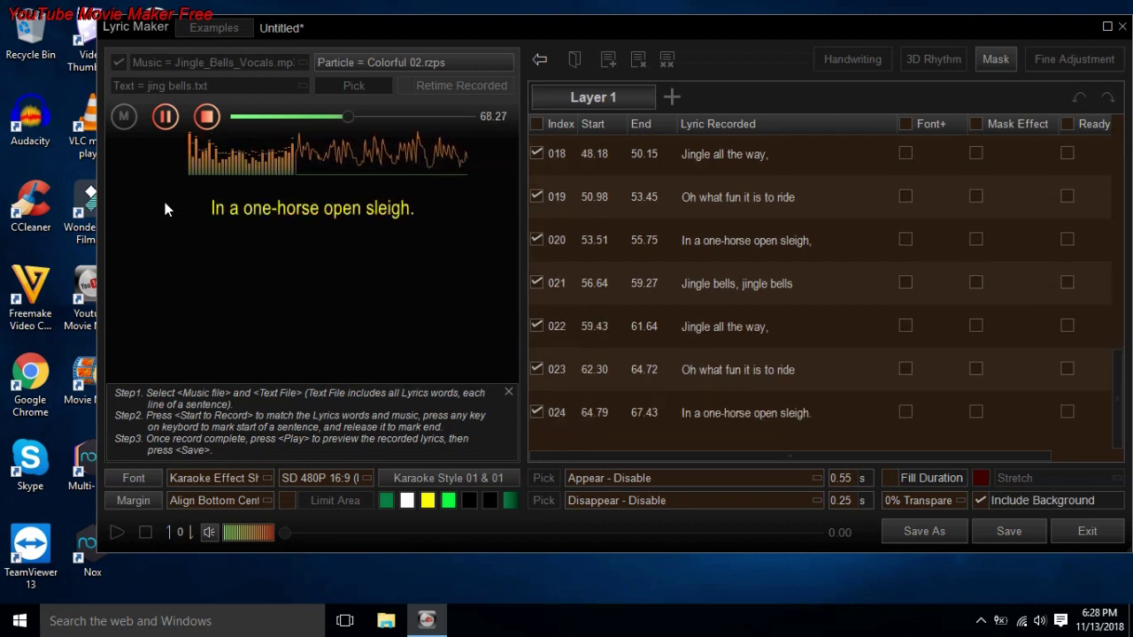
pyautogui.click(205, 118)
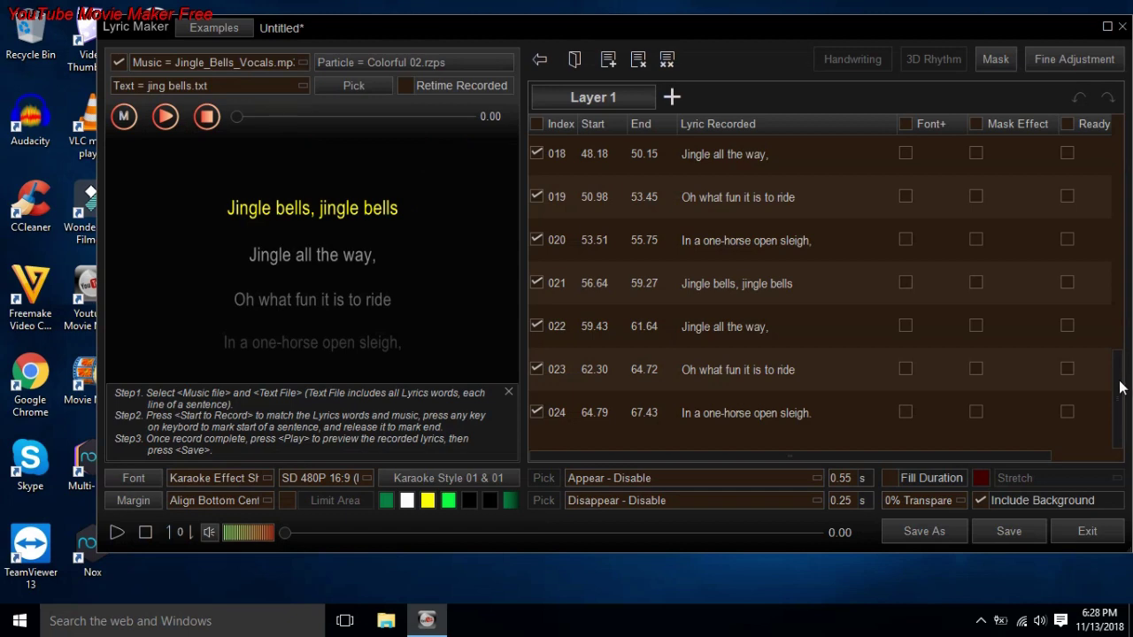
# Preview the recorded karaoke lyrics with the music through the last line, and stop playback.
pyautogui.moveTo(776, 38); pyautogui.dragTo(741, 46)
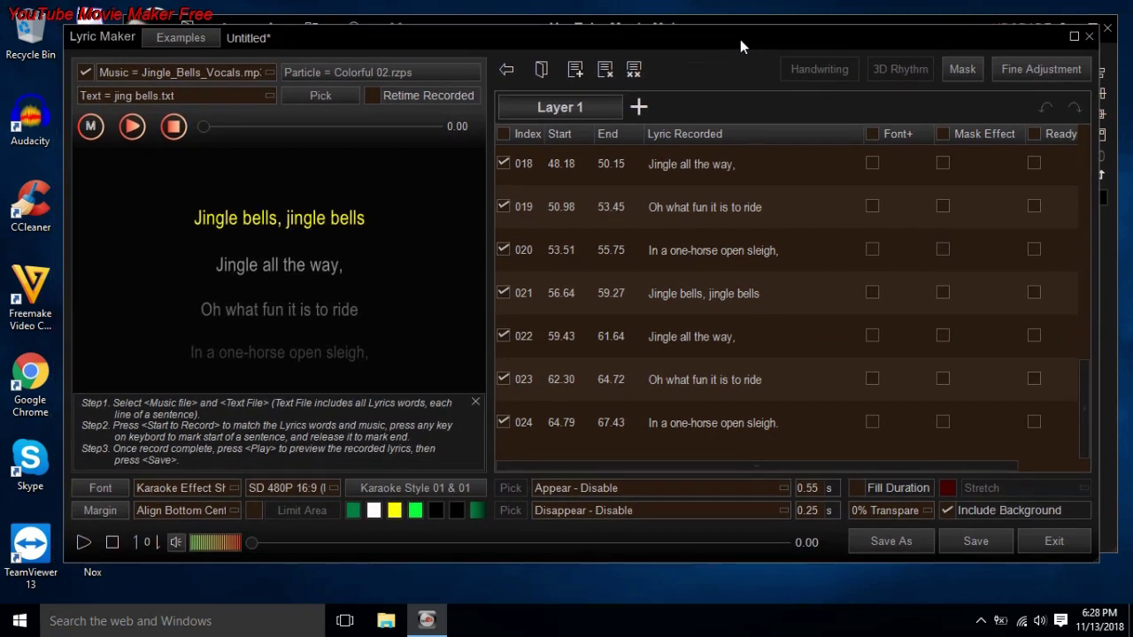
pyautogui.click(84, 546)
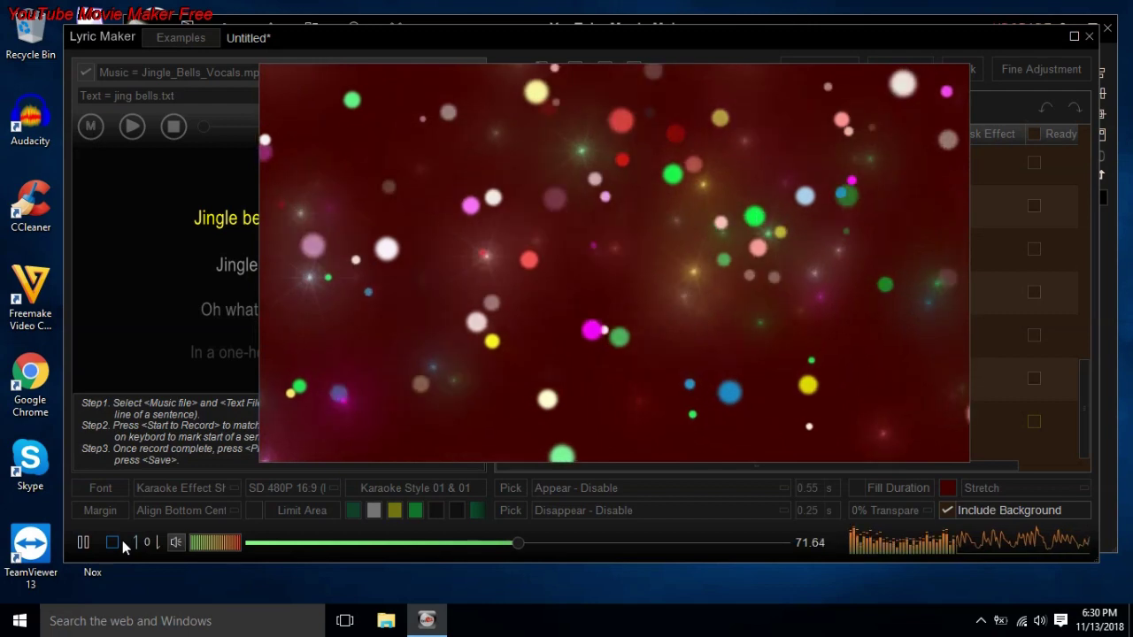
pyautogui.click(122, 542)
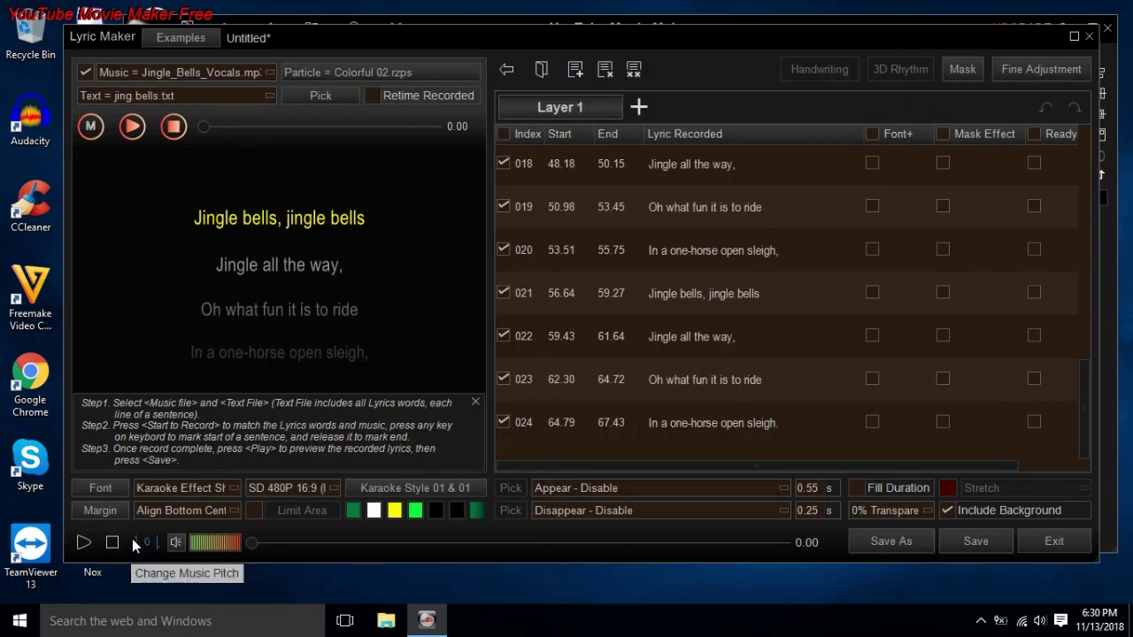
# Try the 02-Karaoke Effect 1 style on the lyrics and preview its opening lines.
pyautogui.click(394, 488)
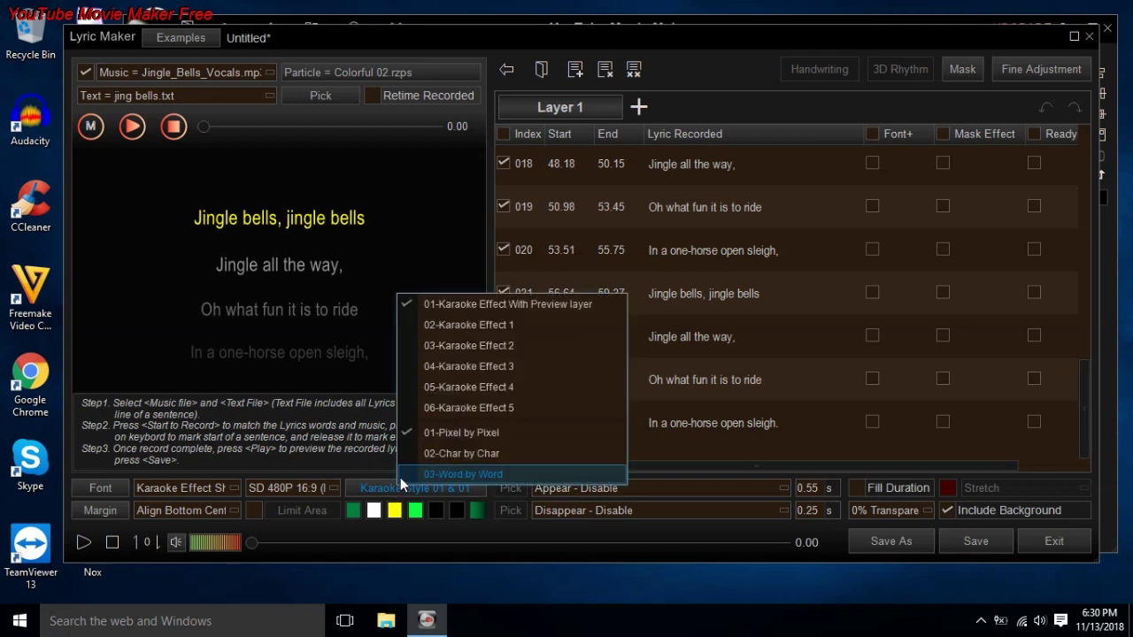
pyautogui.click(555, 325)
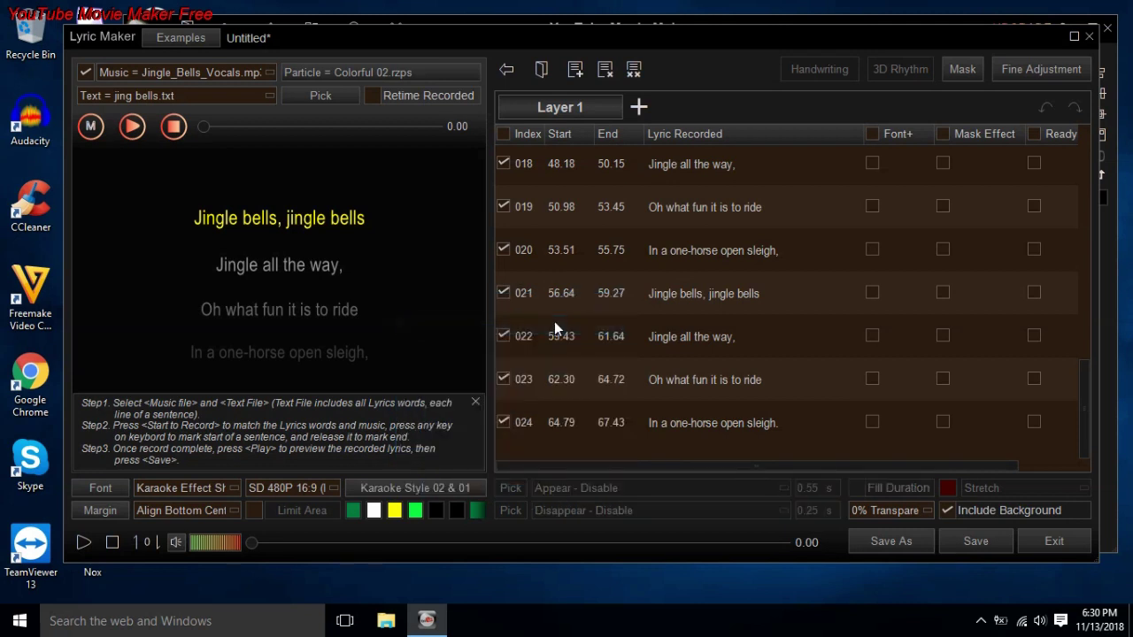
pyautogui.click(453, 490)
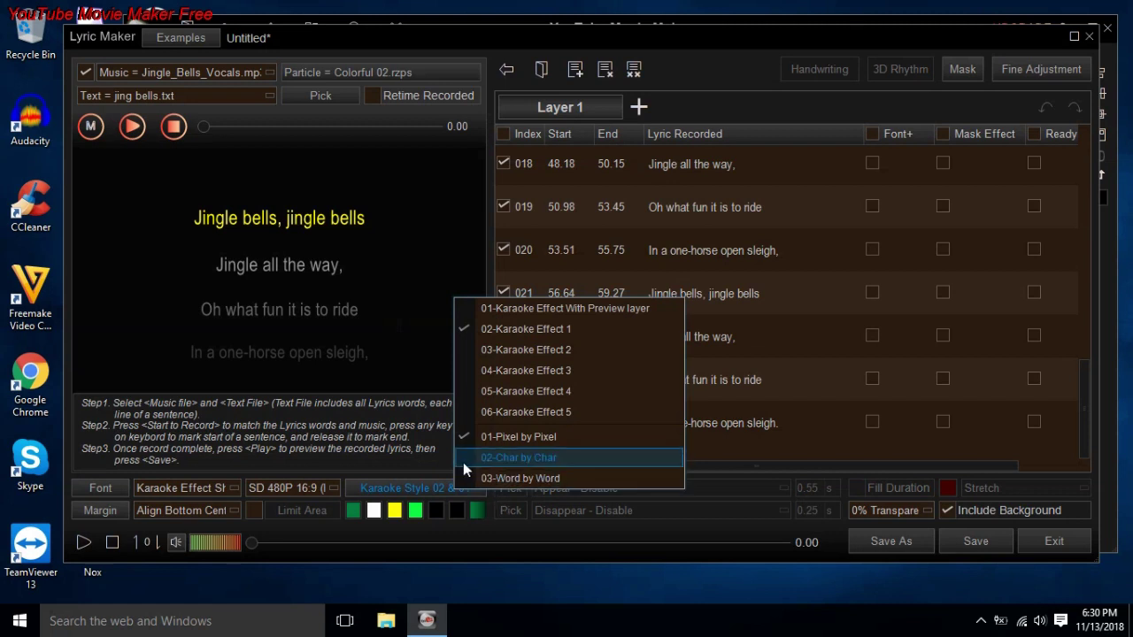
pyautogui.click(80, 544)
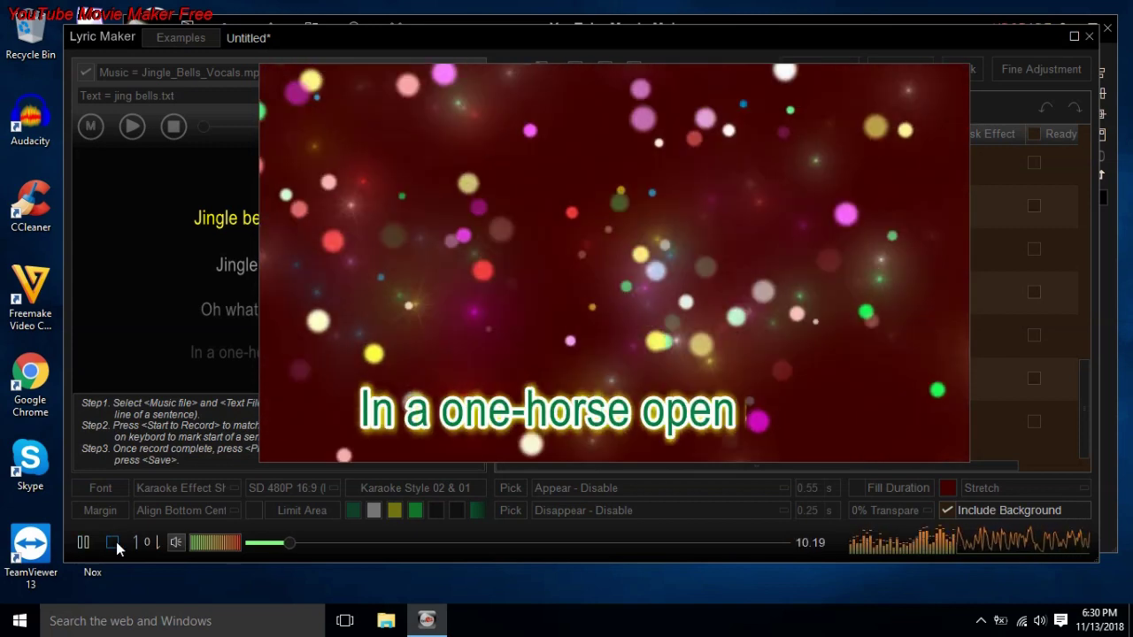
pyautogui.click(113, 544)
# Try the 03-Karaoke Effect 2 style in a preview, and return the lyrics to 01-Karaoke Effect With Preview layer.
pyautogui.click(382, 489)
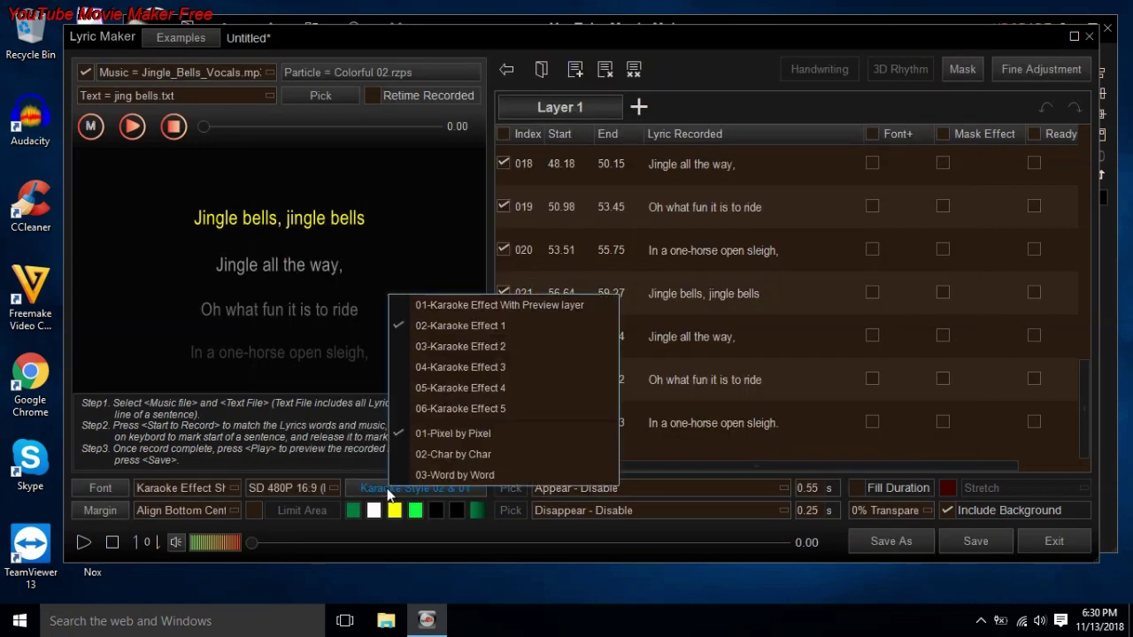
pyautogui.click(546, 344)
pyautogui.click(83, 542)
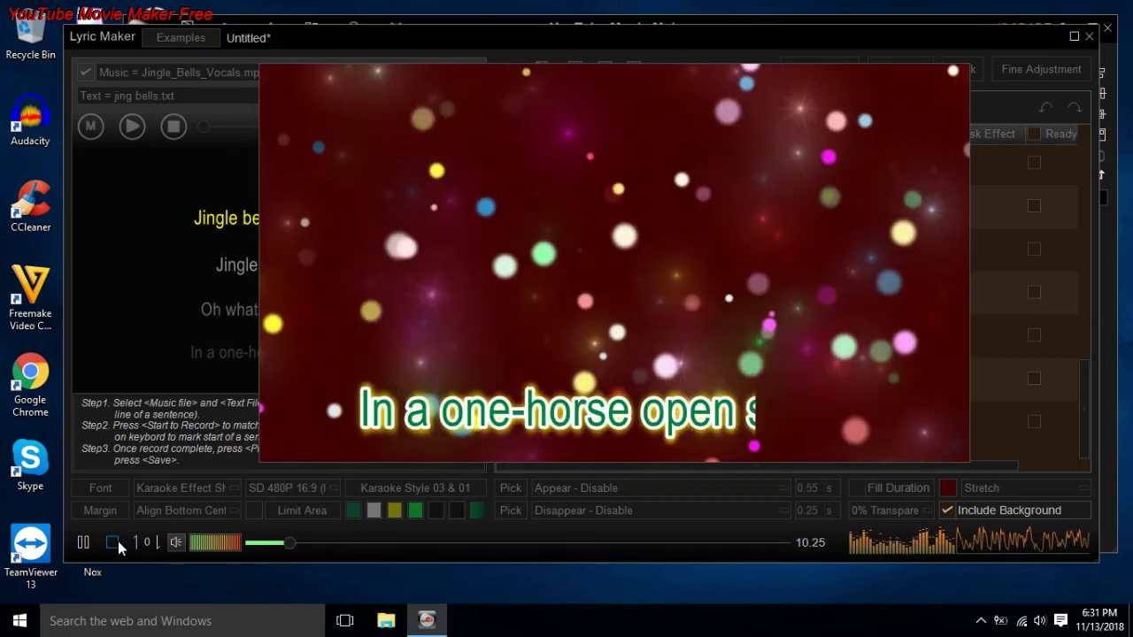
pyautogui.click(117, 541)
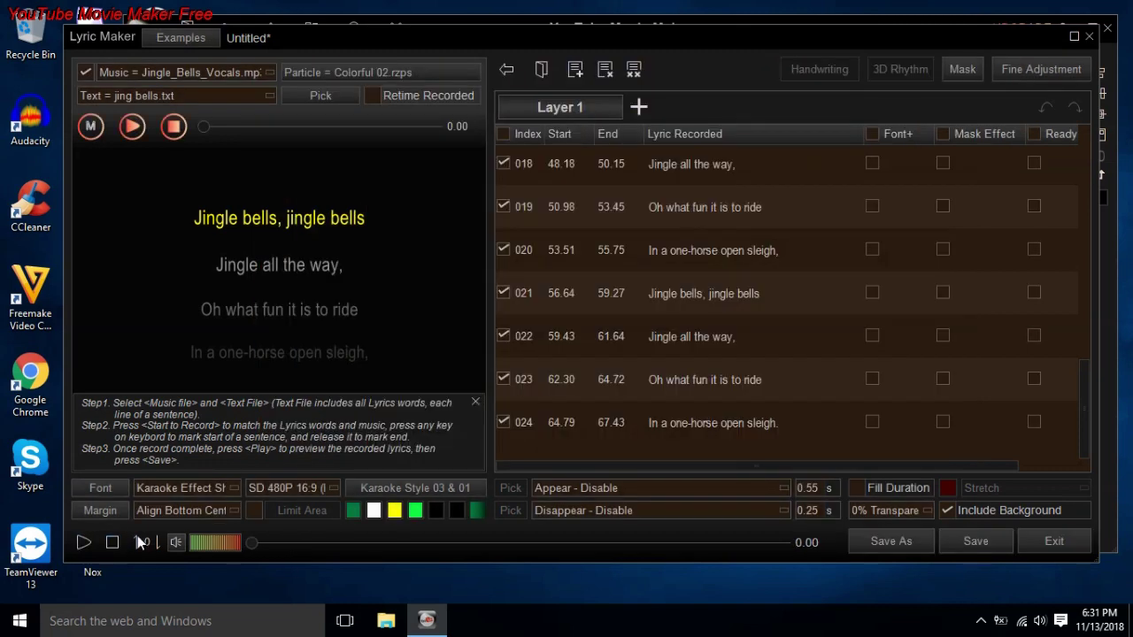
pyautogui.click(415, 488)
pyautogui.click(489, 310)
# Set the fill color of the sung lyrics to red (RGB 255, 0, 0) and preview the karaoke effect.
pyautogui.click(353, 514)
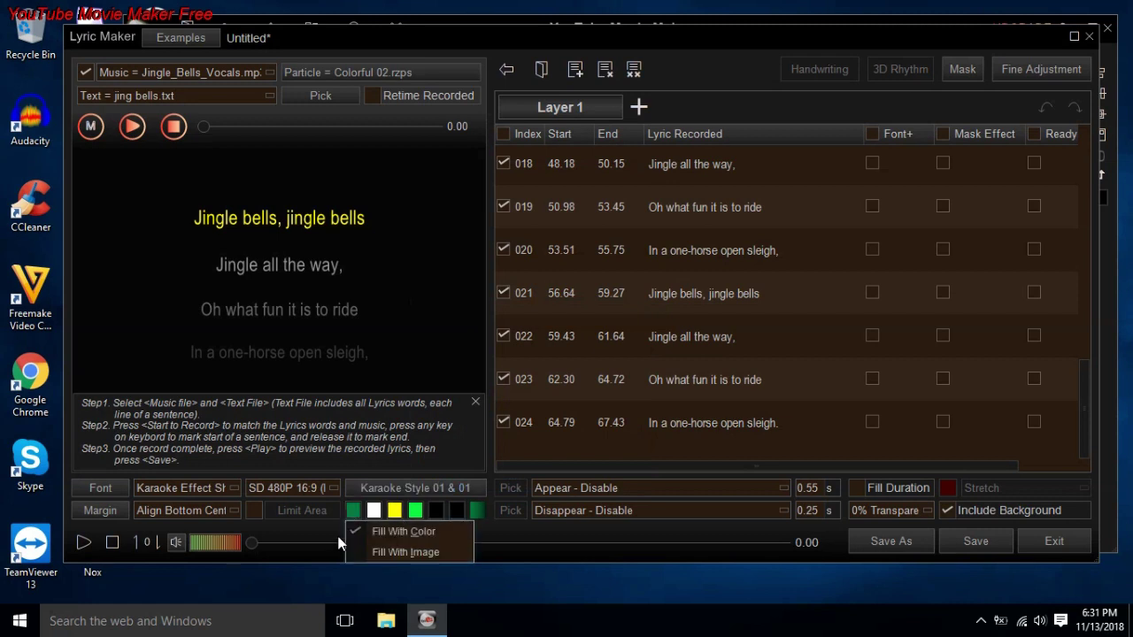
pyautogui.click(336, 536)
pyautogui.click(352, 510)
pyautogui.click(372, 531)
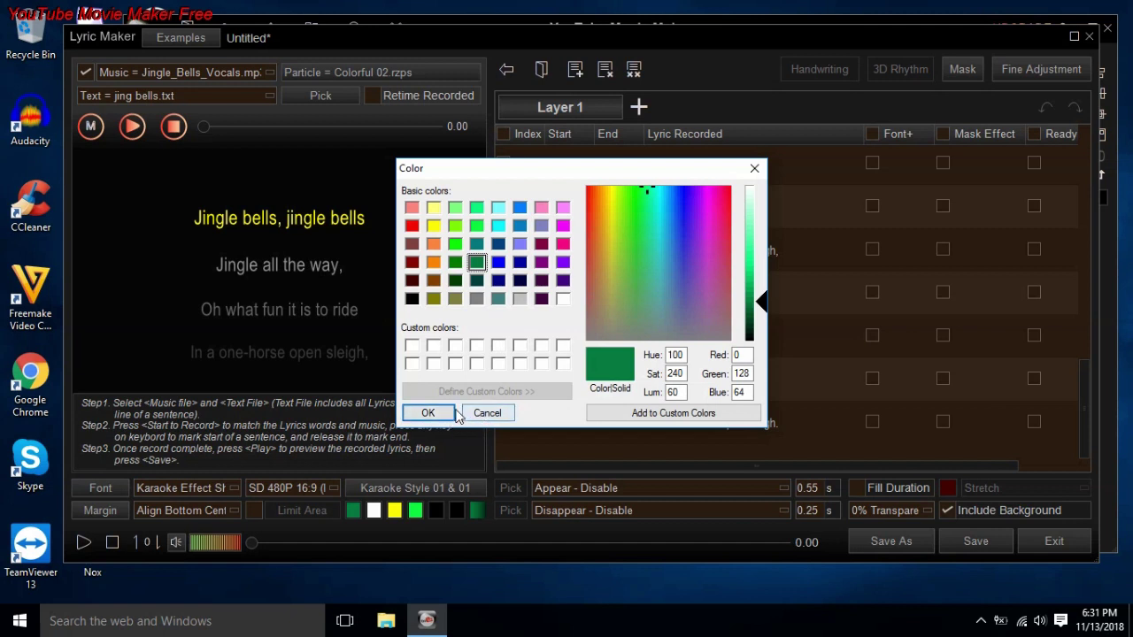
pyautogui.click(411, 226)
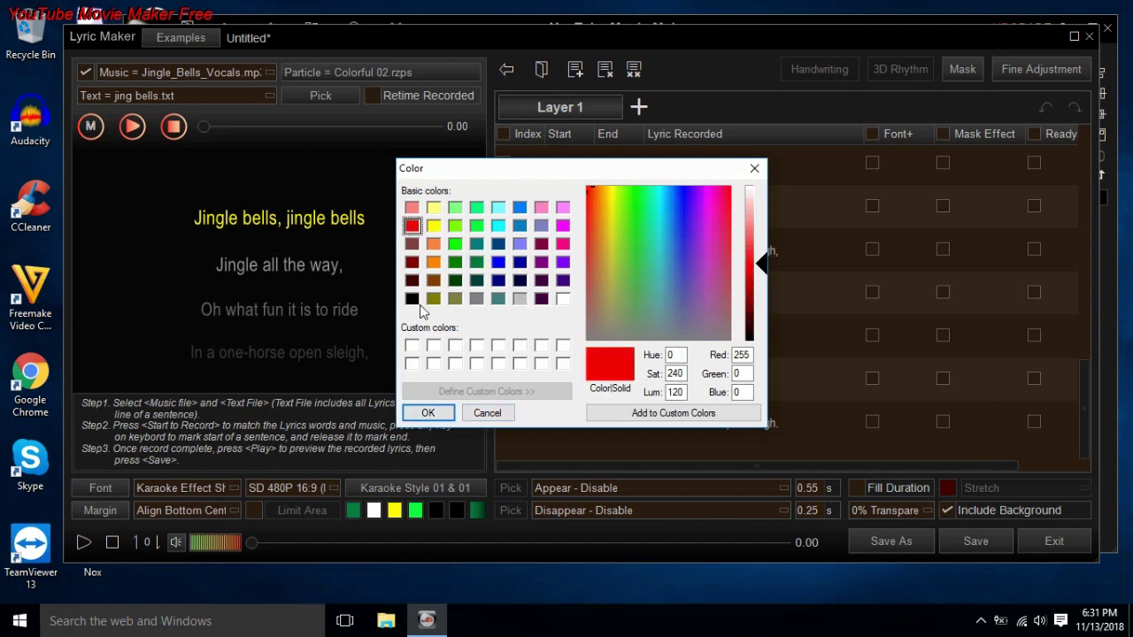
pyautogui.click(426, 414)
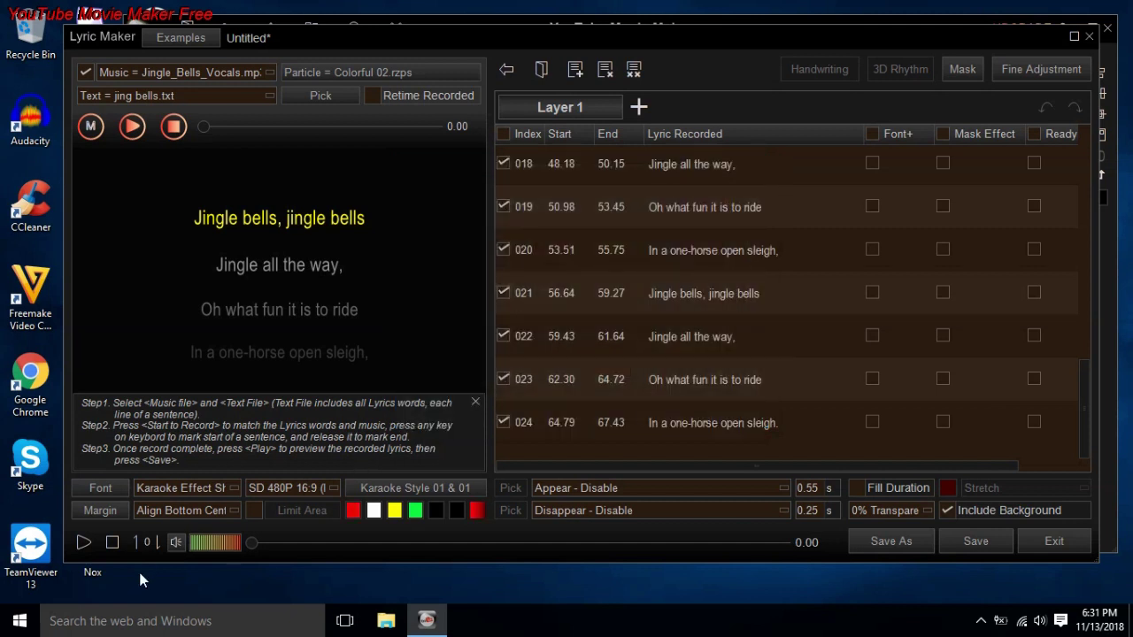
pyautogui.click(84, 541)
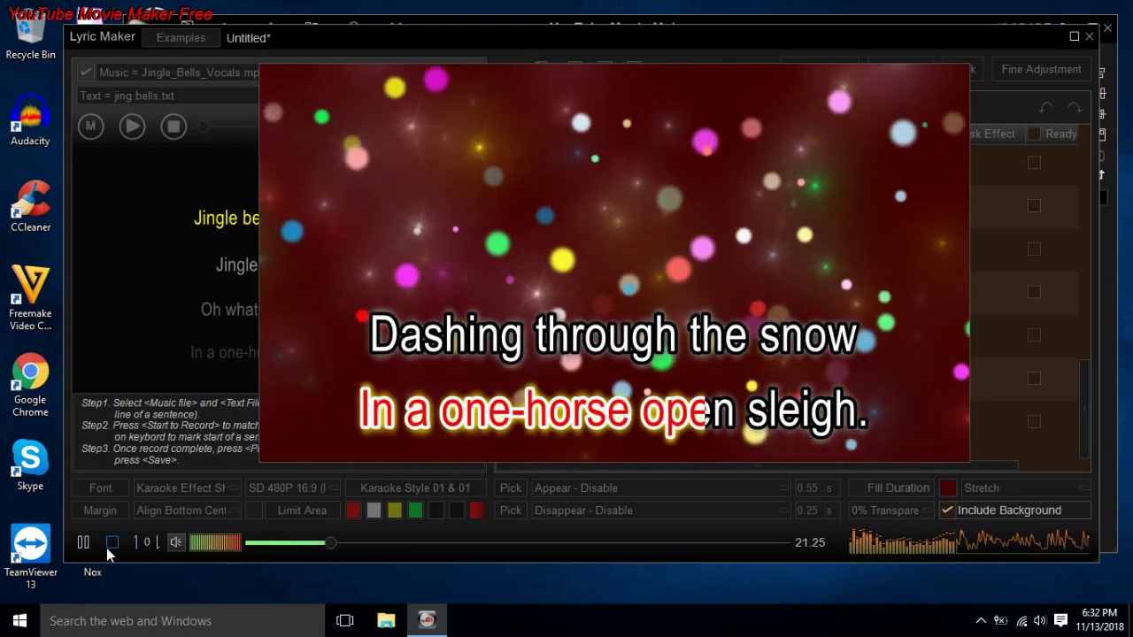
pyautogui.click(111, 543)
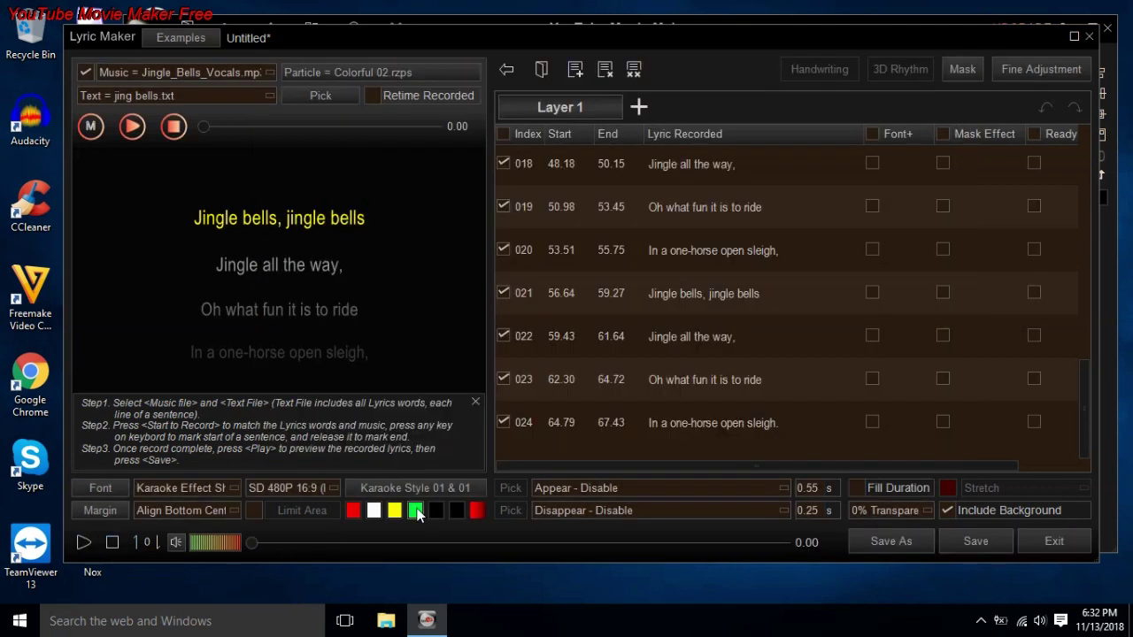
# Change the sung lyrics' fill color to blue and play a preview.
pyautogui.click(352, 515)
pyautogui.click(382, 619)
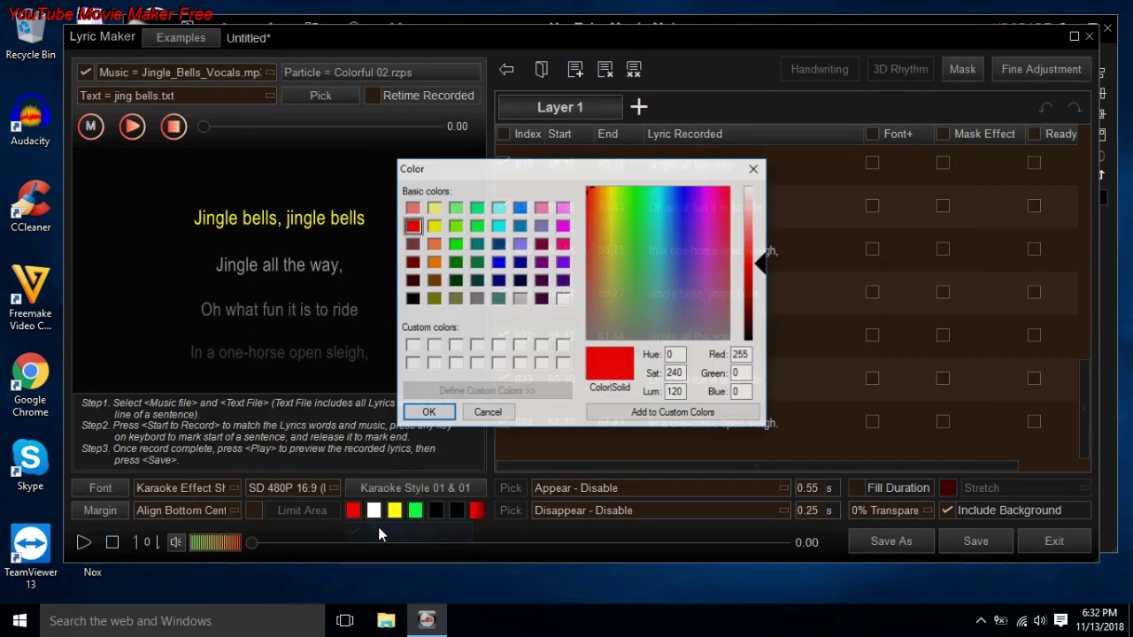
pyautogui.click(423, 413)
pyautogui.click(83, 542)
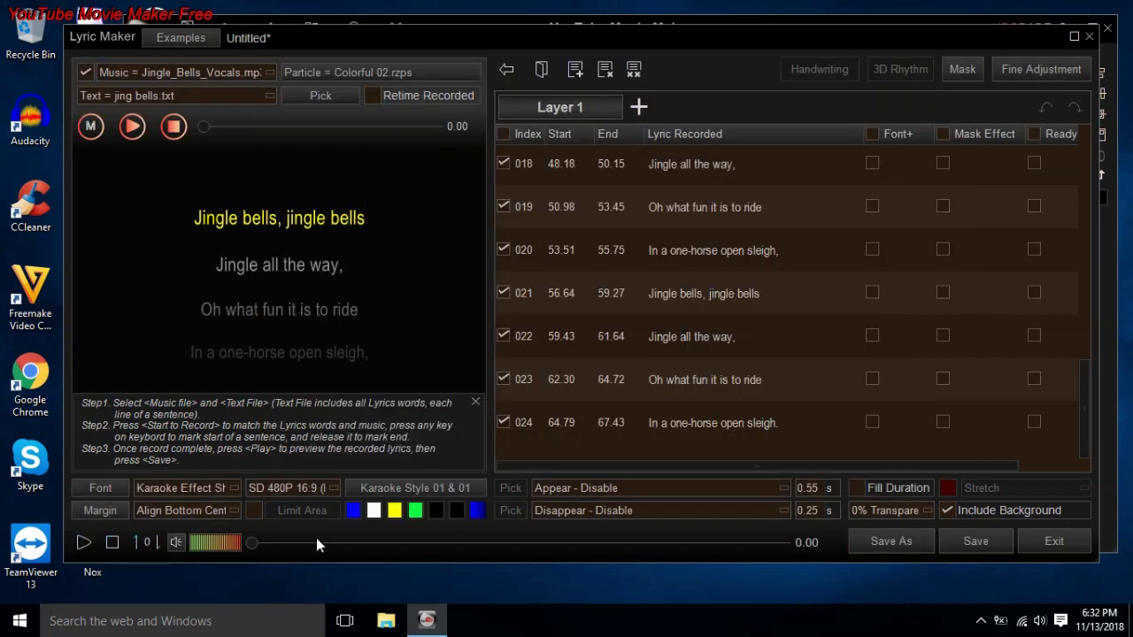
# Change the sung lyrics' fill color to bright green (RGB 0, 255, 64) and preview the opening lines.
pyautogui.click(353, 511)
pyautogui.click(407, 528)
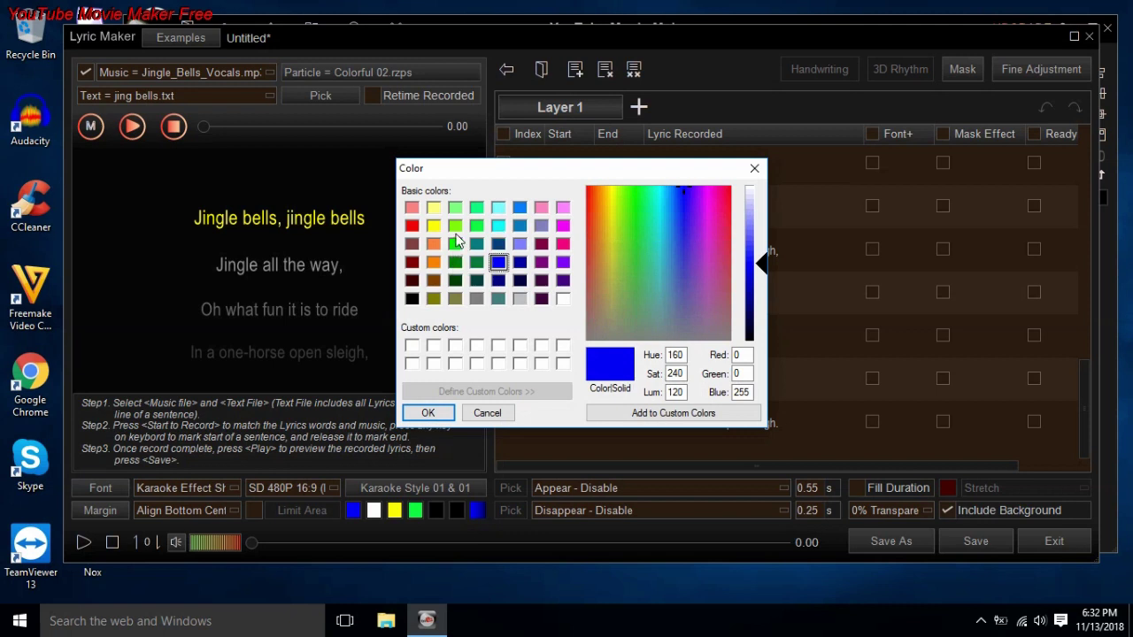
pyautogui.click(476, 226)
pyautogui.click(422, 413)
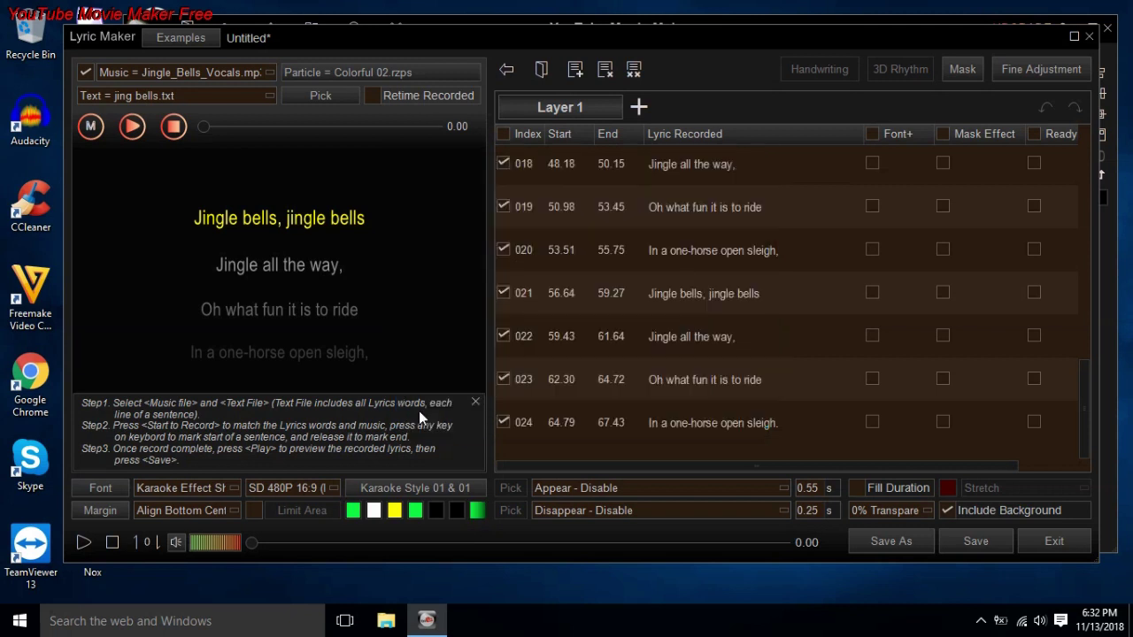
pyautogui.click(83, 542)
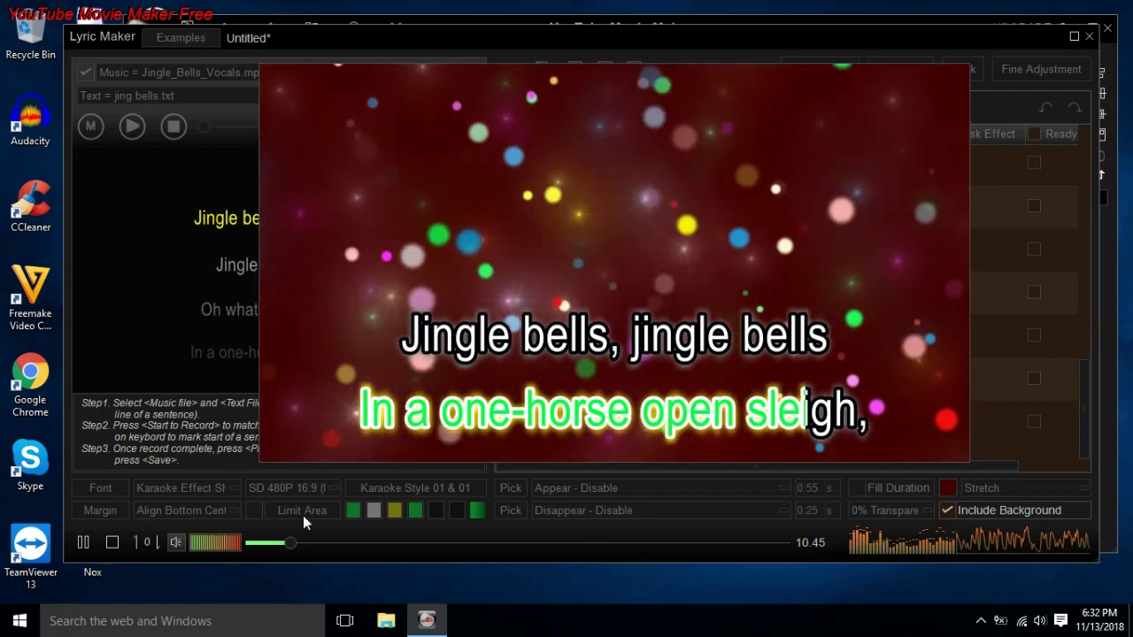
pyautogui.click(112, 542)
# Set the sung lyrics' fill color back to blue (RGB 0, 0, 255) and check it in a preview of the opening lines.
pyautogui.click(373, 511)
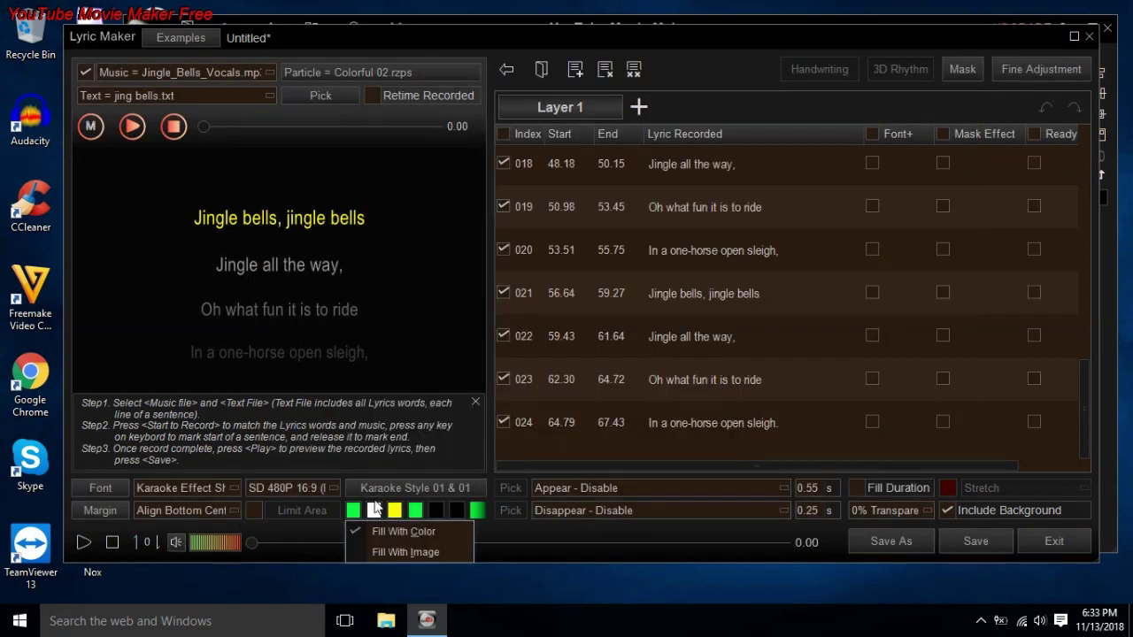
pyautogui.click(373, 532)
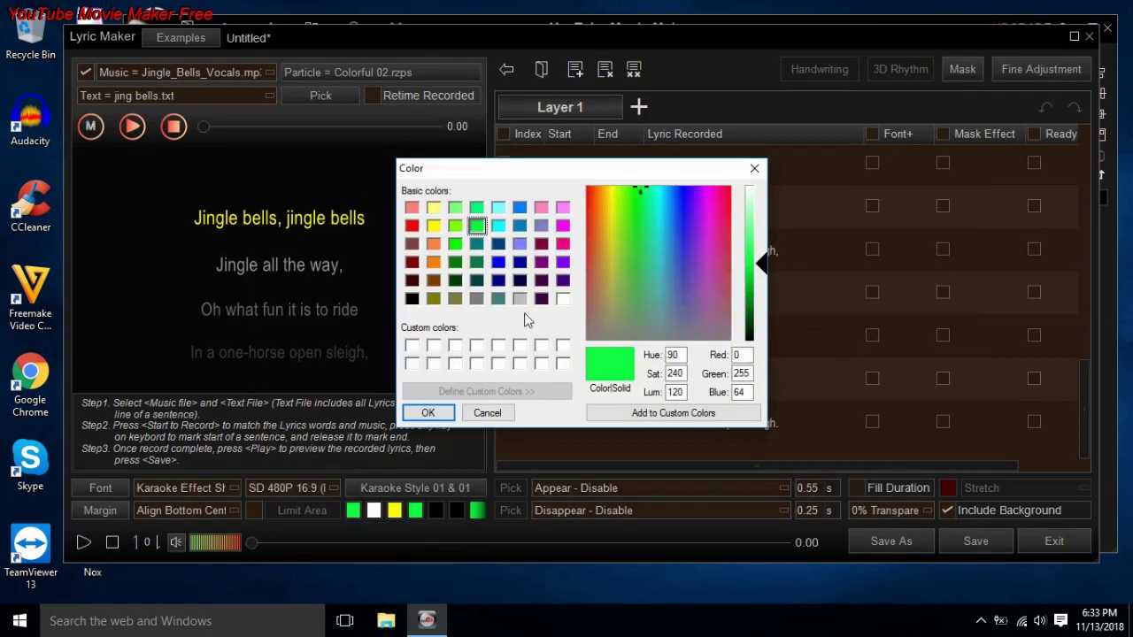
pyautogui.click(501, 266)
pyautogui.click(428, 412)
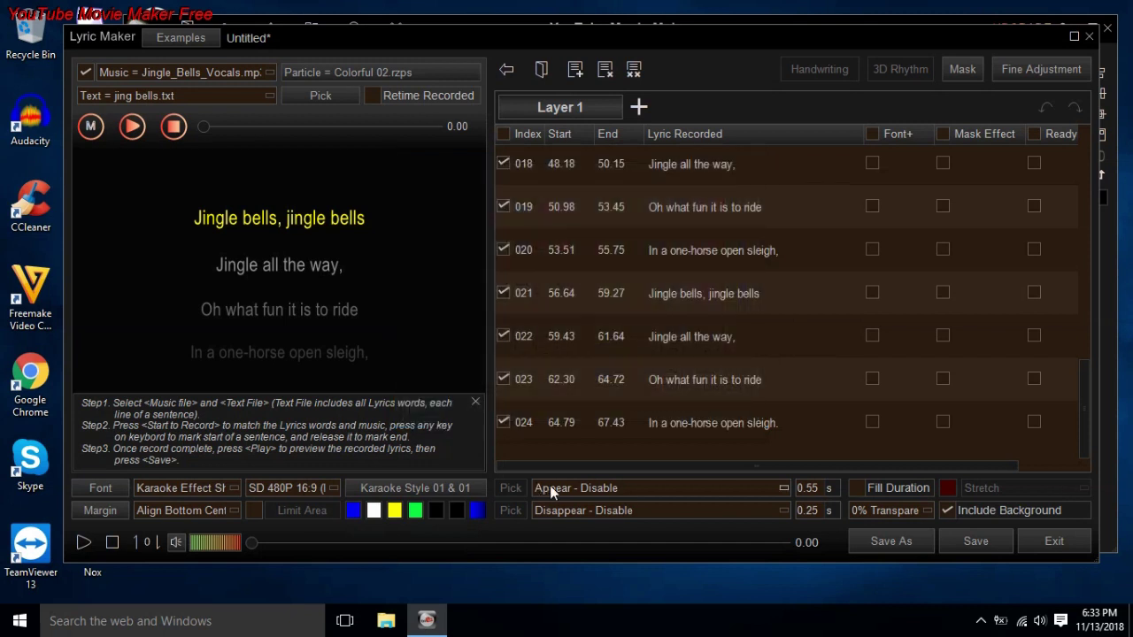
pyautogui.click(83, 542)
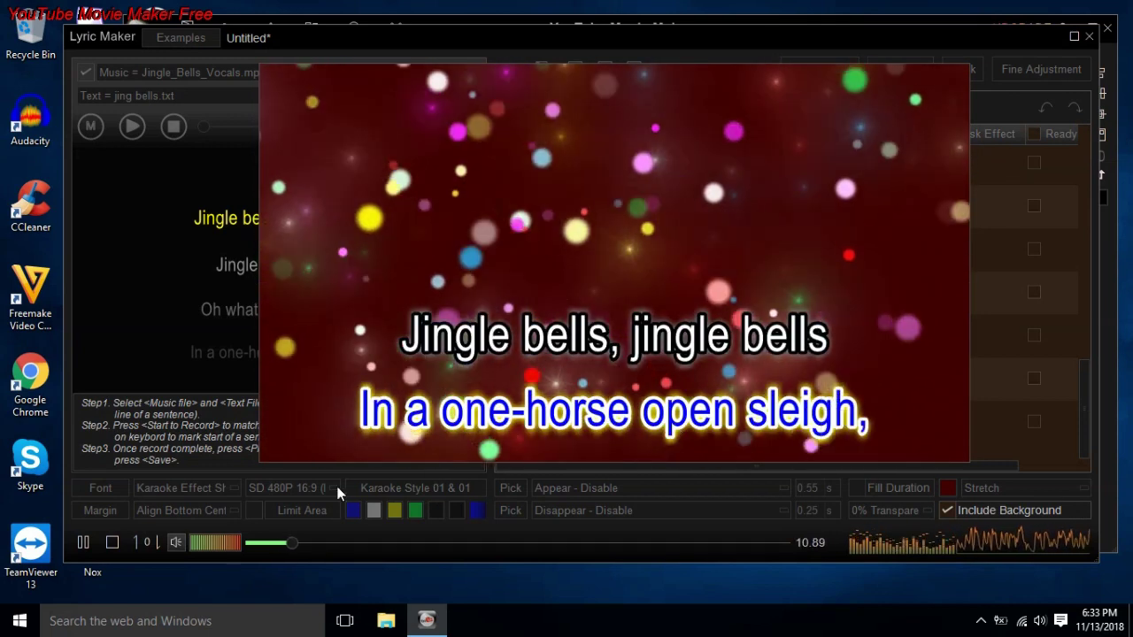
pyautogui.click(111, 542)
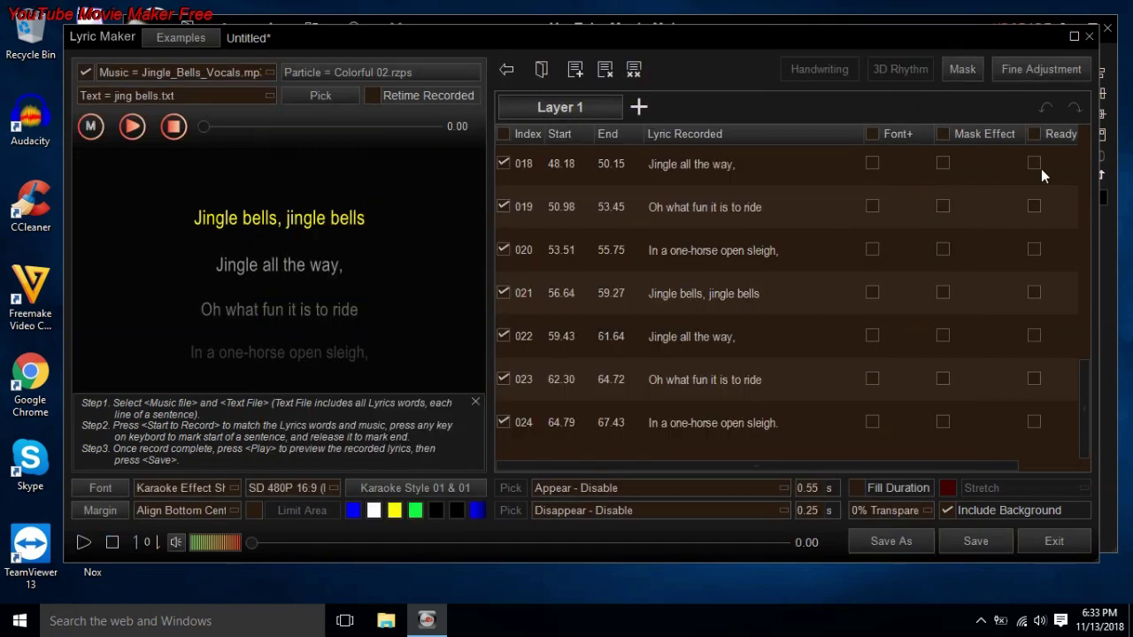
pyautogui.scroll(3, 900, 203)
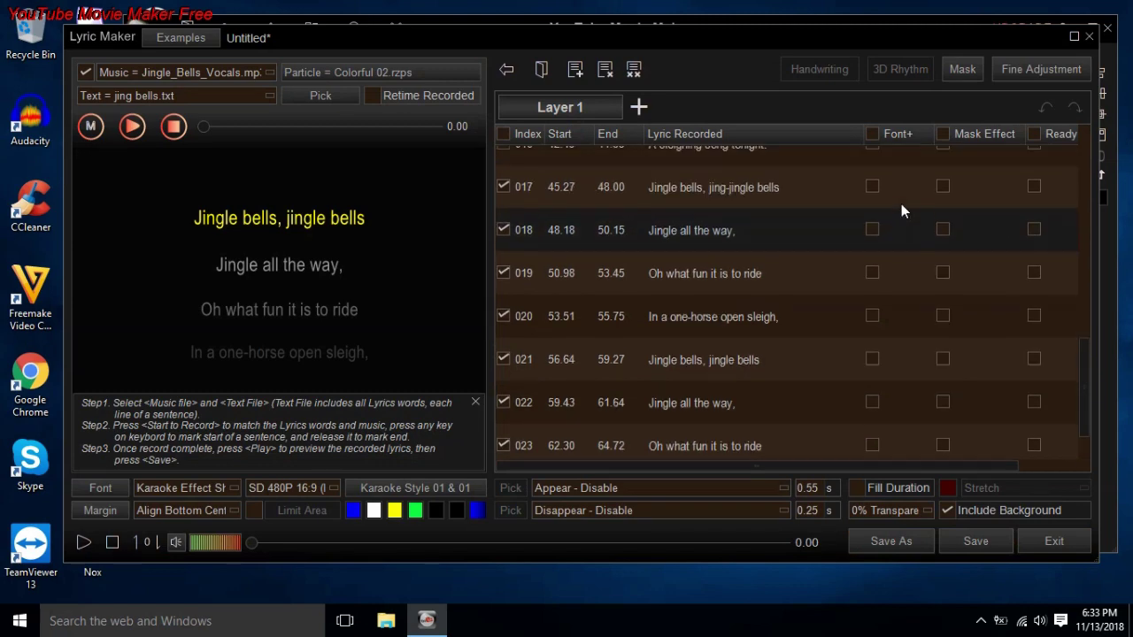
pyautogui.scroll(14, 902, 211)
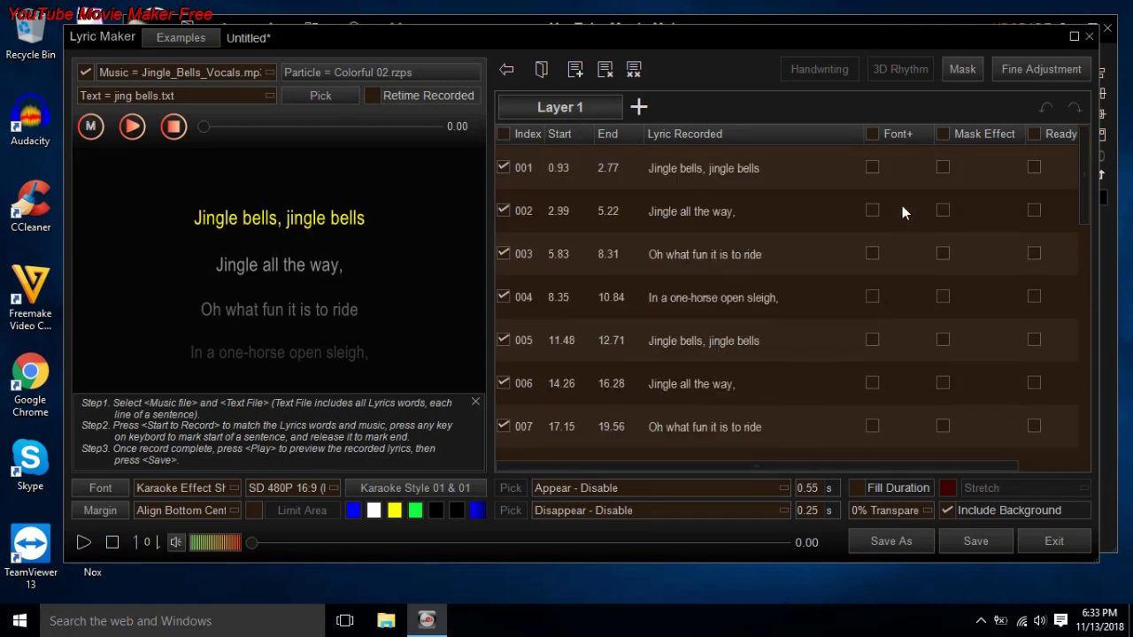
pyautogui.click(847, 172)
pyautogui.click(923, 168)
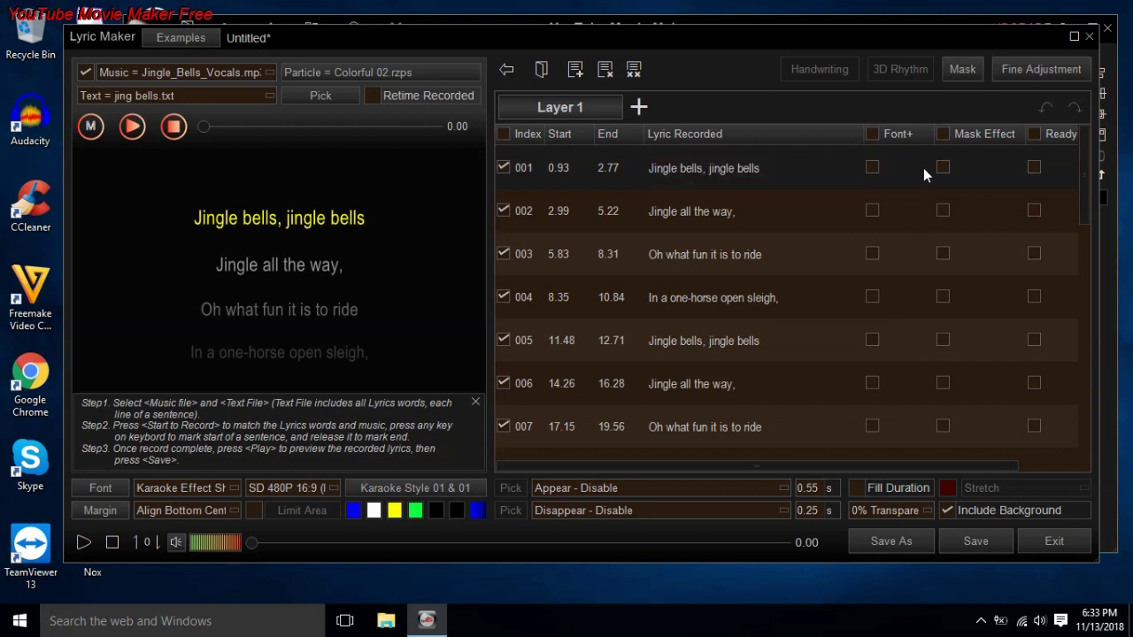
pyautogui.click(1029, 74)
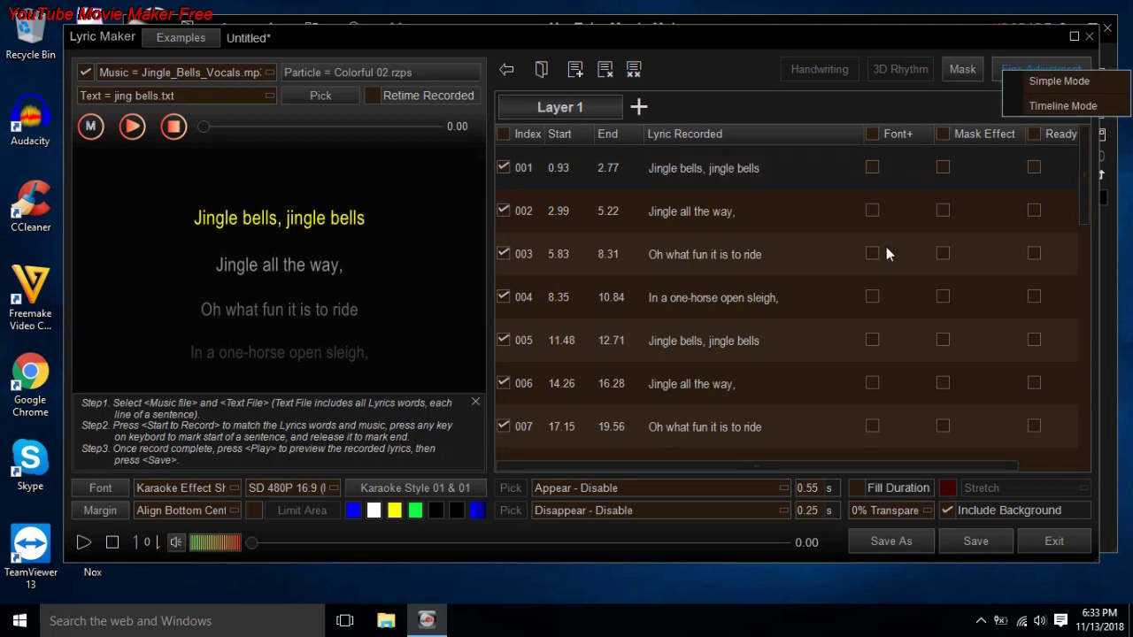
pyautogui.click(1102, 86)
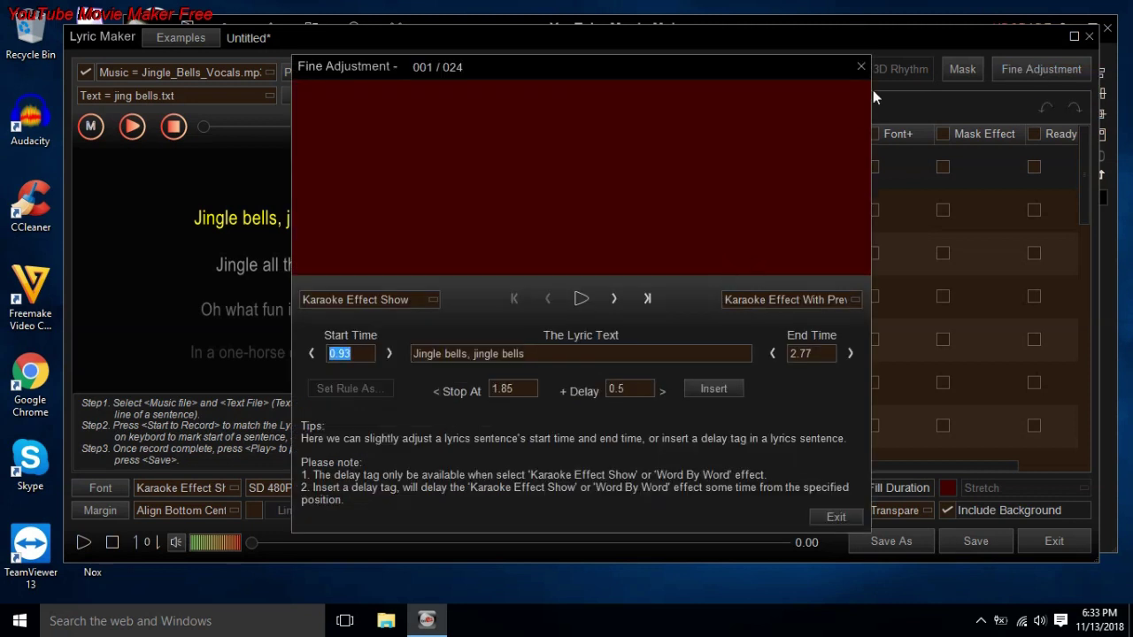
pyautogui.click(859, 70)
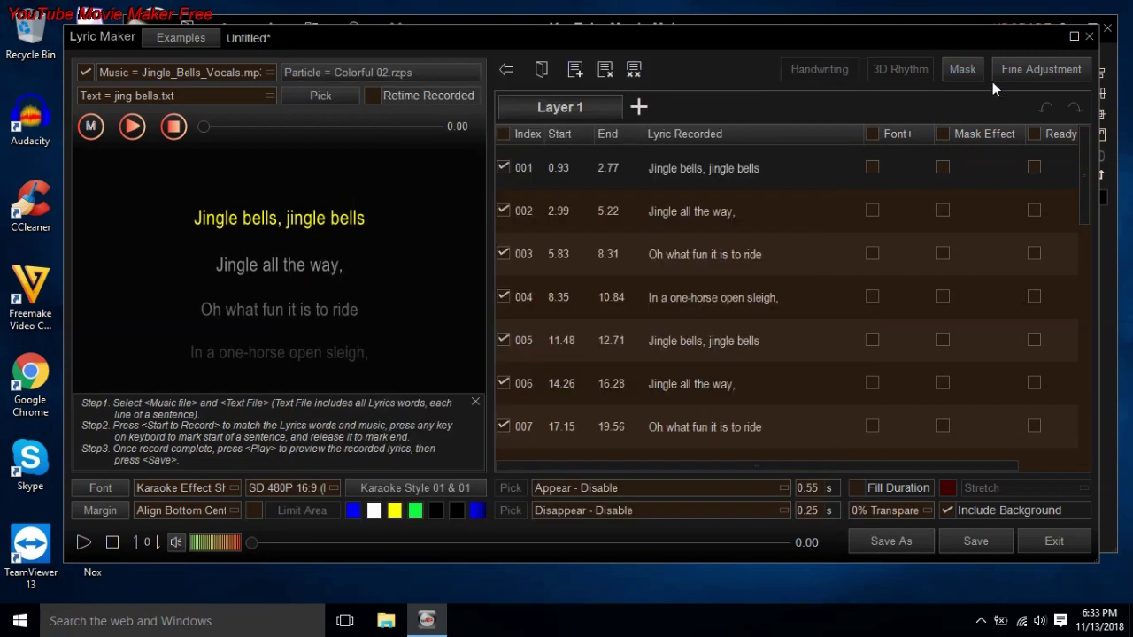
# Open the first lyric line in the timeline fine adjustment, retime it to run from 0.62 to 2.75 s, and preview it.
pyautogui.click(1064, 80)
pyautogui.click(1062, 111)
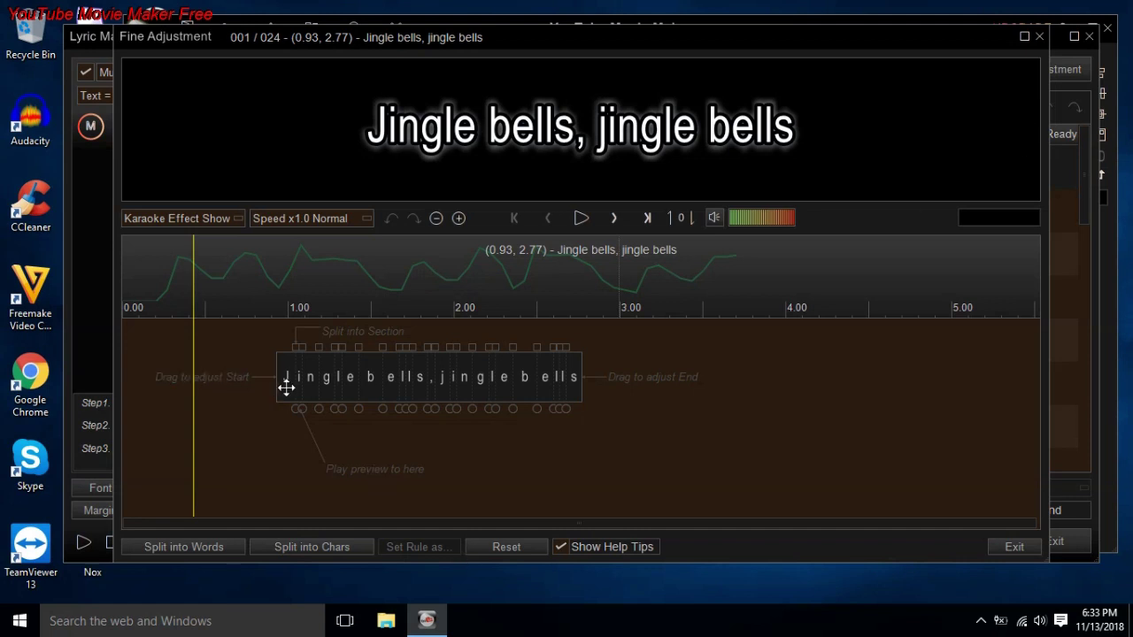
pyautogui.moveTo(286, 387); pyautogui.dragTo(226, 392)
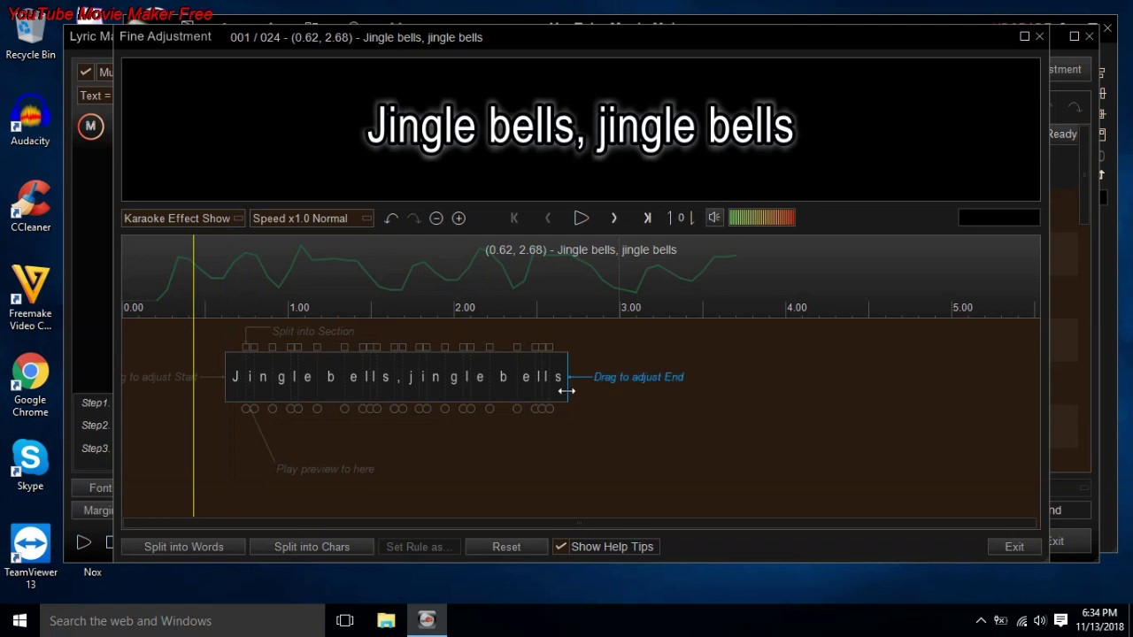
pyautogui.moveTo(567, 391); pyautogui.dragTo(578, 390)
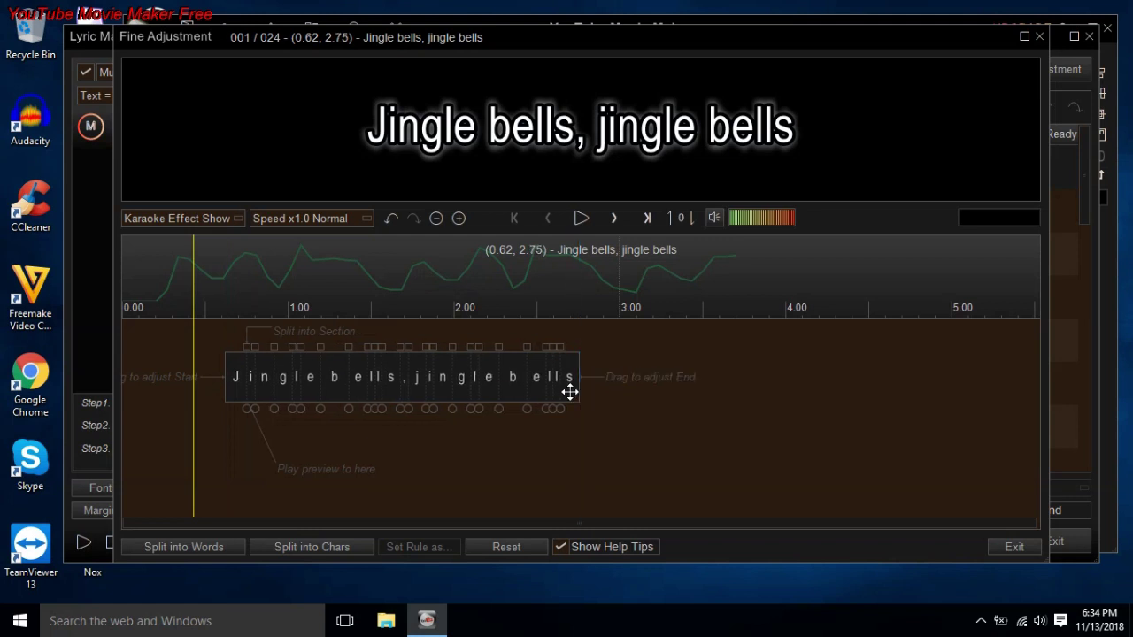
pyautogui.click(582, 219)
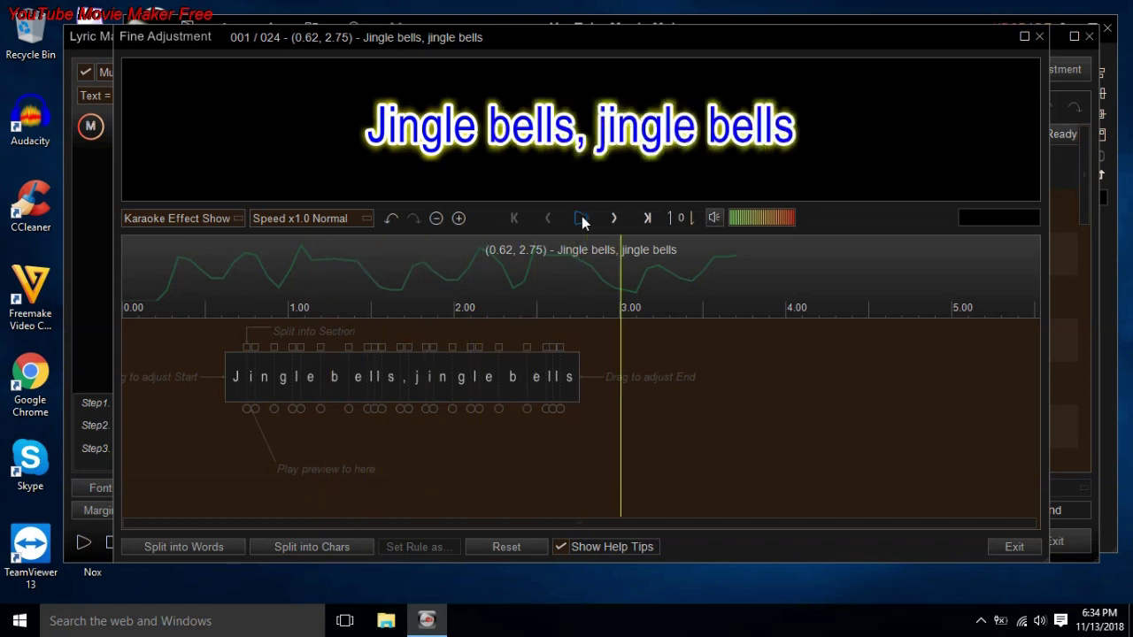
pyautogui.click(186, 279)
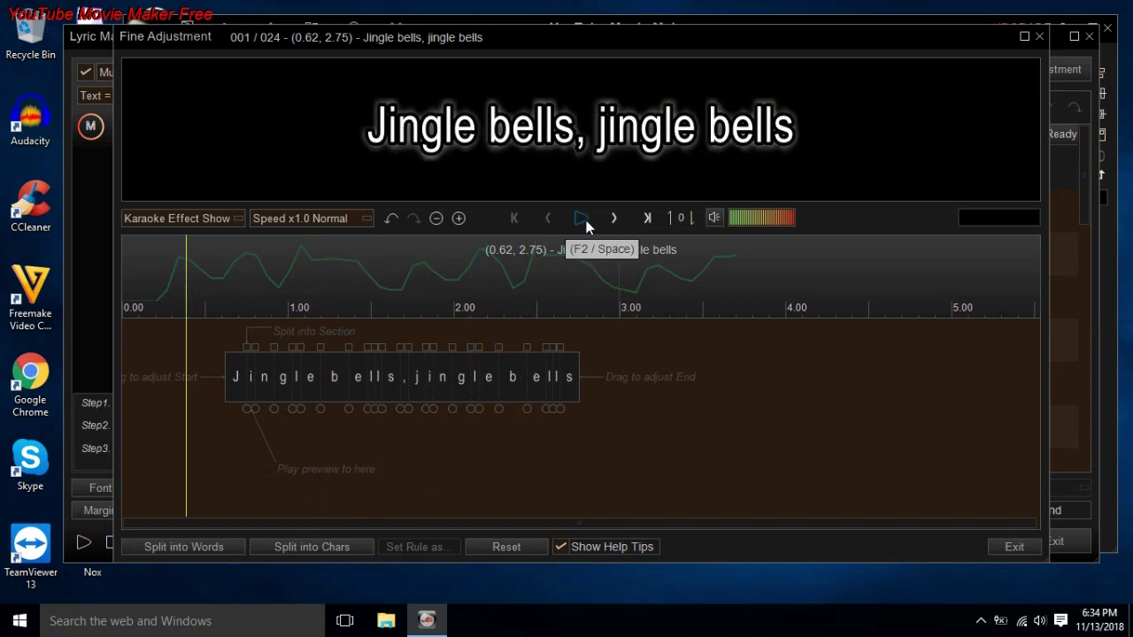
pyautogui.click(586, 220)
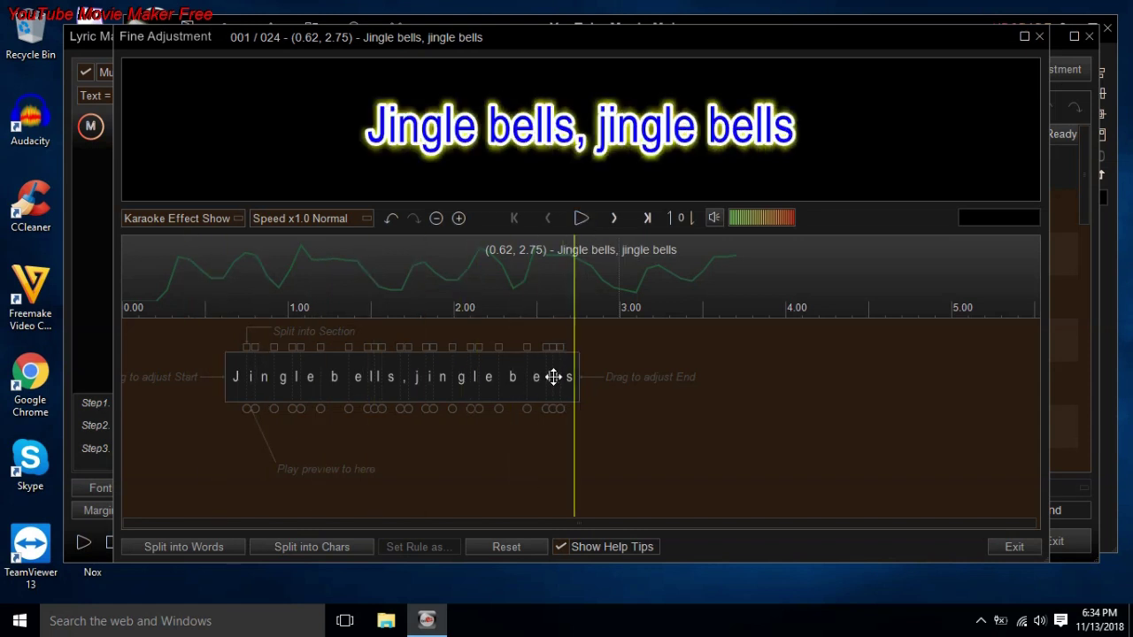
# Set the first lyric line's end to 2.87 s and its start to 0.22 s, and play it to check the timing.
pyautogui.moveTo(579, 396); pyautogui.dragTo(577, 396)
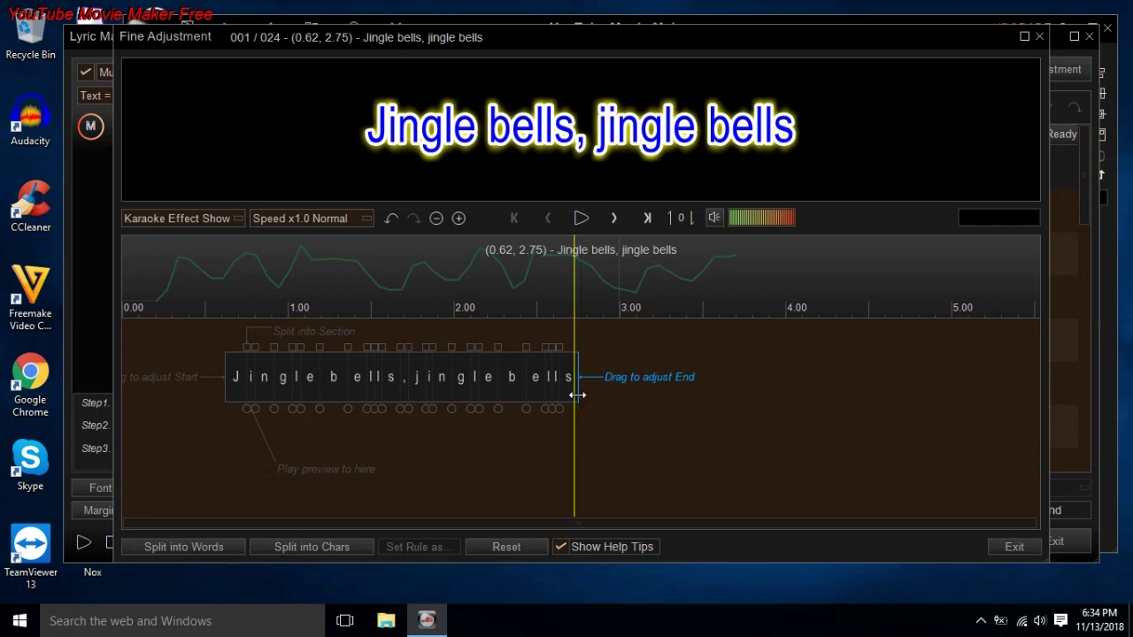
pyautogui.click(576, 220)
pyautogui.click(577, 220)
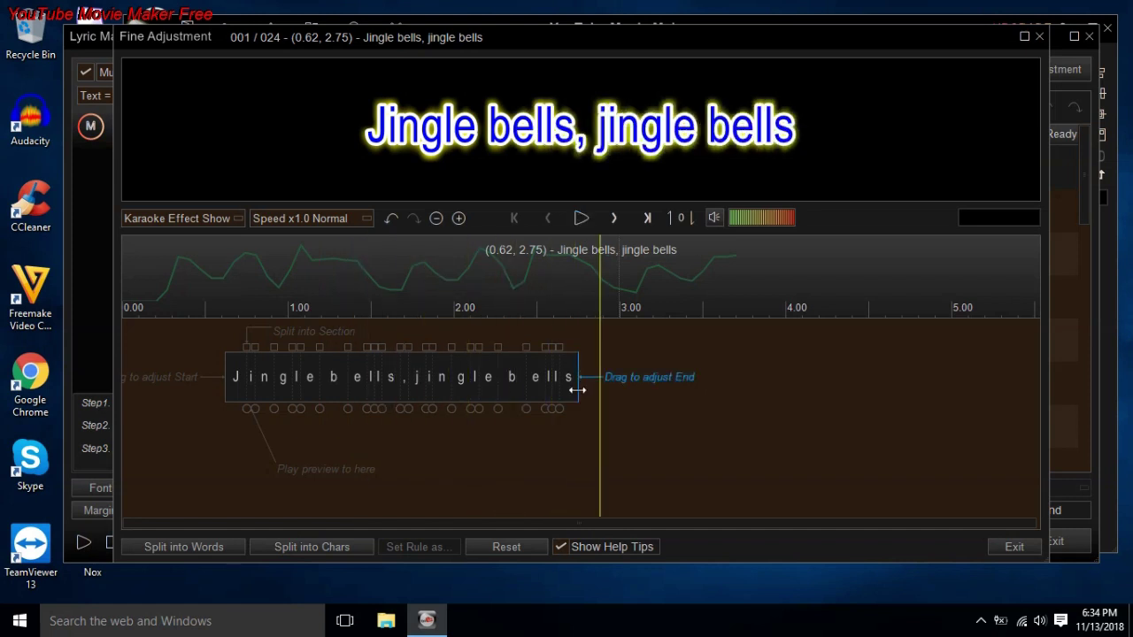
pyautogui.moveTo(576, 386)
pyautogui.mouseDown()
pyautogui.moveTo(607, 392)
pyautogui.moveTo(596, 392)
pyautogui.mouseUp()
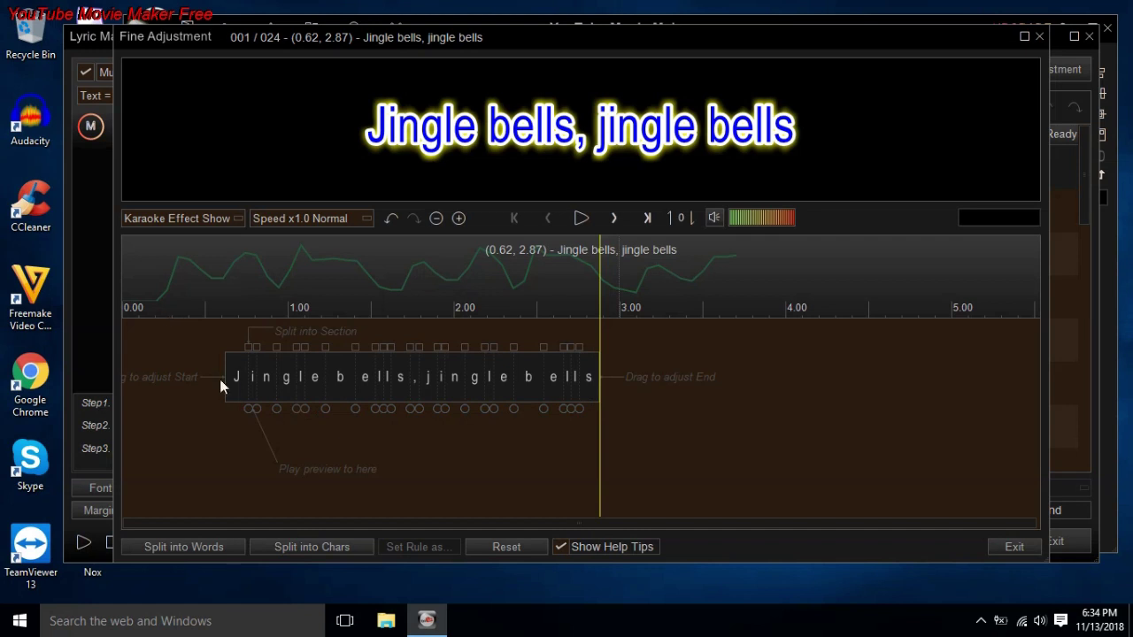
pyautogui.moveTo(222, 387); pyautogui.dragTo(155, 401)
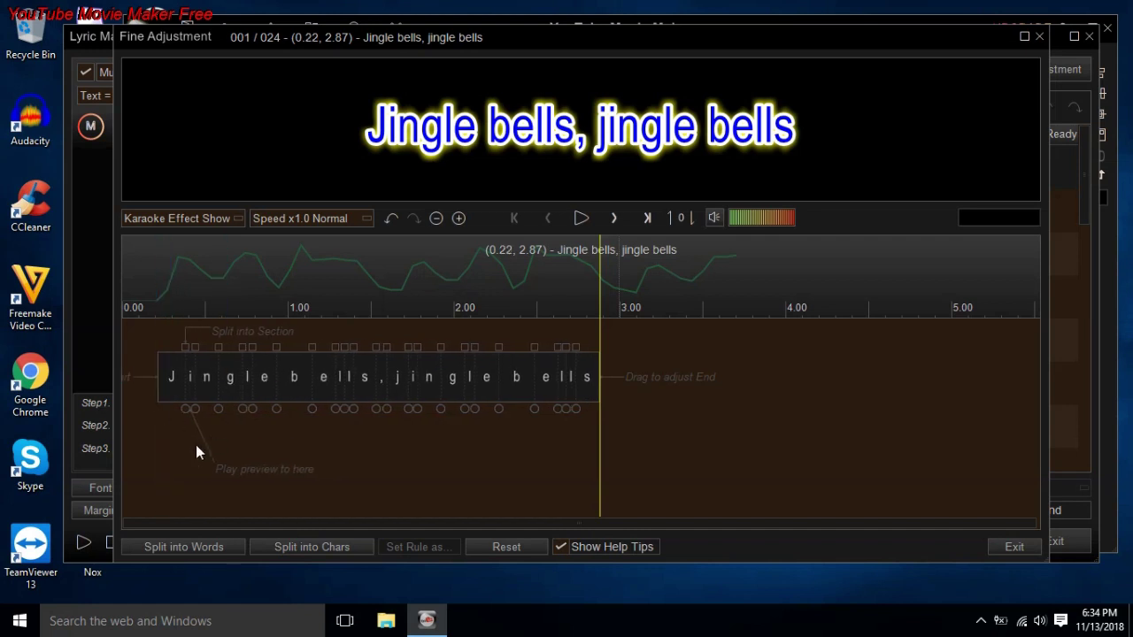
pyautogui.click(149, 458)
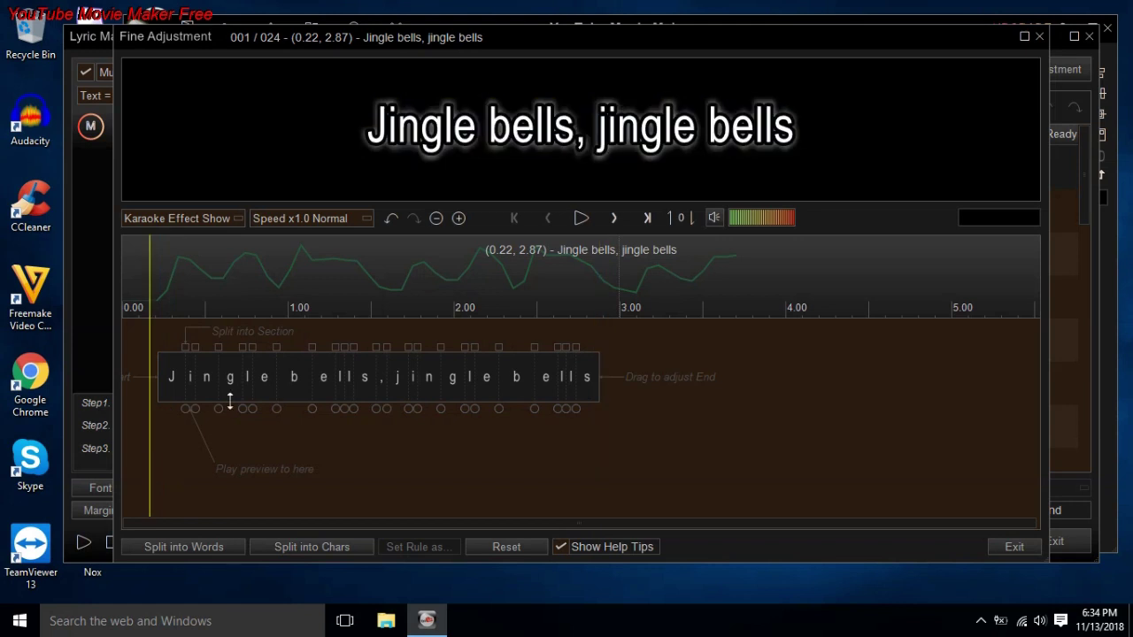
pyautogui.click(581, 223)
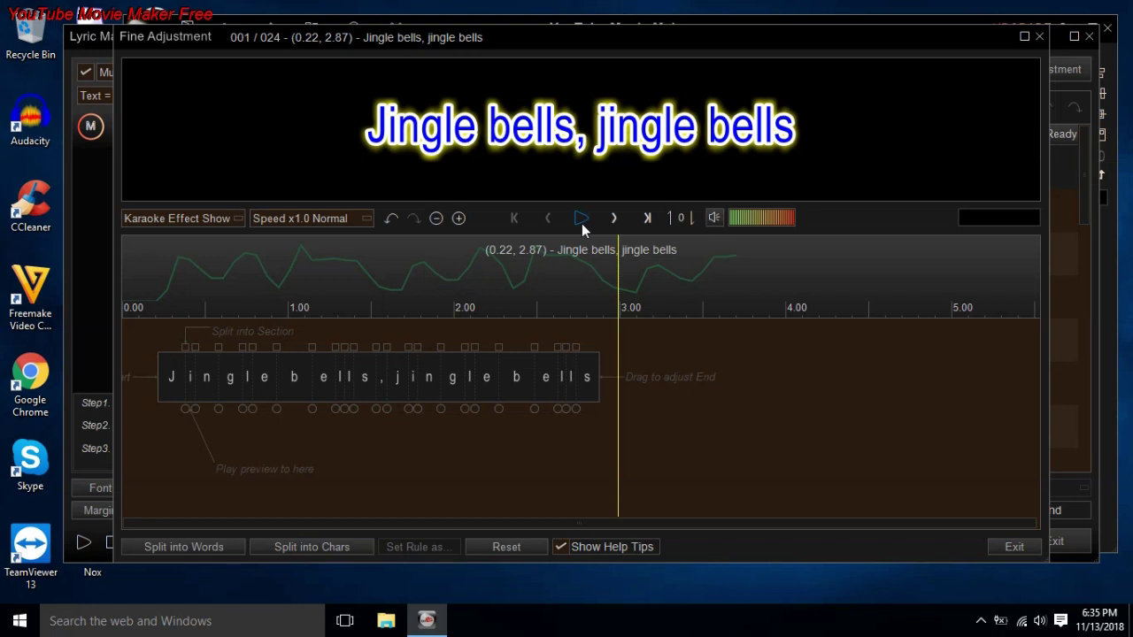
# Try a section split after the initial "J" of the first lyric line, remove it and replay the line.
pyautogui.click(186, 349)
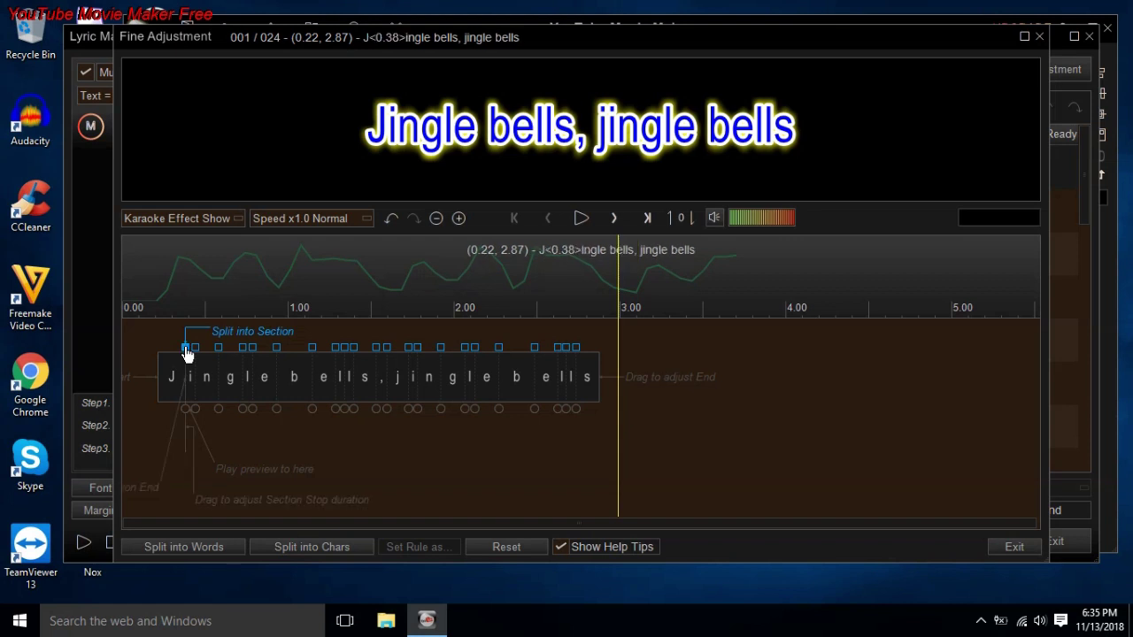
pyautogui.click(187, 351)
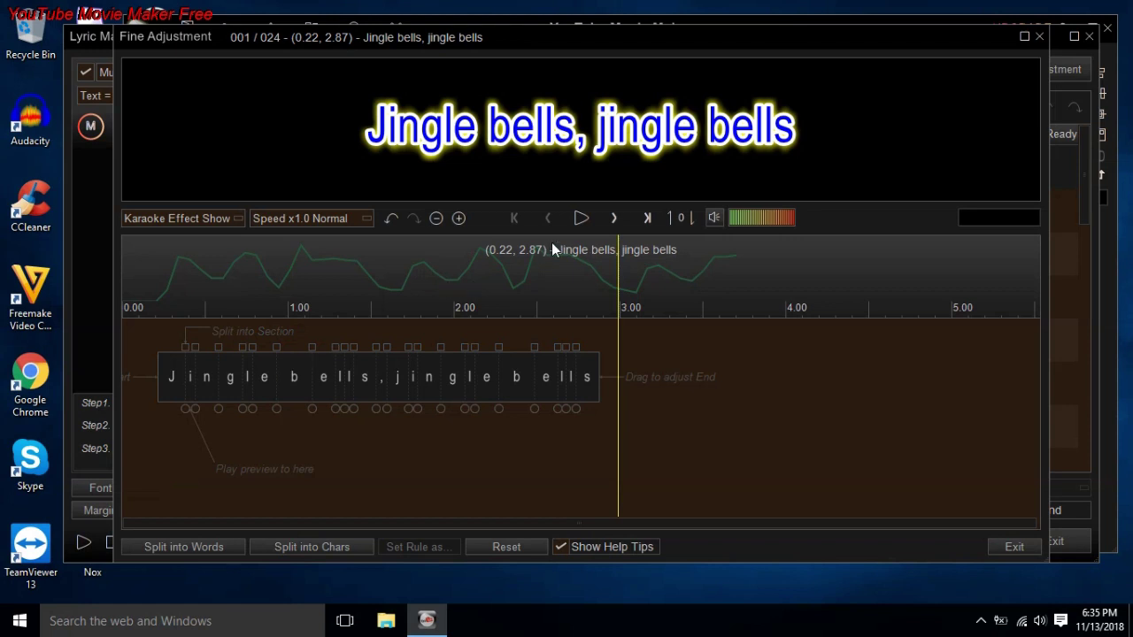
pyautogui.click(581, 218)
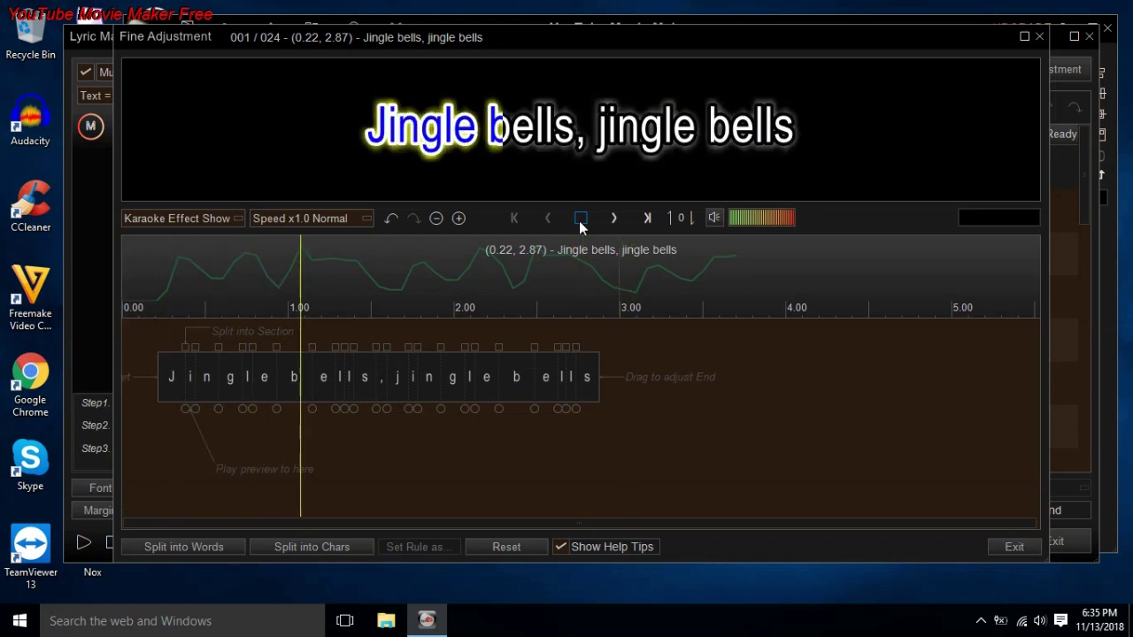
pyautogui.click(579, 220)
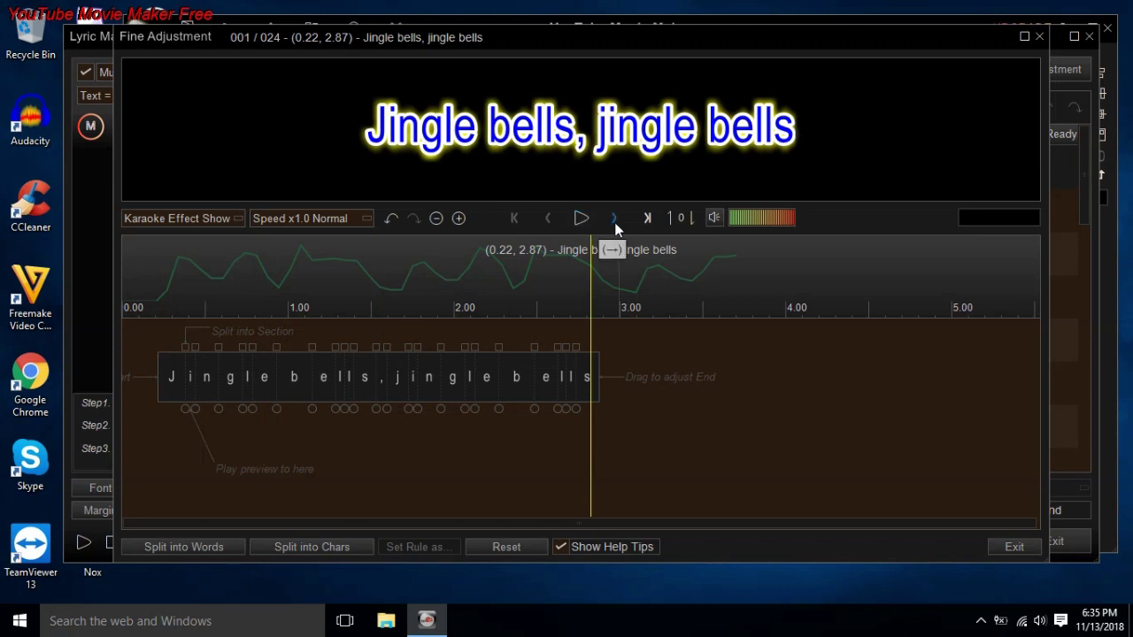
# Check the second lyric line's timing, and shift the third line to run from 5.84 to 8.32 s with a preview.
pyautogui.click(617, 222)
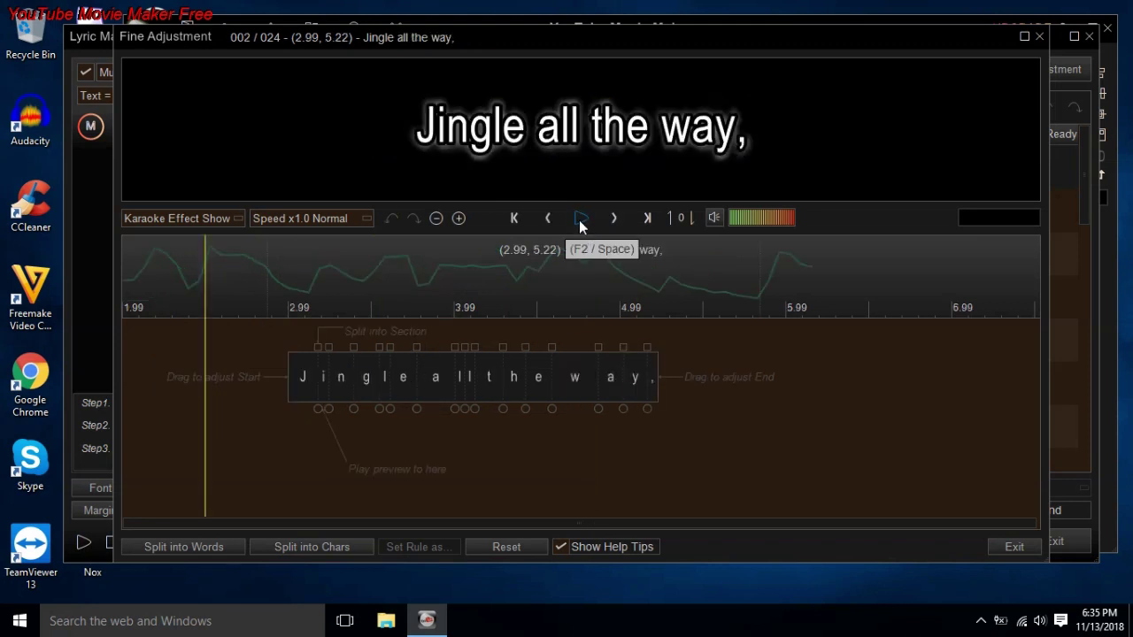
pyautogui.click(579, 221)
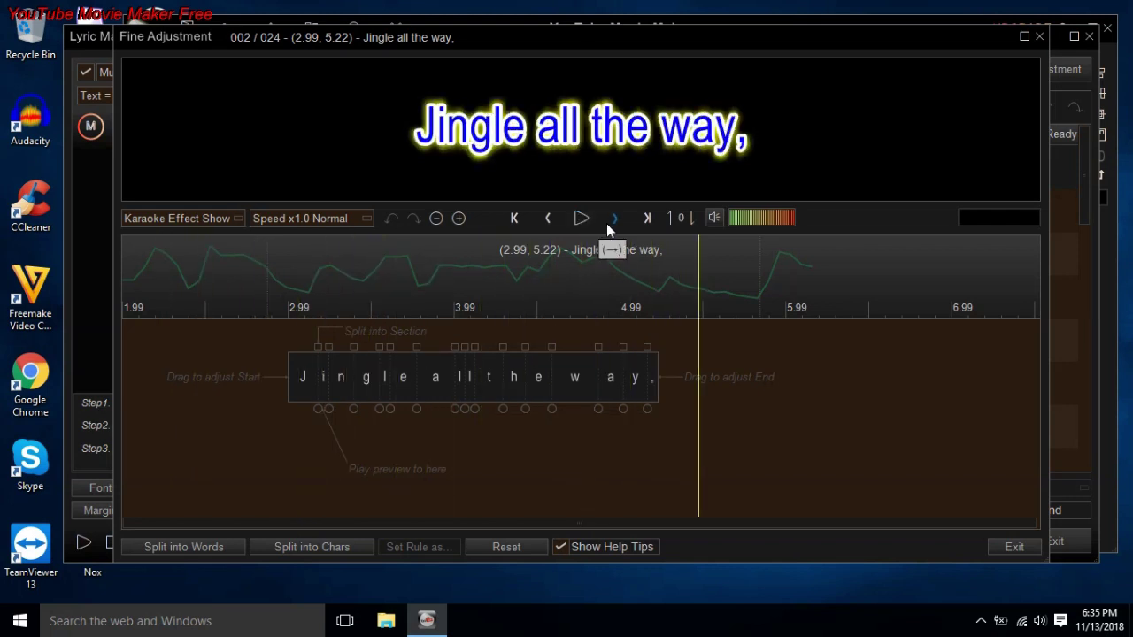
pyautogui.click(609, 221)
pyautogui.click(581, 221)
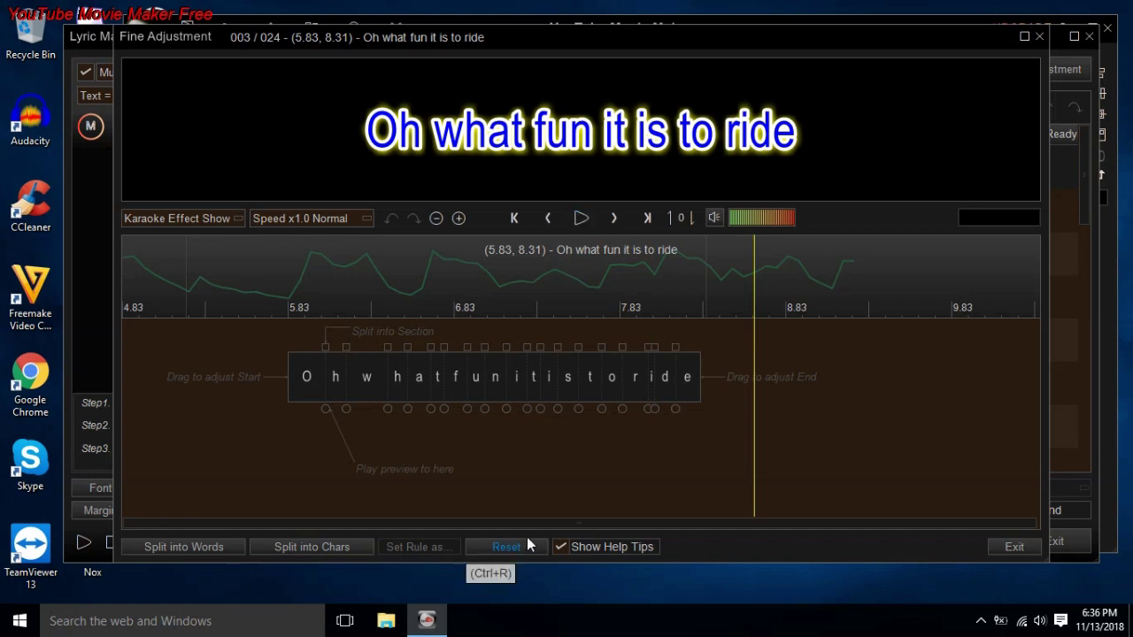
pyautogui.moveTo(464, 387); pyautogui.dragTo(466, 387)
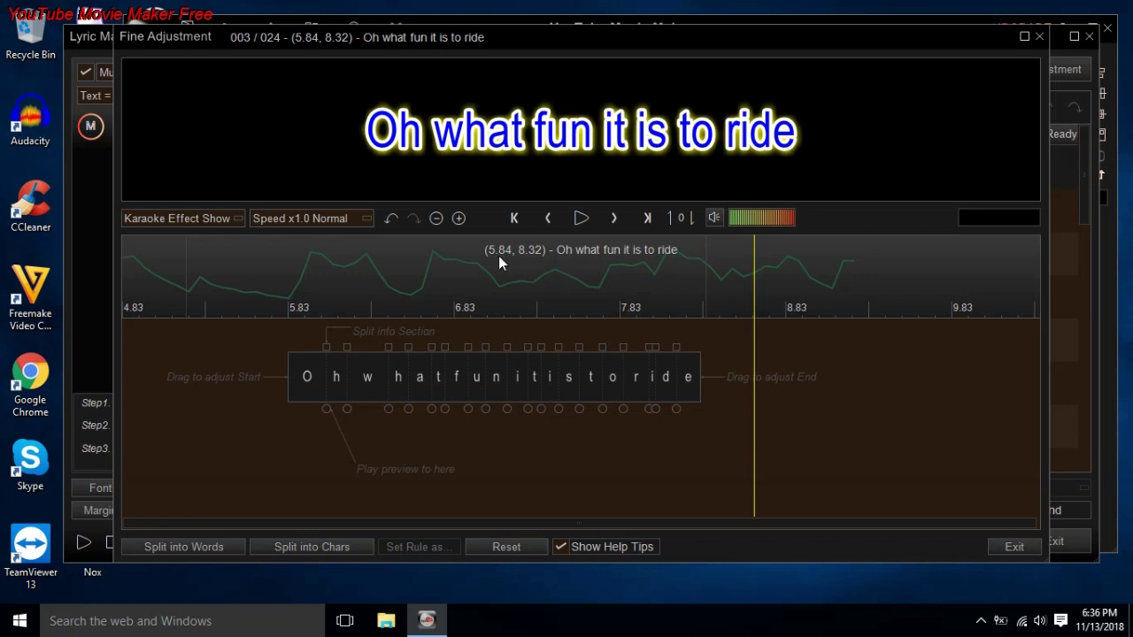
pyautogui.click(579, 221)
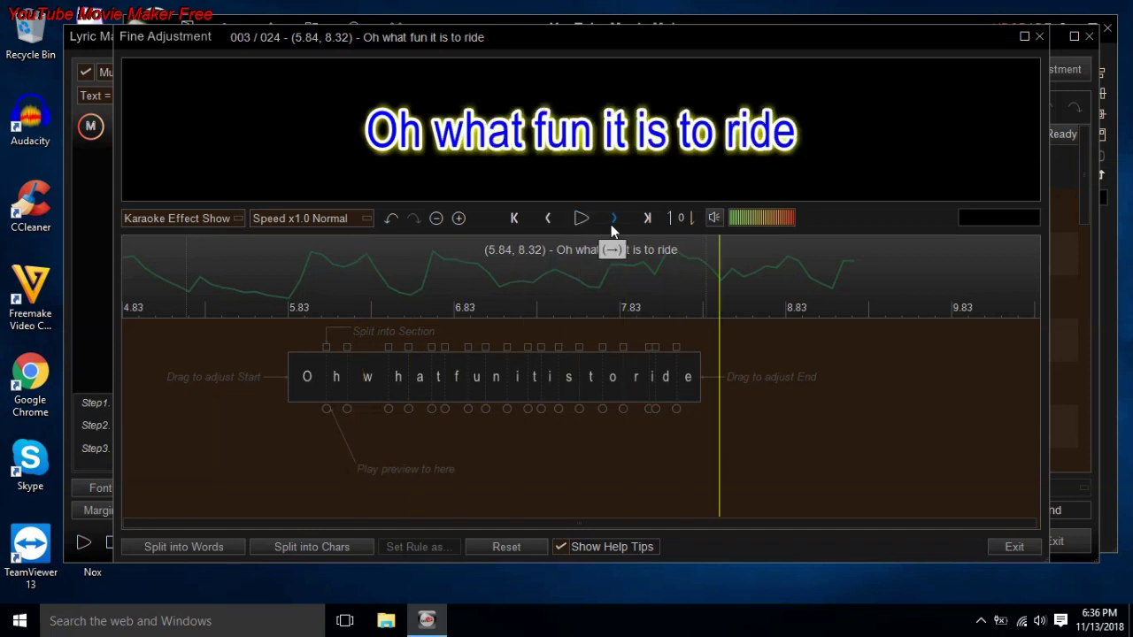
# Try a section split after "one-horse" in the fourth lyric line, preview it, and remove the split.
pyautogui.click(613, 218)
pyautogui.click(581, 220)
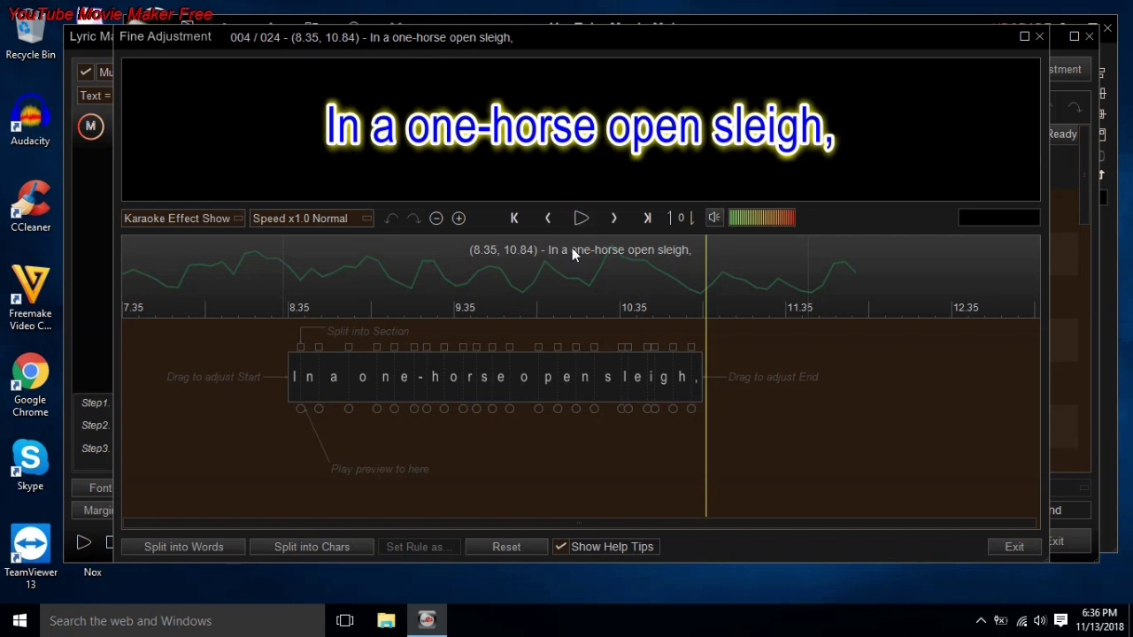
pyautogui.click(510, 348)
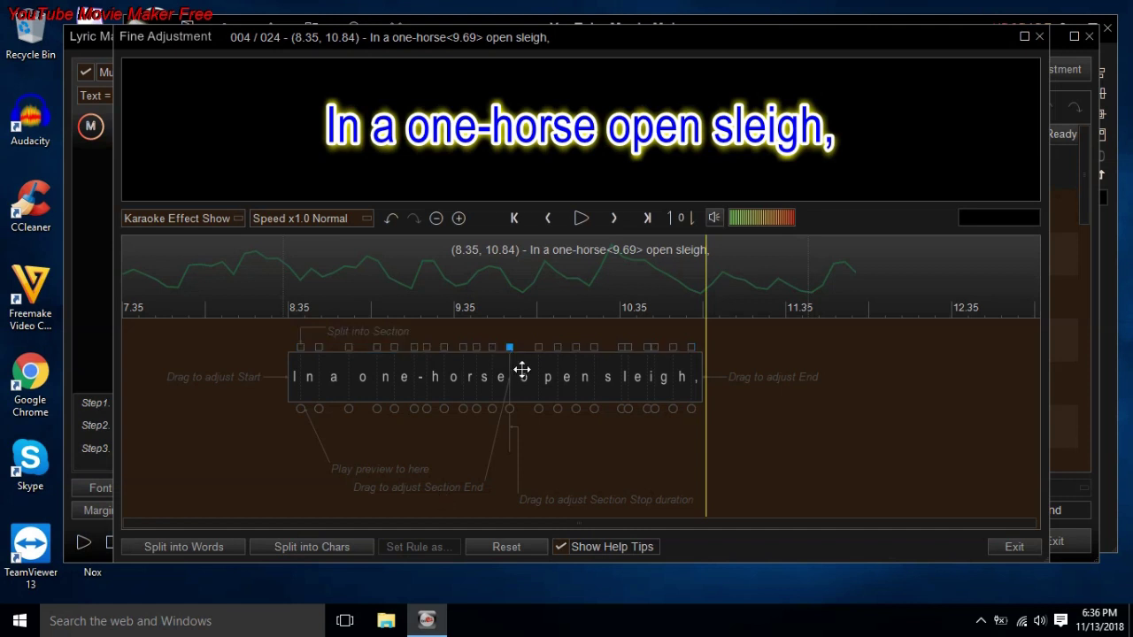
pyautogui.click(510, 348)
pyautogui.click(510, 348)
pyautogui.click(581, 219)
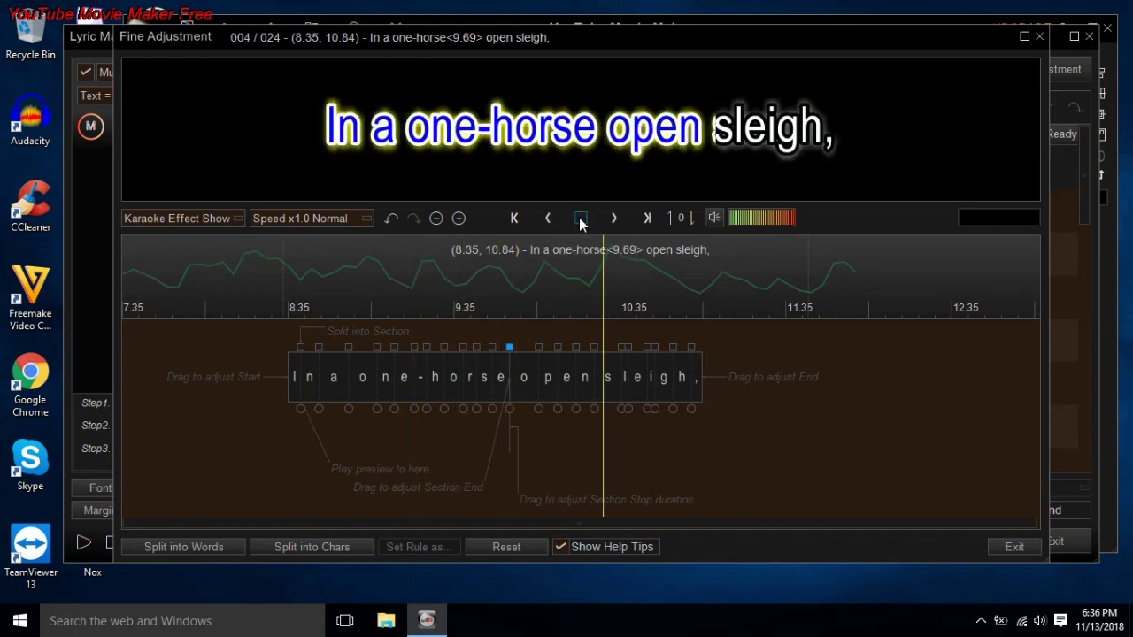
pyautogui.click(508, 349)
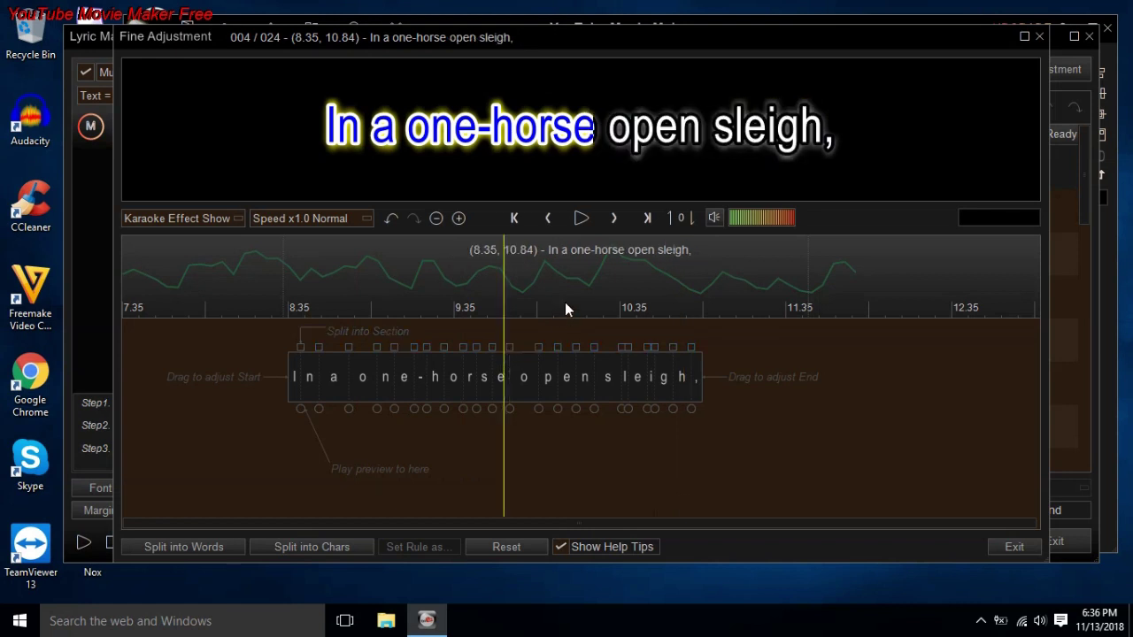
# Preview the fourth lyric line with a stop point after the "o" of "open", and exit the timeline fine adjustment.
pyautogui.click(436, 219)
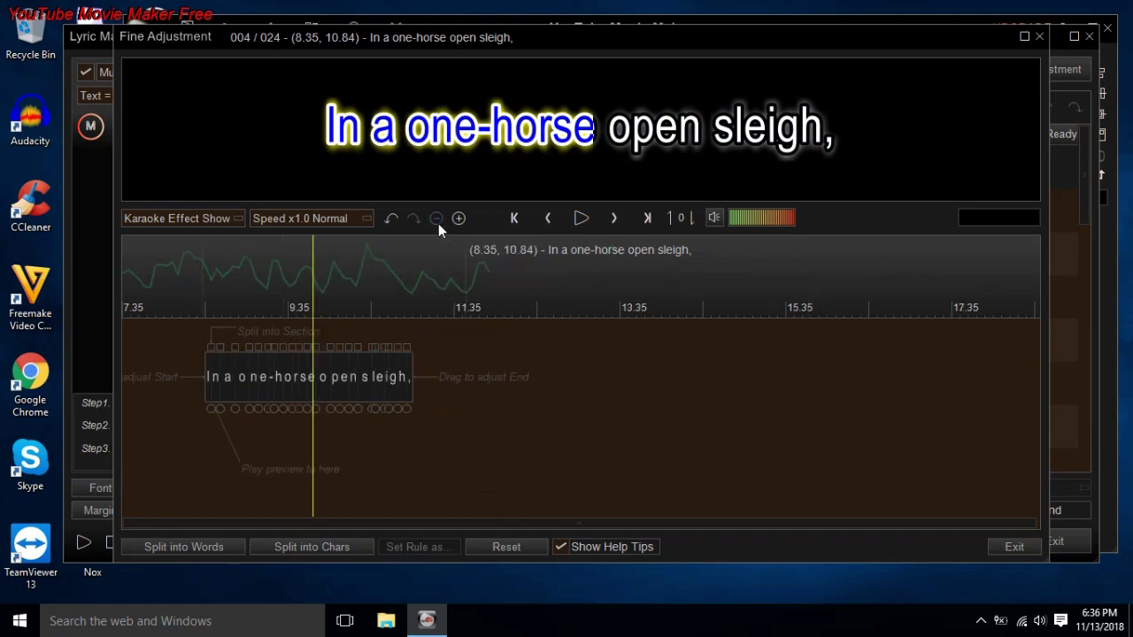
pyautogui.click(459, 219)
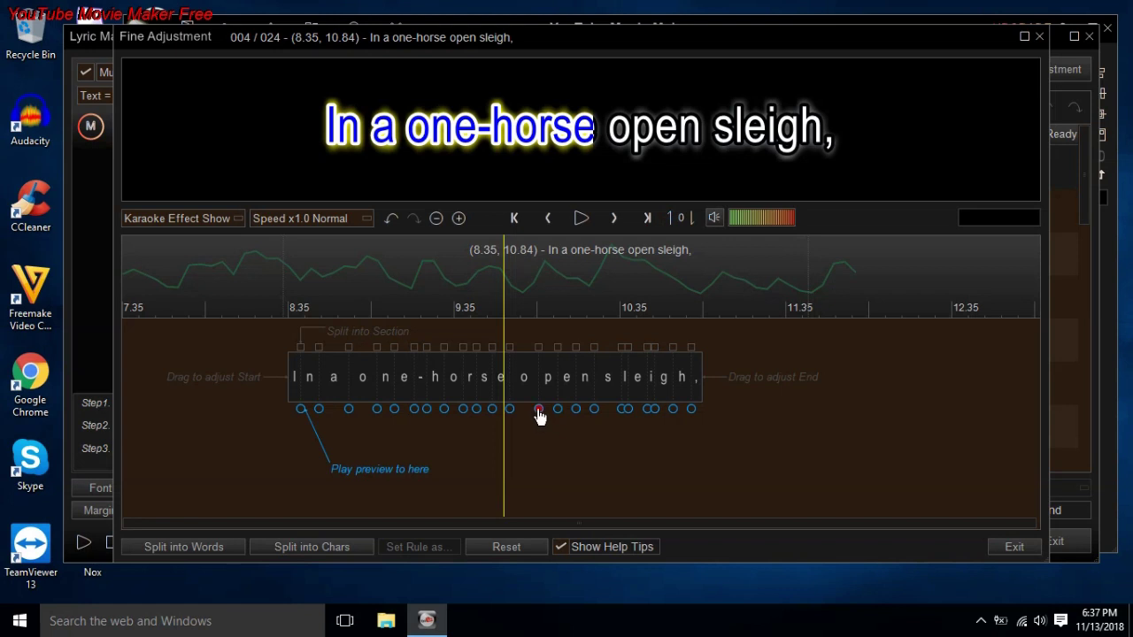
pyautogui.click(581, 220)
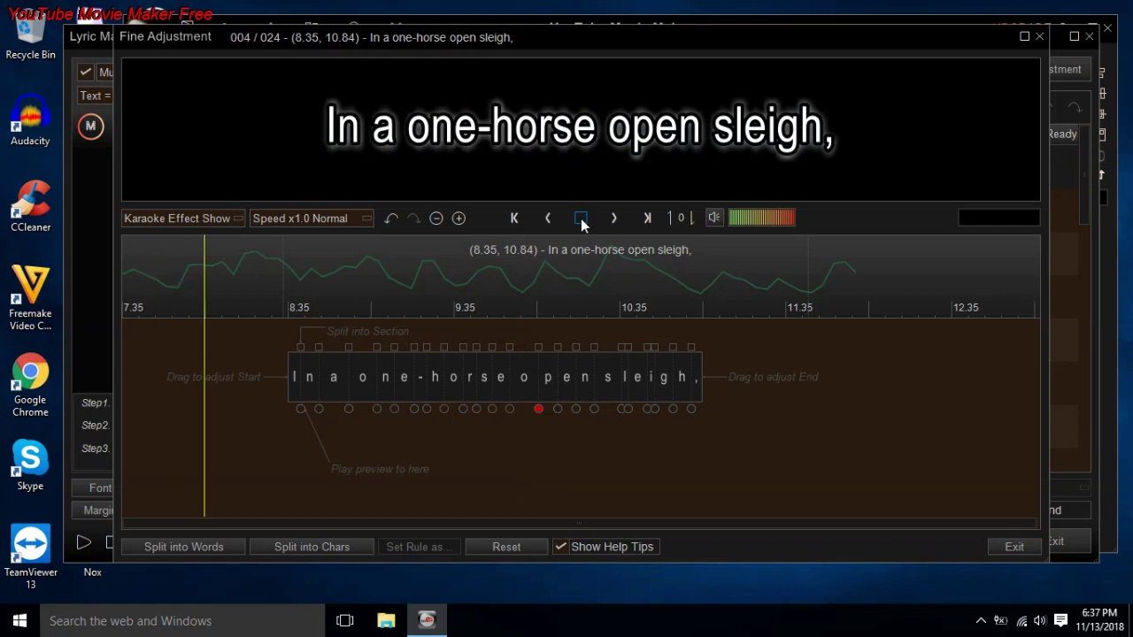
pyautogui.click(581, 219)
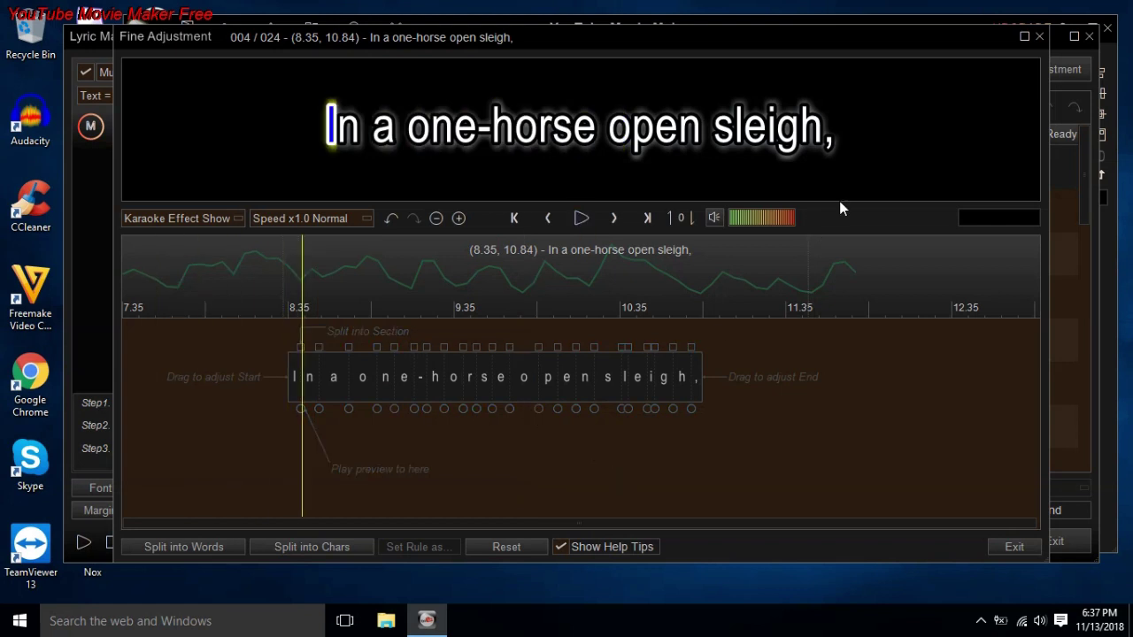
pyautogui.click(992, 544)
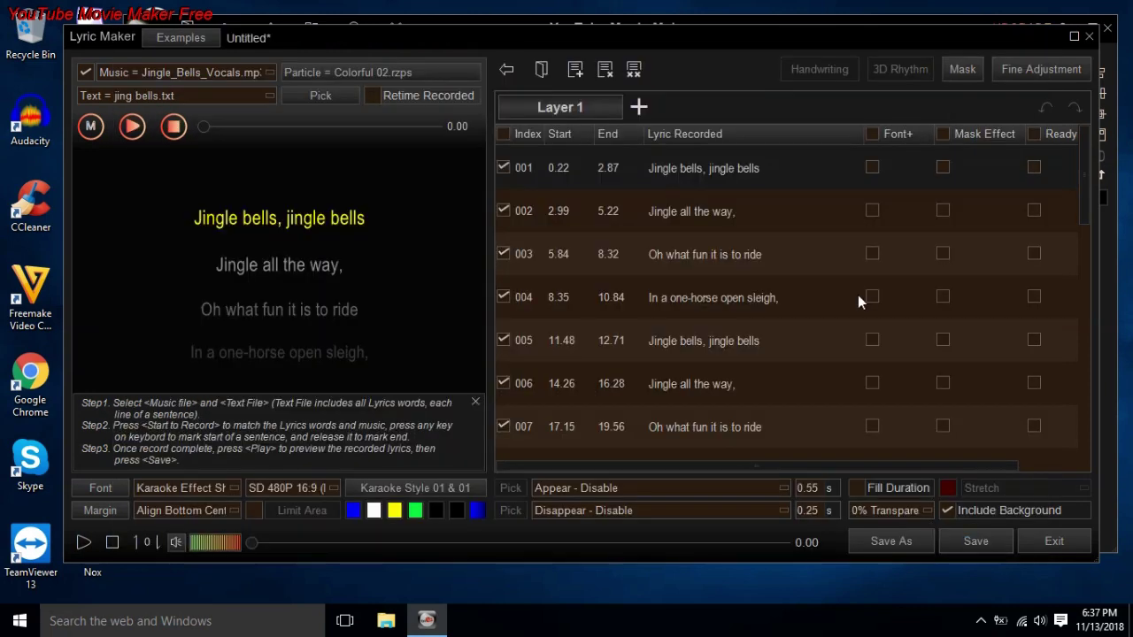
# Open the fine adjustment in Simple Mode and play the first lyric line.
pyautogui.click(1040, 70)
pyautogui.click(1031, 150)
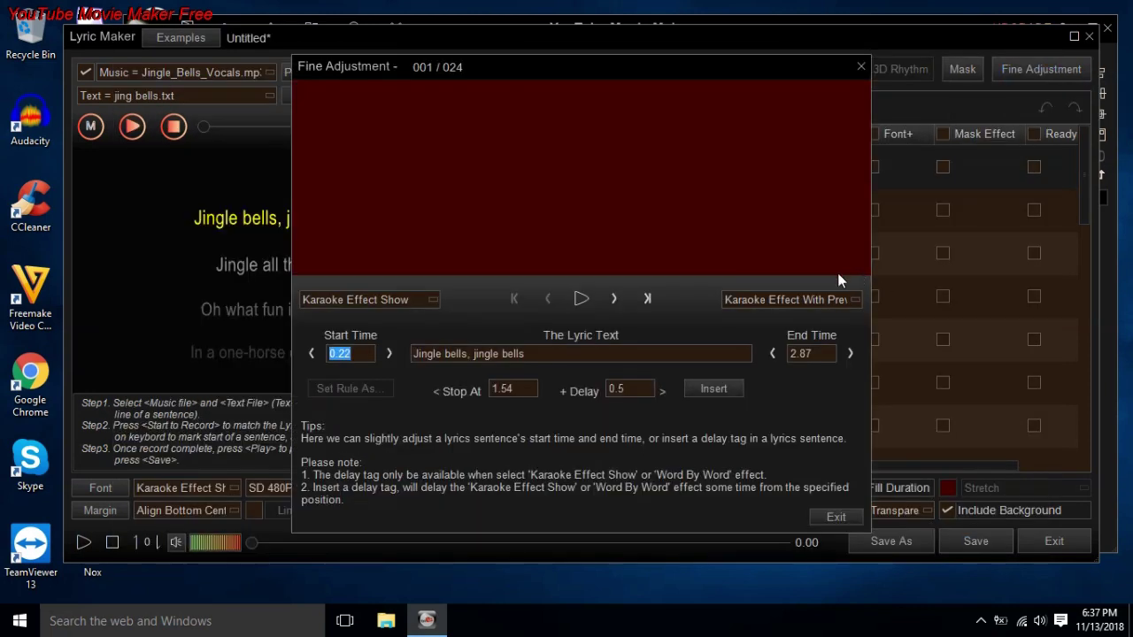
pyautogui.click(580, 300)
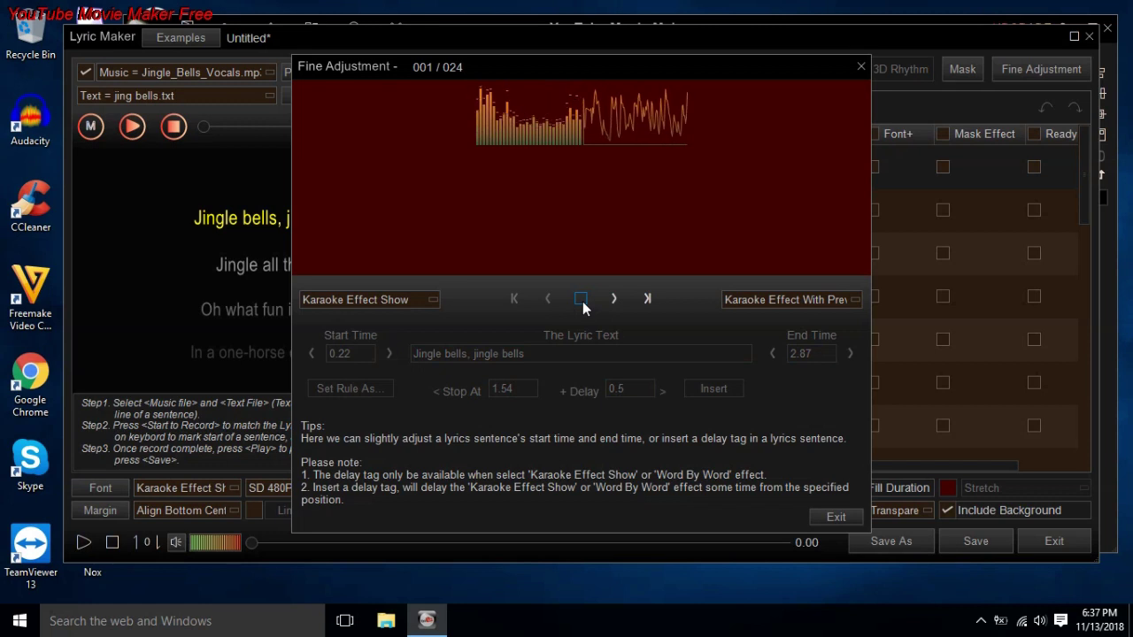
# Play the second and third lyric lines to check their karaoke timing.
pyautogui.click(585, 306)
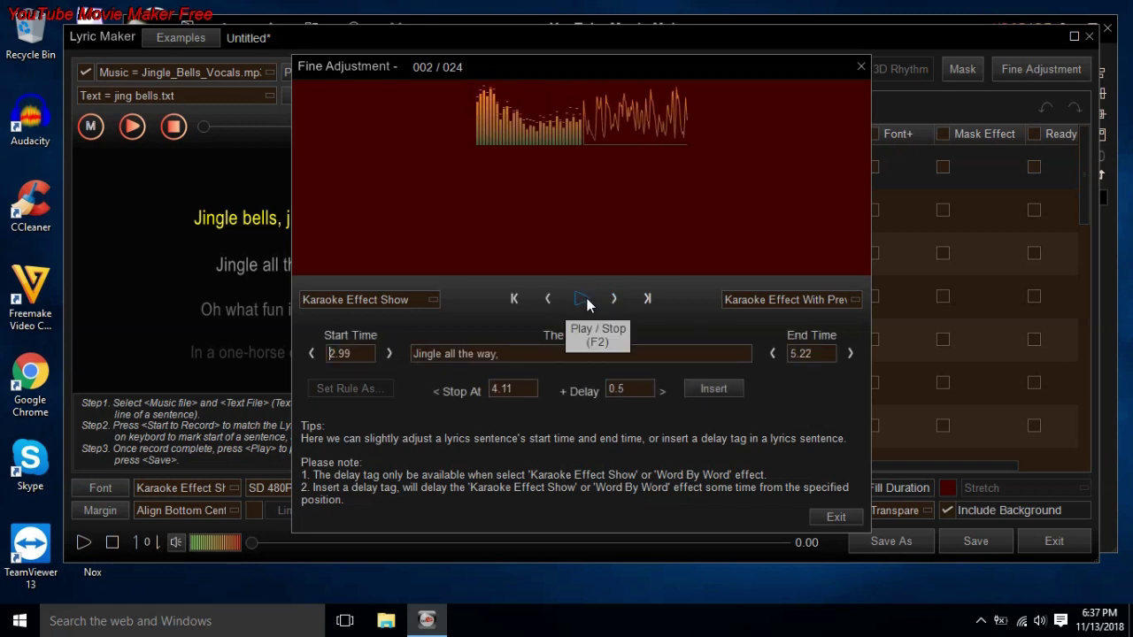
pyautogui.click(584, 303)
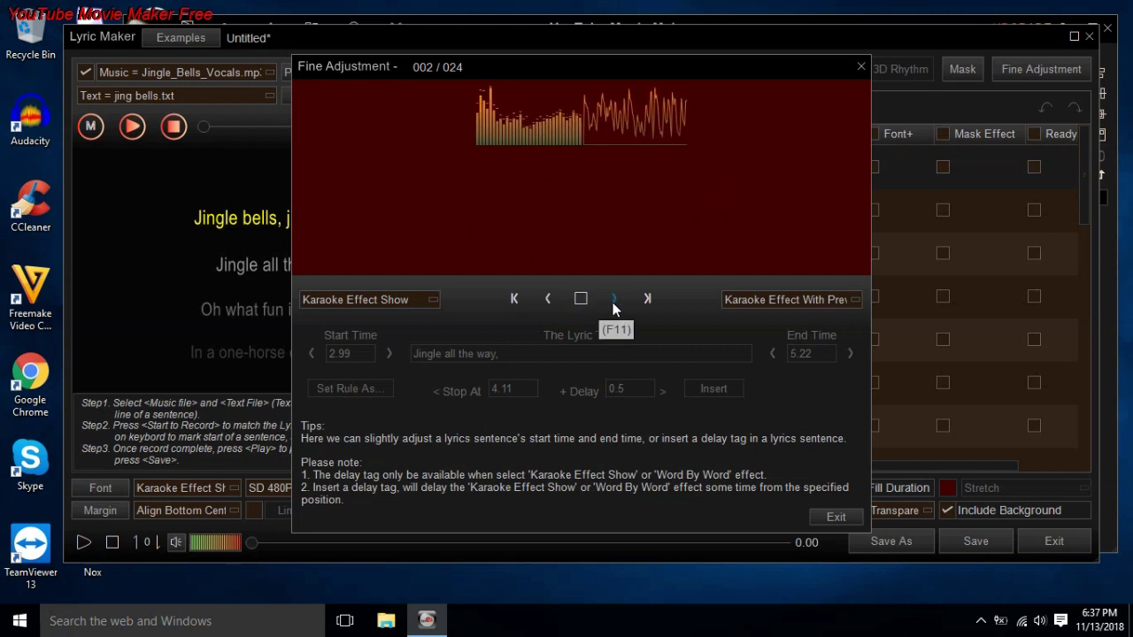
pyautogui.click(614, 303)
pyautogui.click(584, 303)
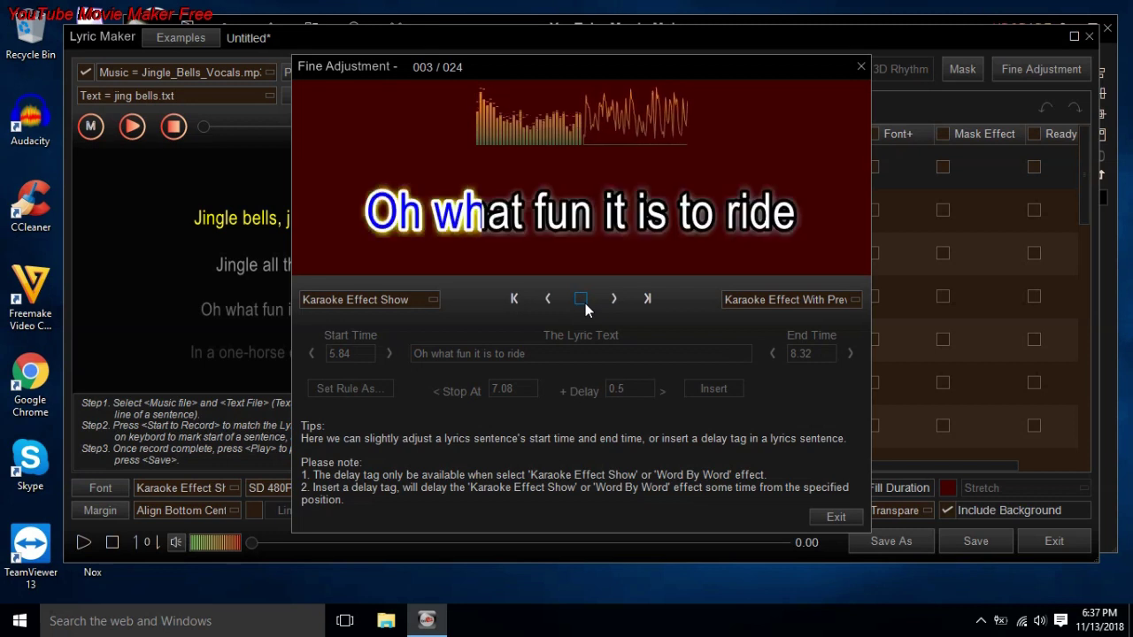
pyautogui.click(583, 303)
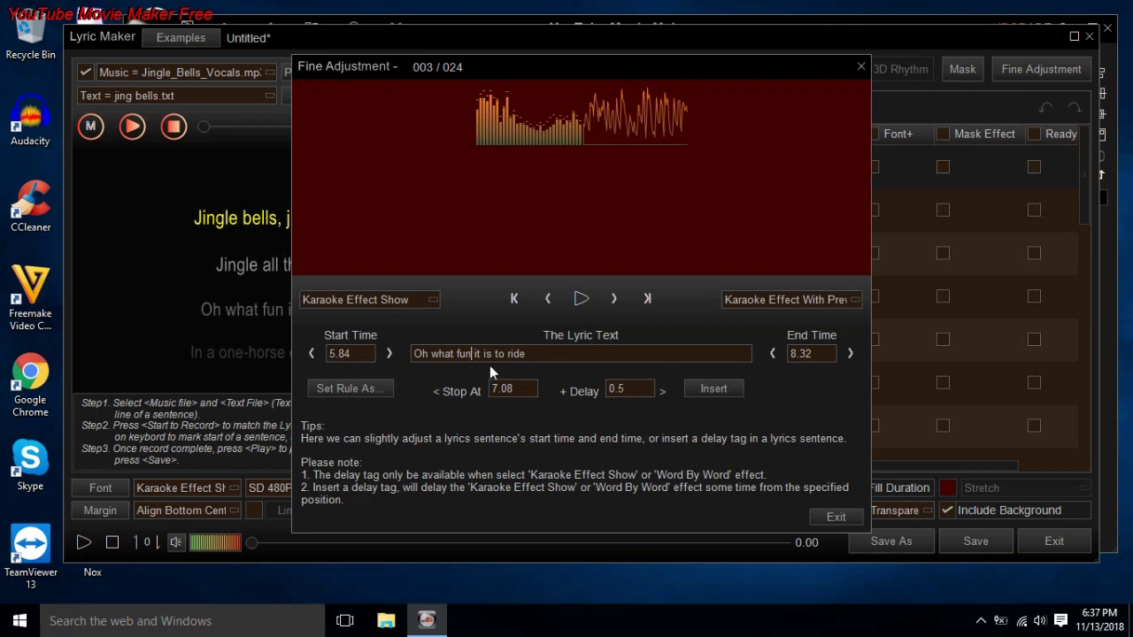
# Insert a stop tag <7.0> after "fun" in the third lyric line and preview it.
pyautogui.click(713, 390)
pyautogui.moveTo(523, 354); pyautogui.dragTo(496, 377)
pyautogui.press('BackSpace')
pyautogui.click(579, 300)
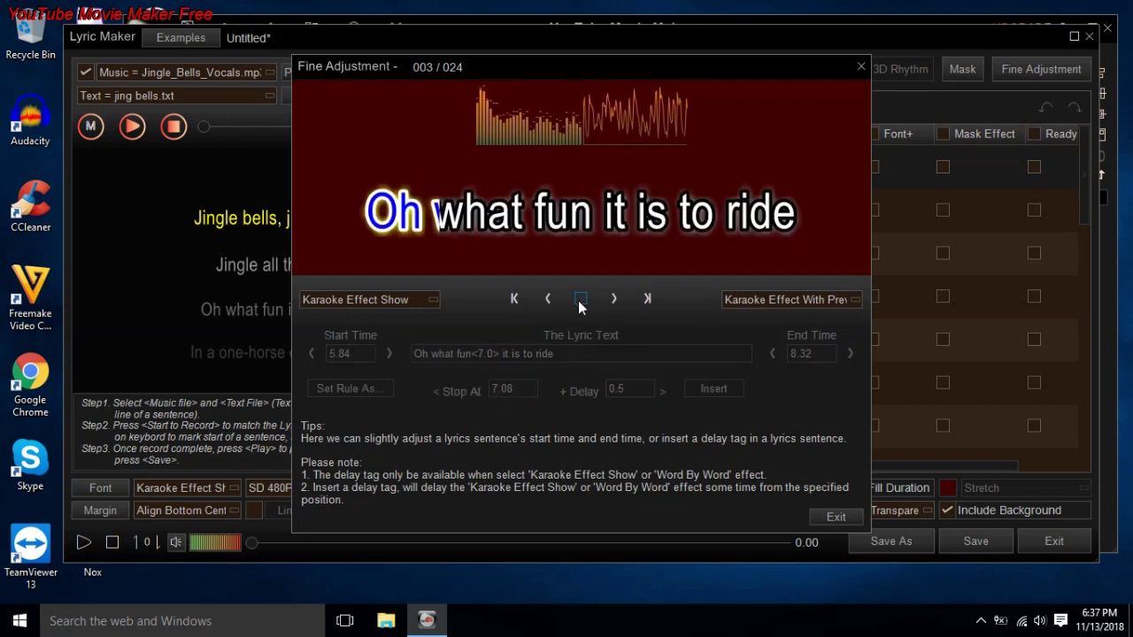
pyautogui.click(580, 302)
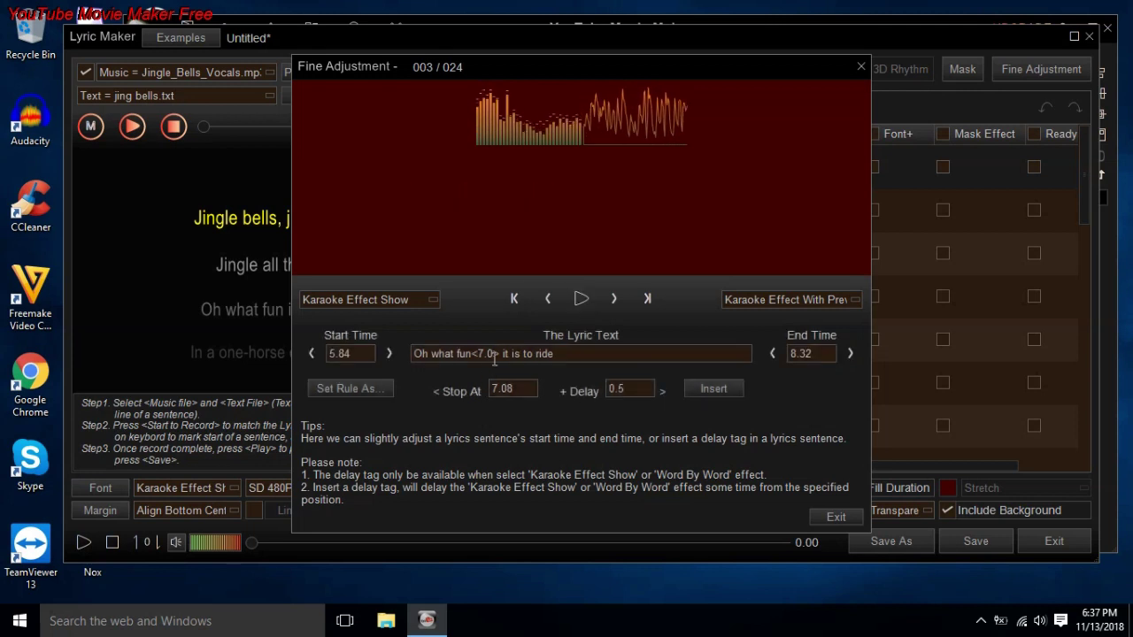
# Set the third lyric line's stop tag to 6.7 and preview the line.
pyautogui.press('BackSpace')
pyautogui.press('BackSpace')
pyautogui.press('BackSpace')
pyautogui.write('6.7')
pyautogui.click(580, 300)
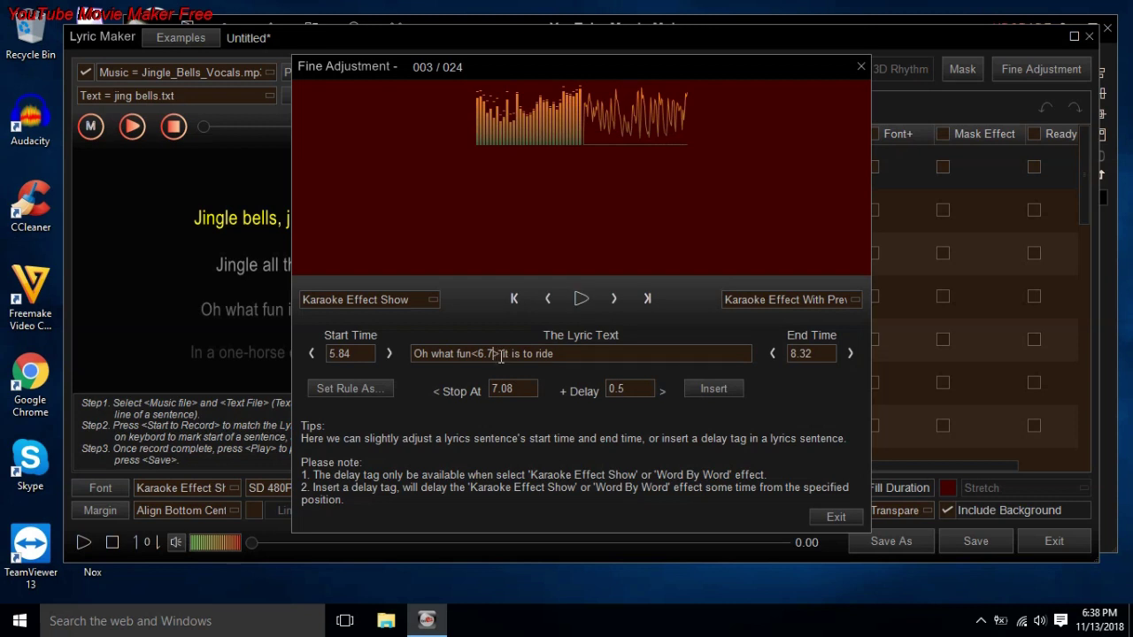
# Add a .3 delay to the third lyric line's stop tag and preview the line.
pyautogui.write('+.3')
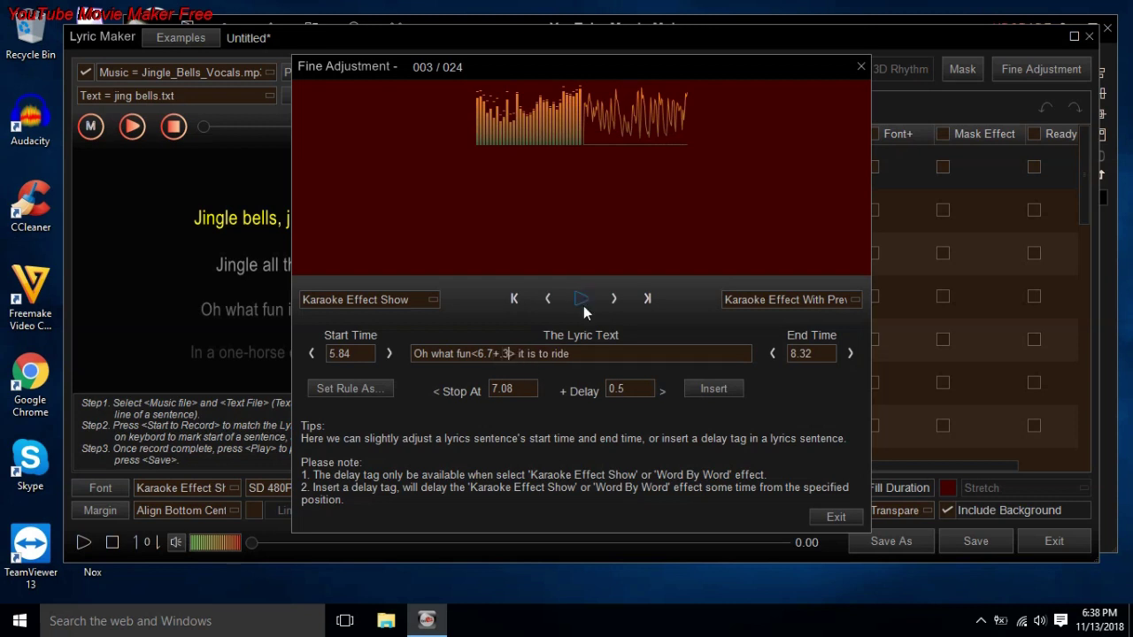
pyautogui.click(580, 301)
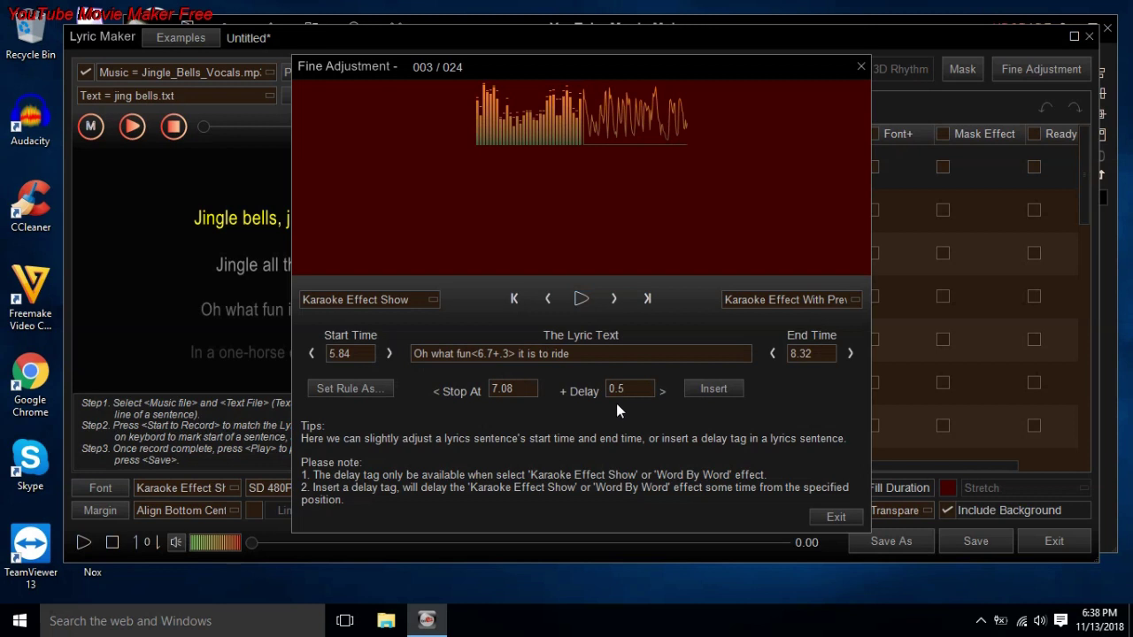
pyautogui.click(580, 303)
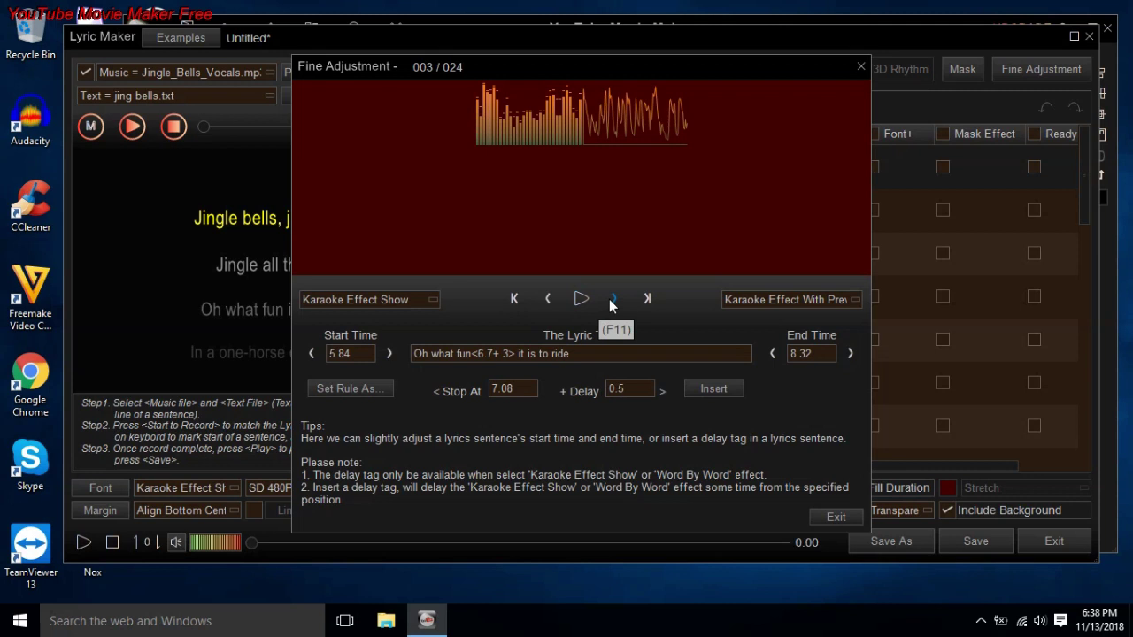
# Go to the fourth lyric line and play it to check its timing.
pyautogui.click(612, 300)
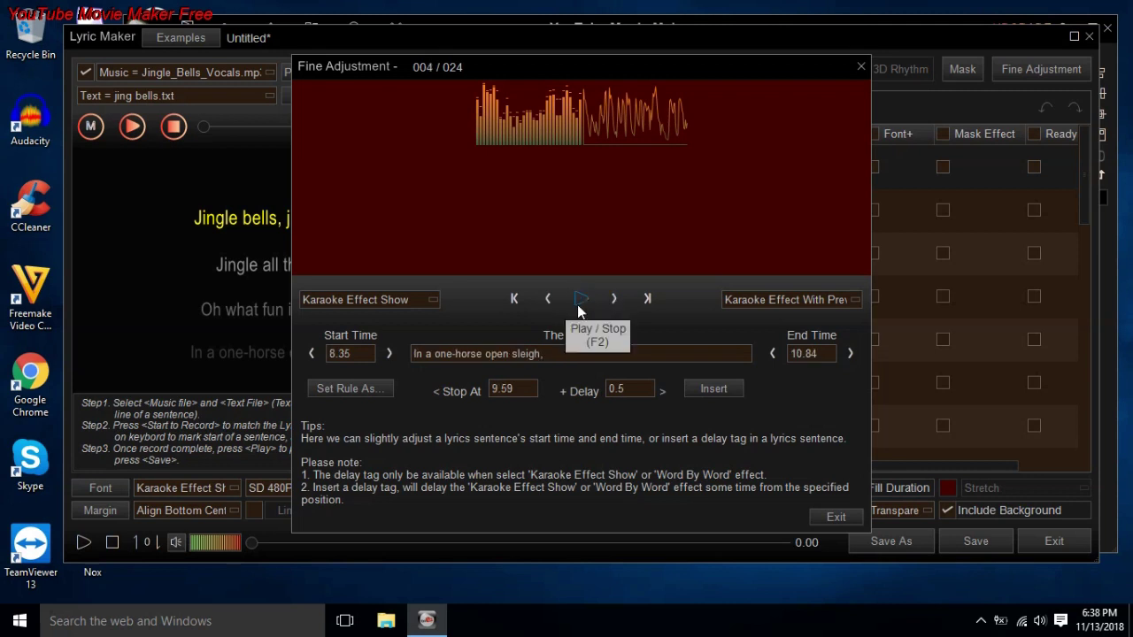
pyautogui.click(579, 301)
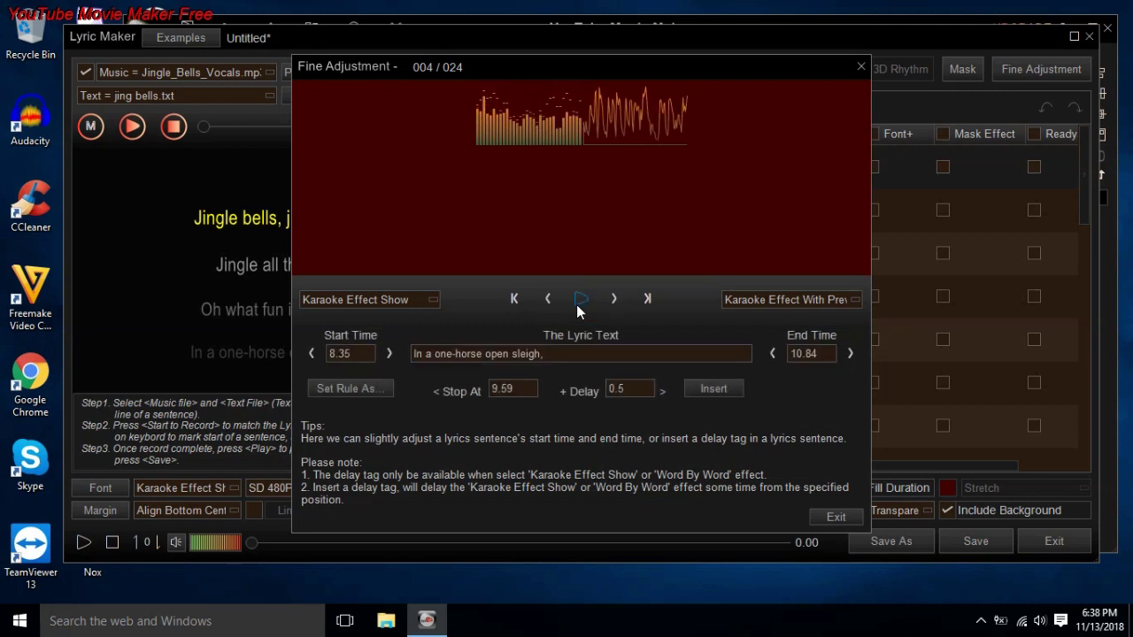
pyautogui.click(584, 298)
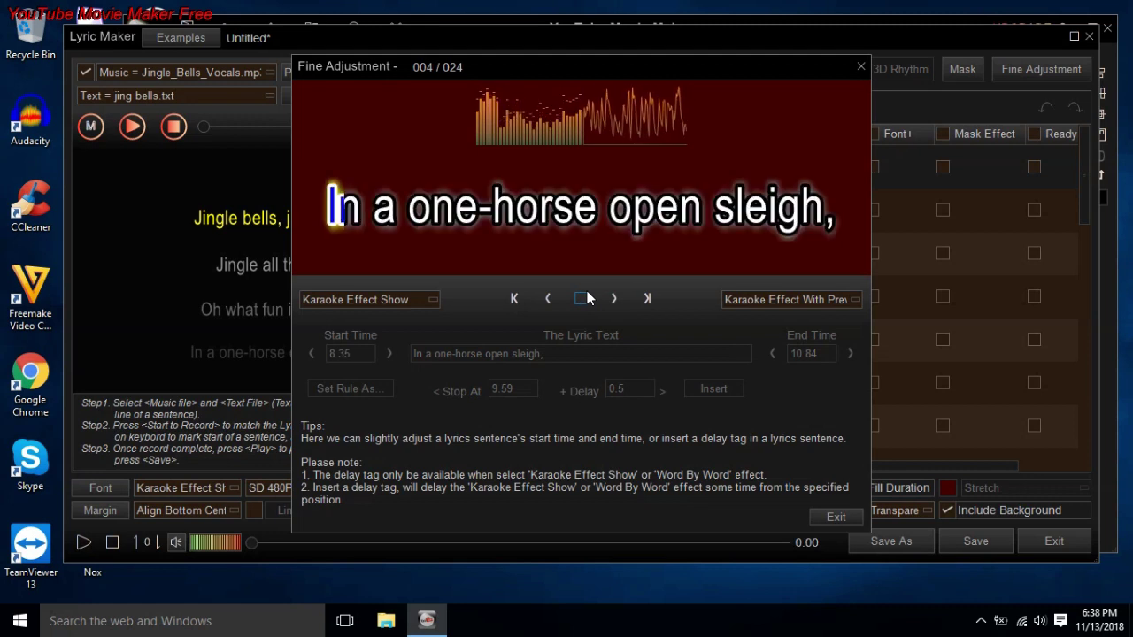
pyautogui.click(586, 298)
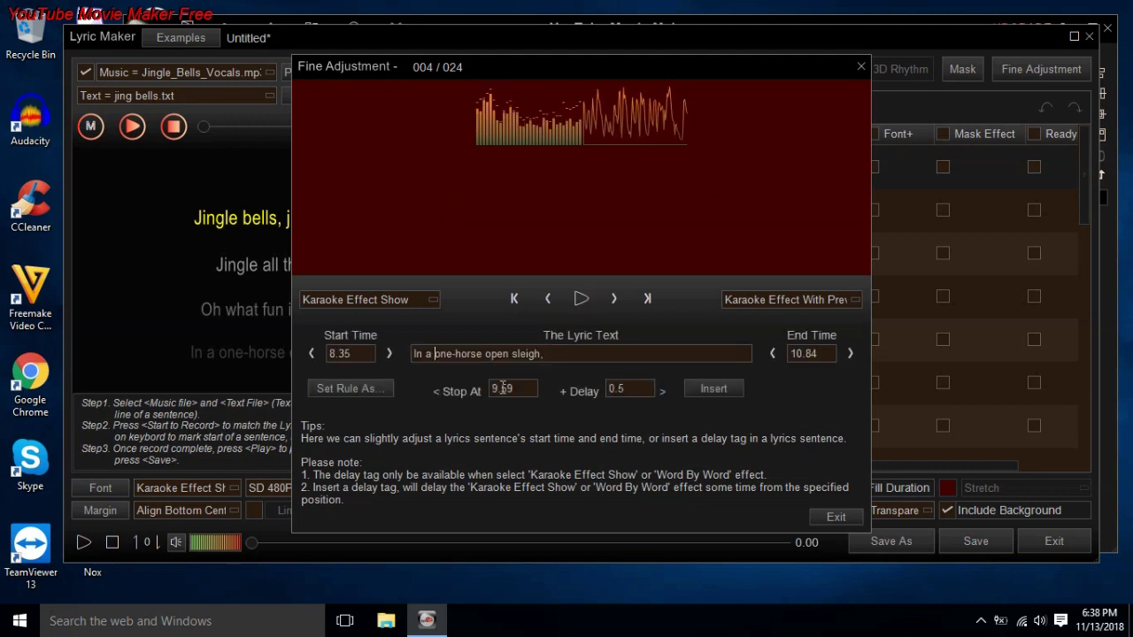
# Insert a stop tag of 9 without a delay before "one-horse" in the fourth lyric line and preview it.
pyautogui.click(708, 395)
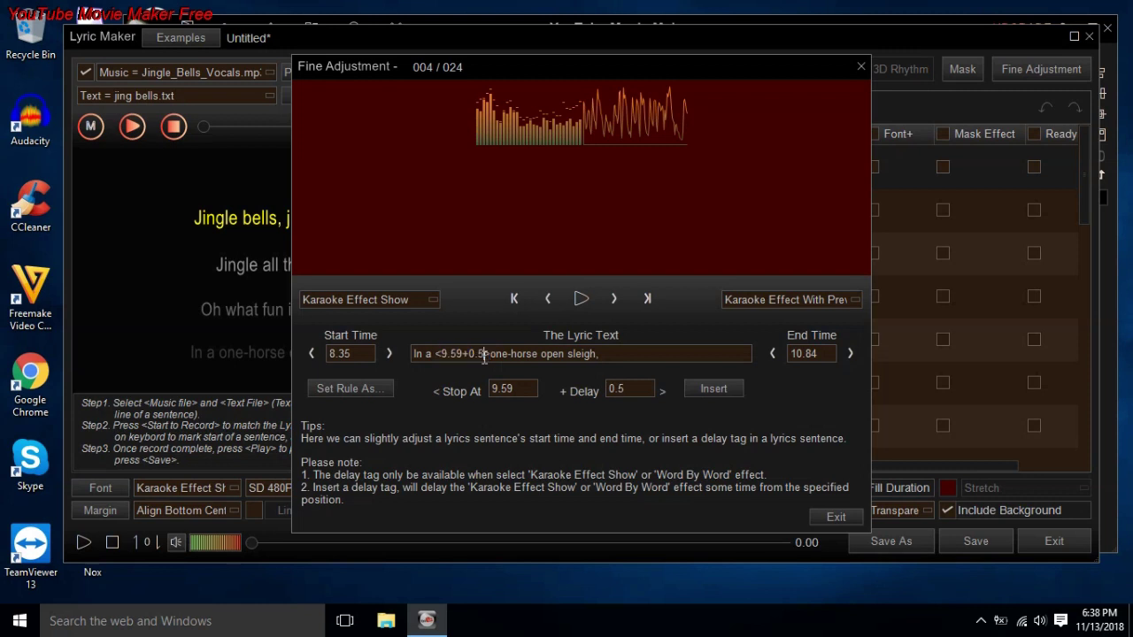
pyautogui.moveTo(485, 354); pyautogui.dragTo(456, 391)
pyautogui.press('Delete')
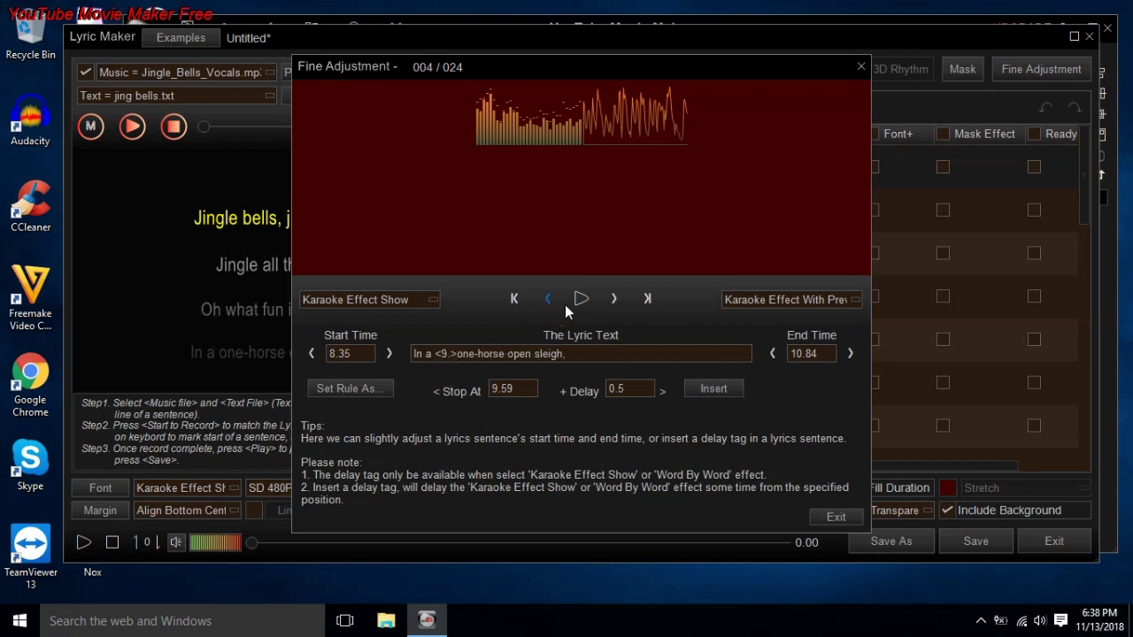
pyautogui.click(580, 300)
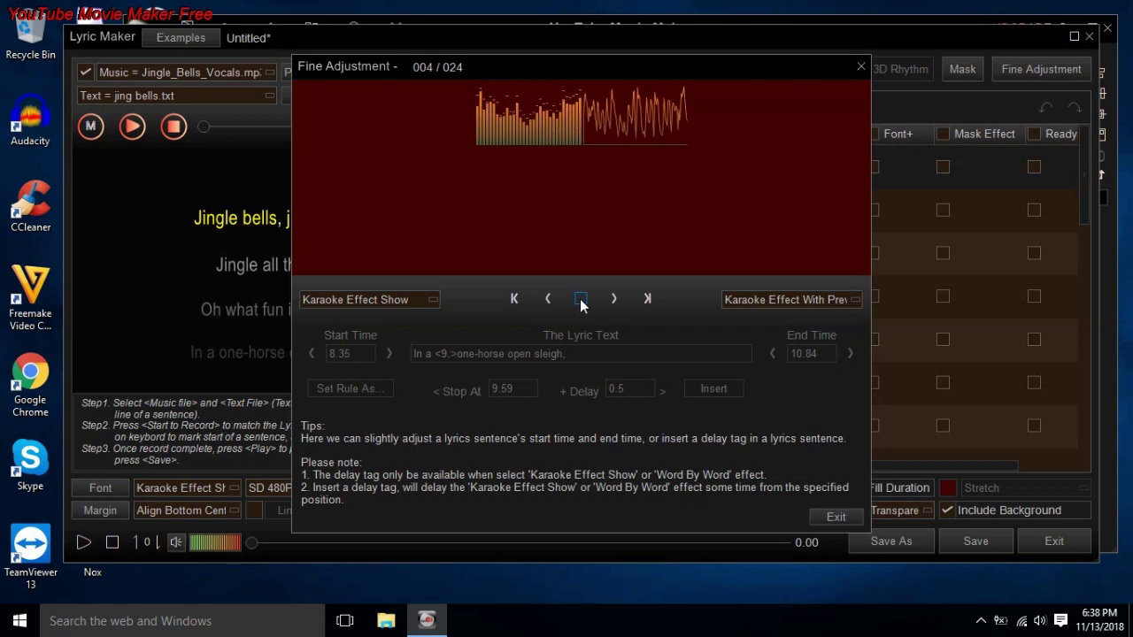
pyautogui.click(580, 300)
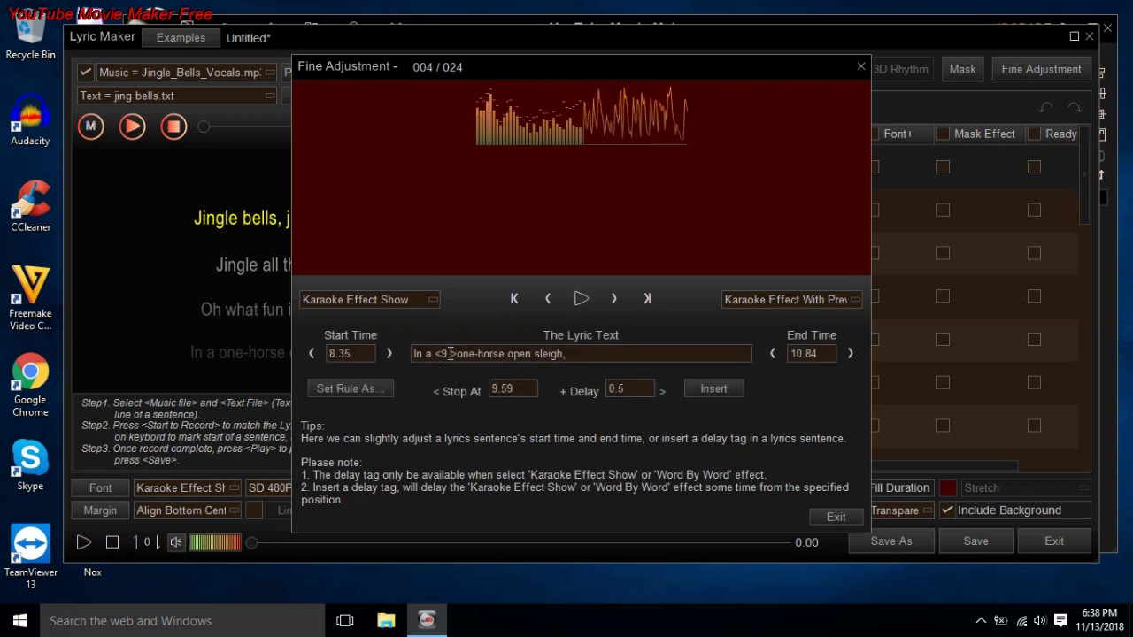
# Set the stop tag before "one-horse" to 8.7 and preview the fourth lyric line.
pyautogui.click(456, 363)
pyautogui.press('BackSpace')
pyautogui.press('BackSpace')
pyautogui.write('8.7')
pyautogui.click(577, 299)
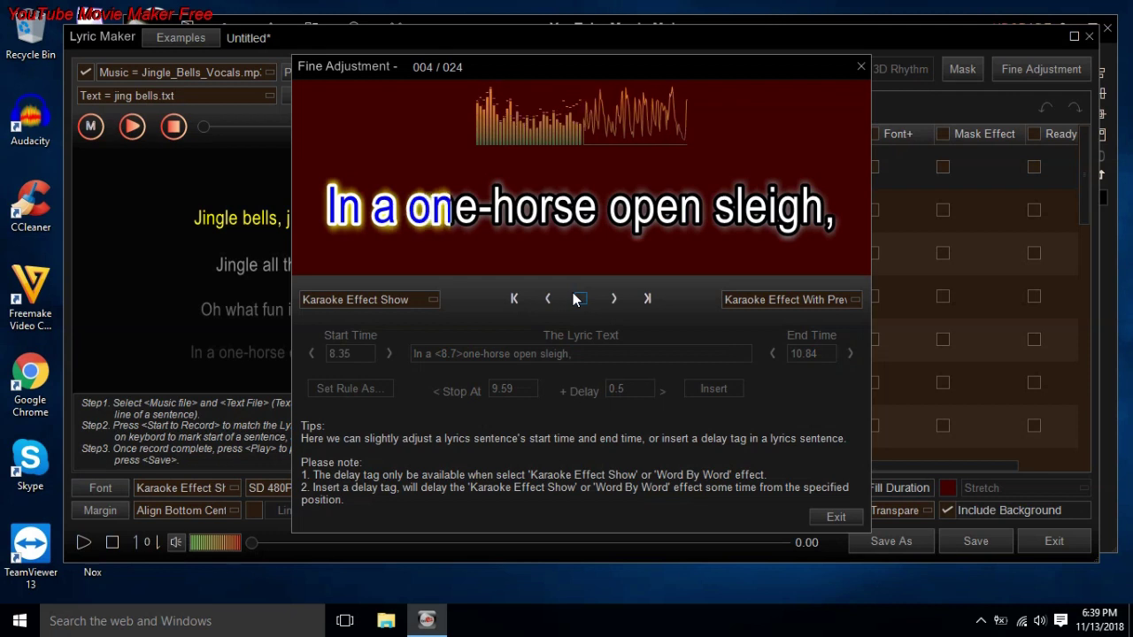
pyautogui.click(577, 300)
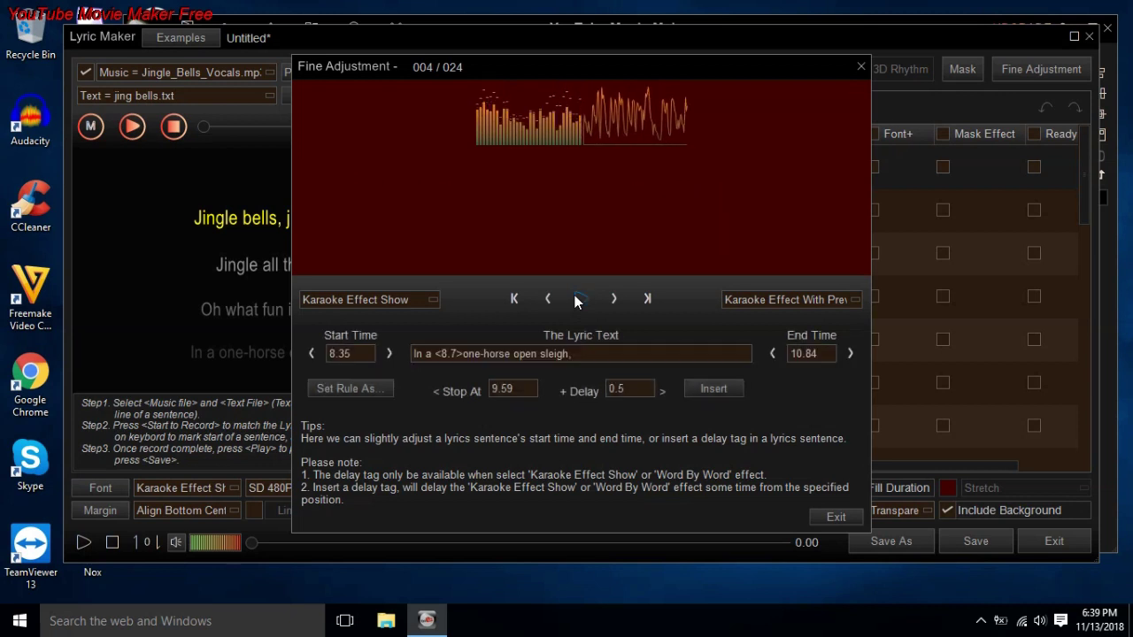
# Insert a second stop tag <9.2> after "one-horse" in the fourth lyric line and preview the line.
pyautogui.click(713, 388)
pyautogui.moveTo(560, 354); pyautogui.dragTo(529, 392)
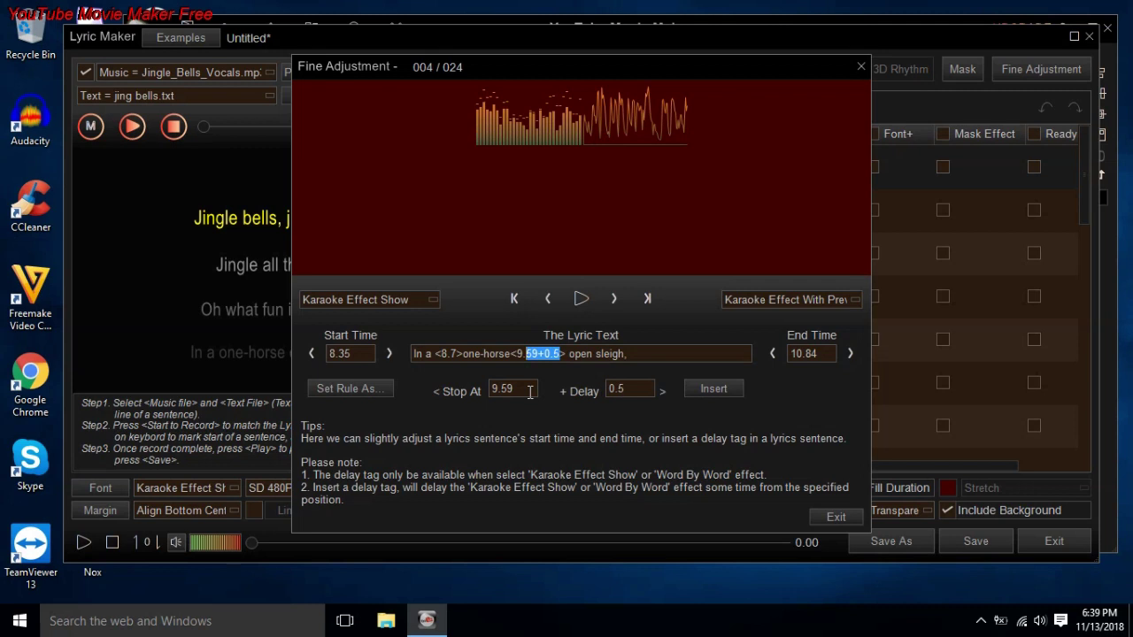
pyautogui.write('2')
pyautogui.click(579, 299)
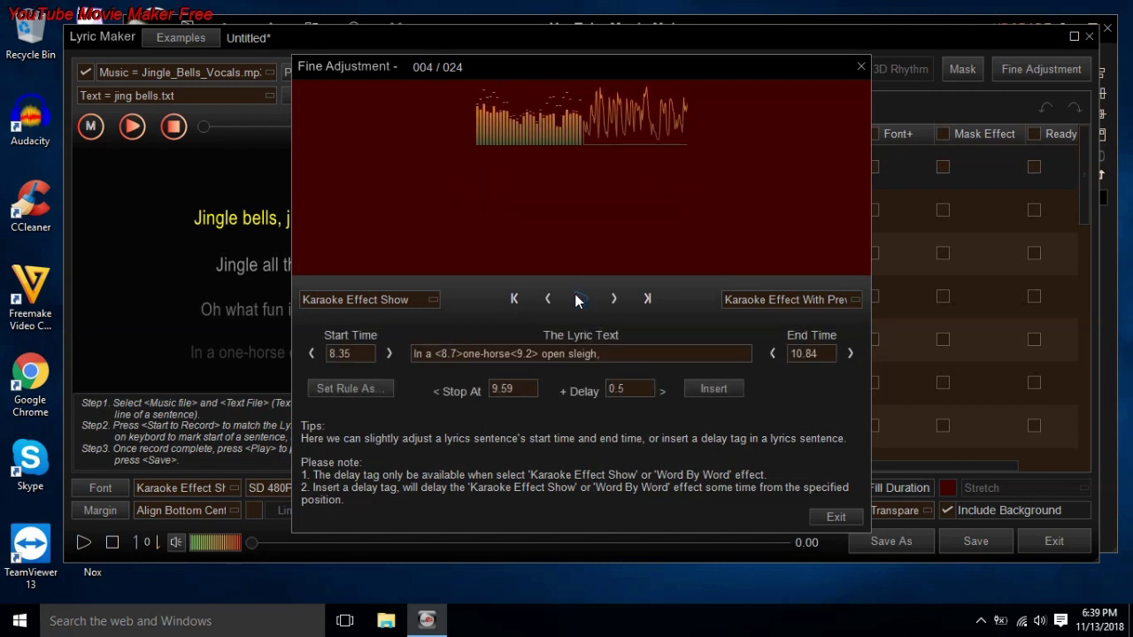
pyautogui.click(579, 299)
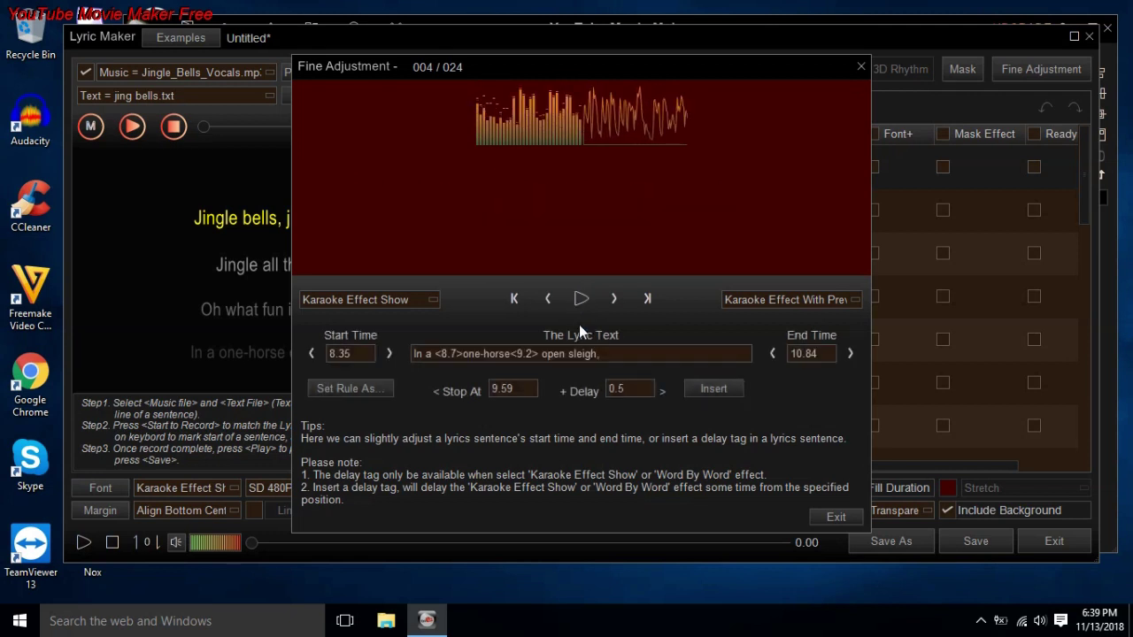
pyautogui.click(580, 301)
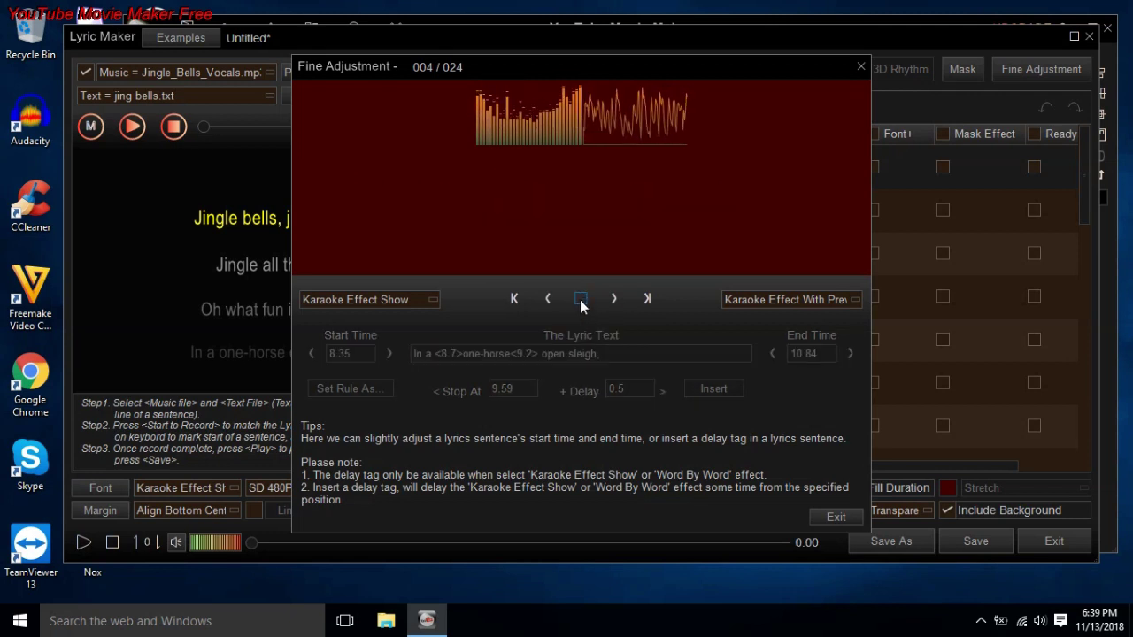
pyautogui.click(580, 303)
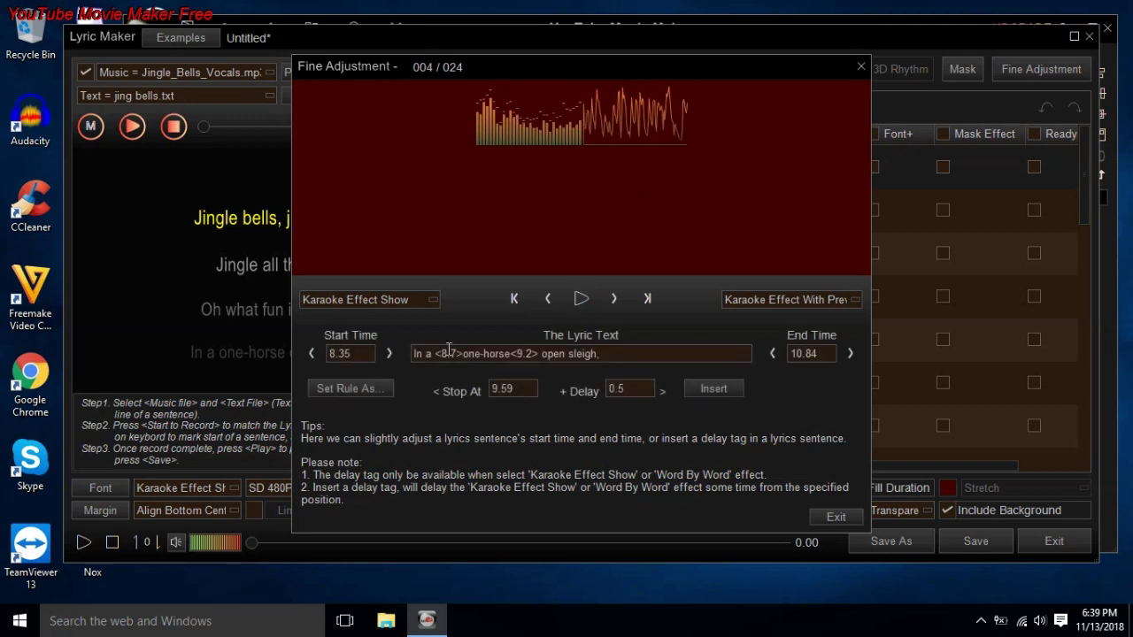
# Set the stop tag before "one-horse" to 8.55 and play the fourth lyric line.
pyautogui.press('BackSpace')
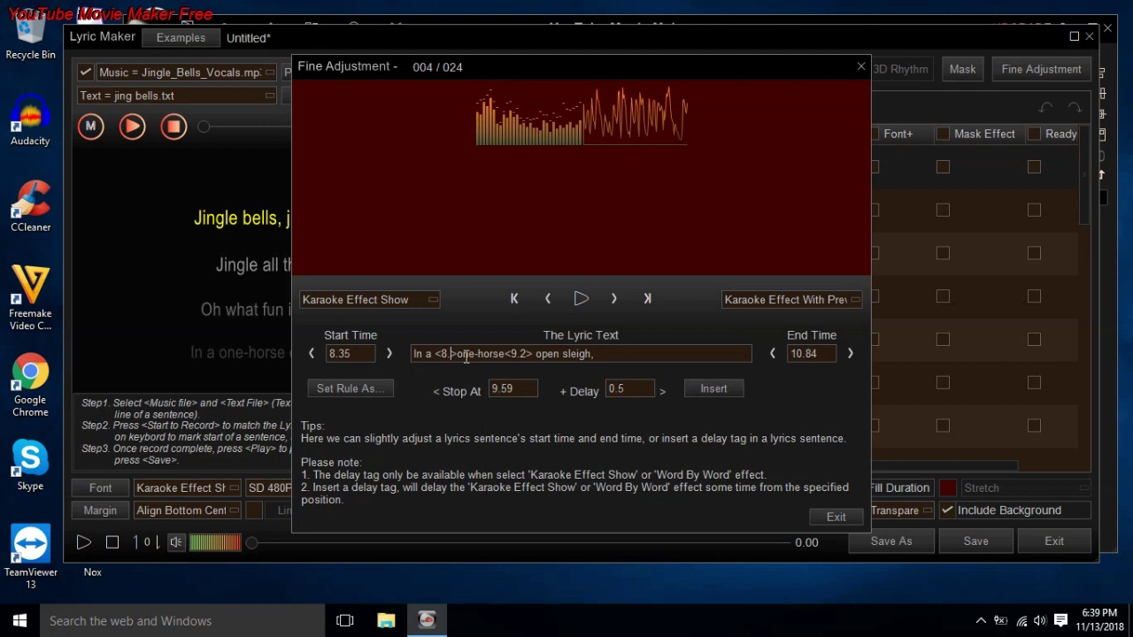
pyautogui.write('55')
pyautogui.click(582, 301)
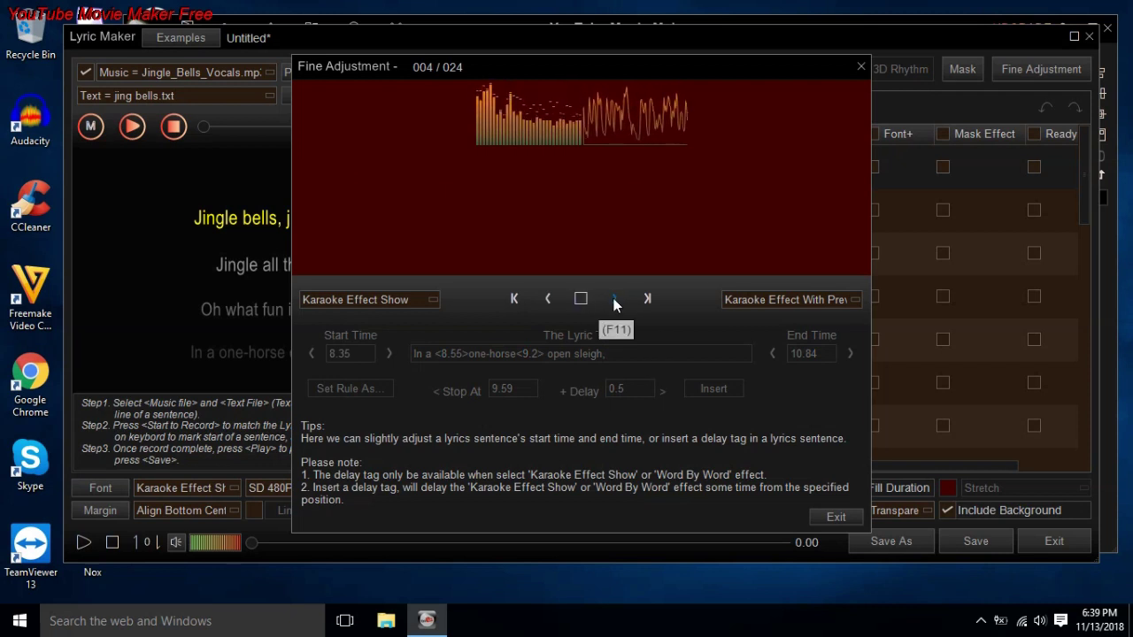
# Go to the fifth lyric line and play it repeatedly to check its timing.
pyautogui.click(616, 304)
pyautogui.click(581, 301)
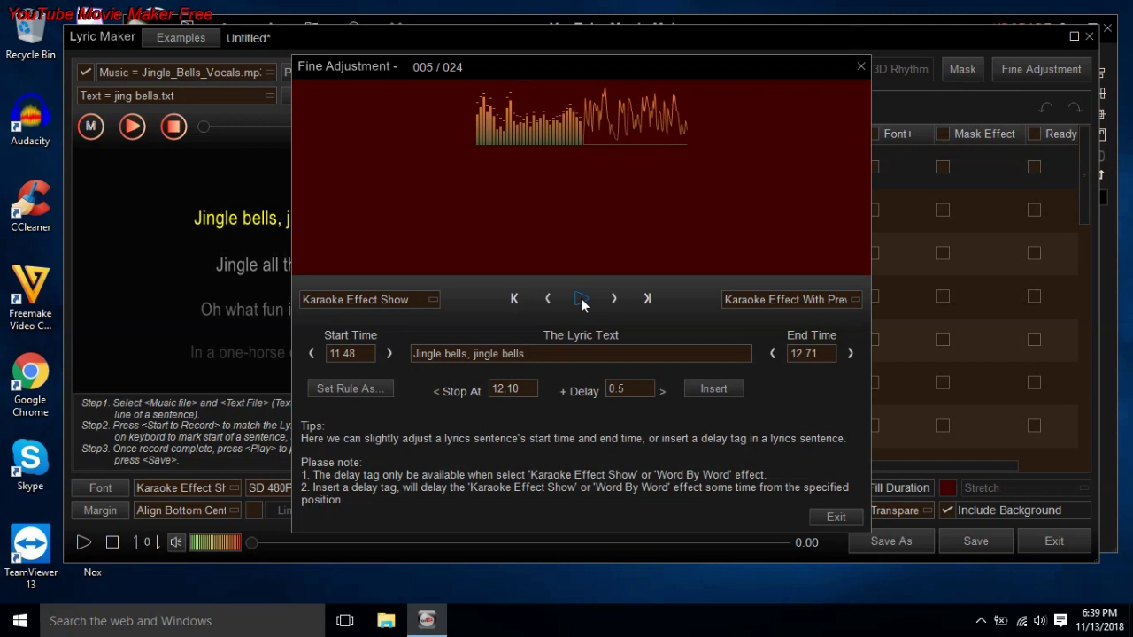
pyautogui.click(581, 300)
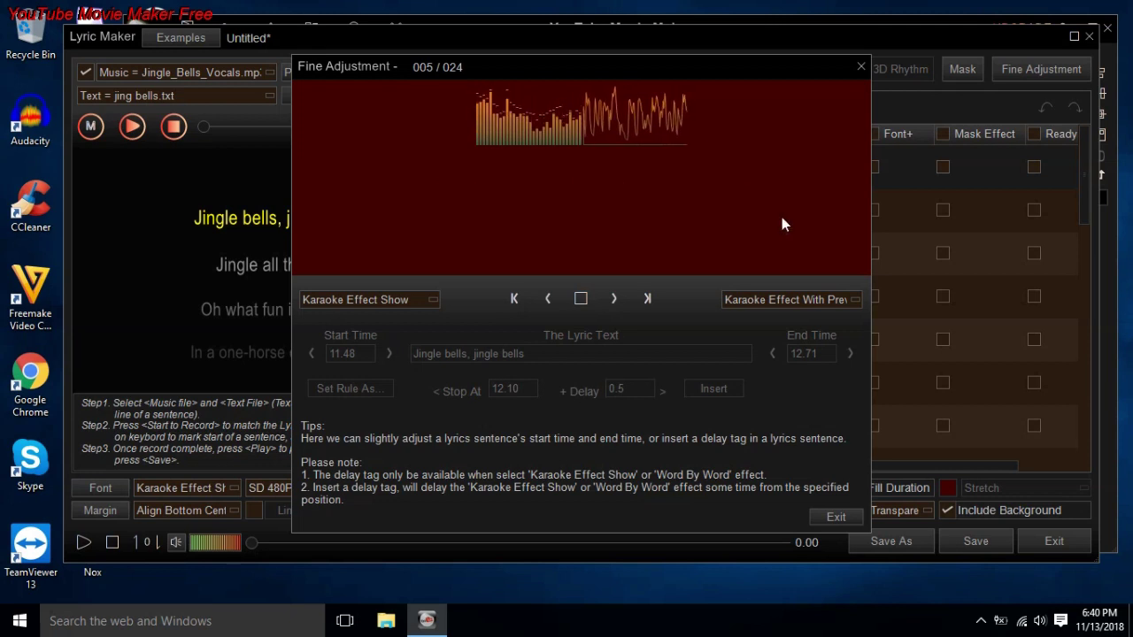
pyautogui.click(581, 301)
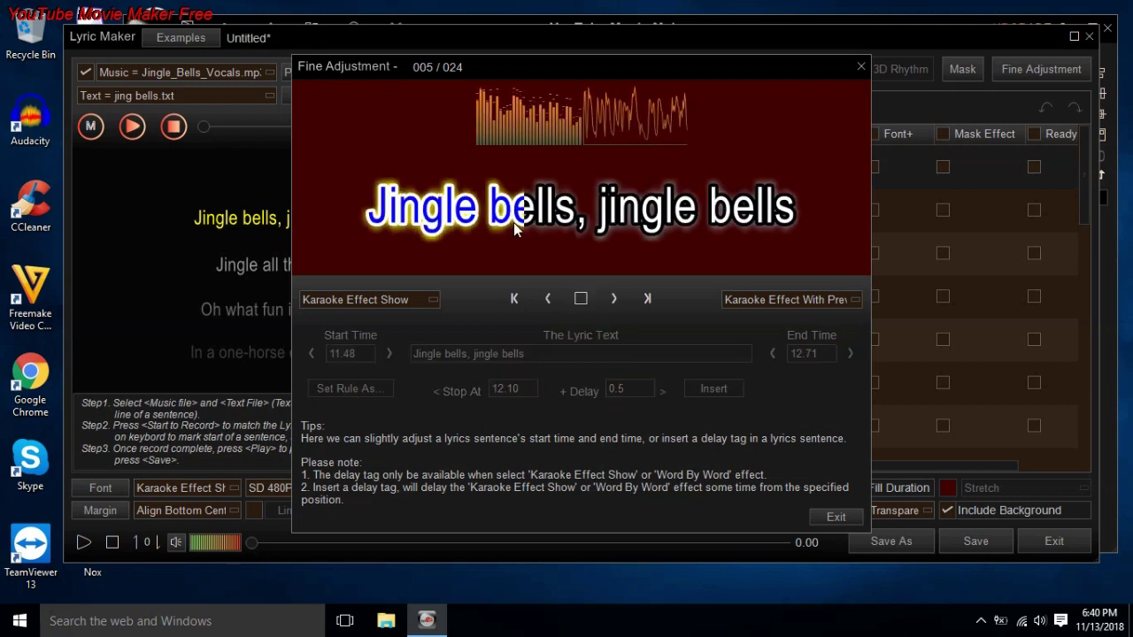
# Copy the sixth lyric line's start time into the fifth line's end time, reduce it to 14.06, and preview the fifth line.
pyautogui.click(614, 302)
pyautogui.click(583, 304)
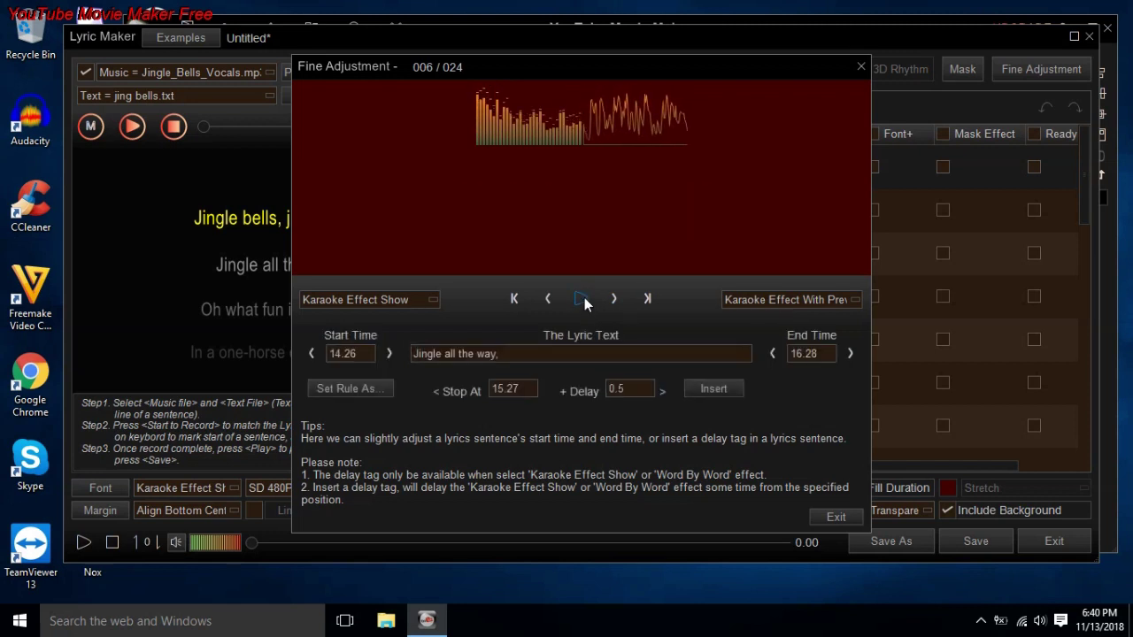
pyautogui.moveTo(357, 355); pyautogui.dragTo(315, 361)
pyautogui.hotkey('ctrl', 'c')
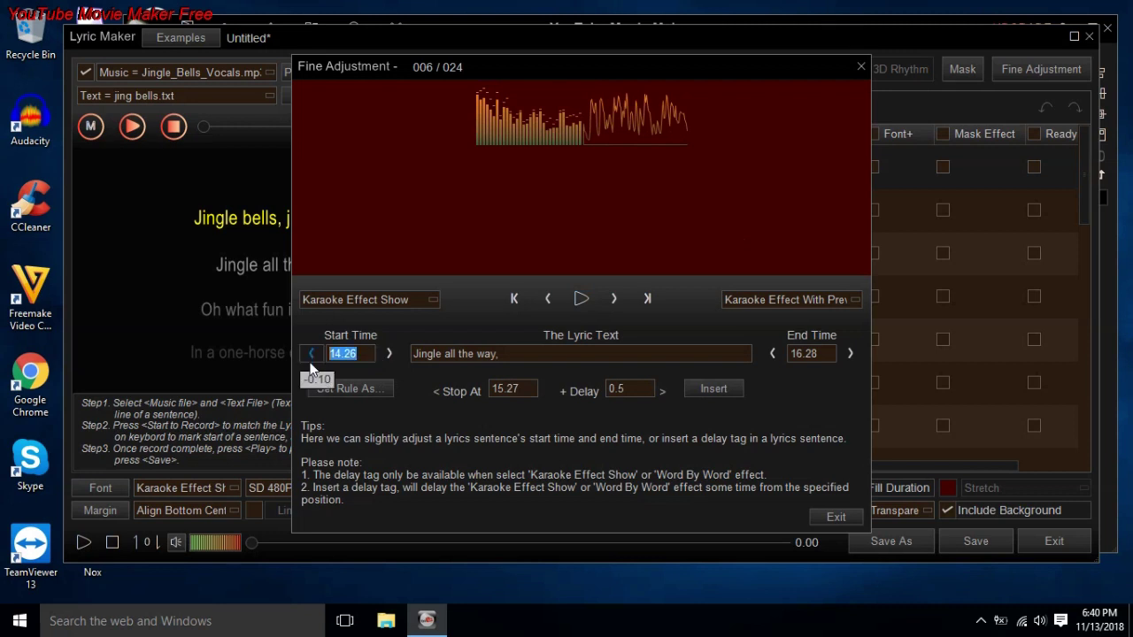
pyautogui.click(546, 302)
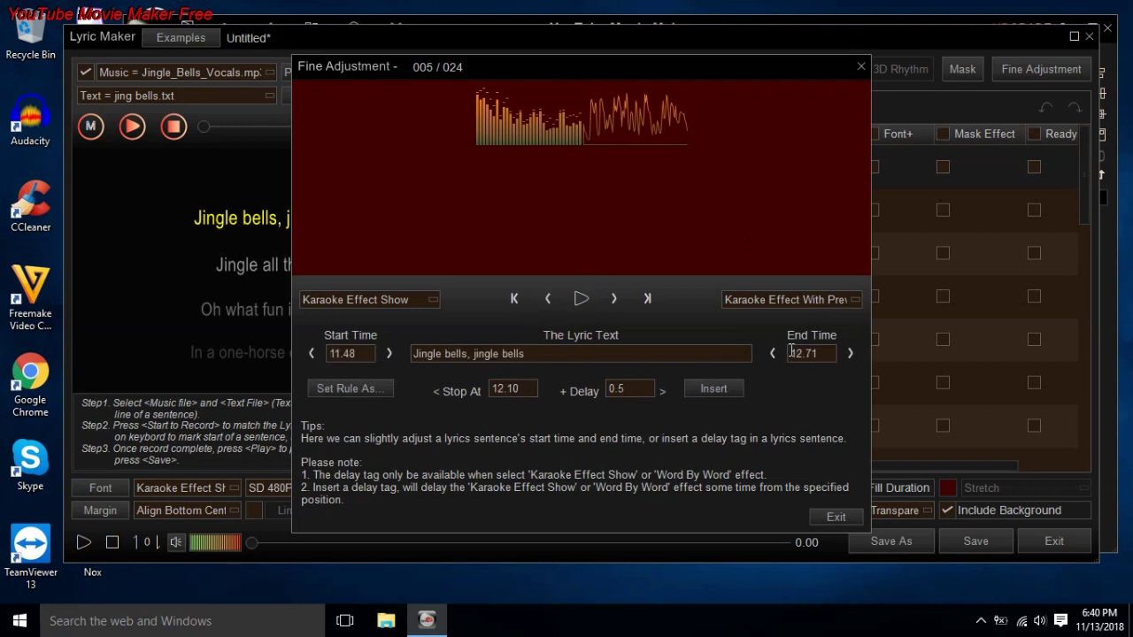
pyautogui.hotkey('ctrl', 'v')
pyautogui.click(774, 356)
pyautogui.click(581, 299)
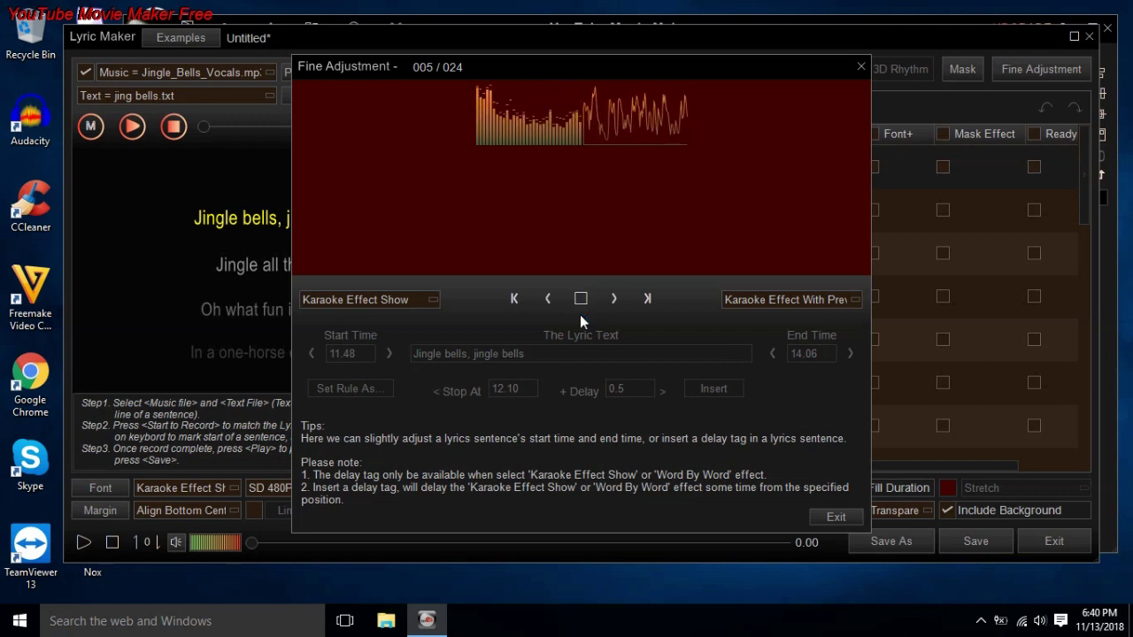
# Check which earlier lines' rules are available for the fifth and sixth lyric lines, and play the lines to judge their timing.
pyautogui.click(369, 390)
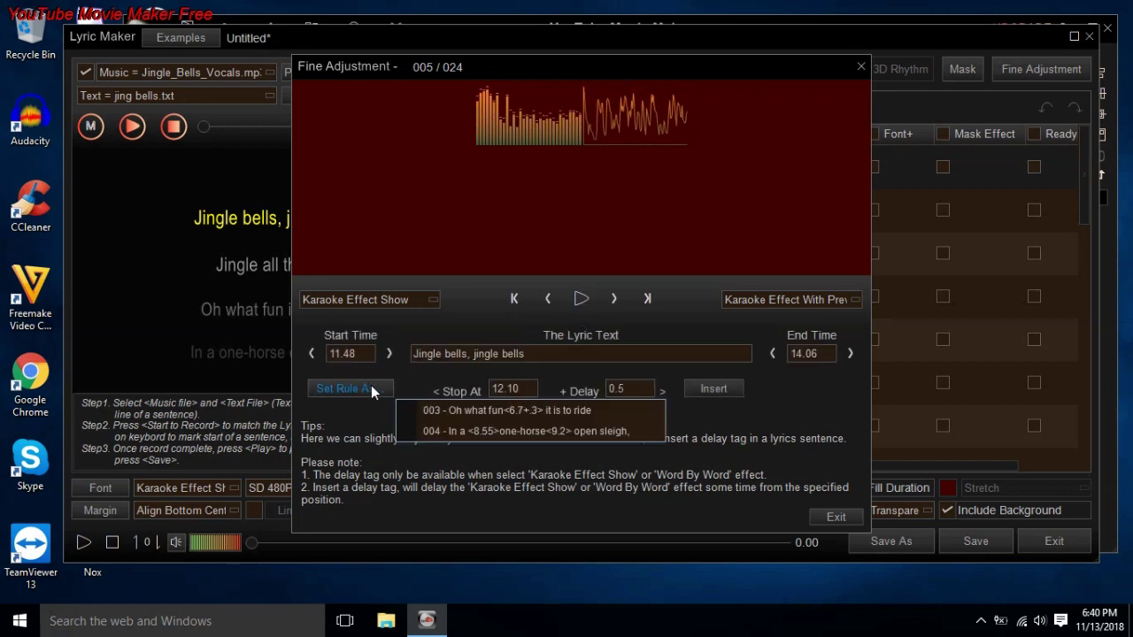
pyautogui.click(580, 300)
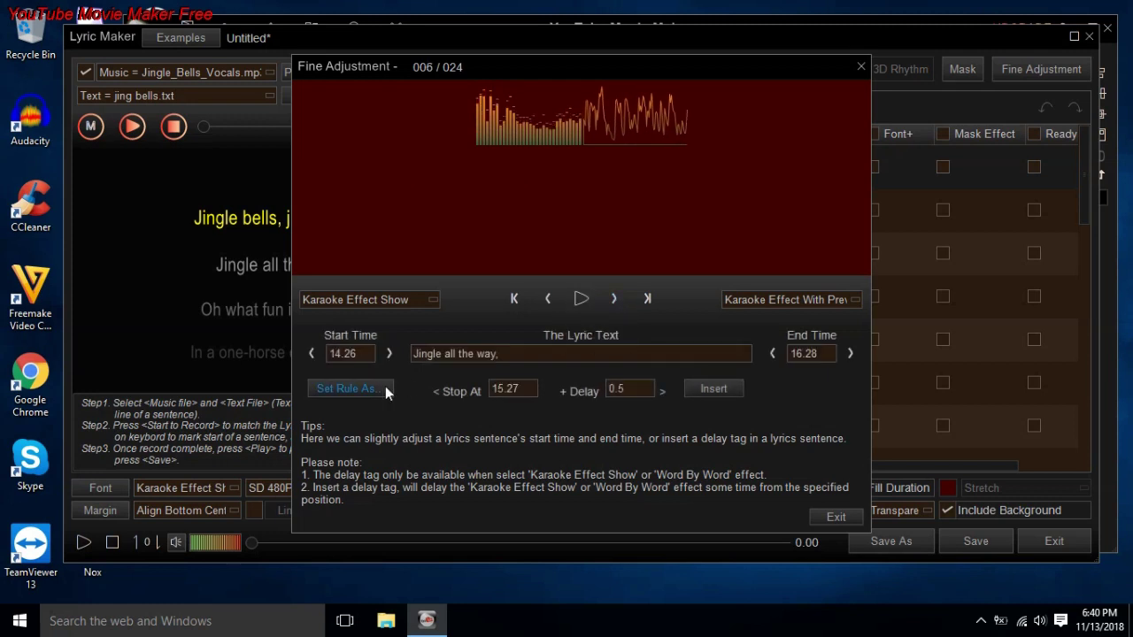
pyautogui.click(343, 391)
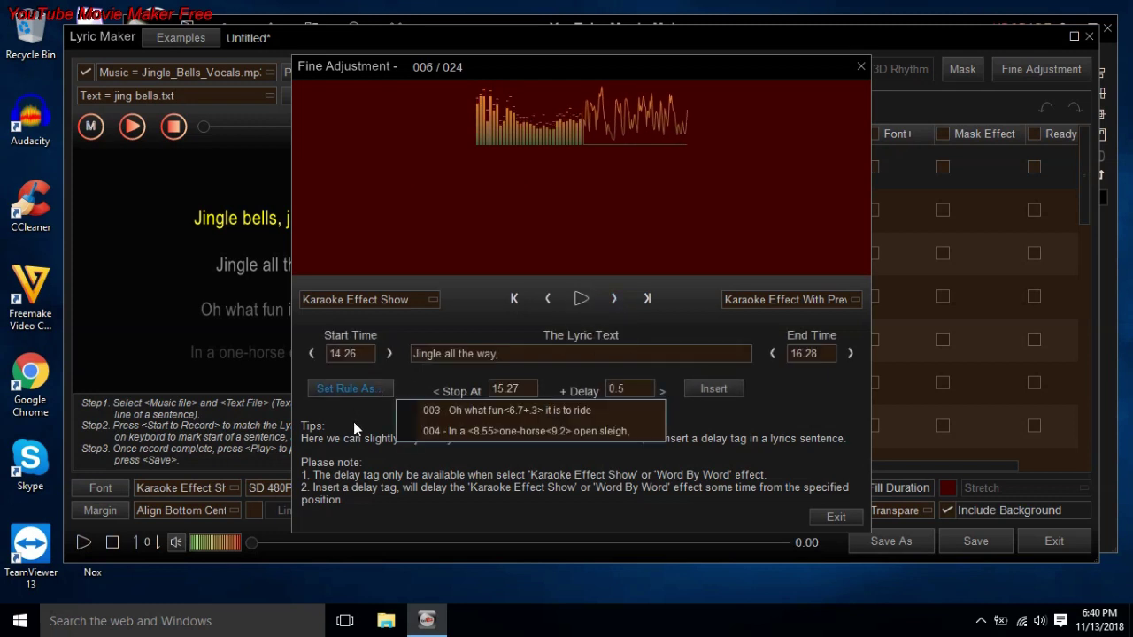
pyautogui.click(580, 299)
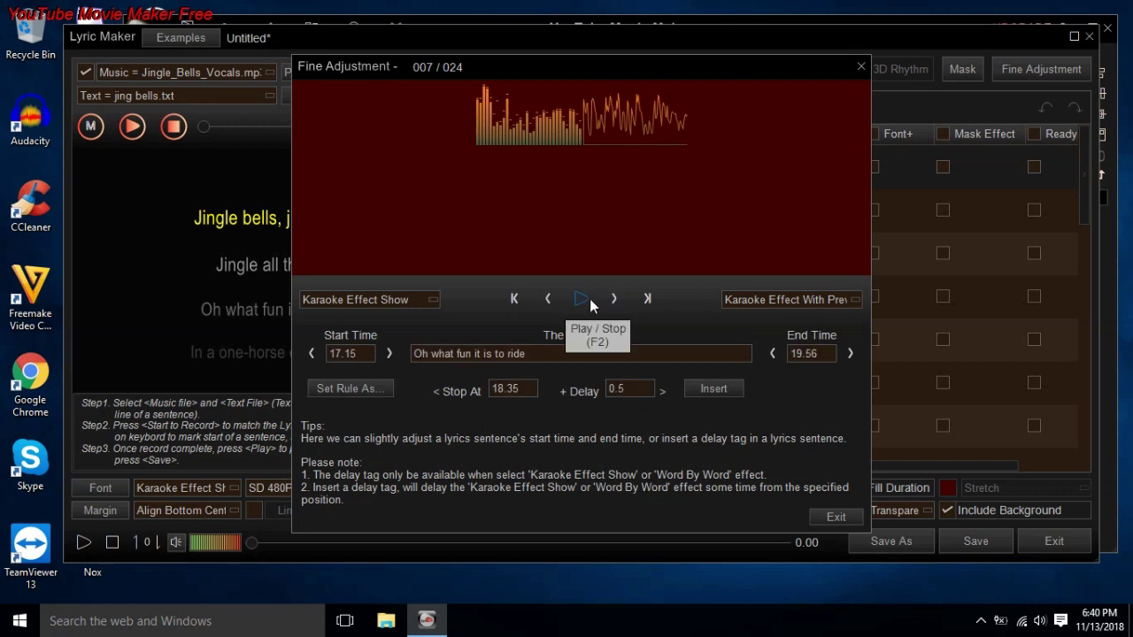
# Play the seventh lyric line, apply the third line's delay rule to it, and preview the line again.
pyautogui.click(574, 306)
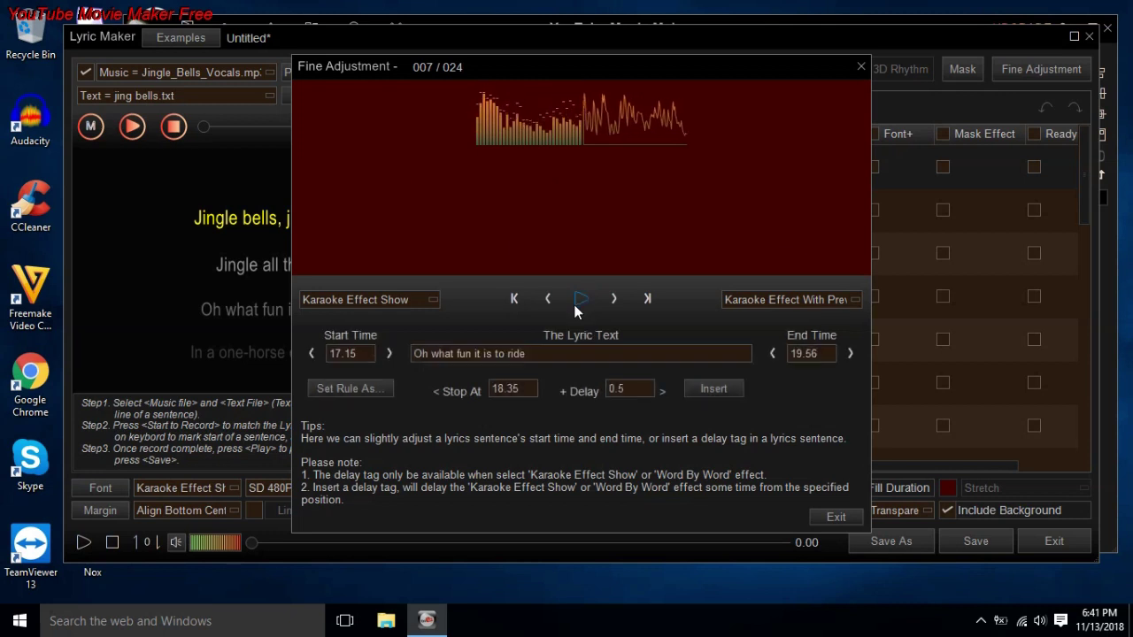
pyautogui.click(386, 388)
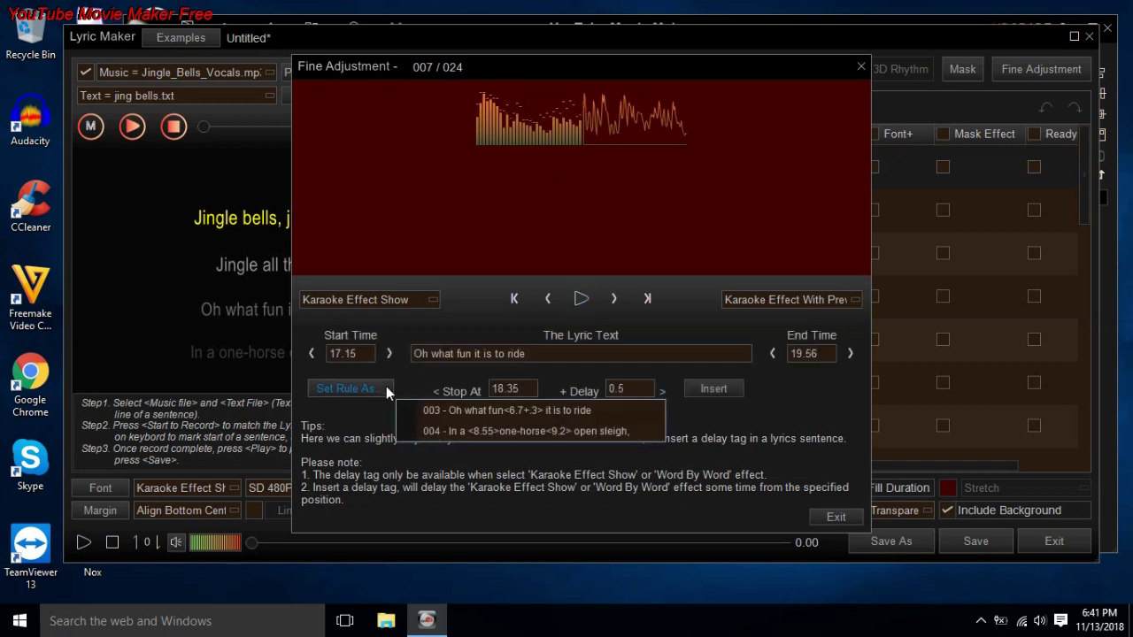
pyautogui.click(453, 418)
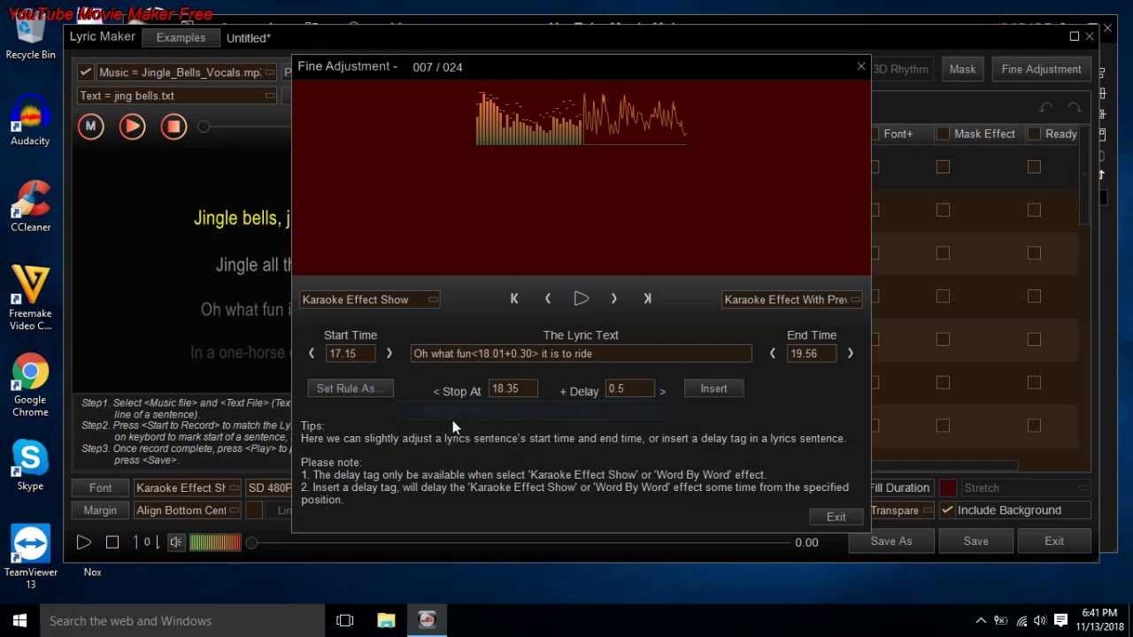
pyautogui.click(579, 299)
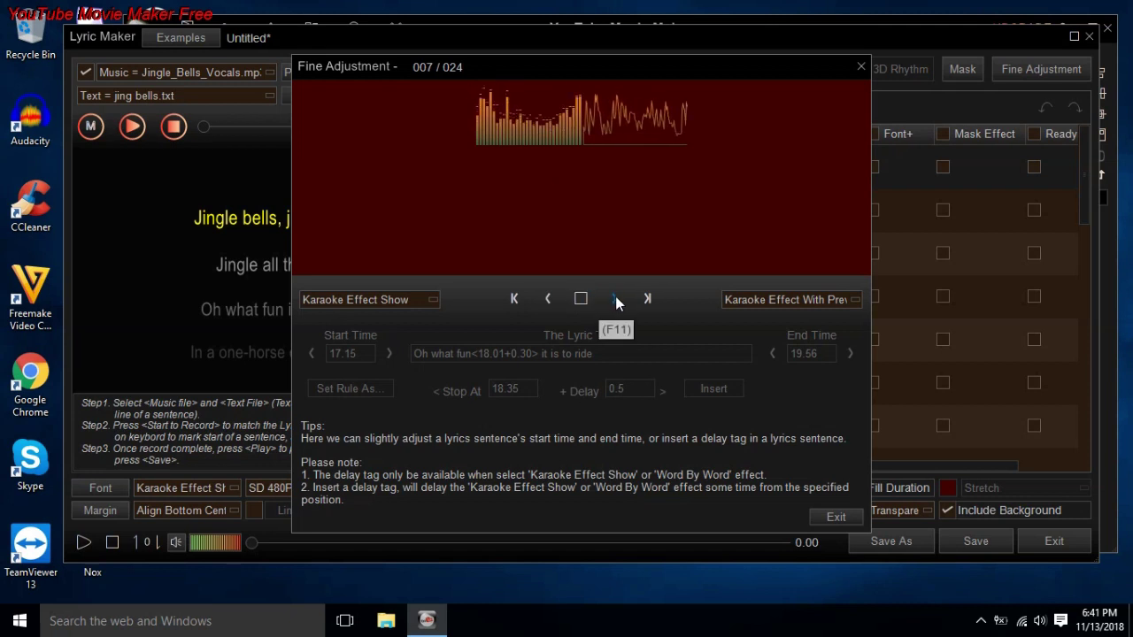
# Go to the eighth lyric line, apply the fourth line's stop-tag rule to it, and preview the line.
pyautogui.click(617, 303)
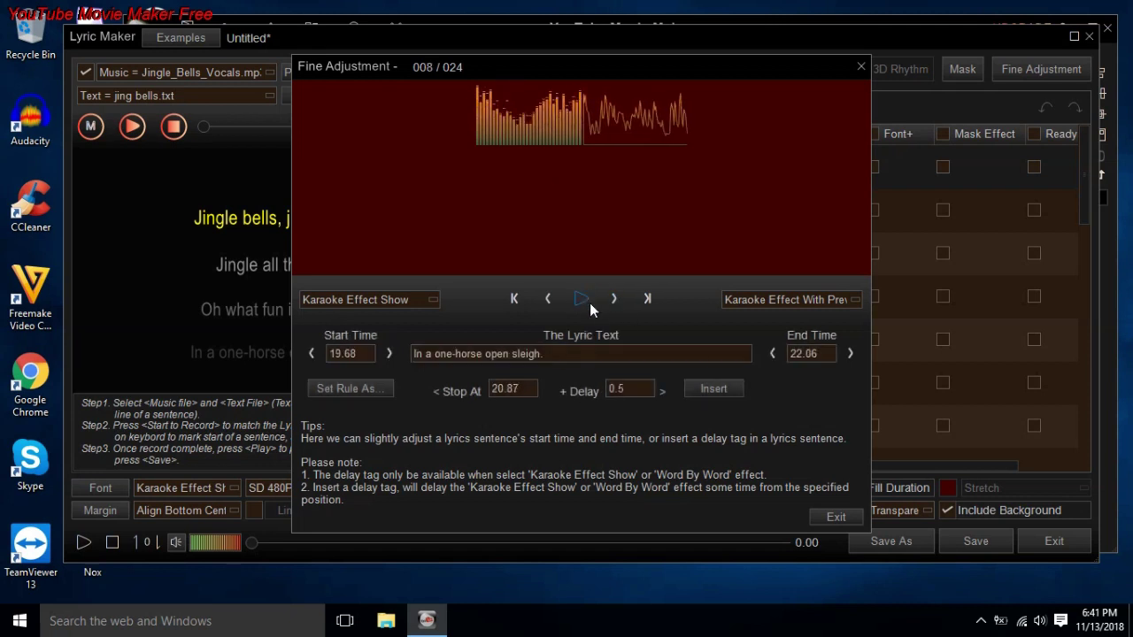
pyautogui.click(576, 305)
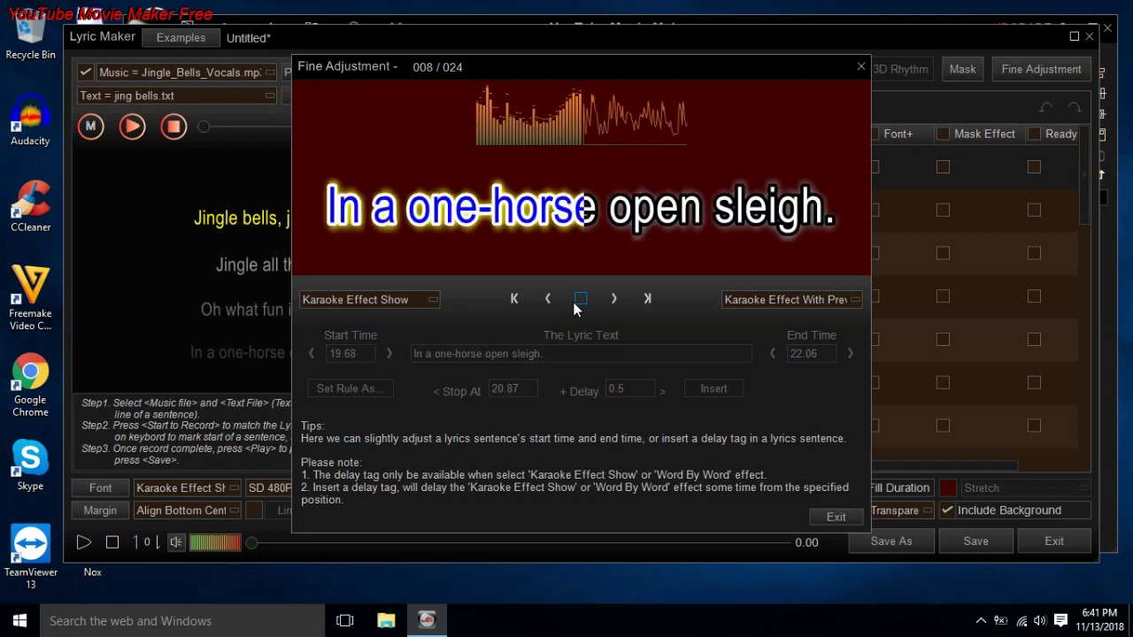
pyautogui.click(387, 386)
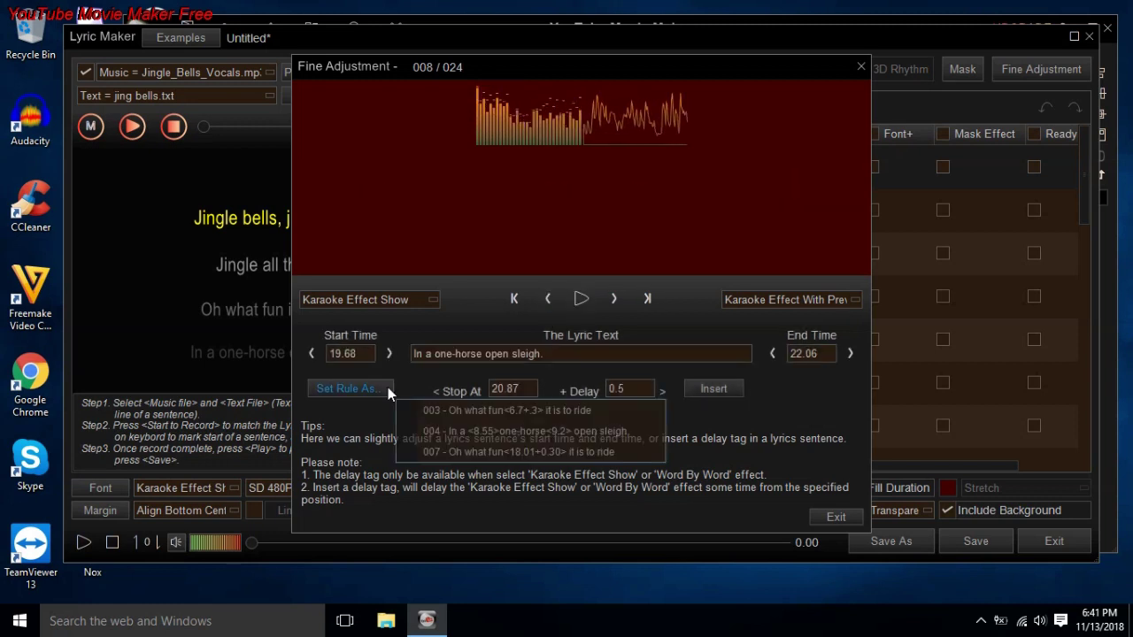
pyautogui.click(427, 431)
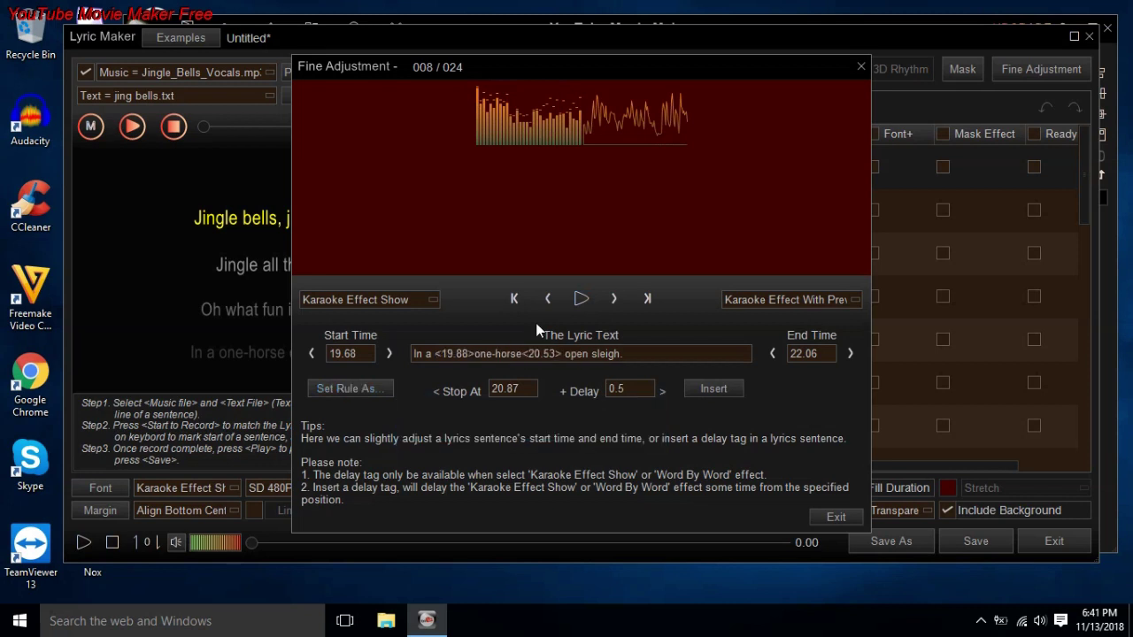
pyautogui.click(580, 299)
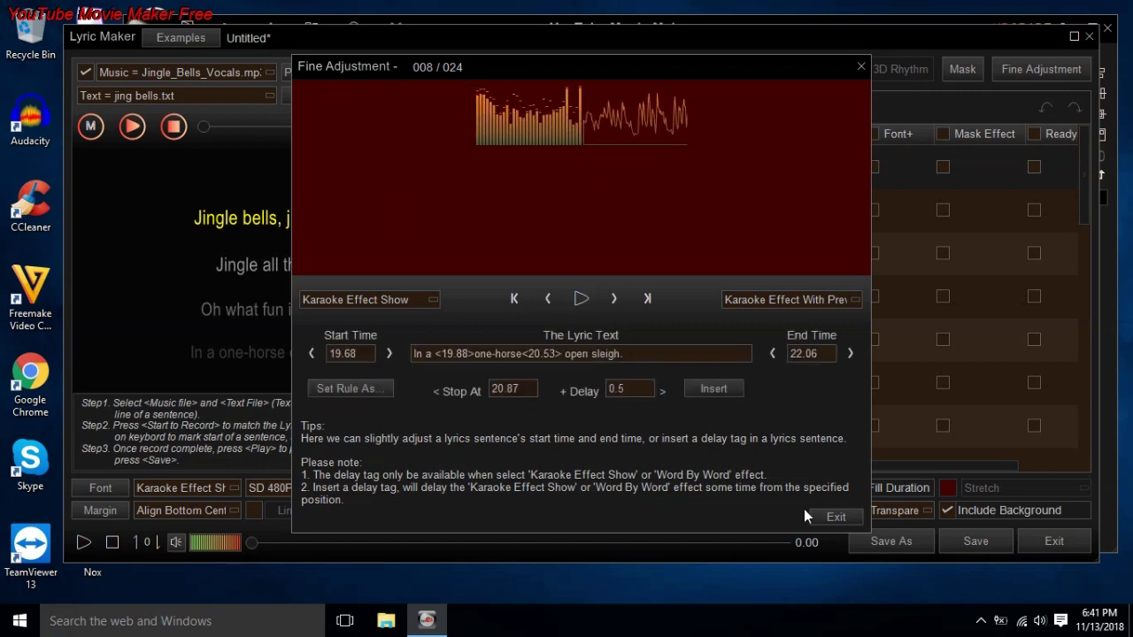
# Exit fine adjustment, save the lyric file as "jingle bells demo", and play the karaoke preview from the start.
pyautogui.click(832, 517)
pyautogui.click(973, 543)
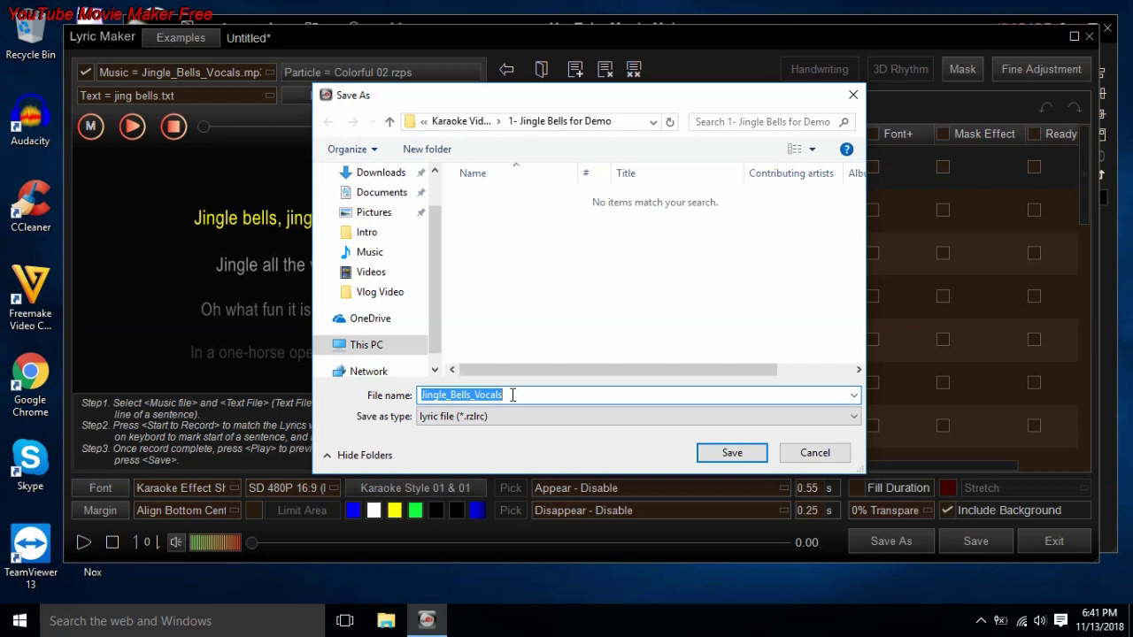
pyautogui.write('jingl')
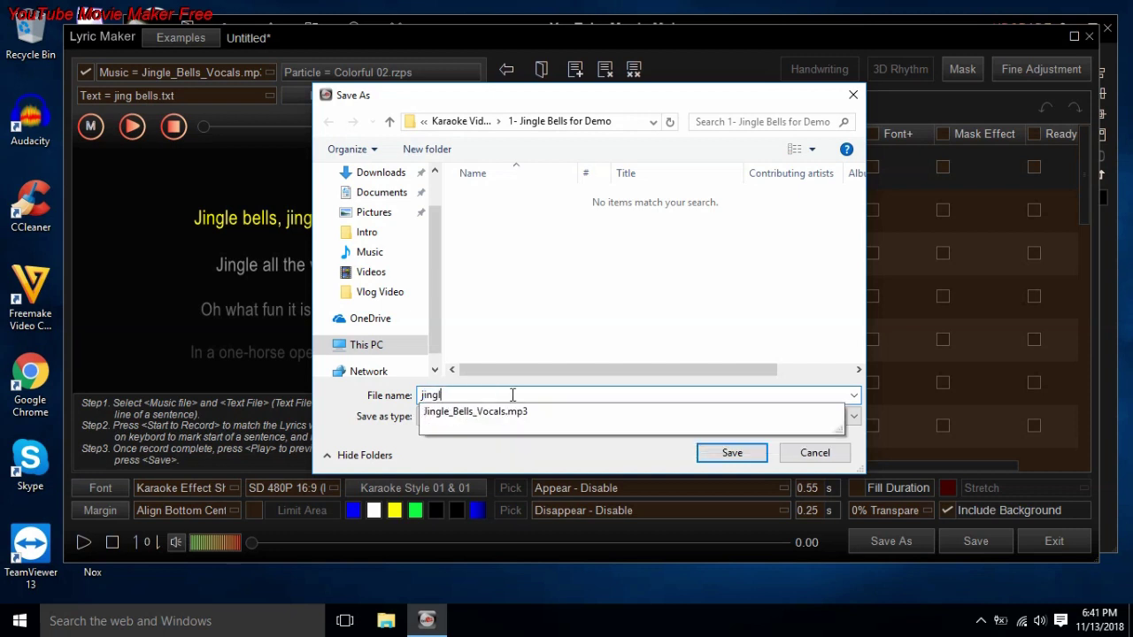
pyautogui.write('e bells demo')
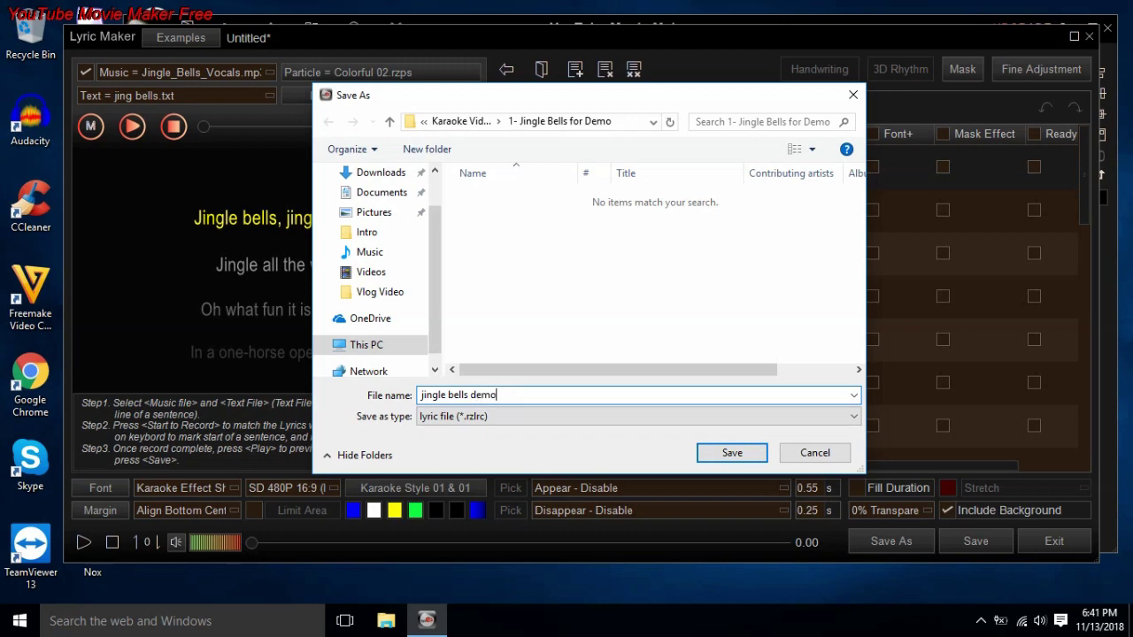
pyautogui.press('Return')
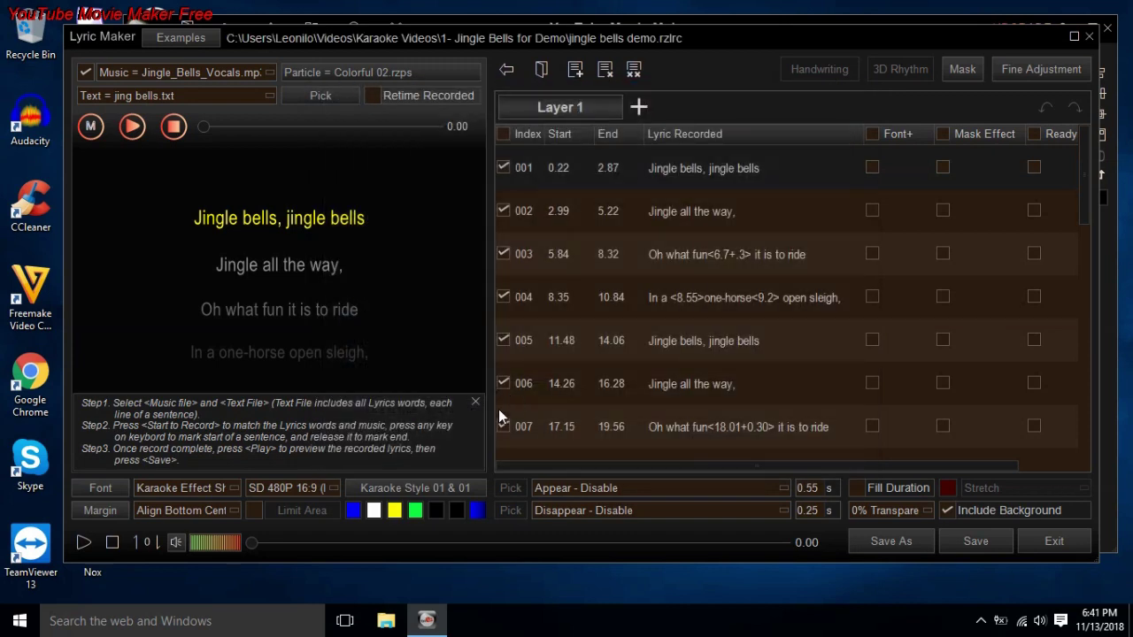
pyautogui.click(84, 543)
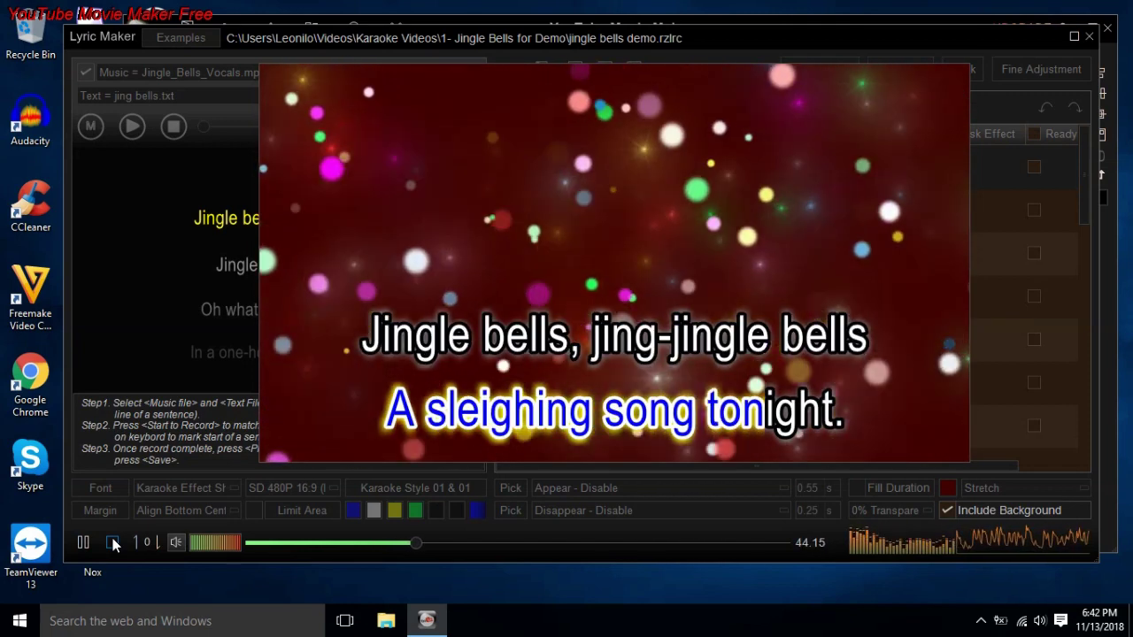
pyautogui.click(112, 543)
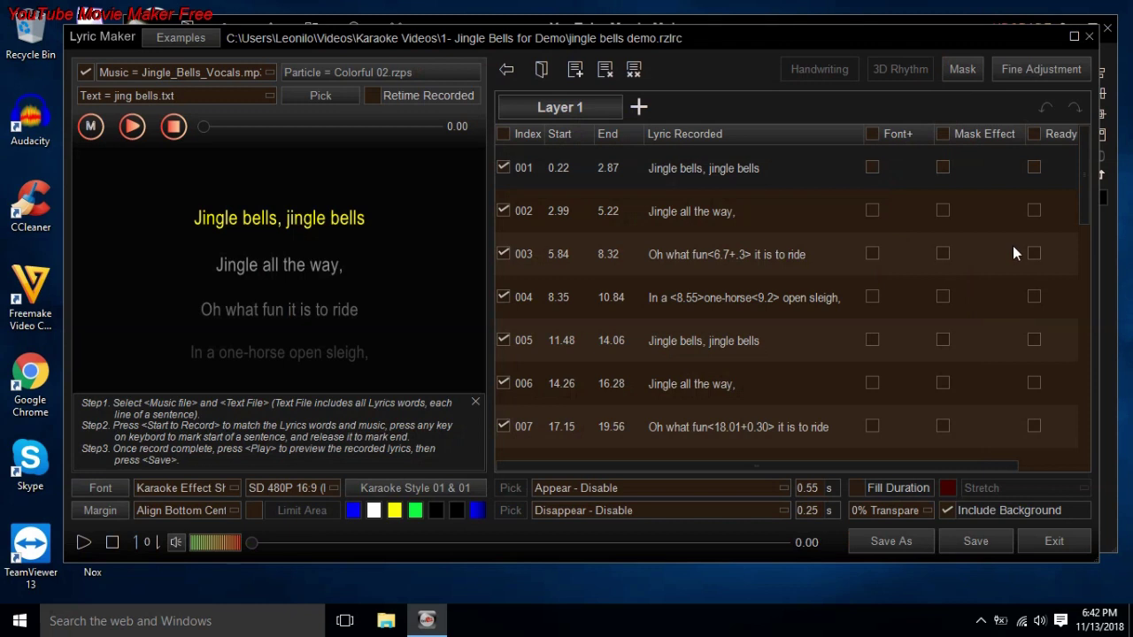
# Play the ninth lyric line, "Dashing through the snow", in Simple Mode and in Timeline Mode to check its timing.
pyautogui.moveTo(1091, 201); pyautogui.dragTo(1102, 271)
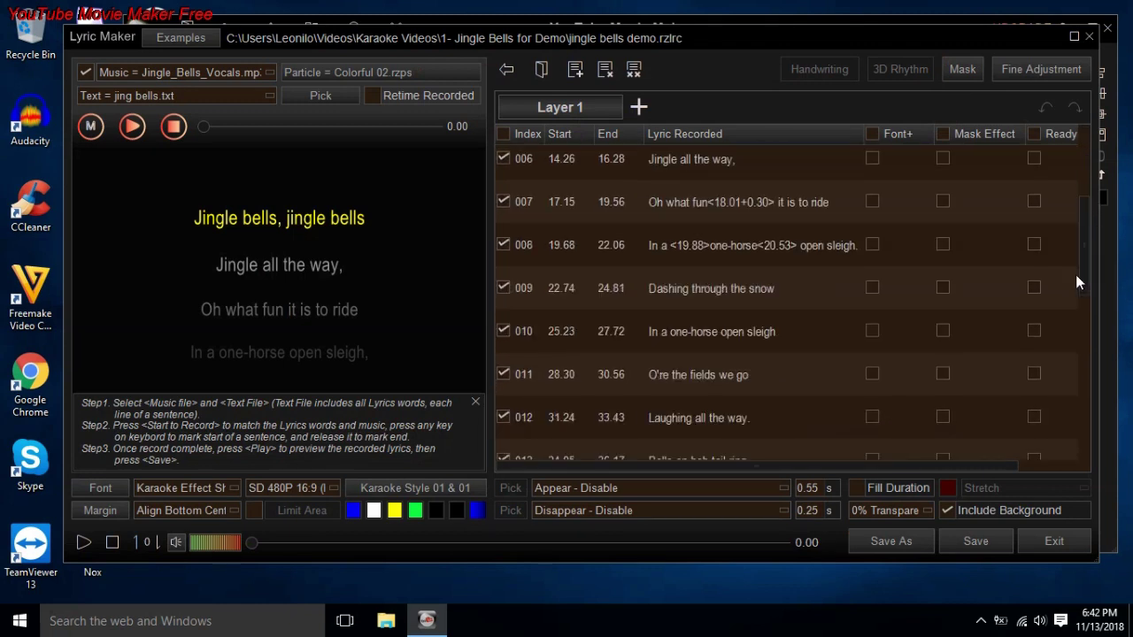
pyautogui.click(1026, 70)
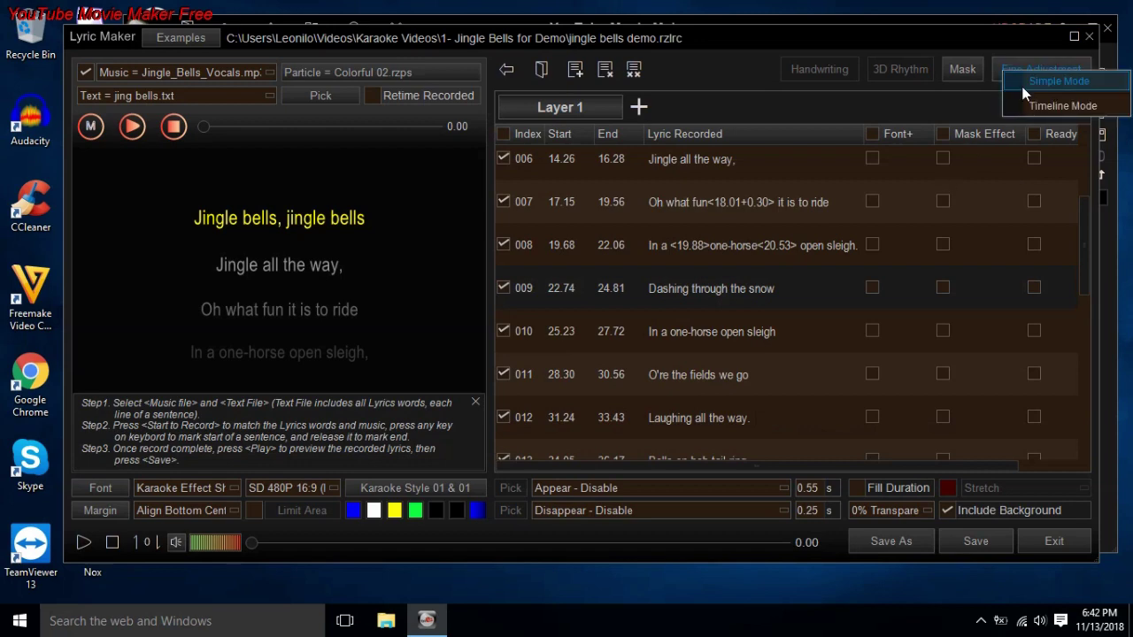
pyautogui.click(1024, 83)
pyautogui.click(580, 299)
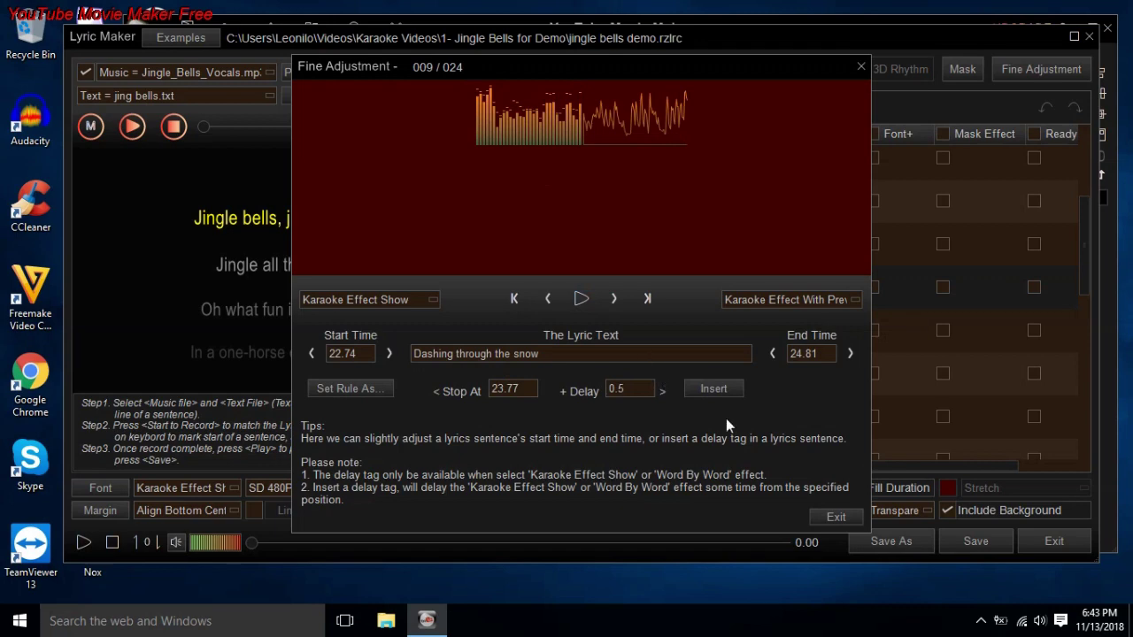
pyautogui.click(821, 517)
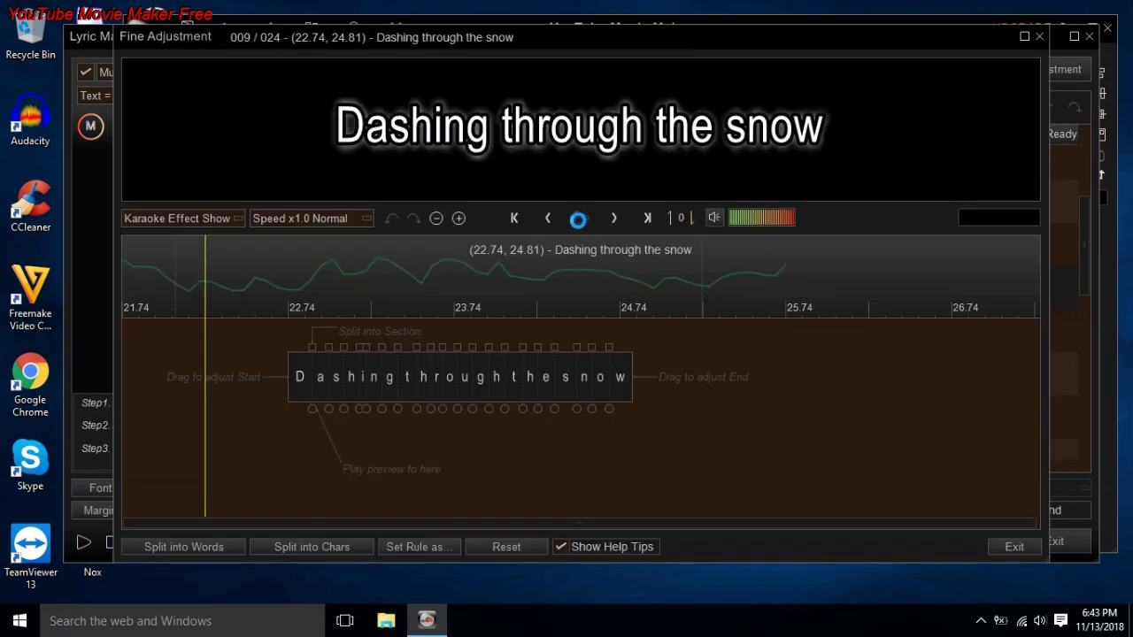
pyautogui.click(578, 219)
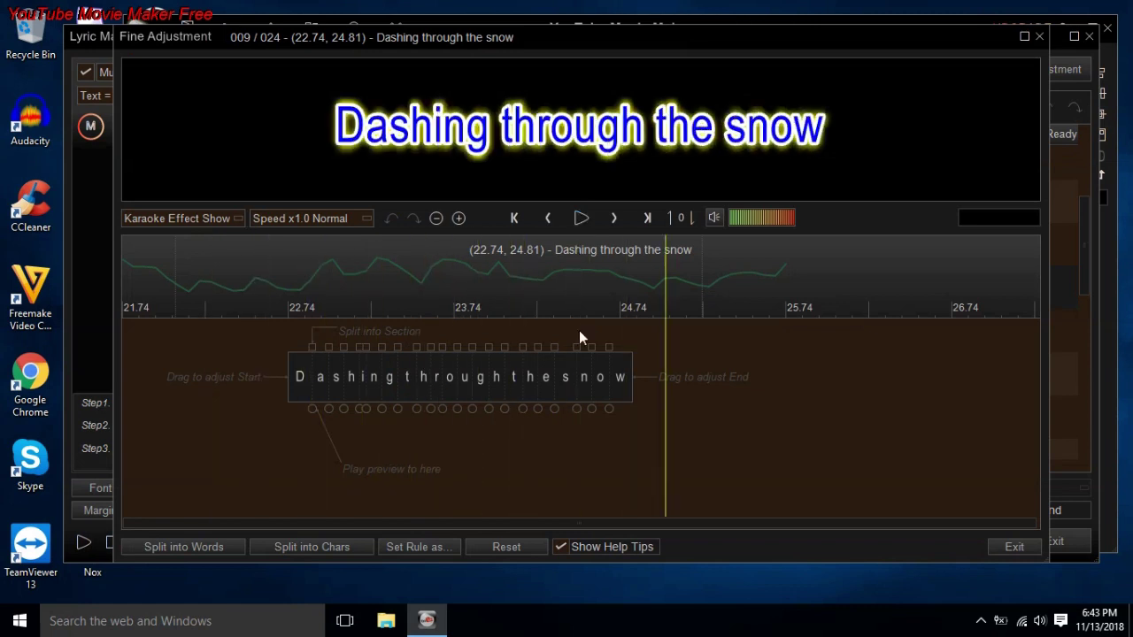
pyautogui.click(1037, 36)
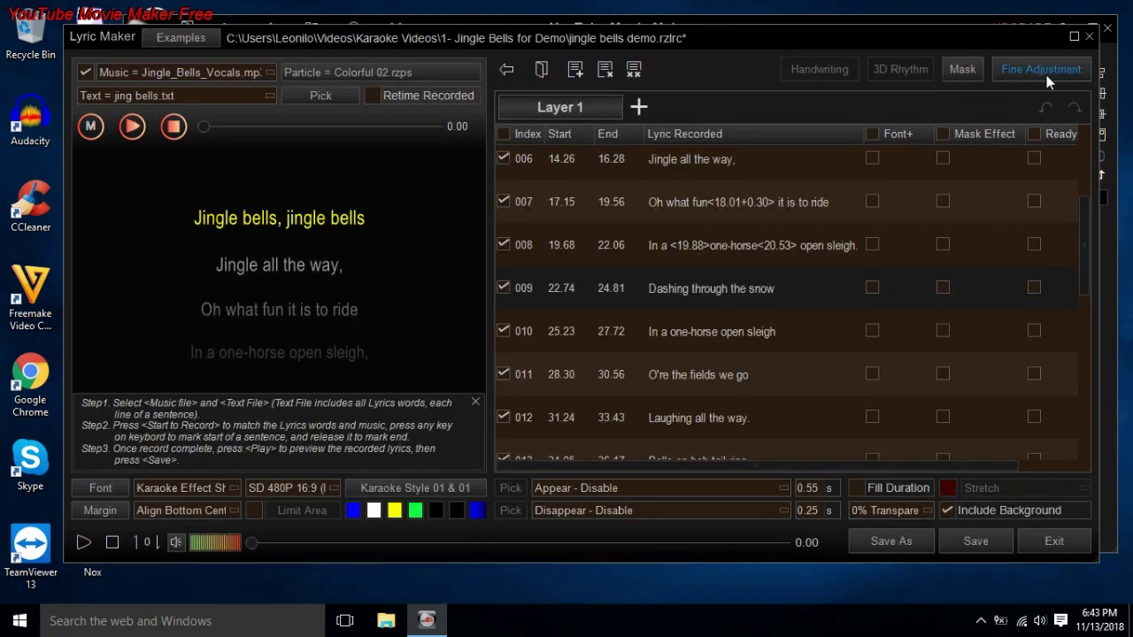
# Insert a stop tag <23.2> after "Dashing" in the ninth lyric line using Simple Mode and preview the line.
pyautogui.click(1042, 73)
pyautogui.click(1053, 87)
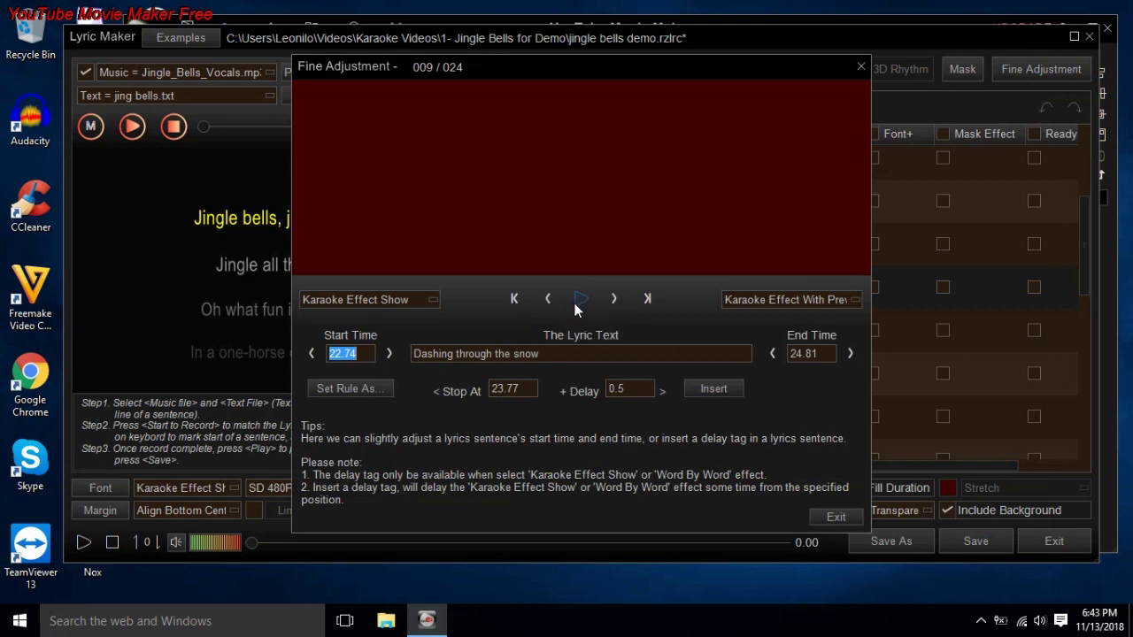
pyautogui.click(576, 305)
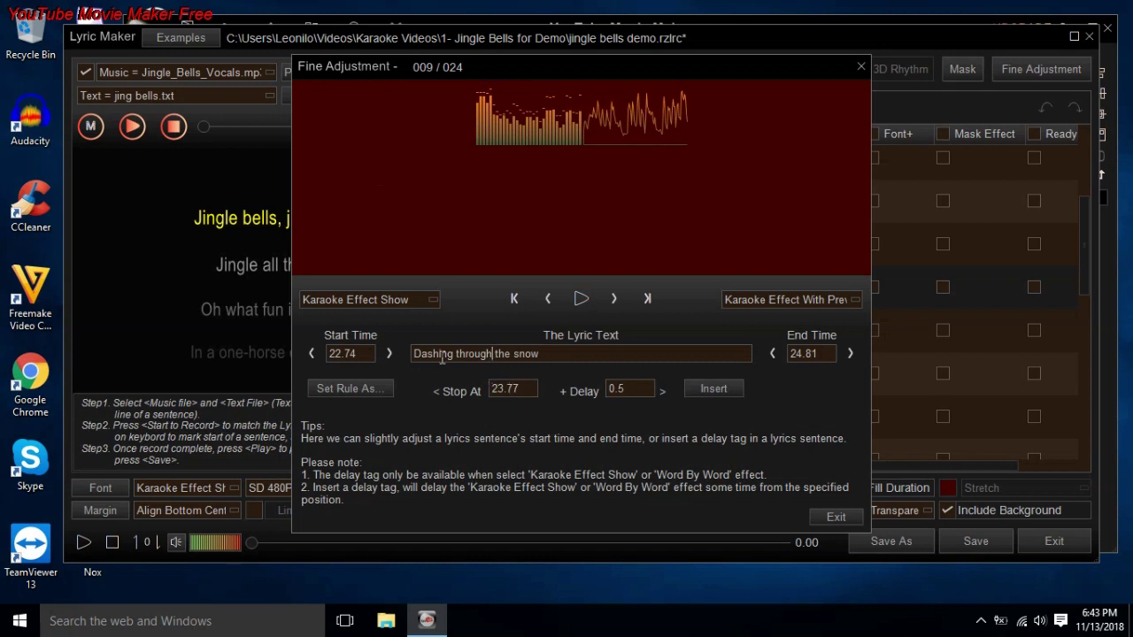
pyautogui.click(690, 392)
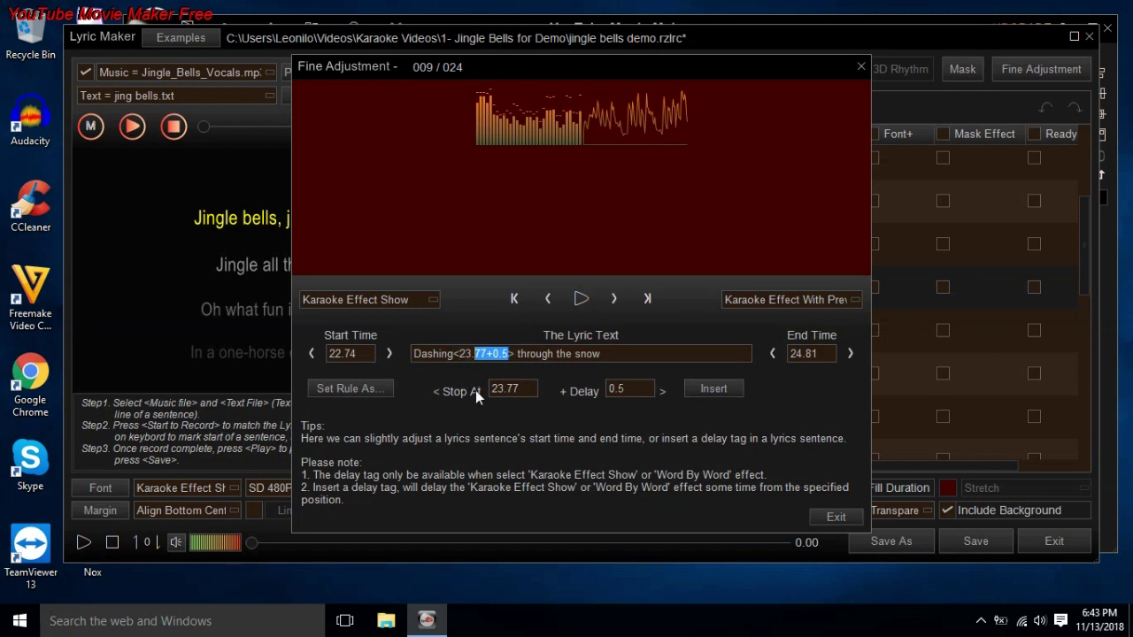
pyautogui.click(580, 299)
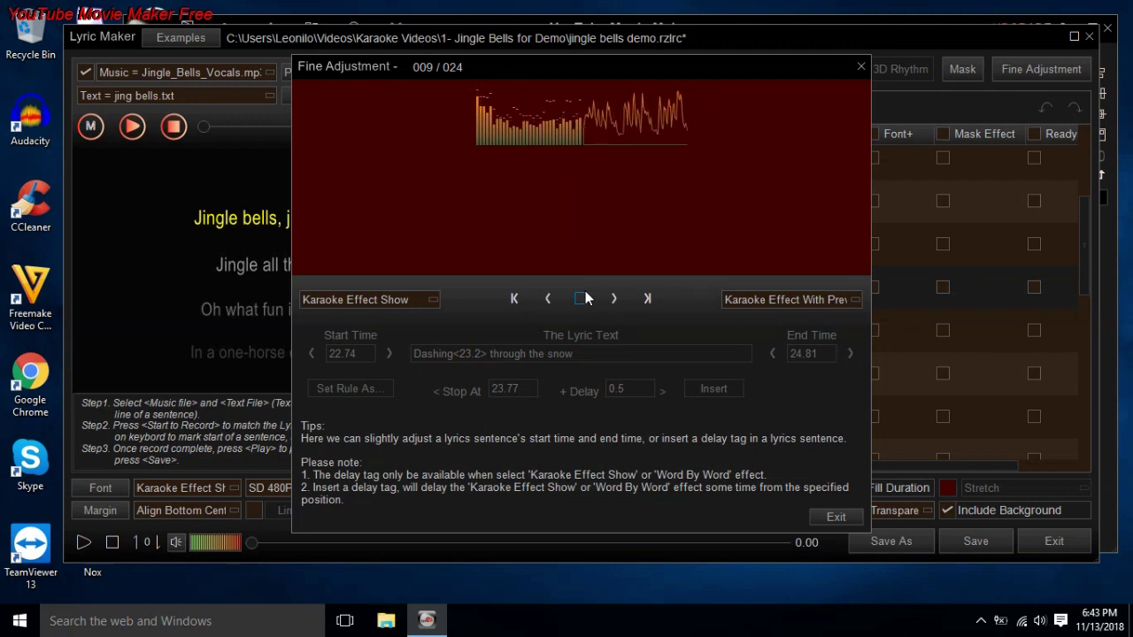
pyautogui.click(579, 299)
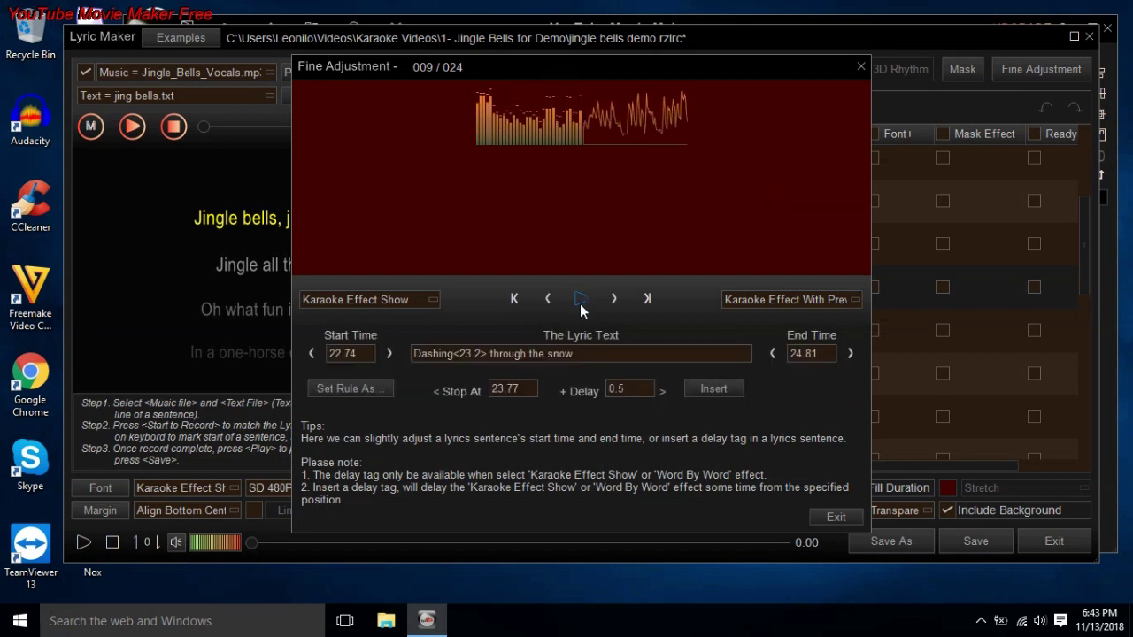
pyautogui.click(580, 302)
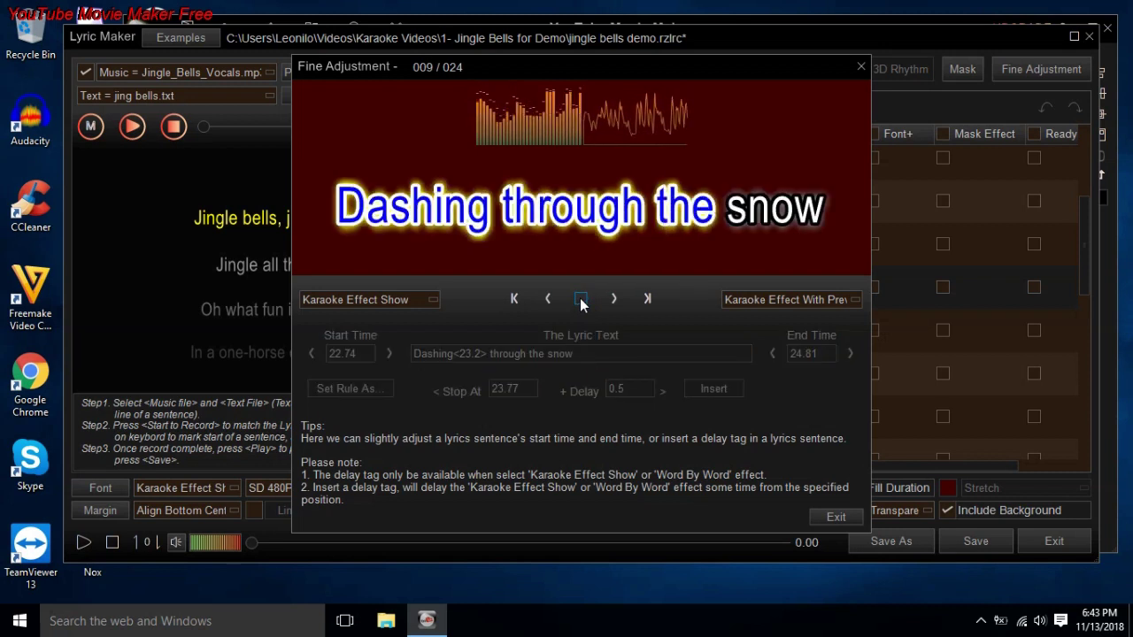
# Go to the tenth lyric line, play it, and apply the fourth line's stop-tag rule to it.
pyautogui.click(615, 300)
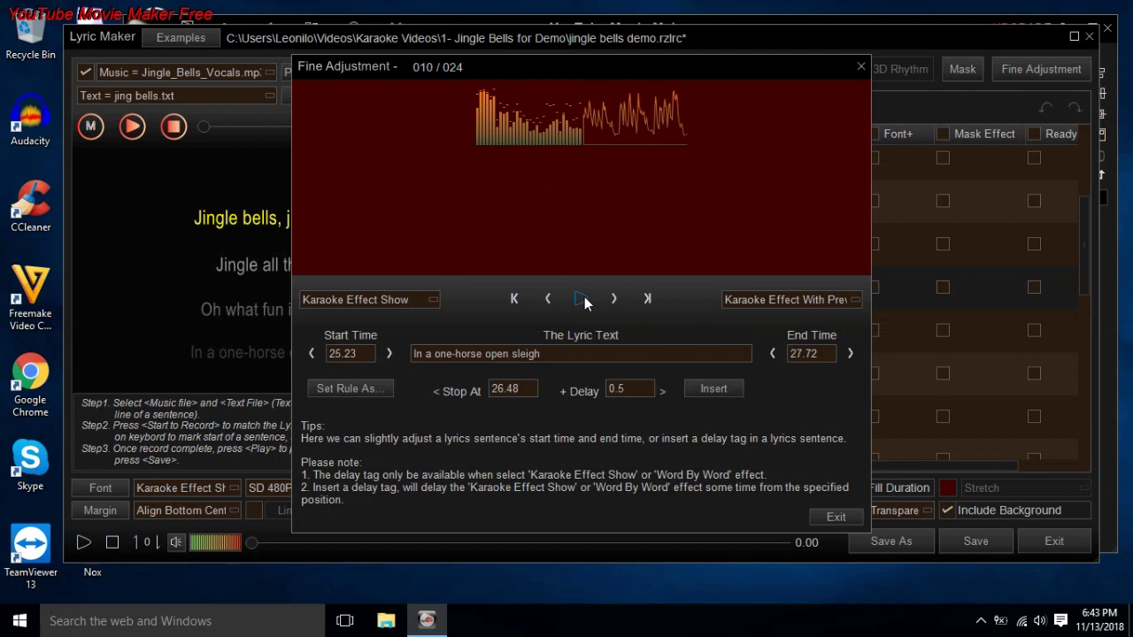
pyautogui.click(583, 301)
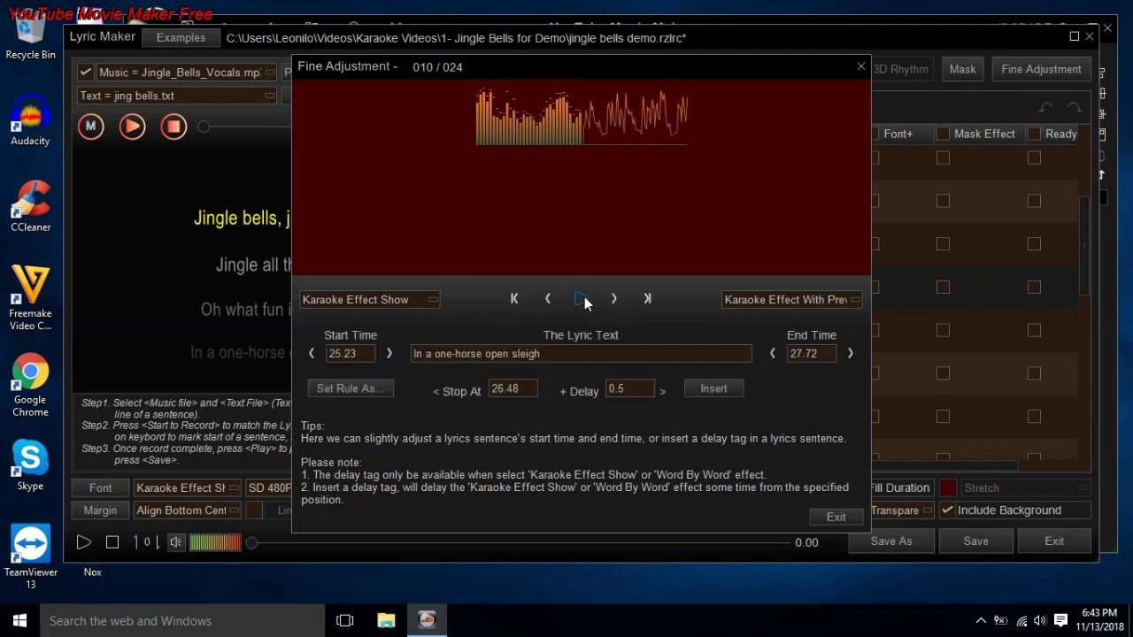
pyautogui.click(385, 387)
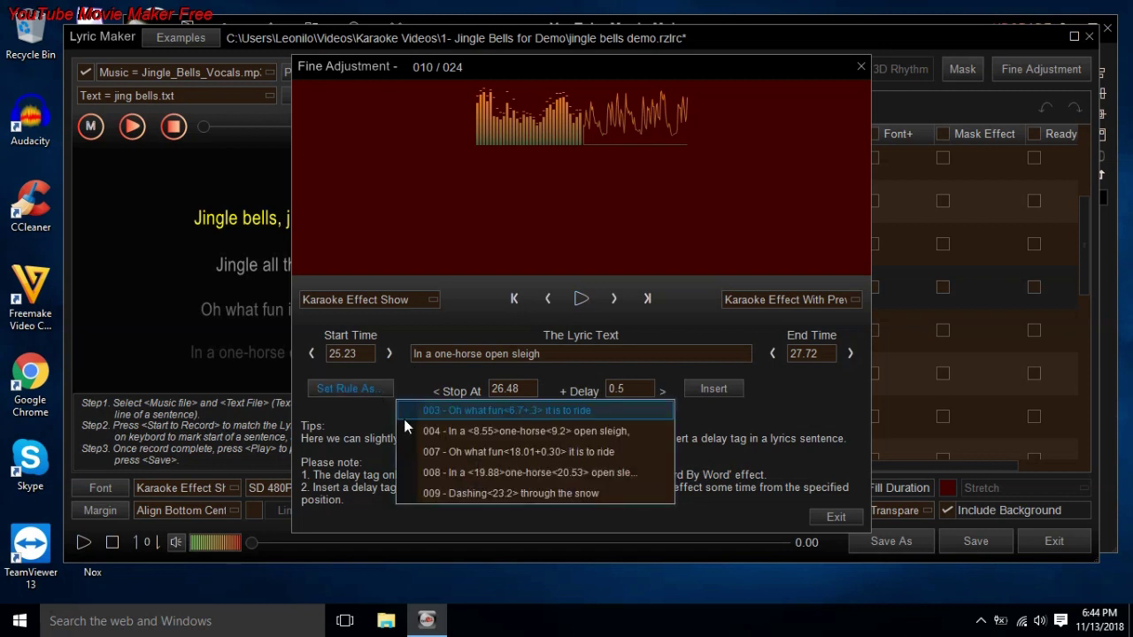
pyautogui.click(420, 434)
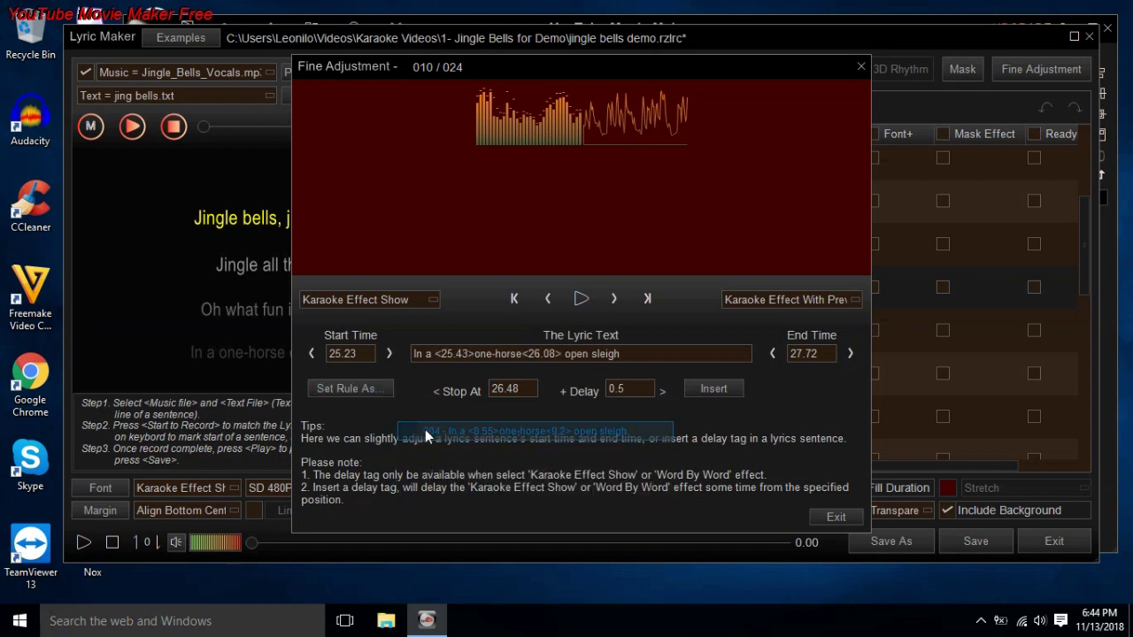
# Play the tenth and eleventh lyric lines to check their timing and look through the earlier lines' rules available for reuse.
pyautogui.click(583, 300)
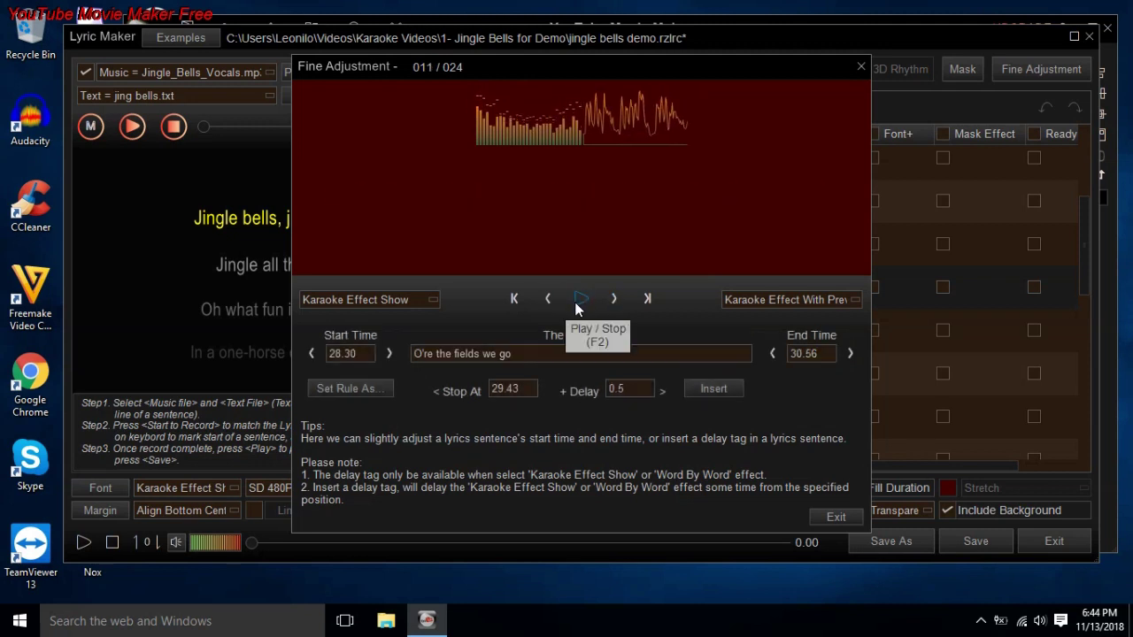
pyautogui.click(580, 300)
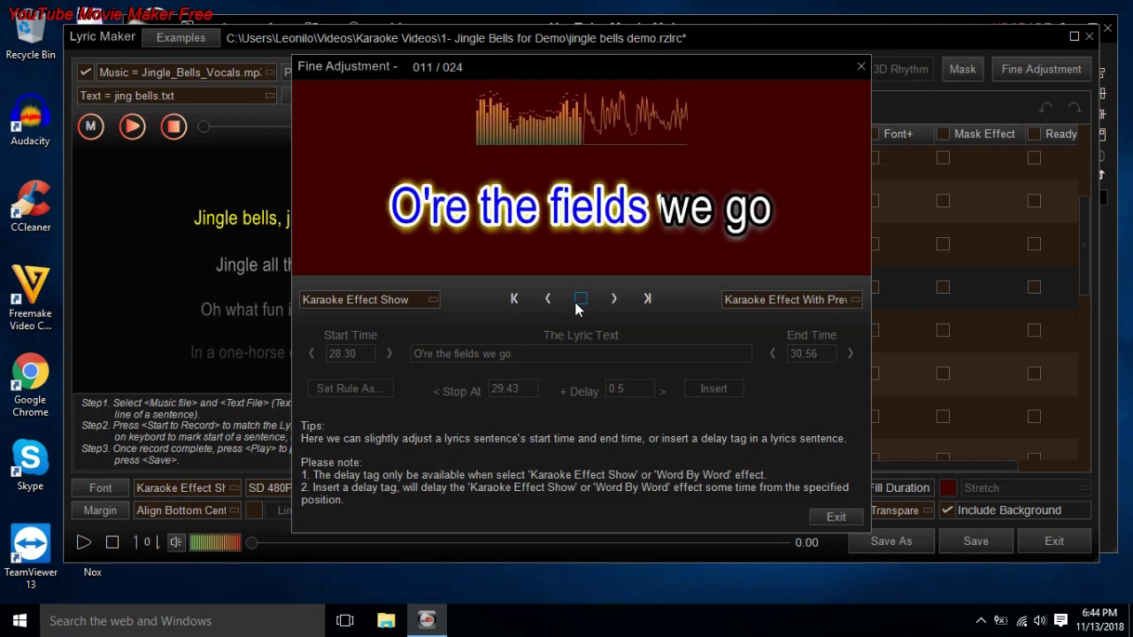
pyautogui.click(350, 390)
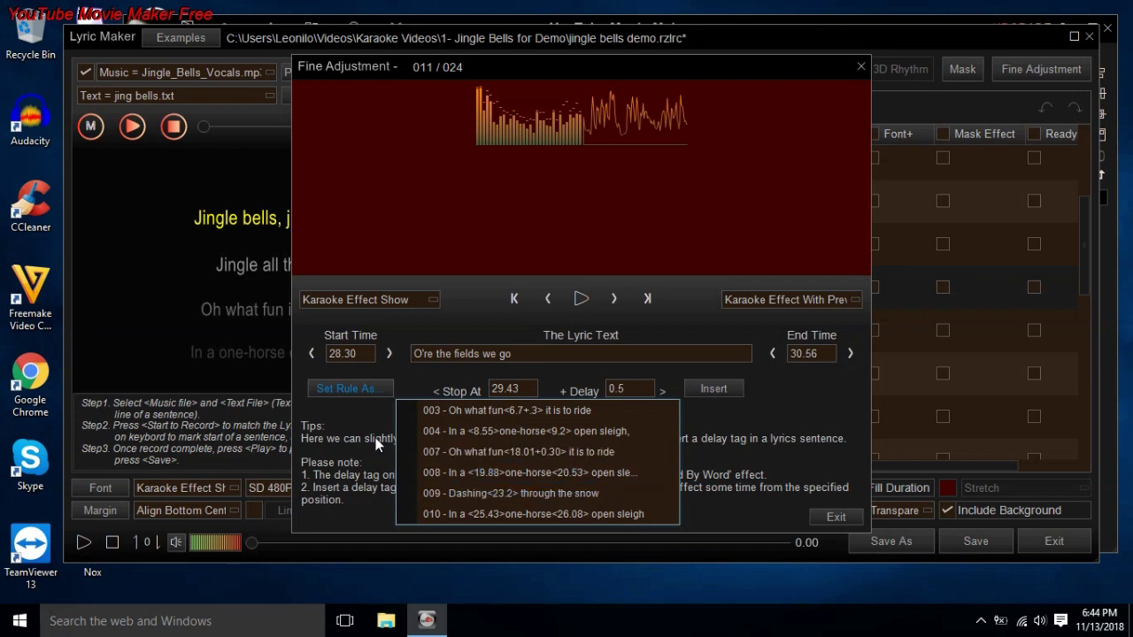
pyautogui.click(376, 444)
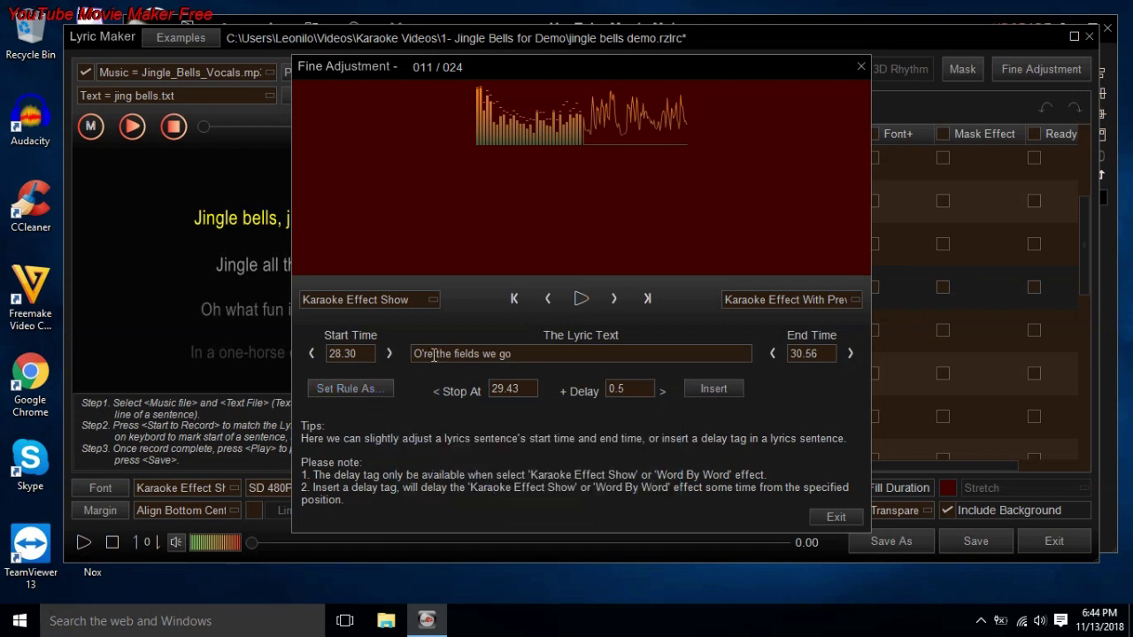
# Insert a stop tag <28.8> after "O're" in the eleventh lyric line and preview the line.
pyautogui.click(714, 389)
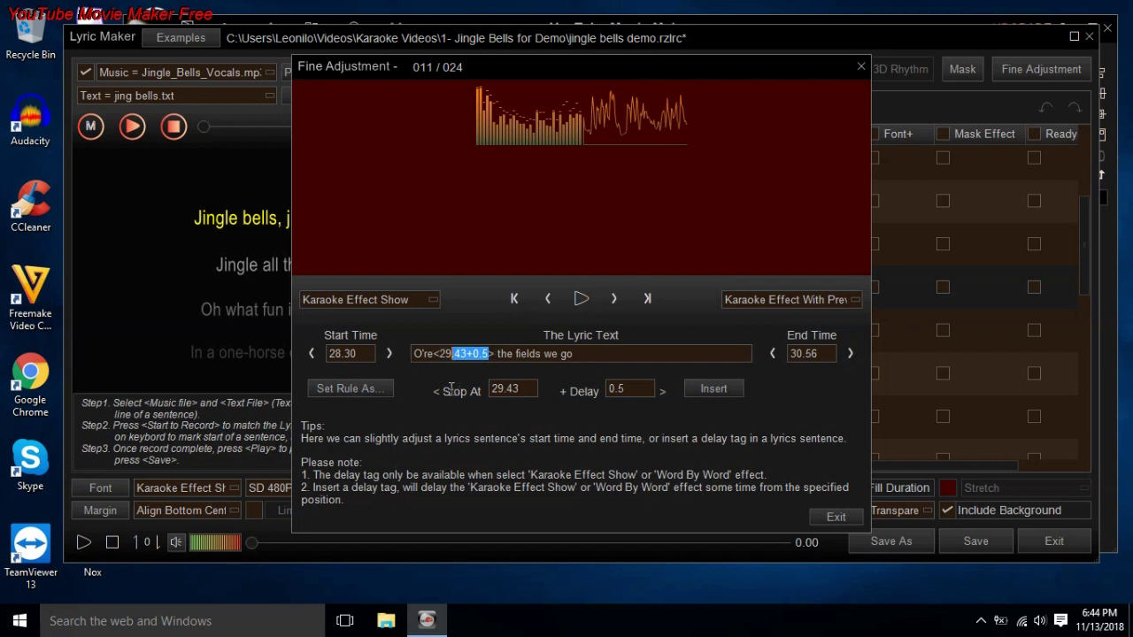
pyautogui.write('28.8')
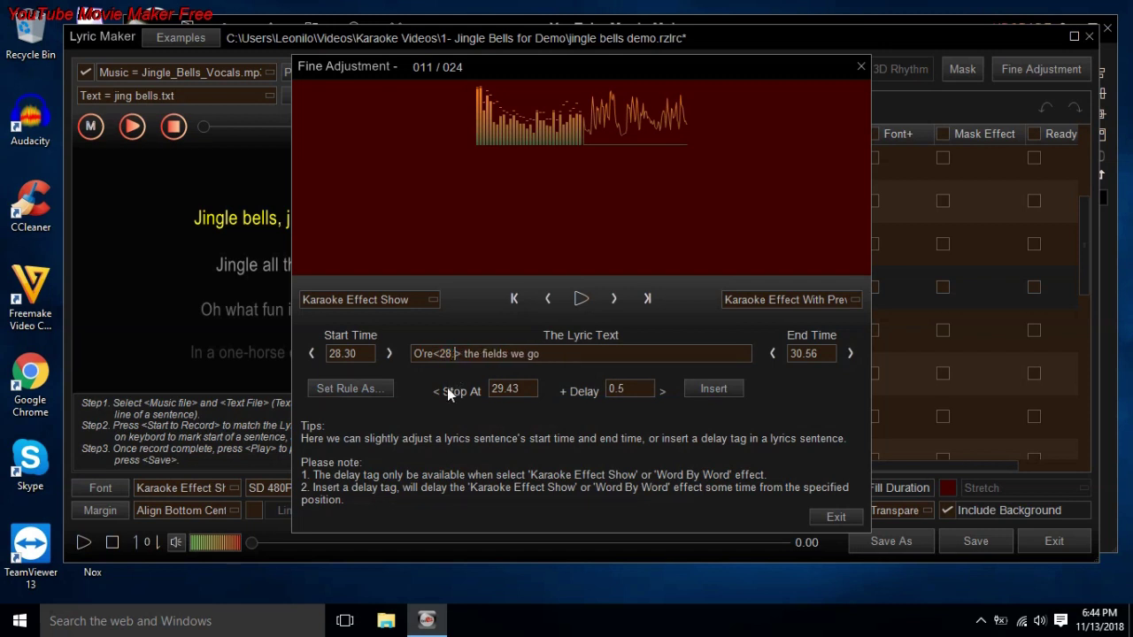
pyautogui.click(569, 302)
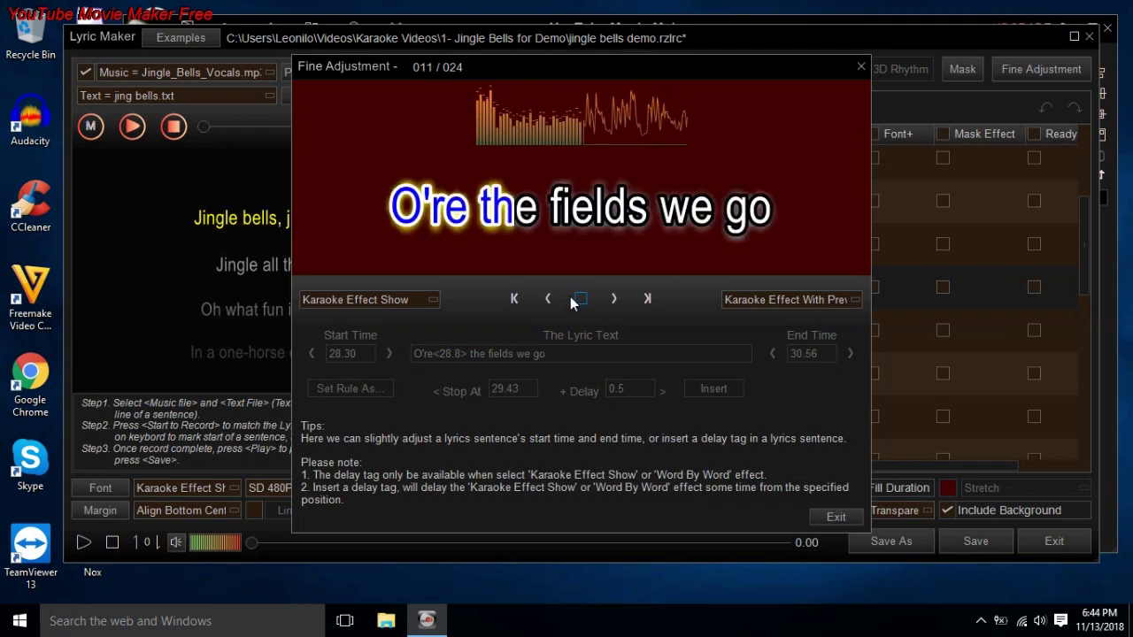
pyautogui.click(575, 301)
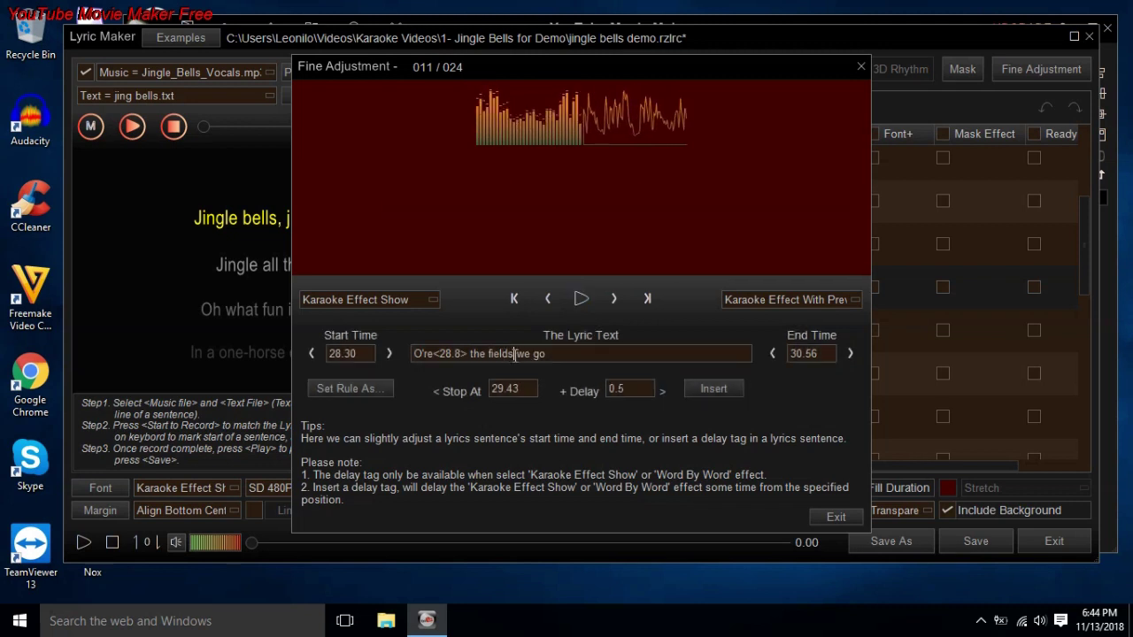
# Insert a stop tag <29.3> after "fields" in the eleventh lyric line and preview the line.
pyautogui.click(713, 390)
pyautogui.moveTo(569, 354); pyautogui.dragTo(532, 377)
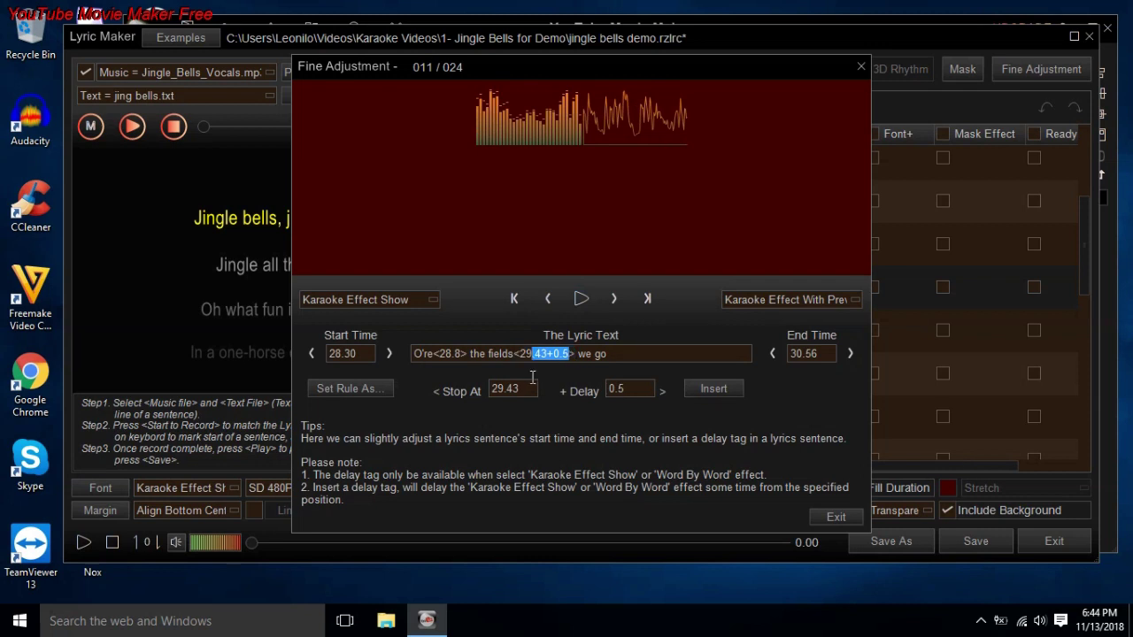
pyautogui.write('3')
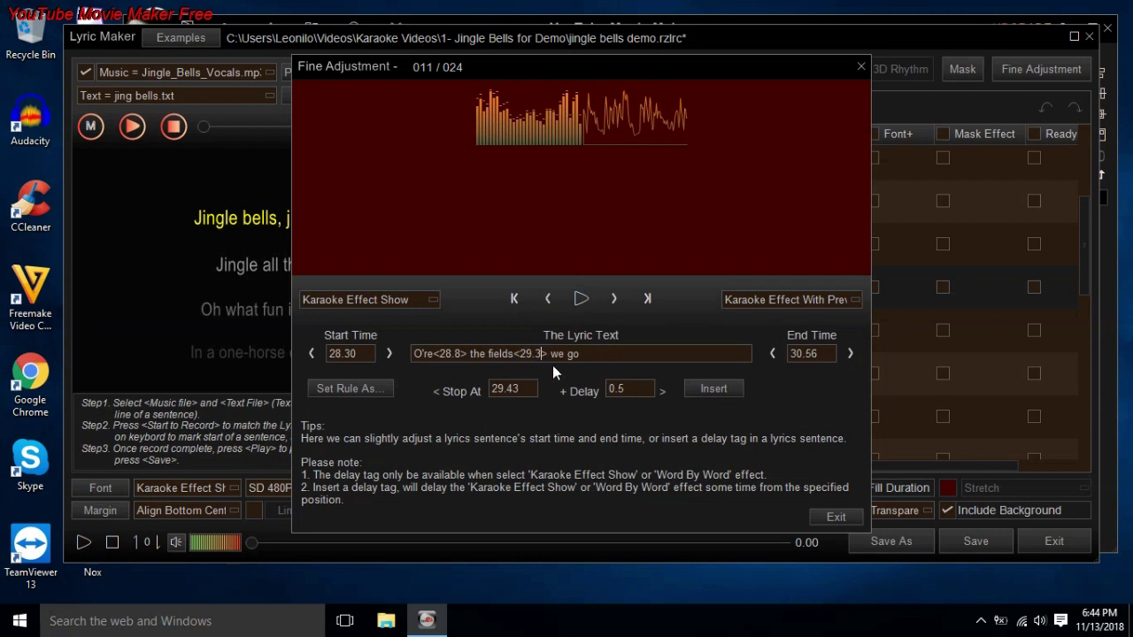
pyautogui.click(580, 299)
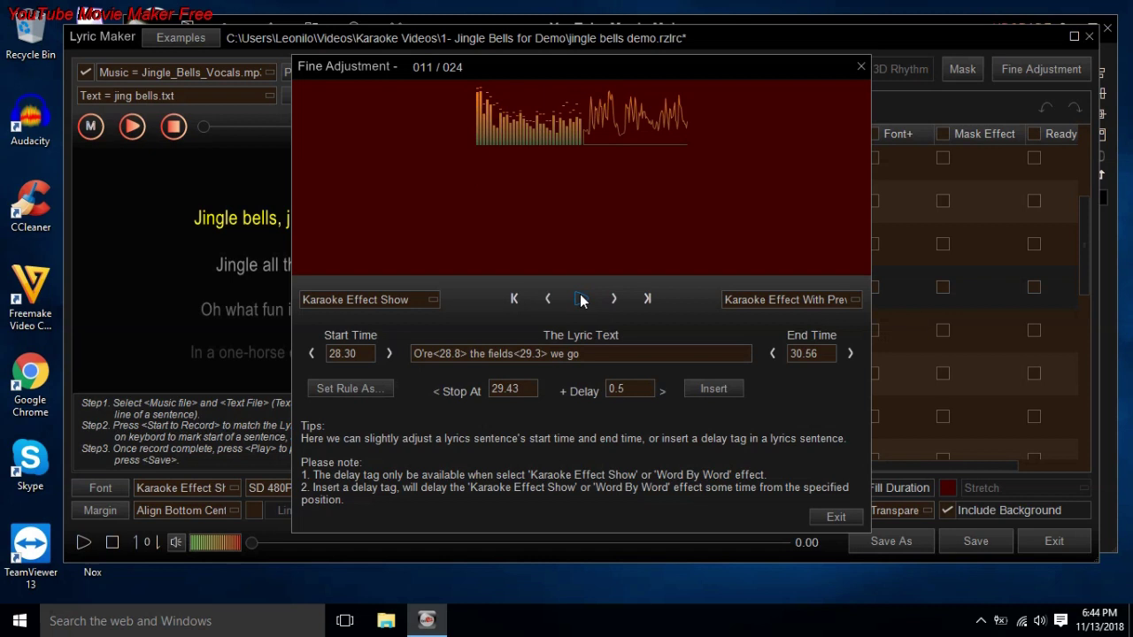
pyautogui.click(581, 299)
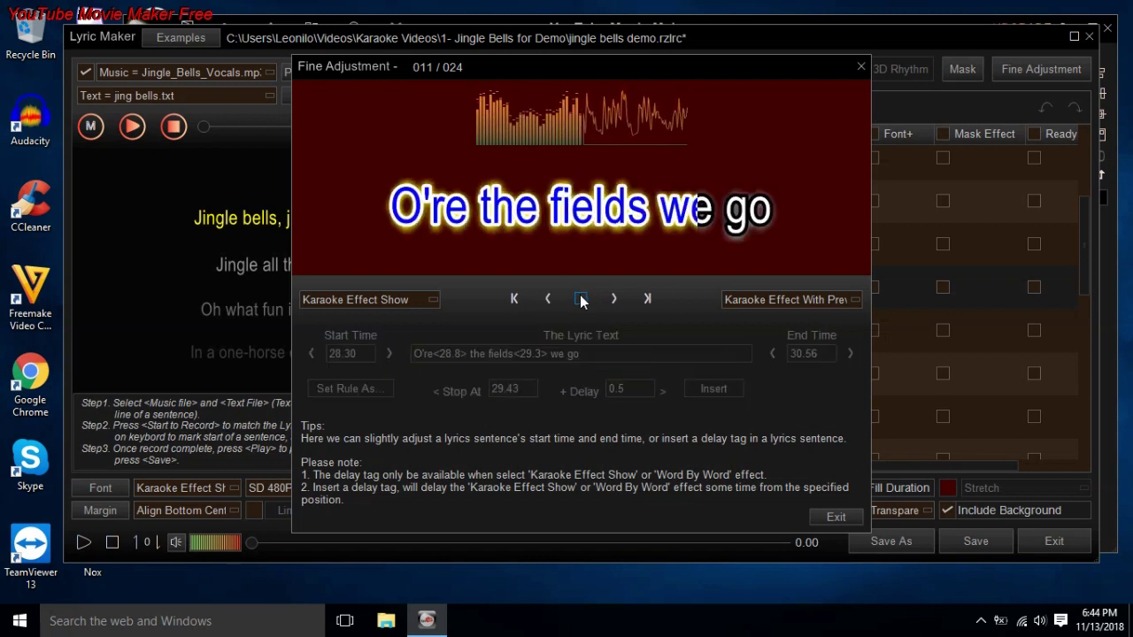
# Set the eleventh line's end time to 30.26 and the stop tag after "fields" to 29.2, previewing the line.
pyautogui.click(772, 359)
pyautogui.click(770, 358)
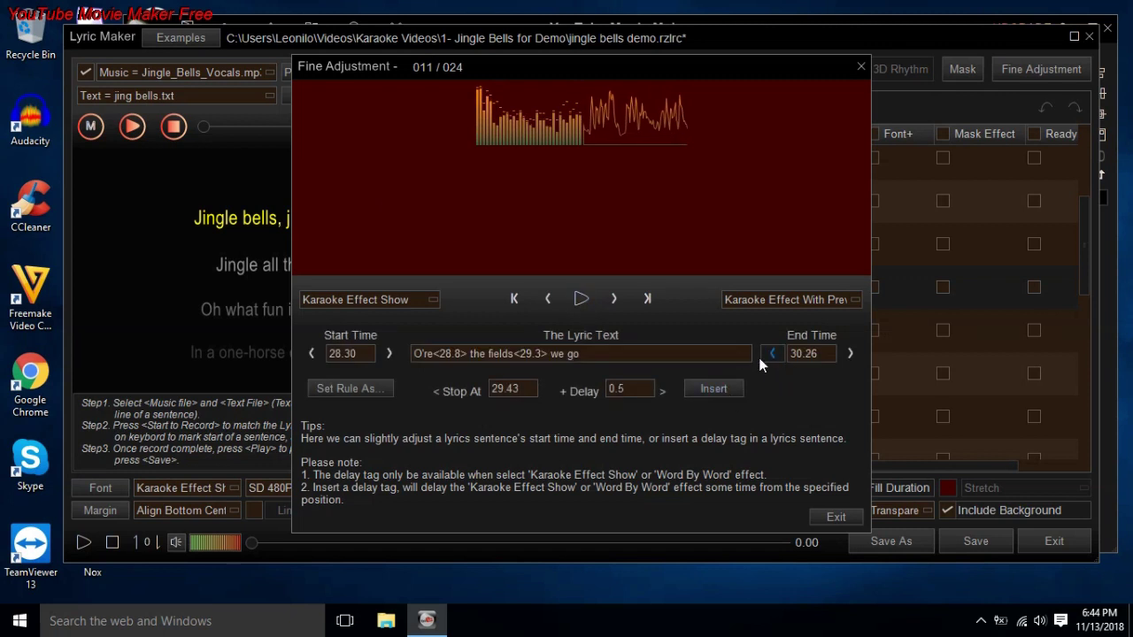
pyautogui.click(581, 299)
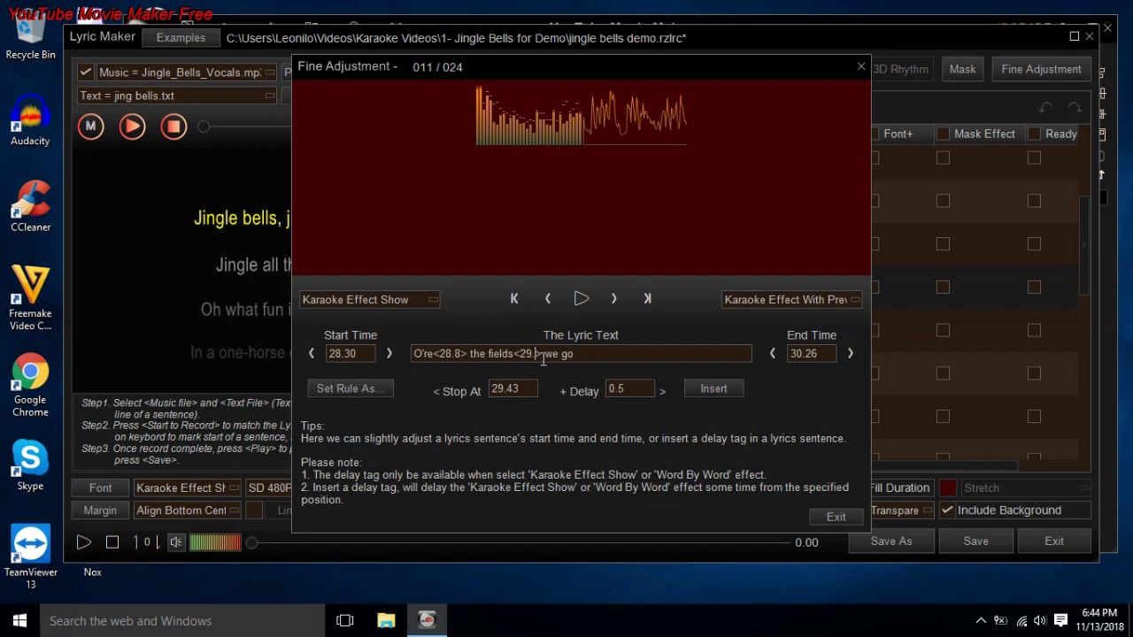
pyautogui.click(582, 299)
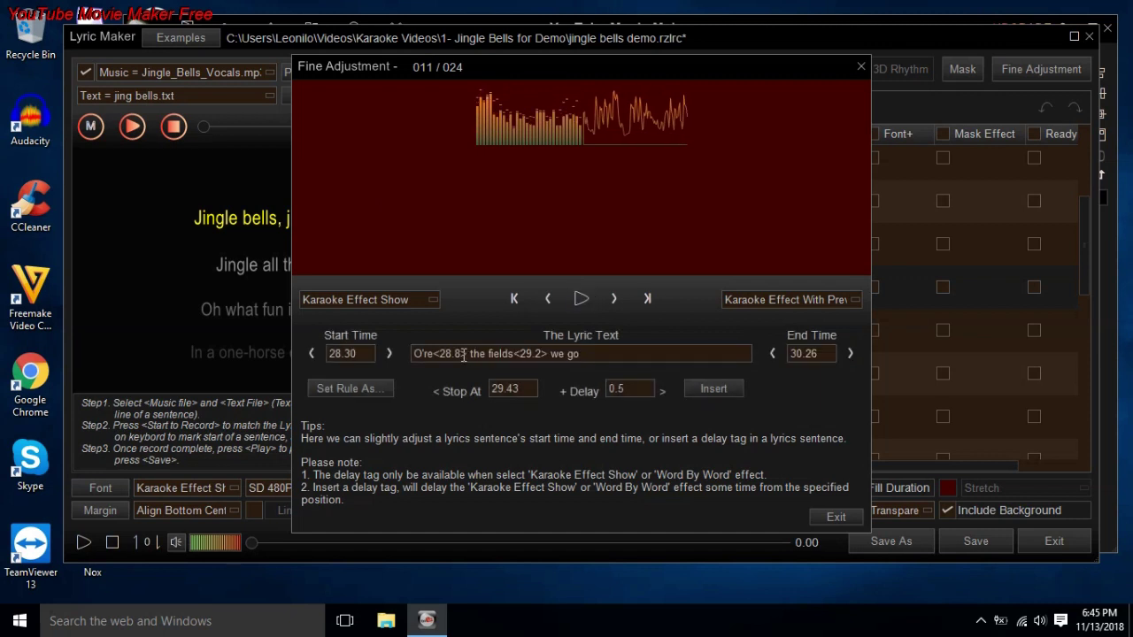
# Set the stop tag after "O're" in the eleventh line to 28.6 and preview the result.
pyautogui.press('BackSpace')
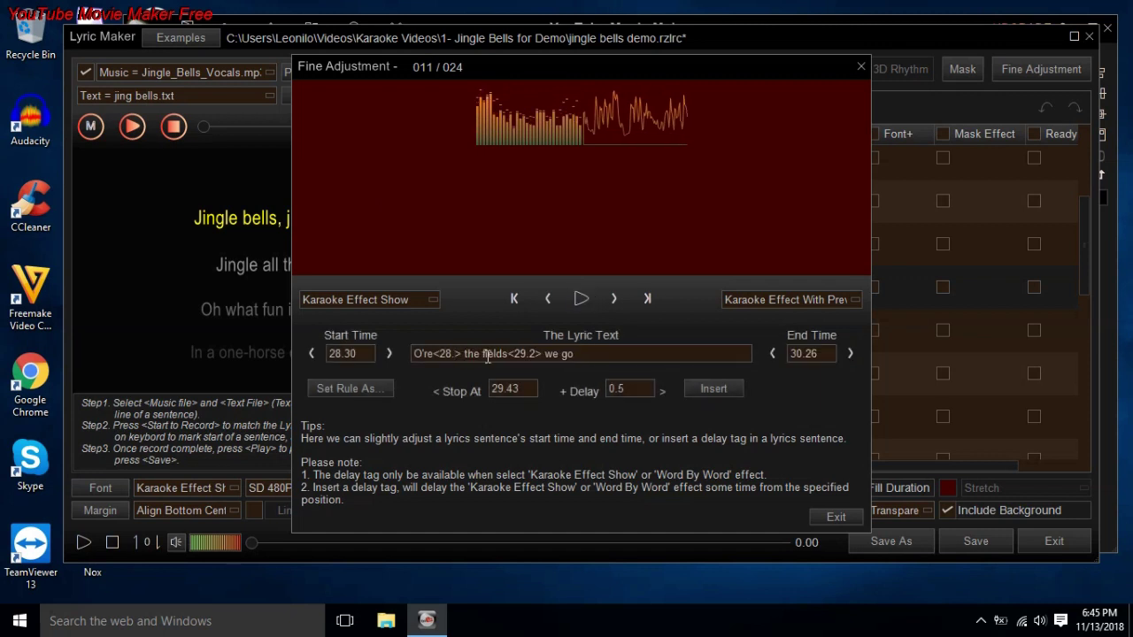
pyautogui.write('6')
pyautogui.click(582, 301)
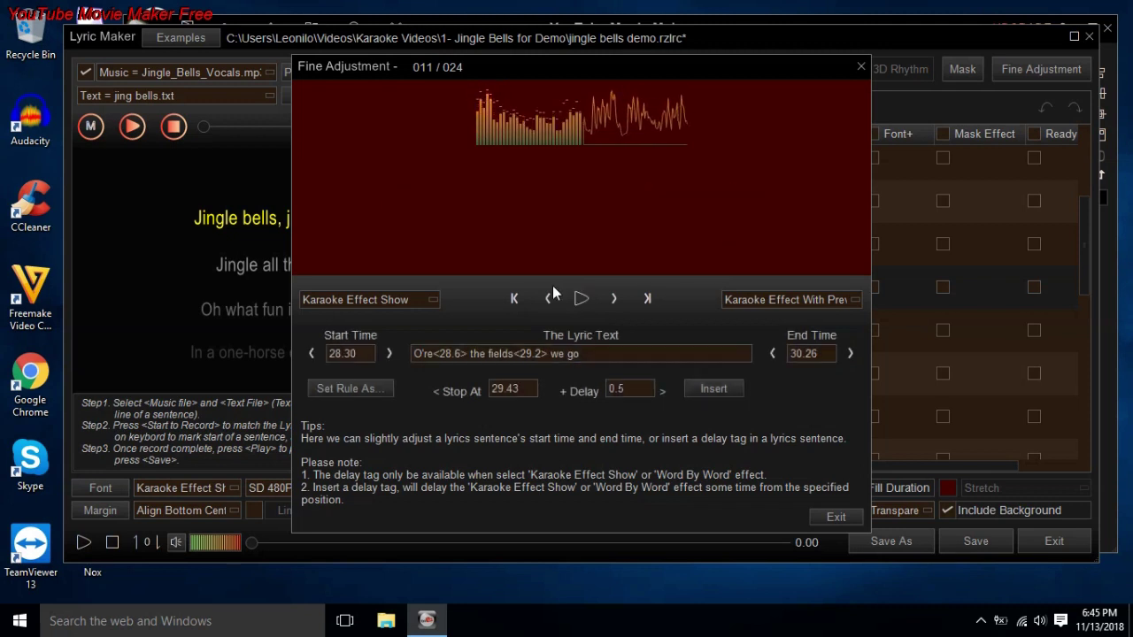
pyautogui.click(577, 301)
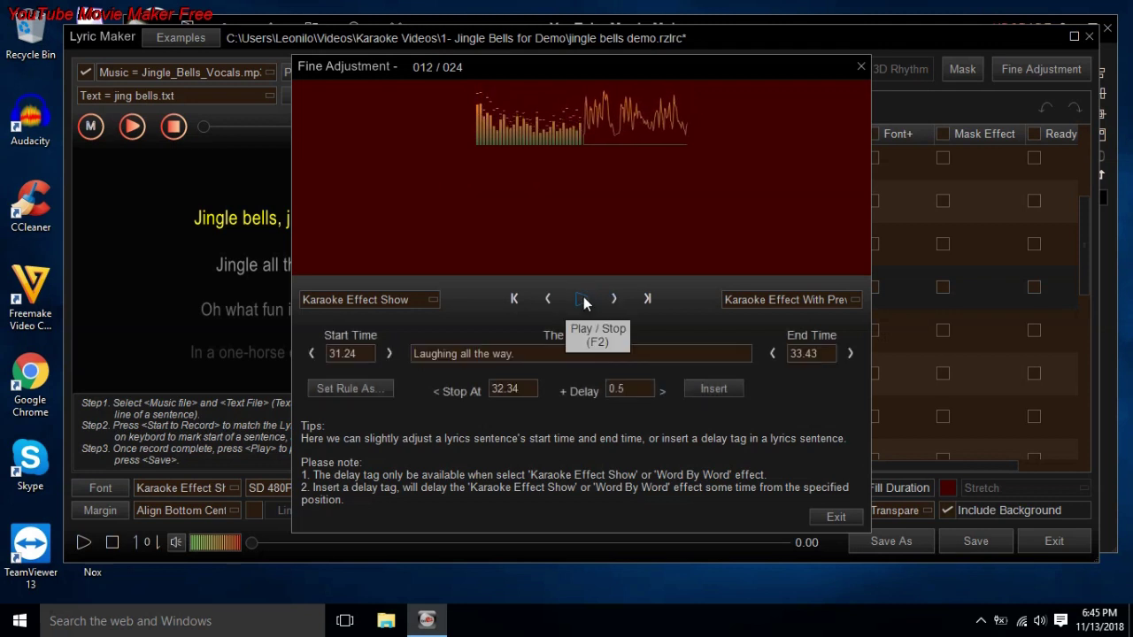
# Play the twelfth lyric line, insert a stop tag <32.> after "Laughing", and preview it.
pyautogui.click(580, 300)
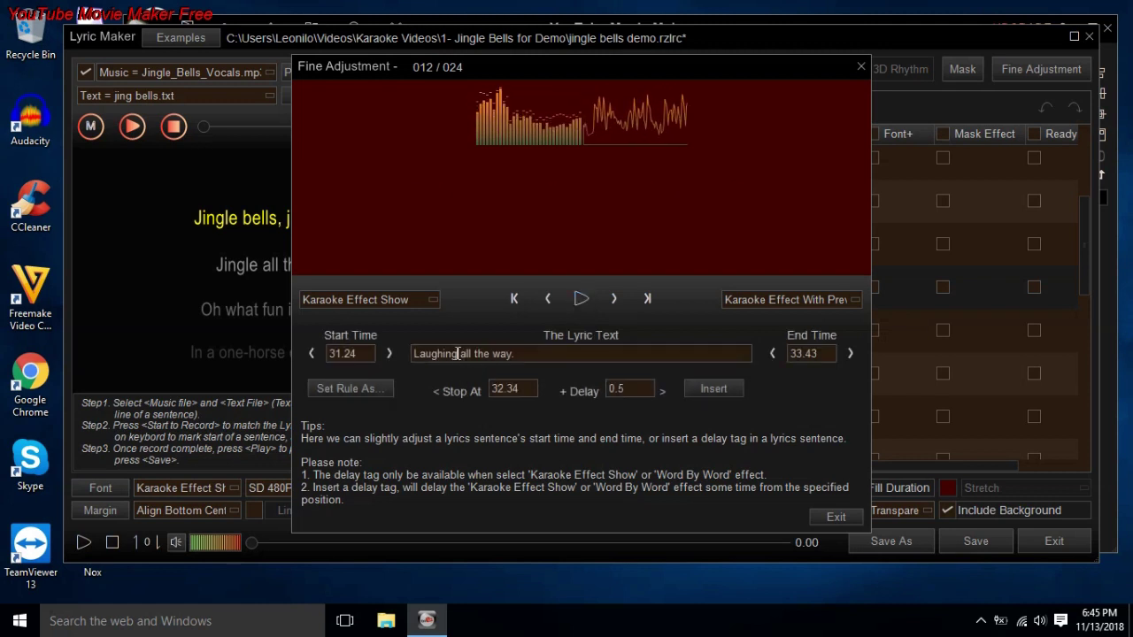
pyautogui.click(714, 390)
pyautogui.moveTo(514, 354); pyautogui.dragTo(464, 354)
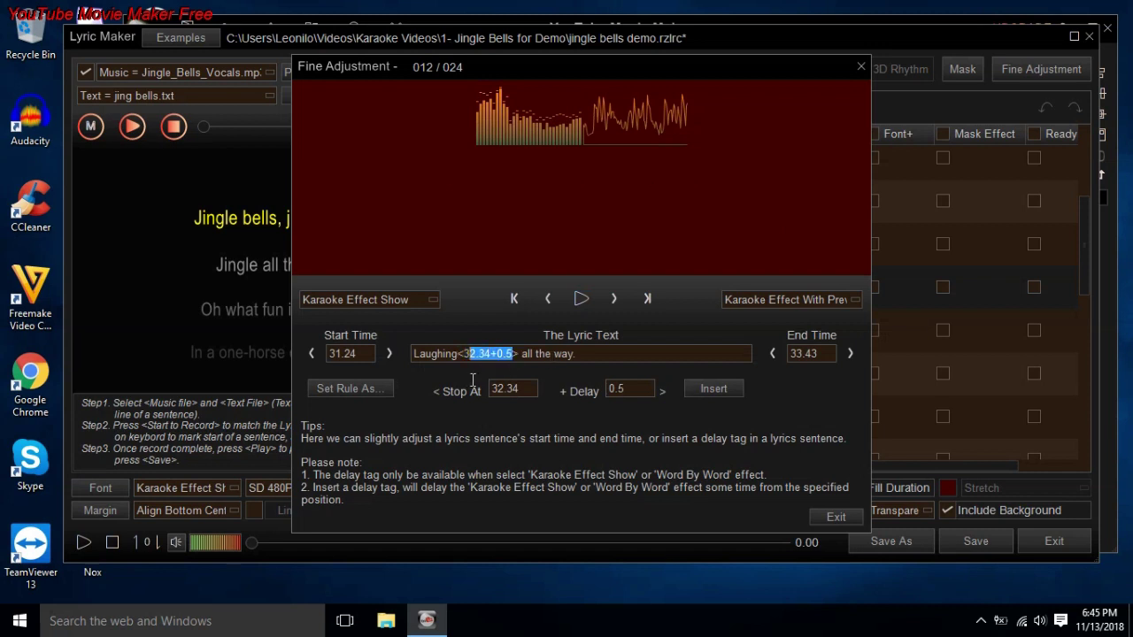
pyautogui.hotkey('shift', 'Right')
pyautogui.hotkey('shift', 'Right')
pyautogui.press('BackSpace')
pyautogui.click(580, 299)
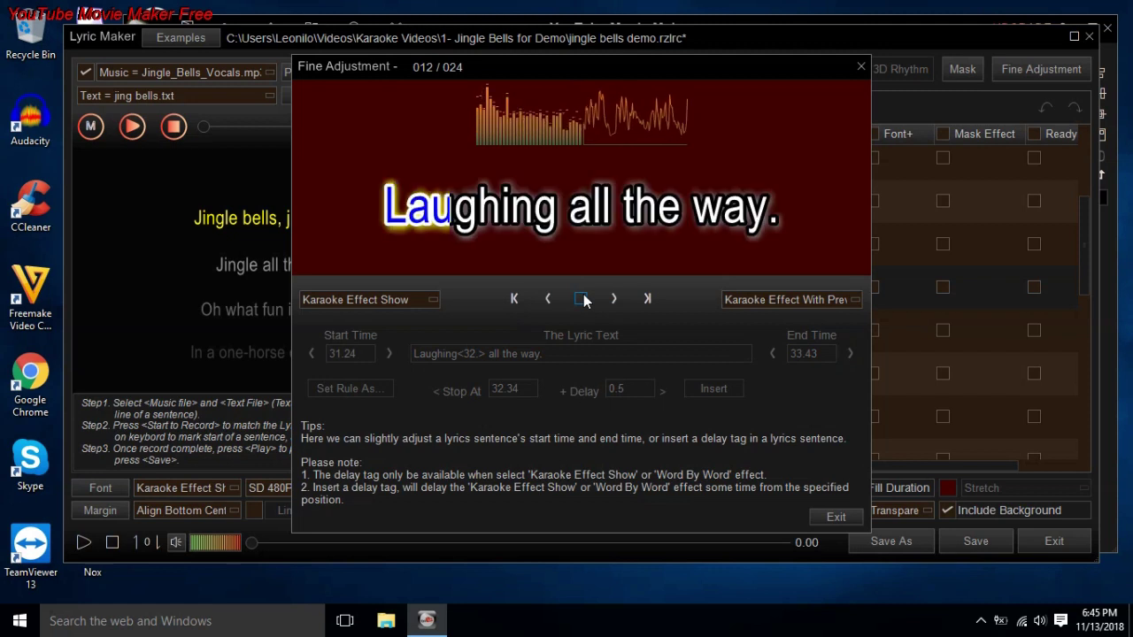
pyautogui.click(581, 300)
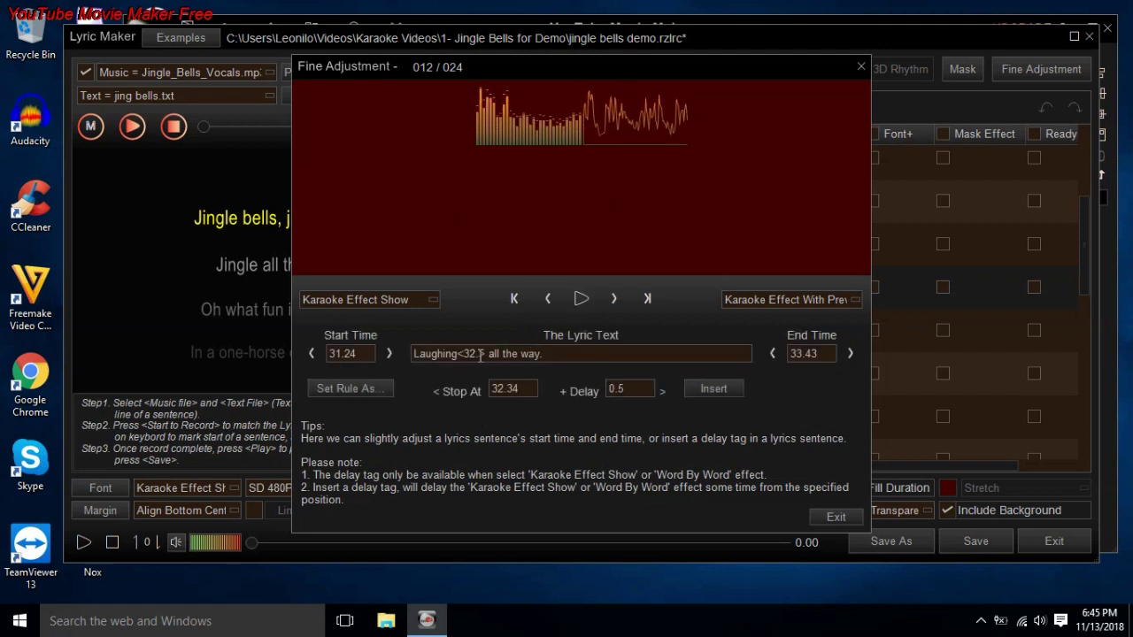
# Set the stop tag after "Laughing" to 31.8 and the twelfth line's end time to 33.13, previewing the line.
pyautogui.press('BackSpace')
pyautogui.write('1.8')
pyautogui.click(581, 300)
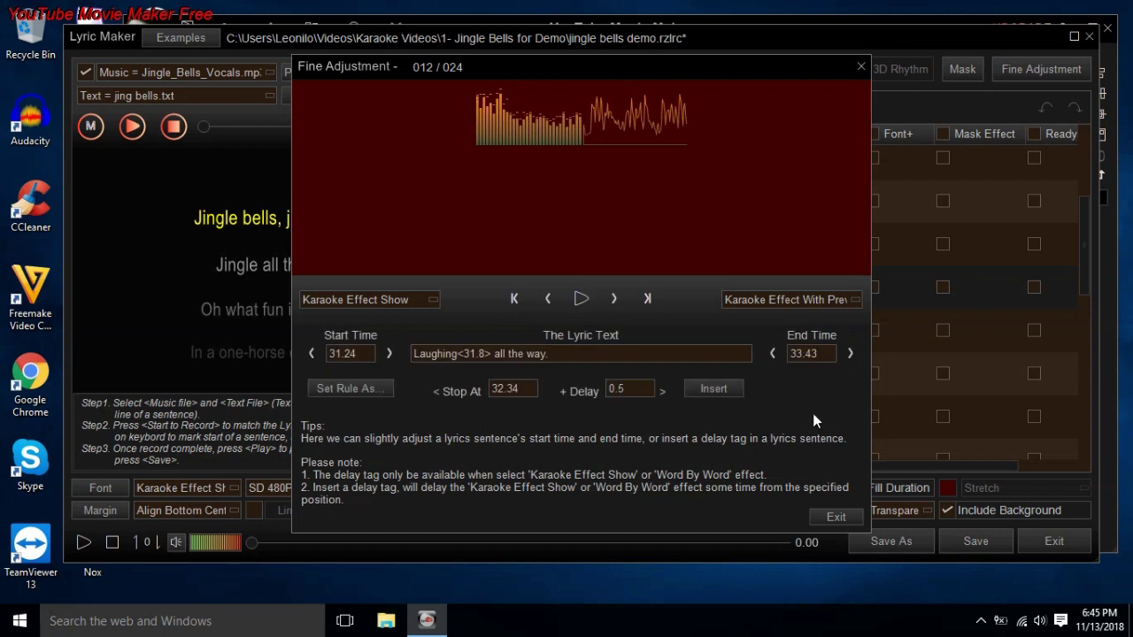
pyautogui.click(771, 354)
pyautogui.click(580, 299)
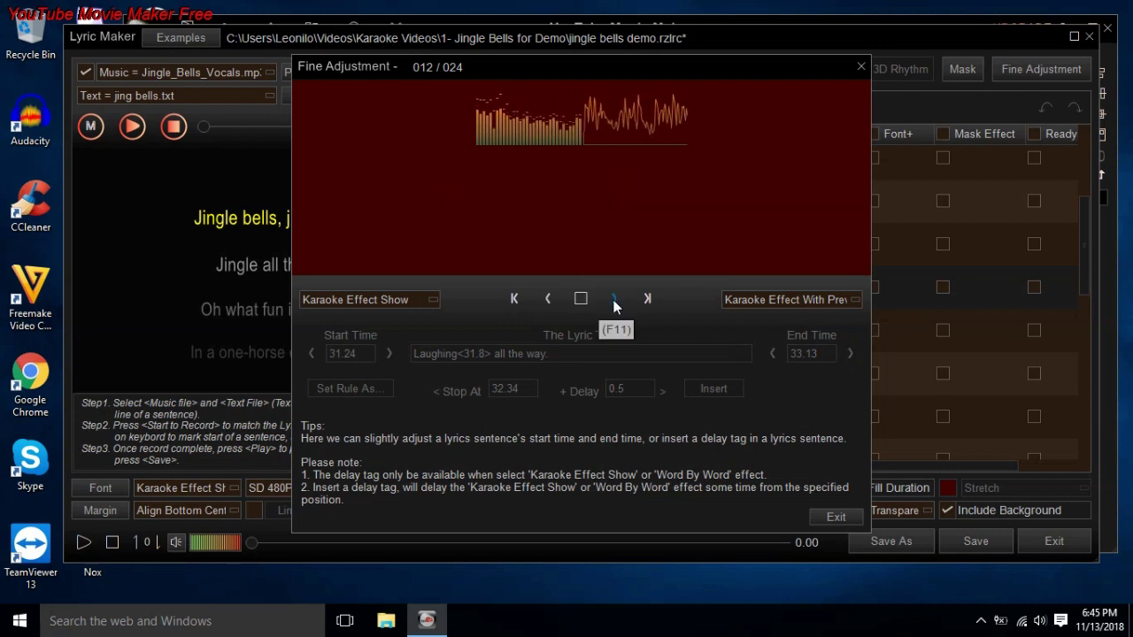
# Play the thirteenth lyric line, insert a stop tag <33.5> before "on", and preview it.
pyautogui.click(580, 300)
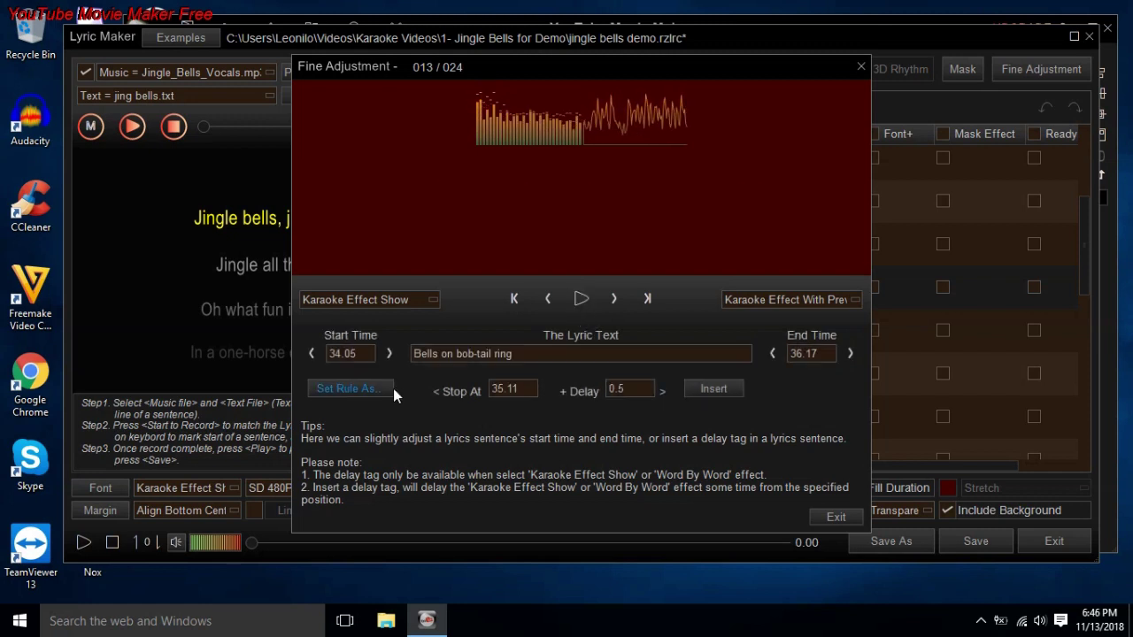
pyautogui.click(714, 388)
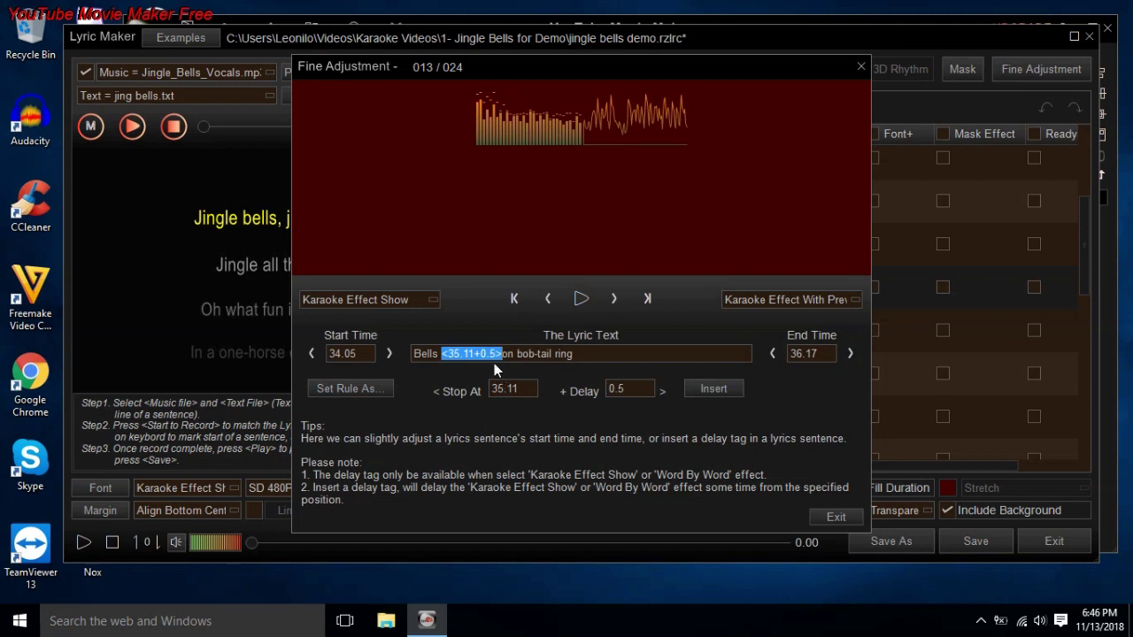
pyautogui.moveTo(494, 356); pyautogui.dragTo(454, 378)
pyautogui.write('3.5')
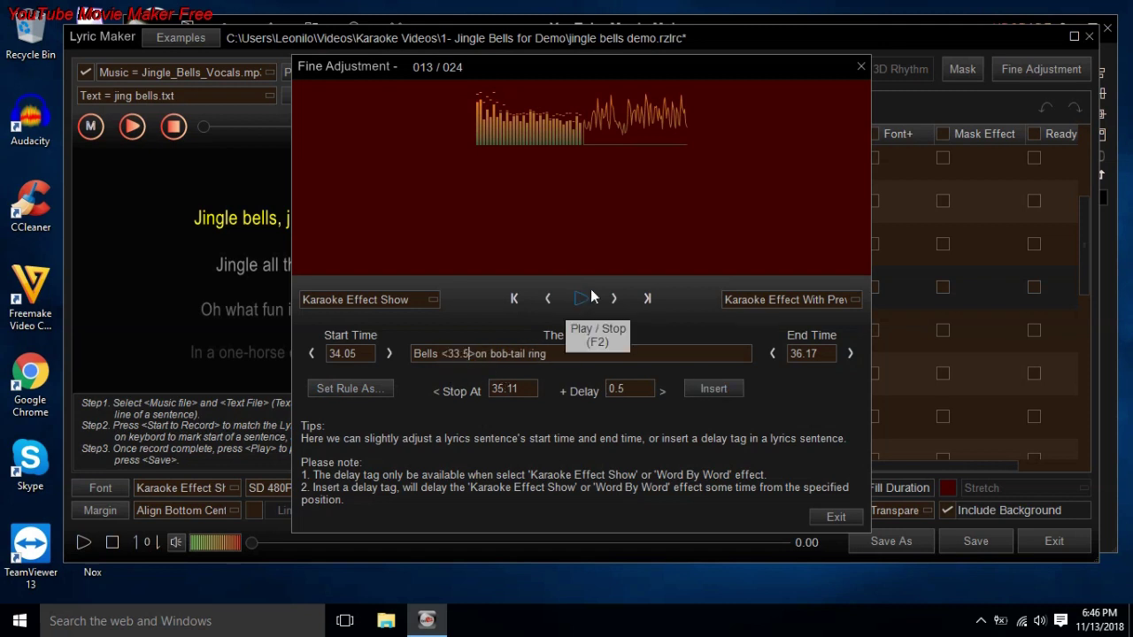
pyautogui.click(592, 298)
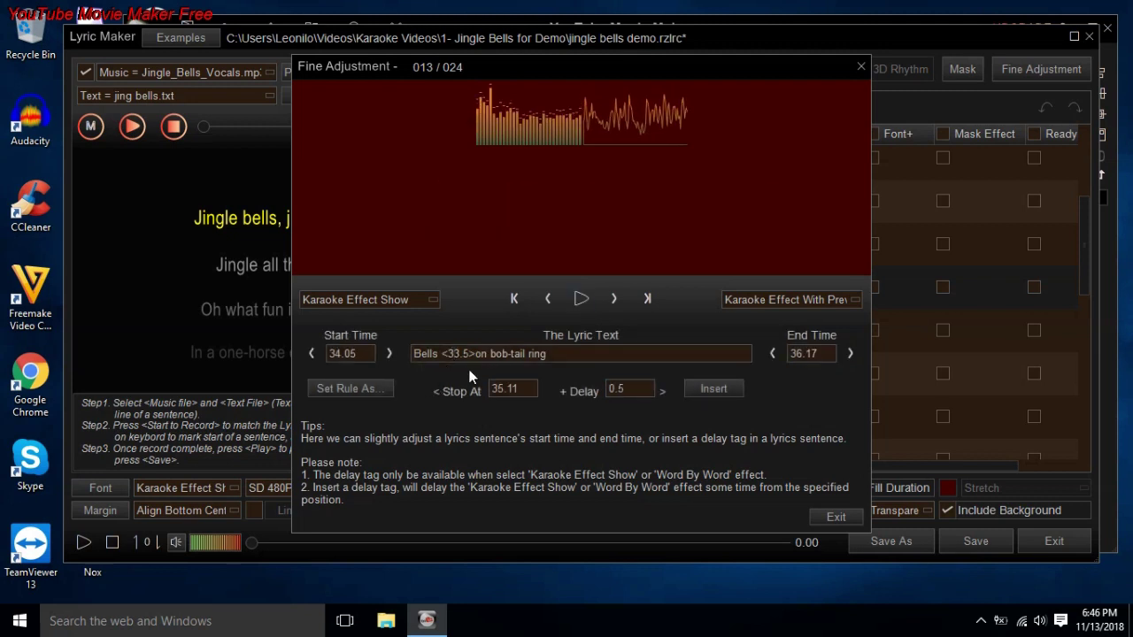
# Set the stop tag before "on" in the thirteenth line to 34.5 and preview the line.
pyautogui.press('BackSpace')
pyautogui.write('4')
pyautogui.click(580, 300)
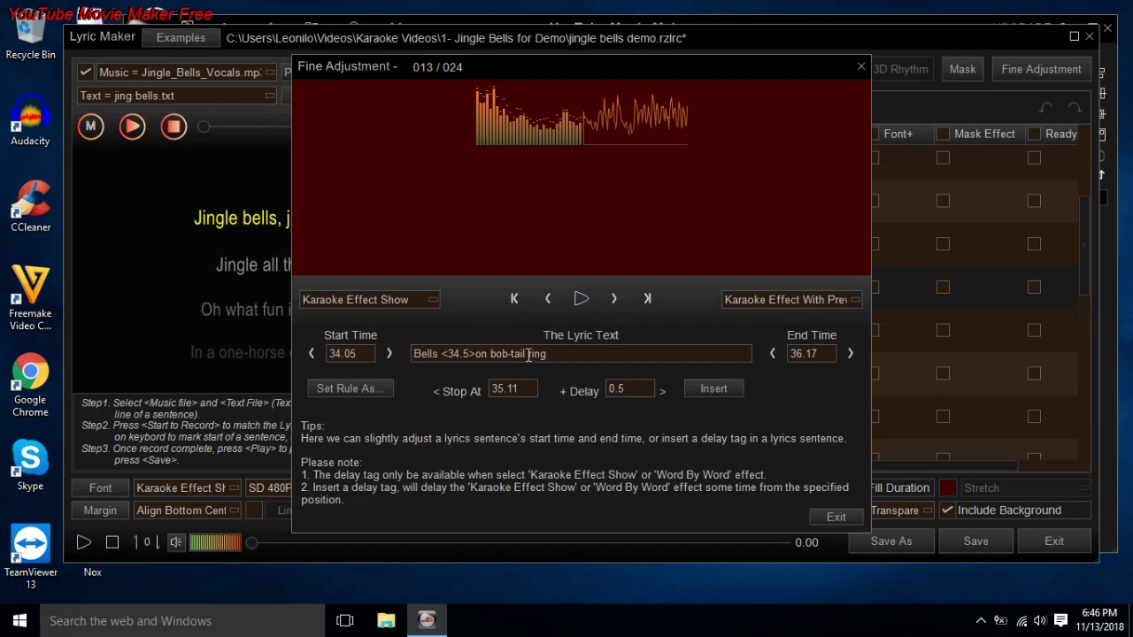
pyautogui.click(580, 299)
# Insert a stop tag <34.7> before "bob-tail" in the thirteenth lyric line.
pyautogui.click(713, 388)
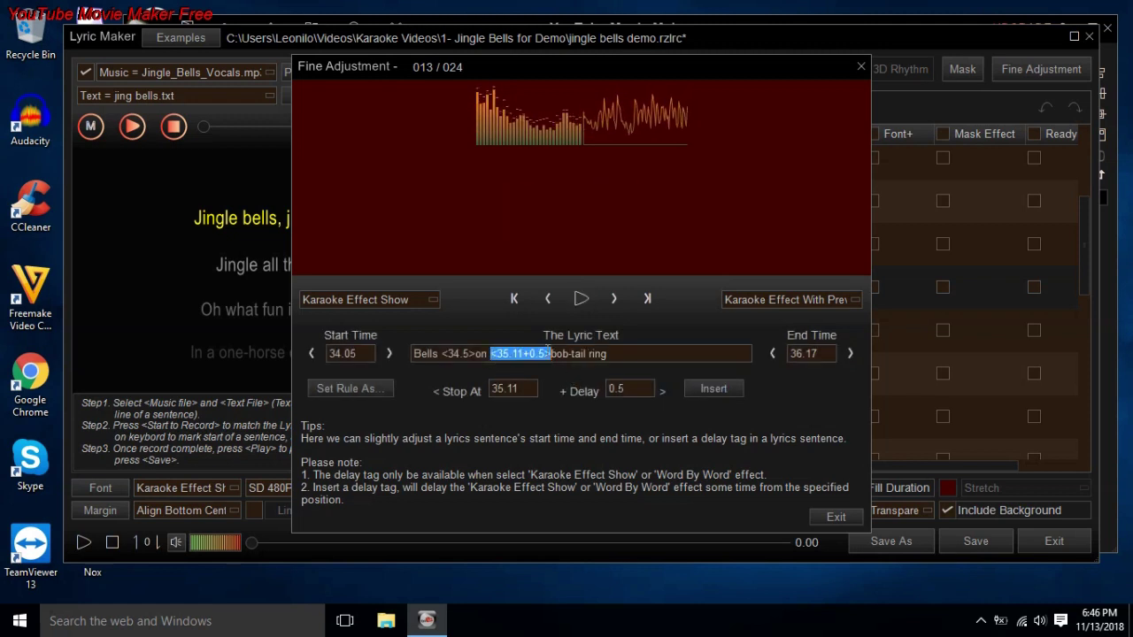
pyautogui.moveTo(546, 353); pyautogui.dragTo(505, 396)
pyautogui.write('4.')
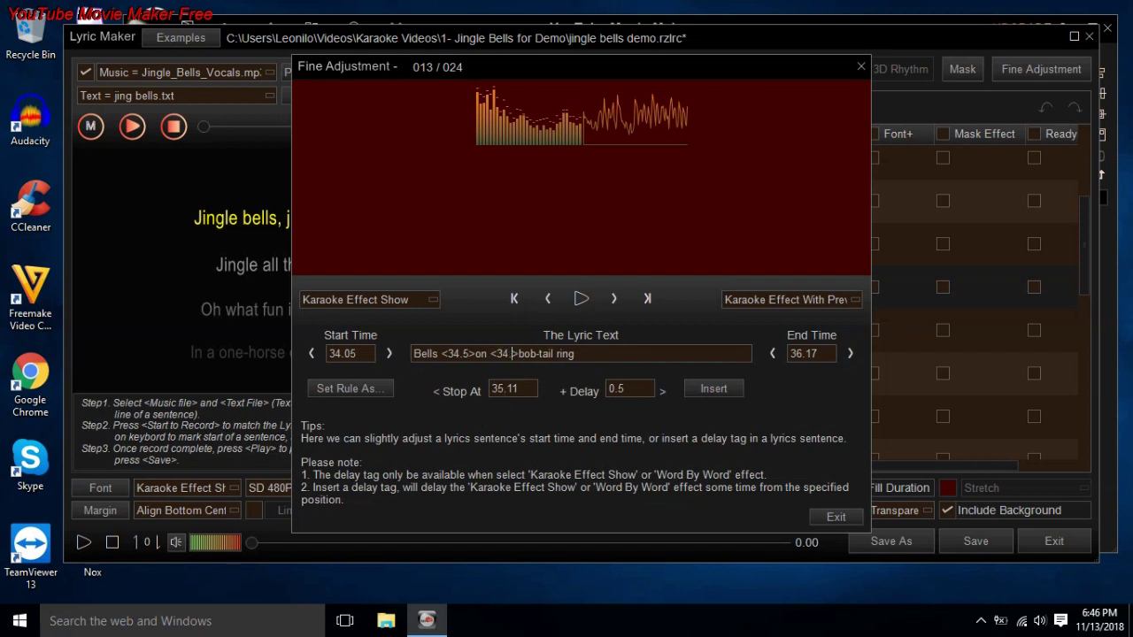
pyautogui.write('7')
# Insert a stop tag <35.5> before "ring" in the thirteenth lyric line and preview the line.
pyautogui.click(711, 389)
pyautogui.moveTo(616, 356); pyautogui.dragTo(589, 379)
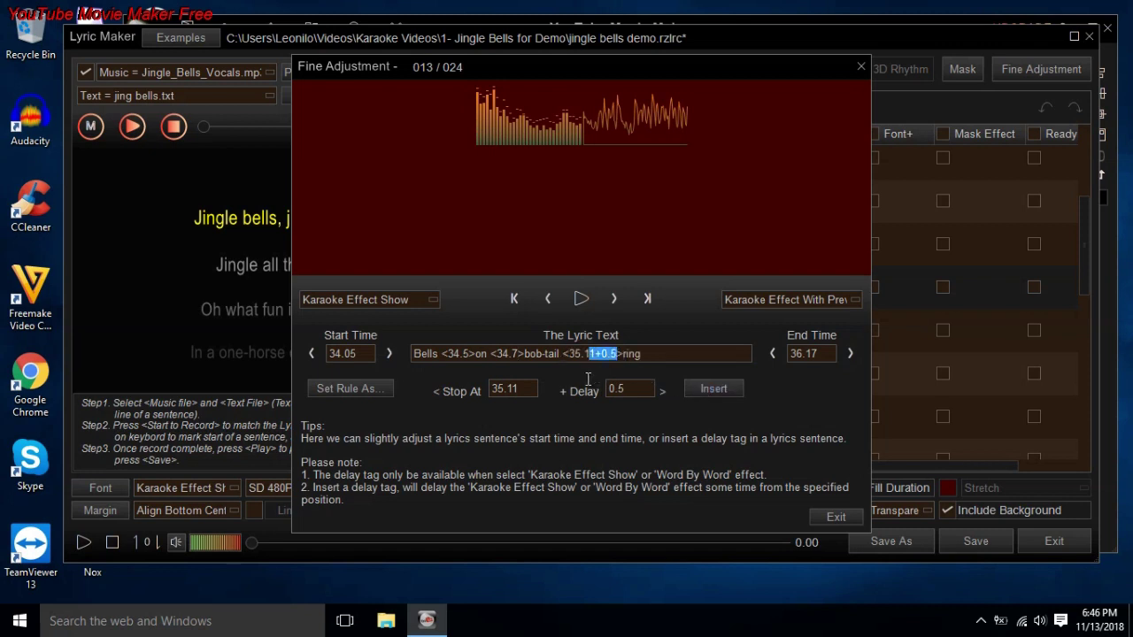
pyautogui.write('5')
pyautogui.click(571, 305)
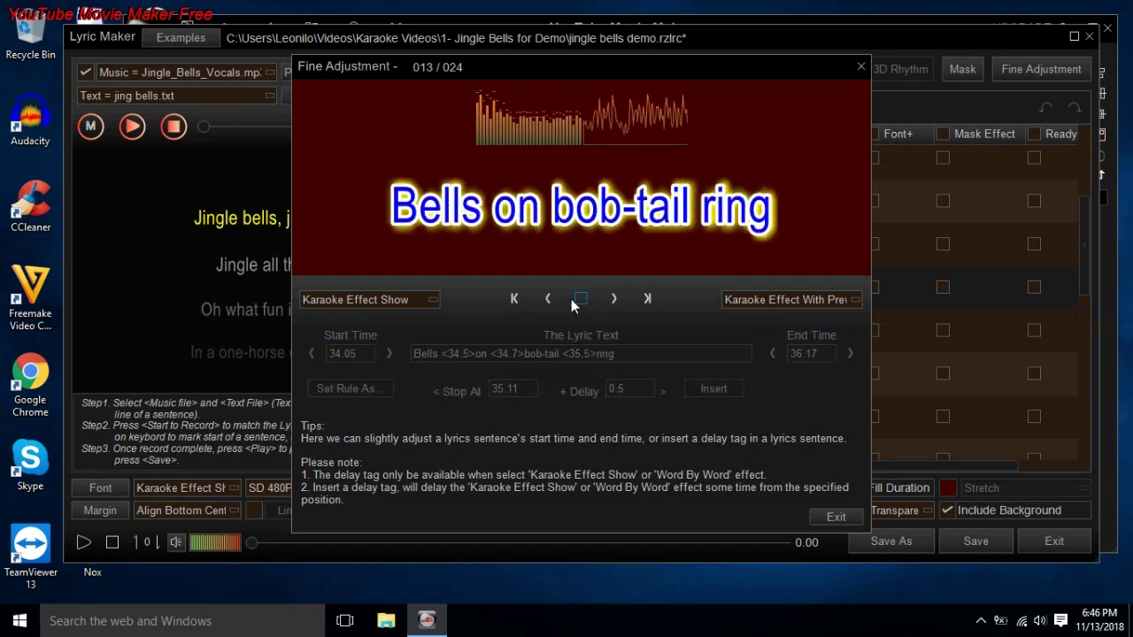
# Set the thirteenth line's stop tag before "ring" to 35.4 and the one before "bob-tail" to 34.65.
pyautogui.press('BackSpace')
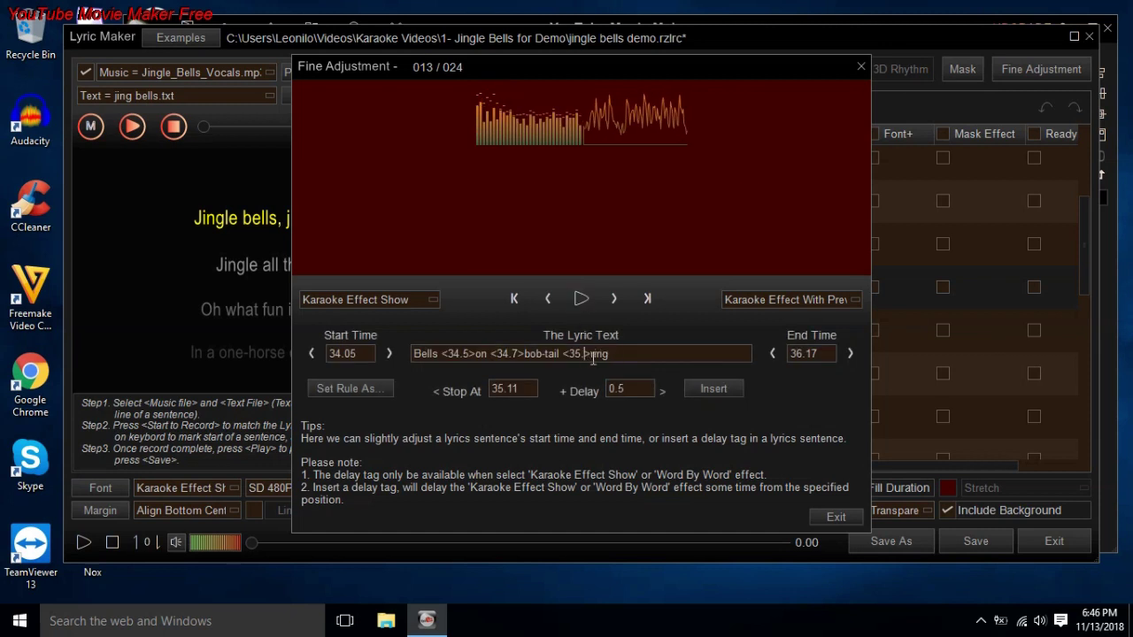
pyautogui.write('4')
pyautogui.click(521, 354)
pyautogui.press('BackSpace')
pyautogui.write('65')
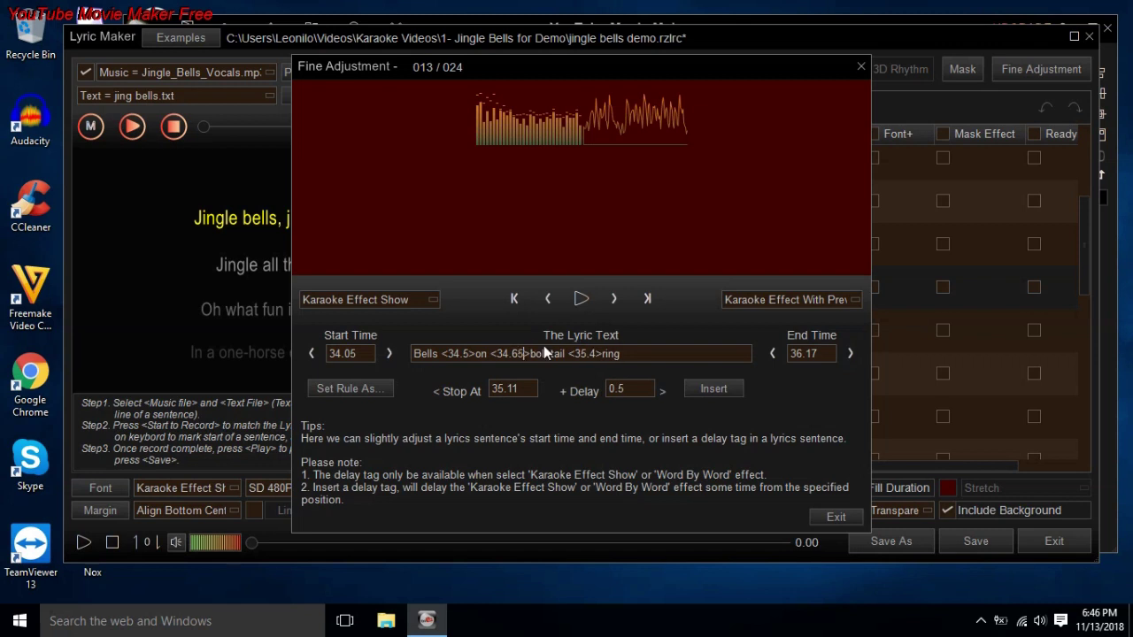
# Preview the thirteenth lyric line with its current stop tags.
pyautogui.click(580, 300)
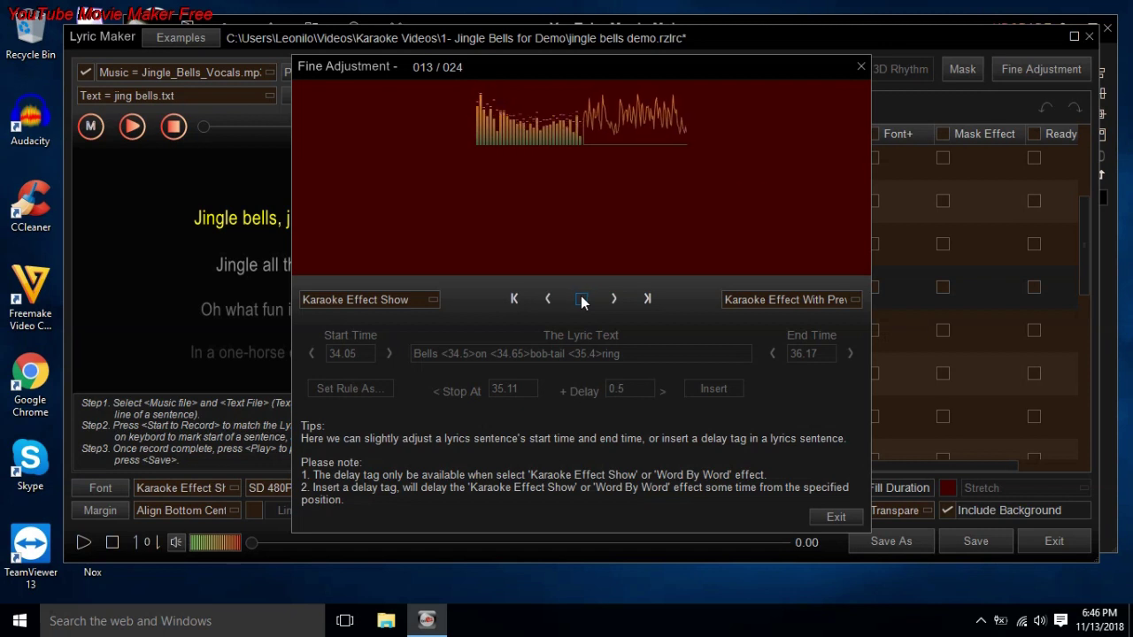
pyautogui.click(581, 300)
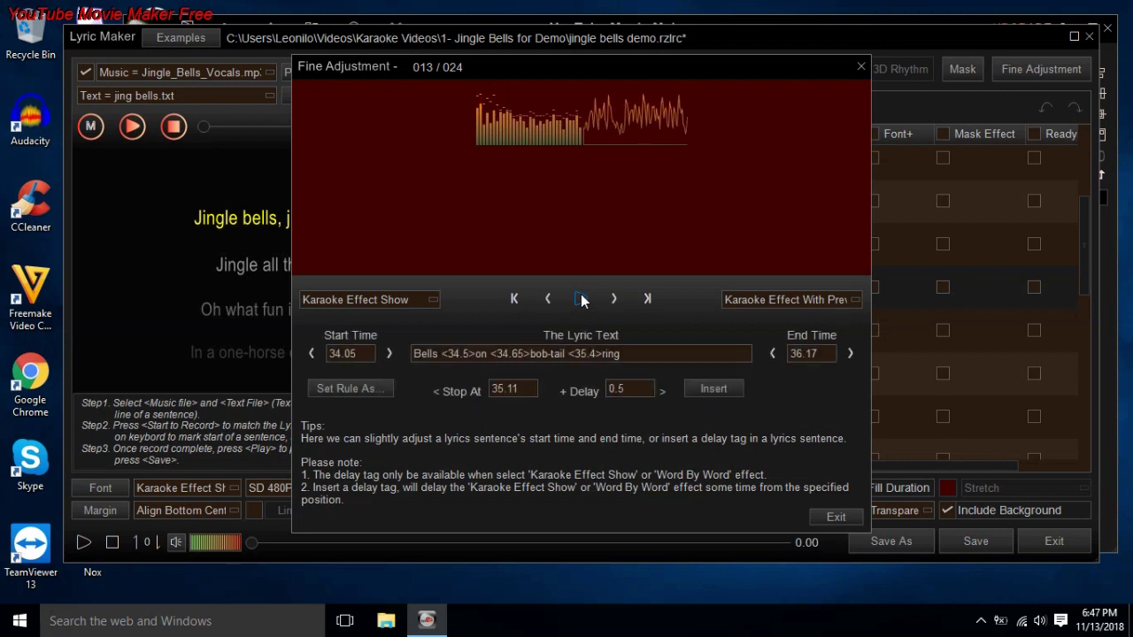
pyautogui.click(582, 300)
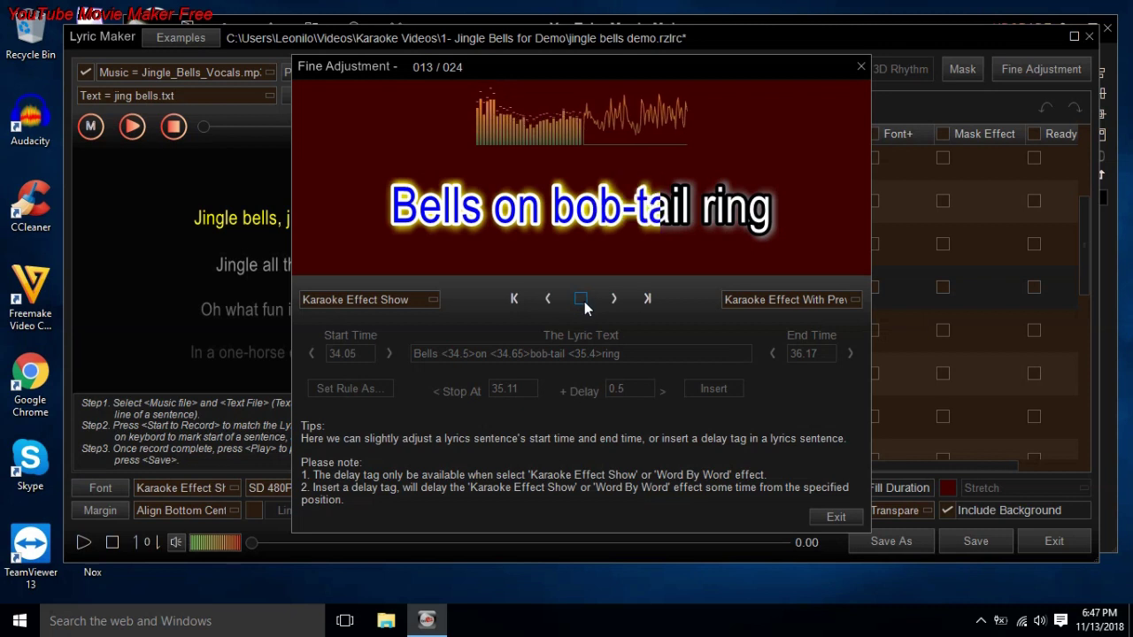
# Insert a stop tag <37.2> after "Making" in the fourteenth lyric line and preview the line.
pyautogui.click(608, 303)
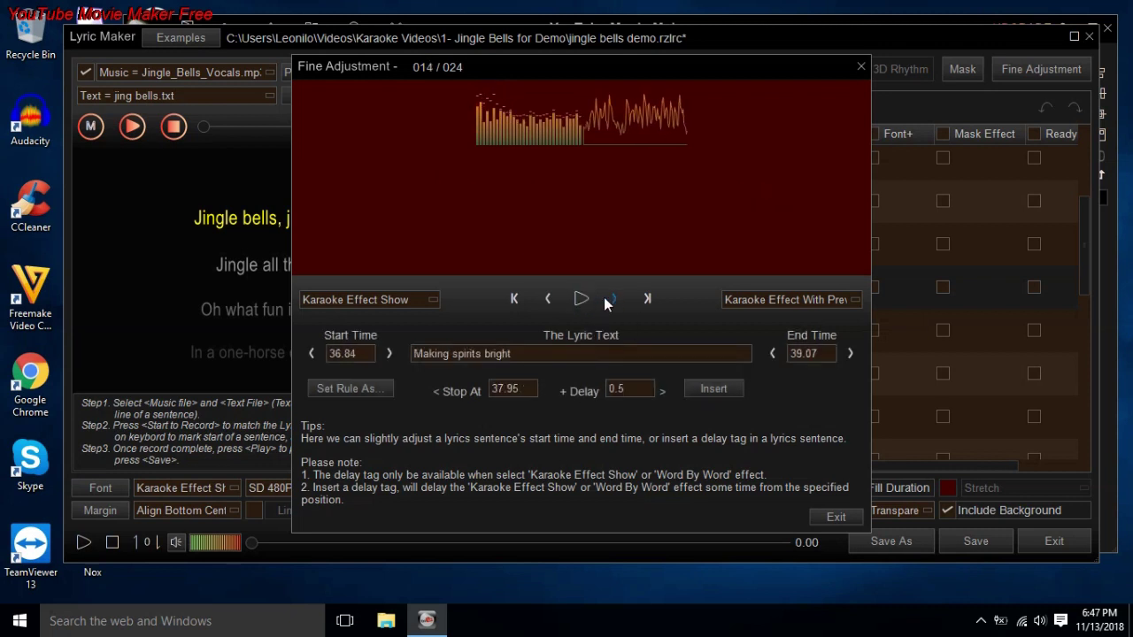
pyautogui.click(592, 301)
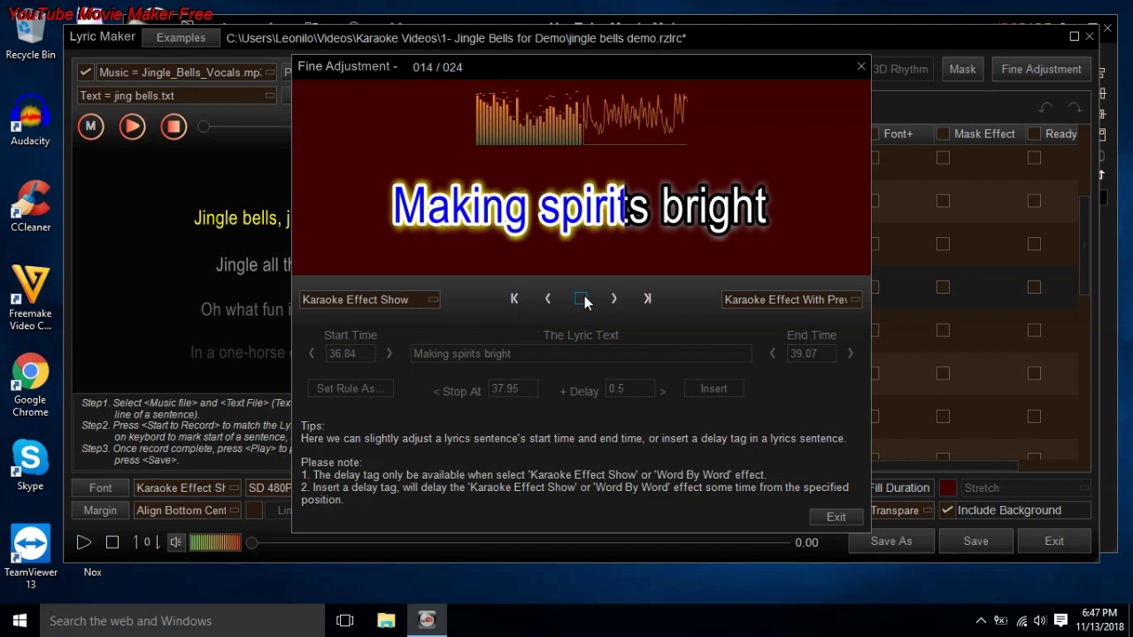
pyautogui.click(580, 303)
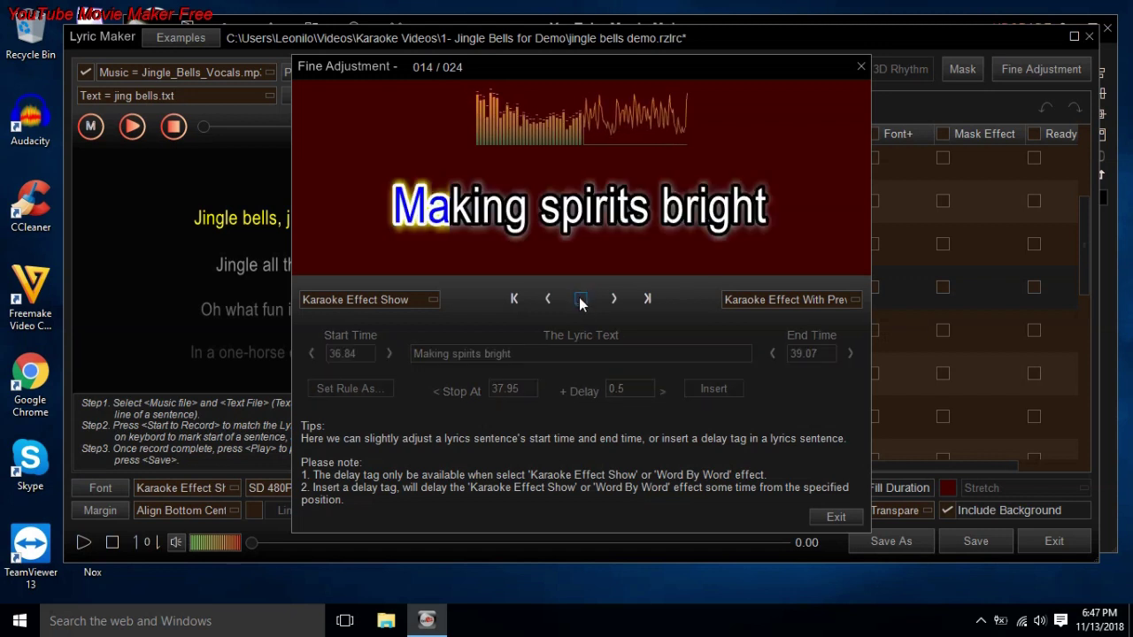
pyautogui.click(580, 302)
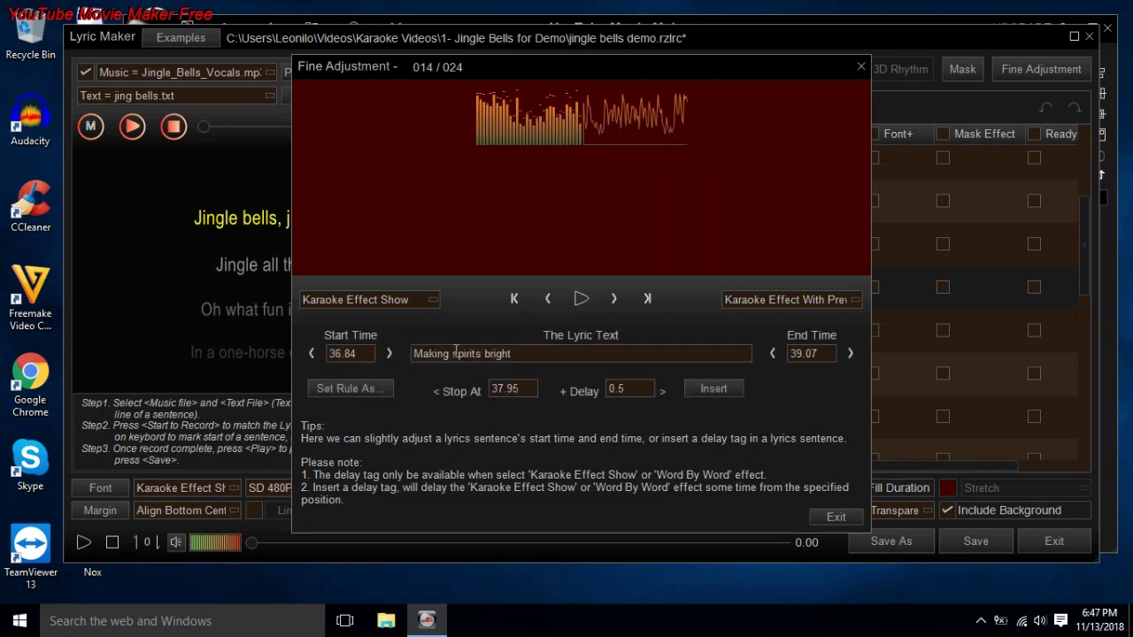
pyautogui.click(714, 389)
pyautogui.moveTo(506, 361); pyautogui.dragTo(461, 372)
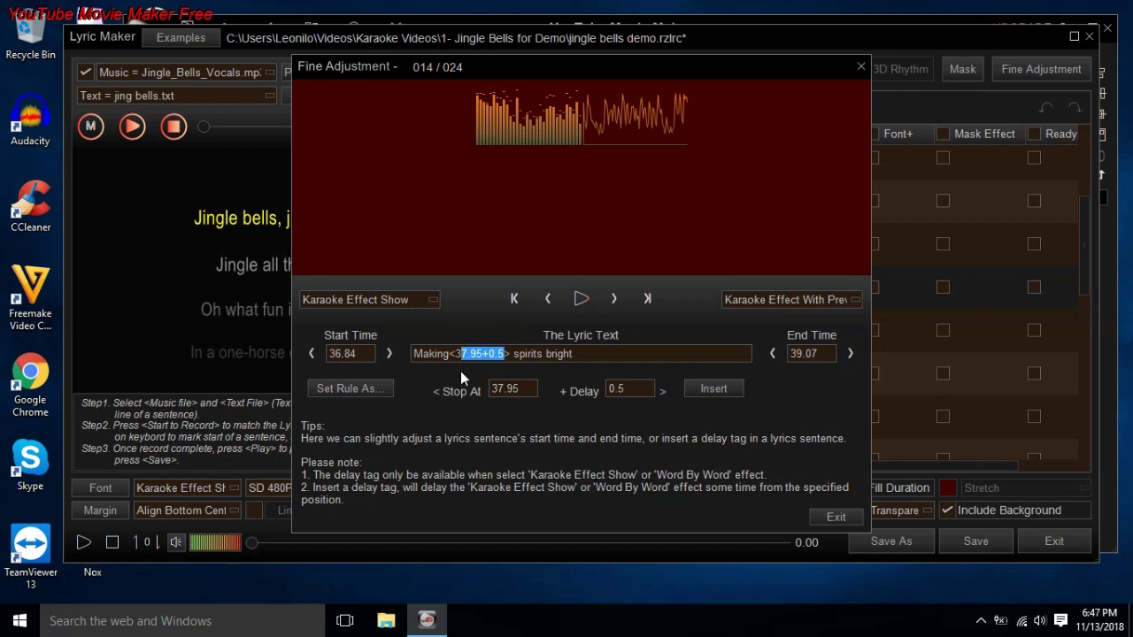
pyautogui.write('7.2')
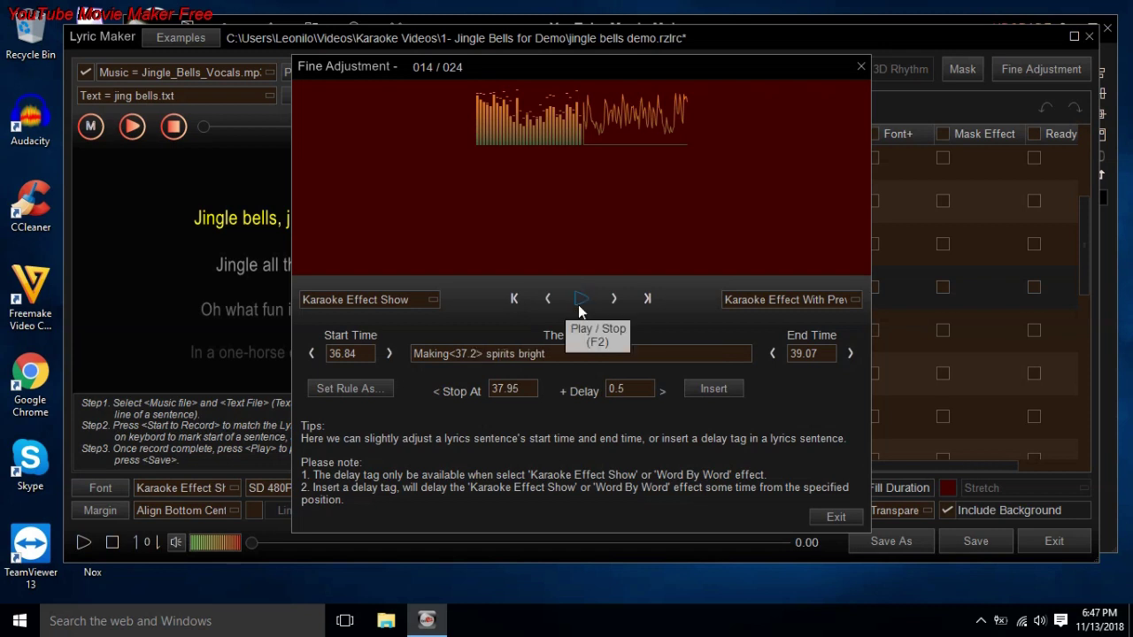
pyautogui.click(579, 301)
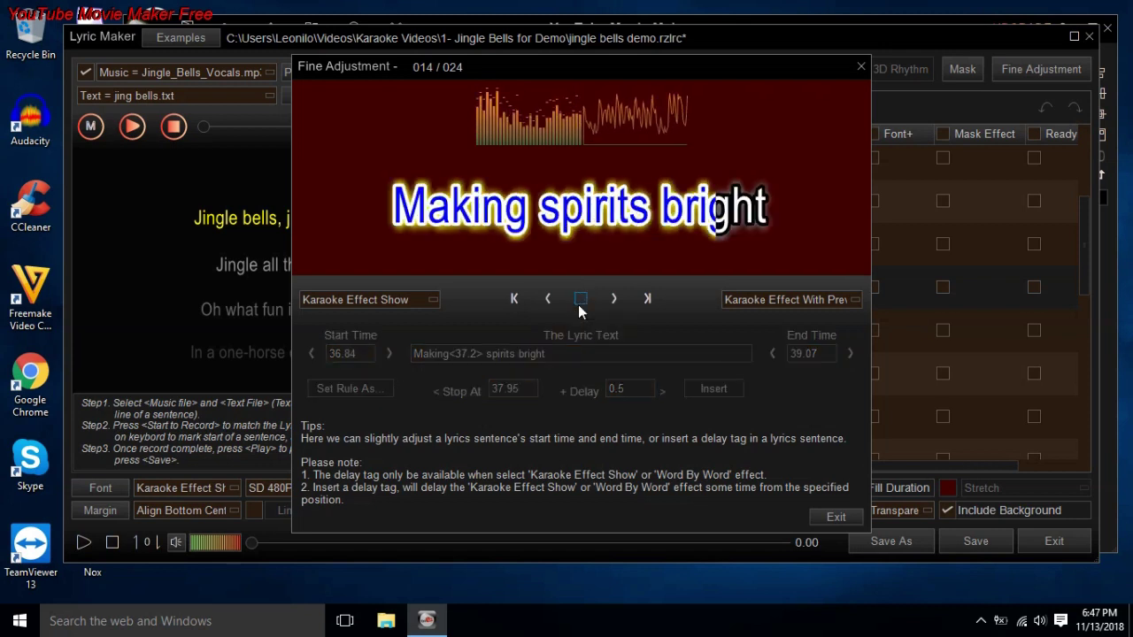
# Insert a stop tag <40.> after "fun" in the fifteenth lyric line and preview the line.
pyautogui.click(577, 305)
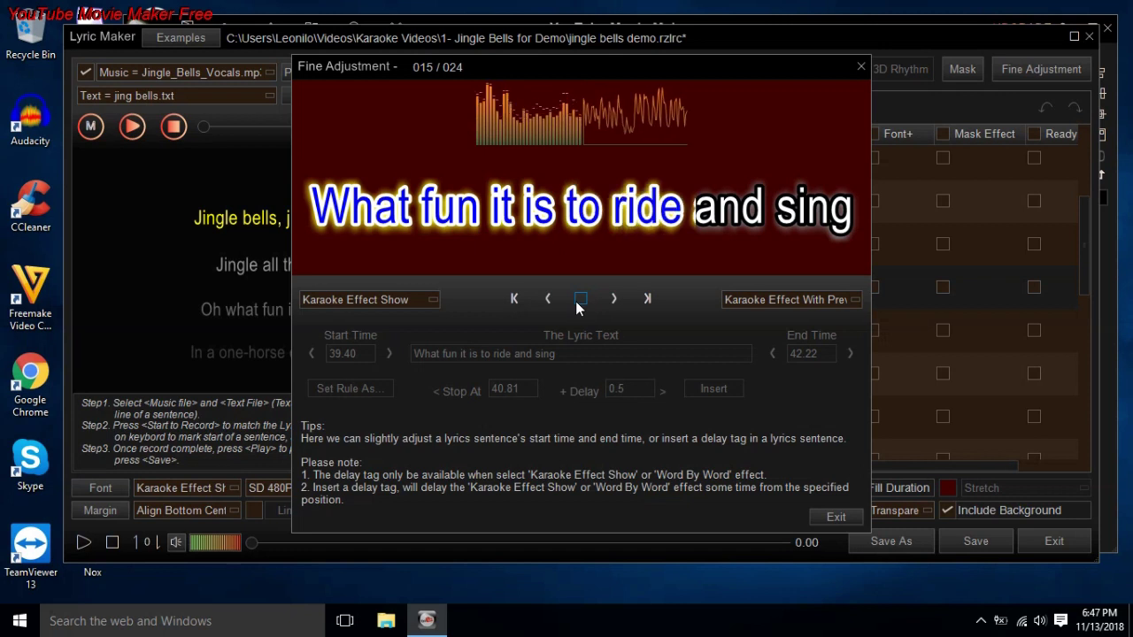
pyautogui.click(577, 305)
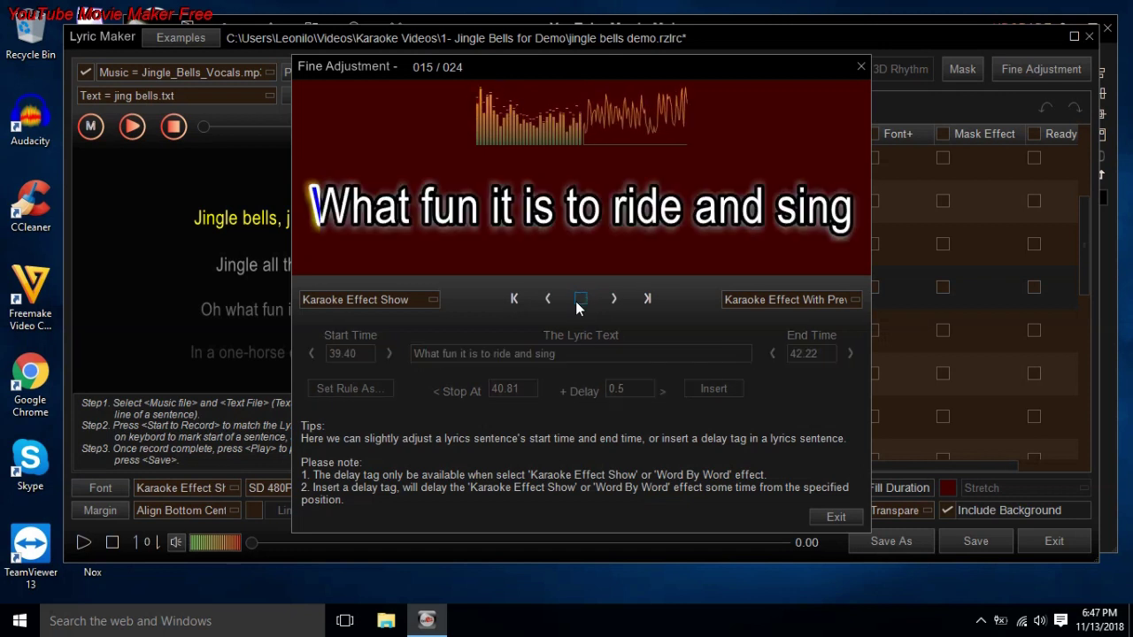
pyautogui.click(577, 306)
pyautogui.click(577, 306)
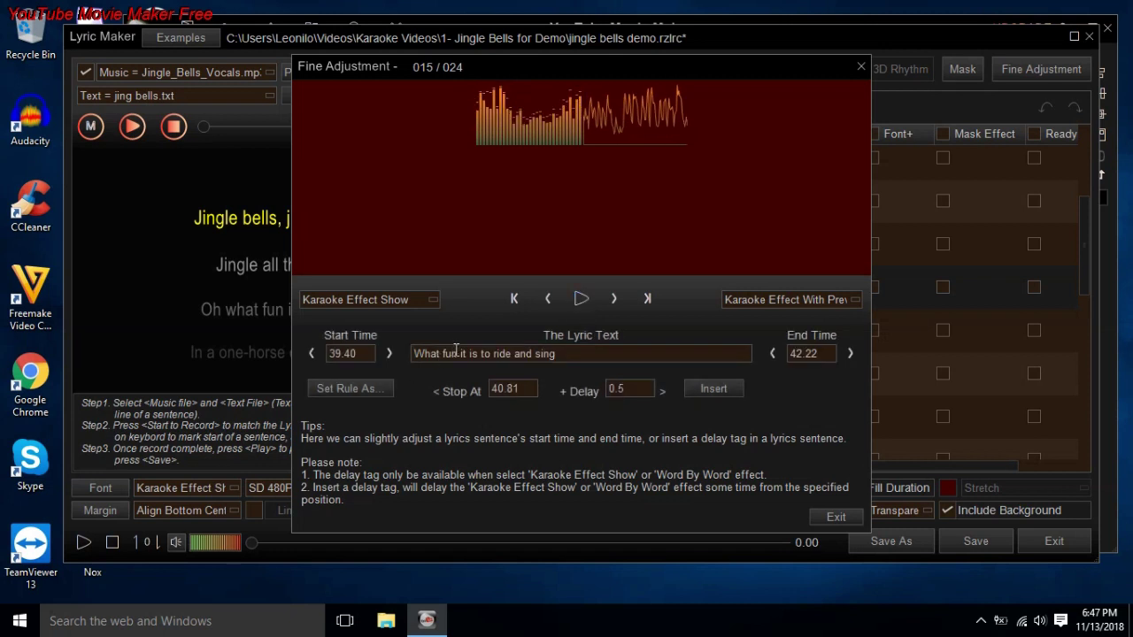
pyautogui.click(699, 391)
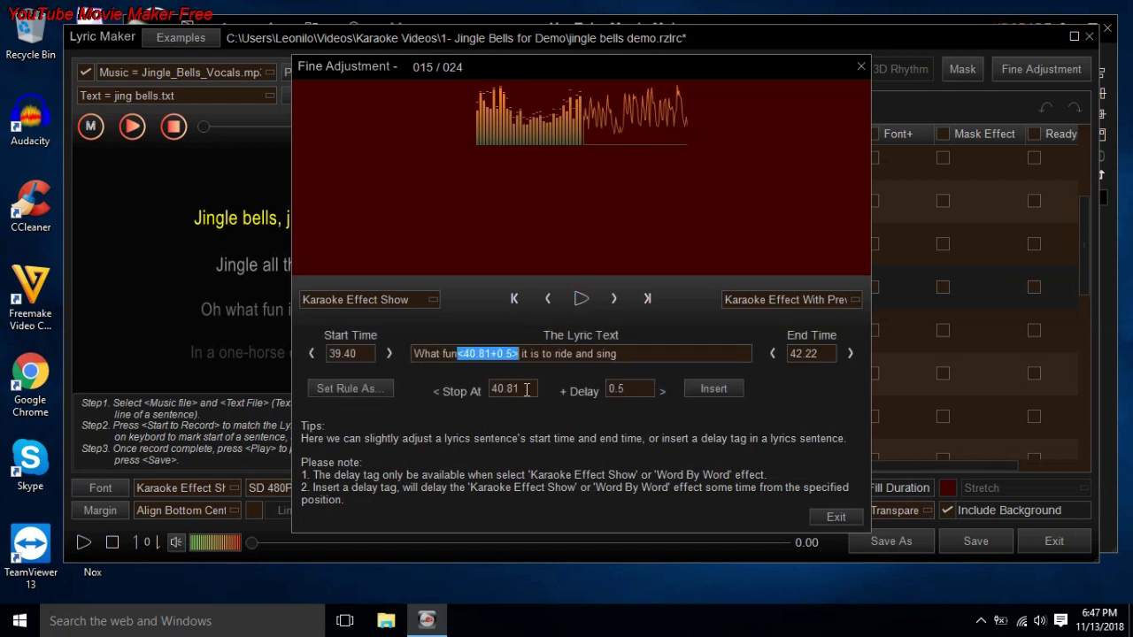
pyautogui.moveTo(512, 356); pyautogui.dragTo(478, 384)
pyautogui.press('BackSpace')
pyautogui.click(582, 300)
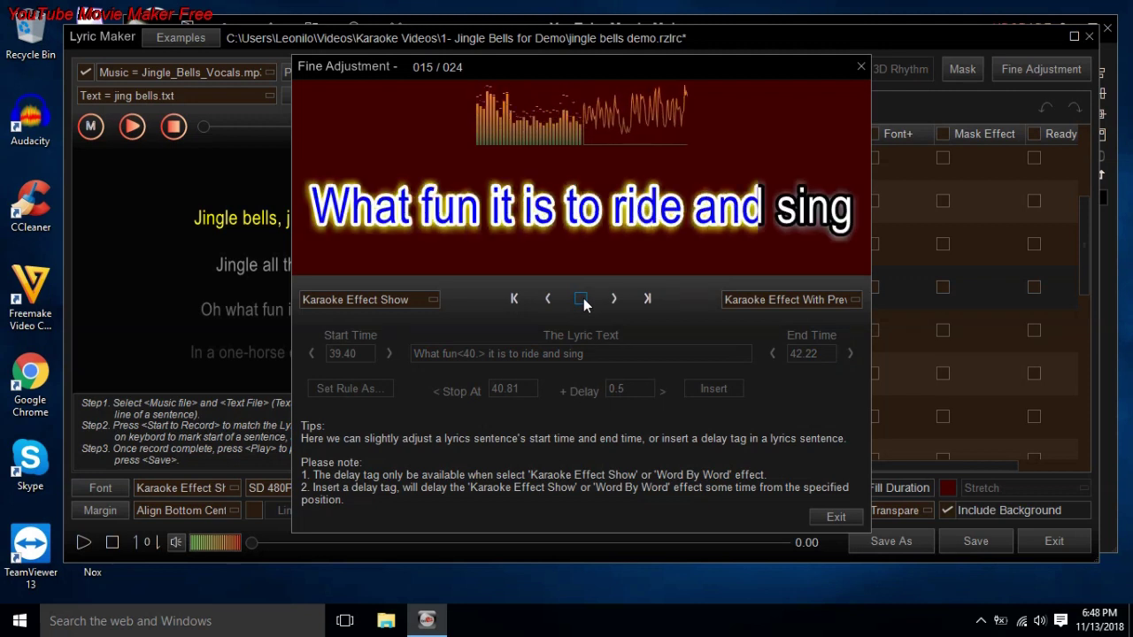
pyautogui.click(581, 301)
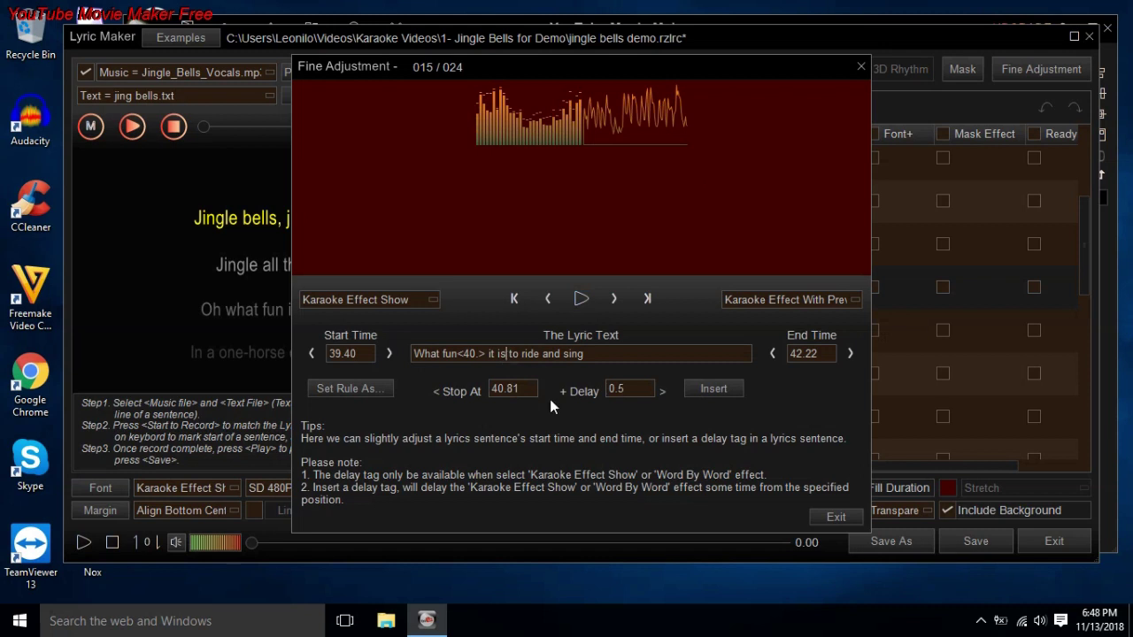
# Insert a stop tag <40.5> after "is" in the fifteenth lyric line and preview the result.
pyautogui.click(697, 395)
pyautogui.moveTo(563, 353); pyautogui.dragTo(527, 386)
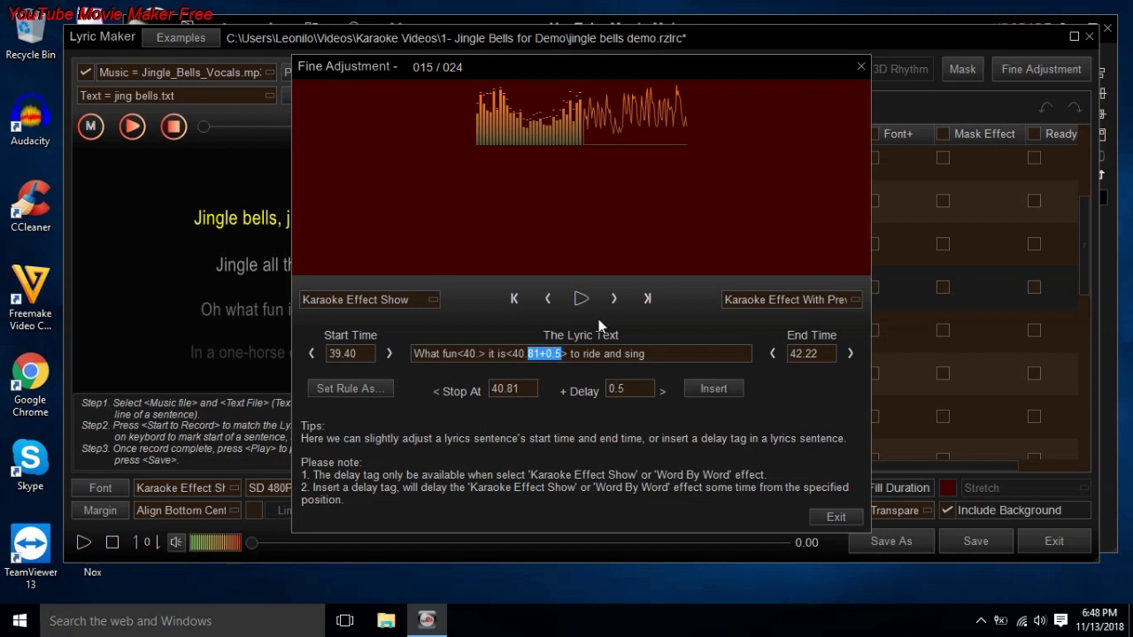
pyautogui.write('5')
pyautogui.click(581, 299)
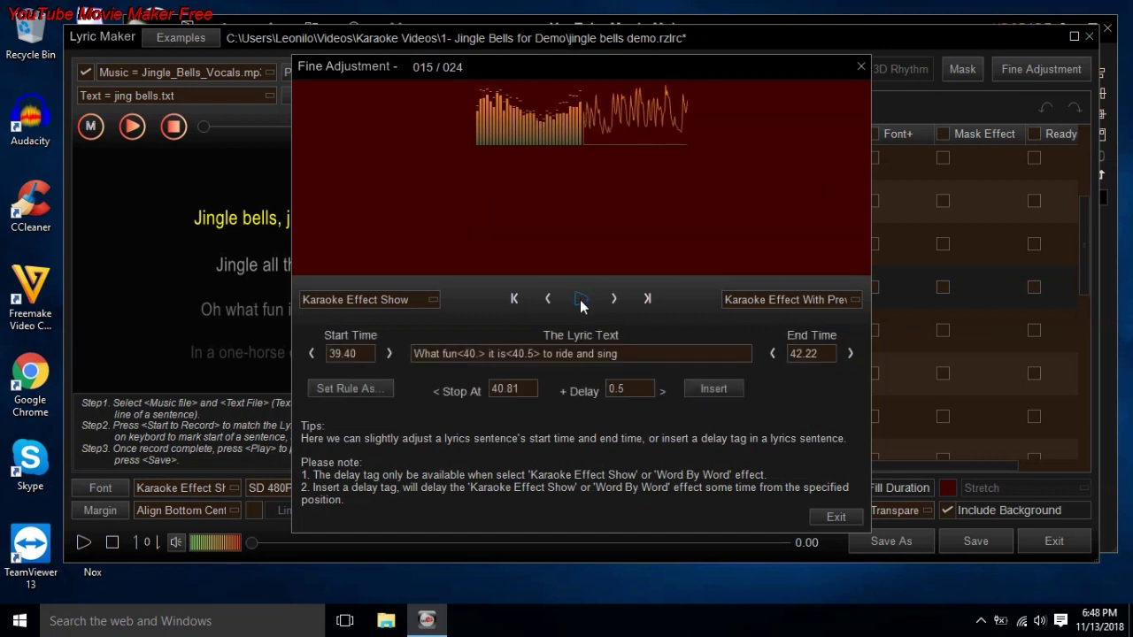
pyautogui.click(581, 301)
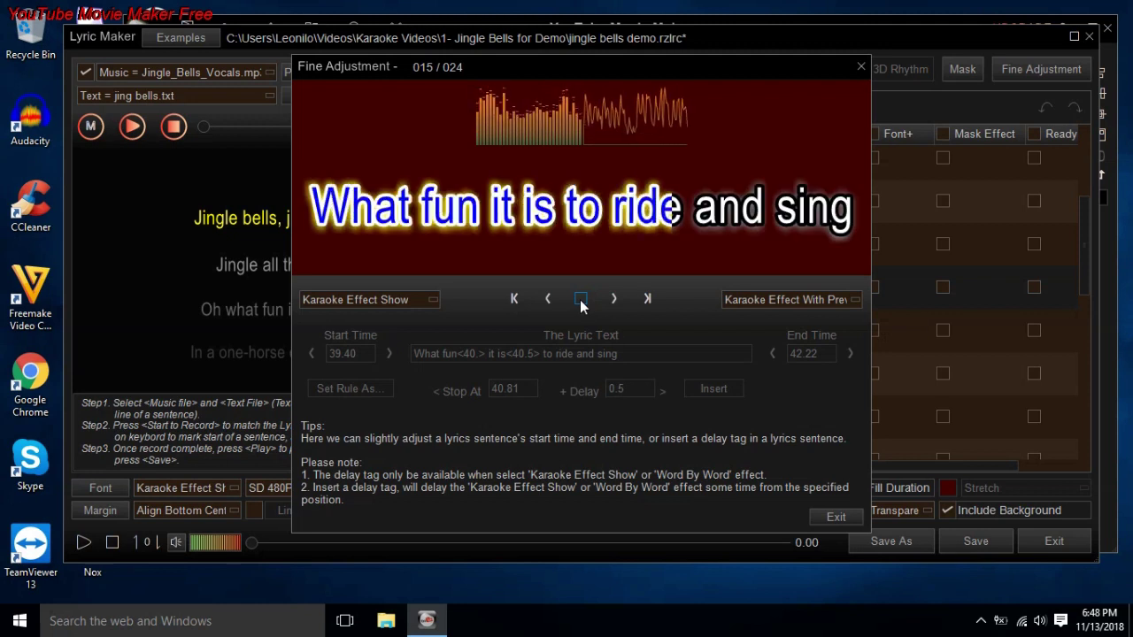
# Add a .1 delay to the fifteenth line's stop tag after "is" and preview the line.
pyautogui.click(537, 353)
pyautogui.write('+.1')
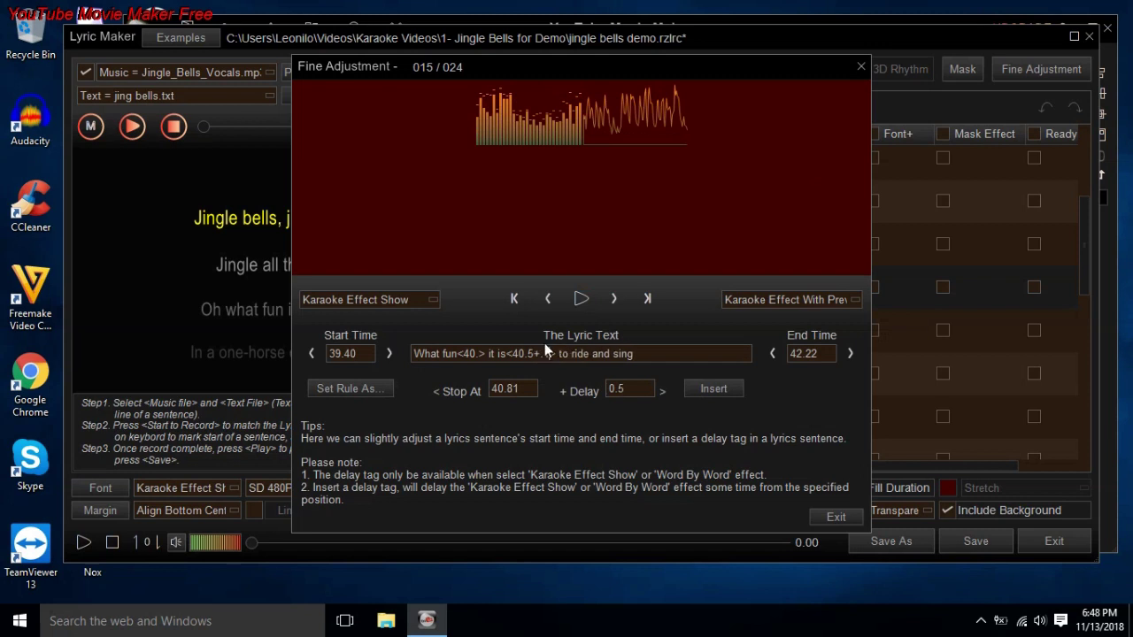
pyautogui.click(580, 300)
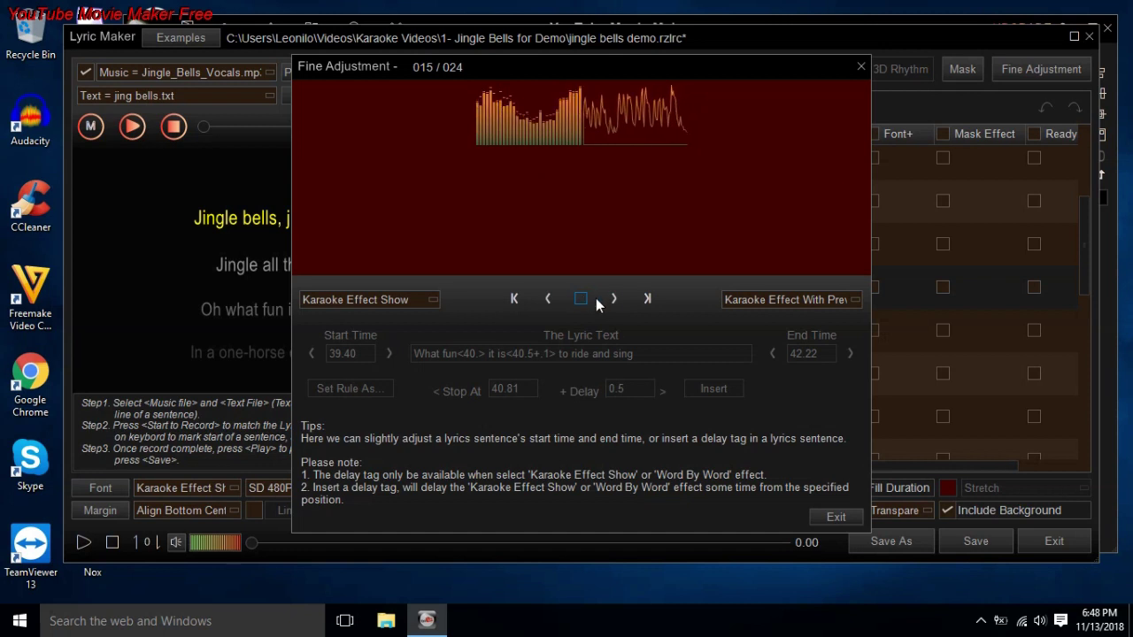
# Insert a stop tag <43.1> after "sleighing" in the sixteenth lyric line and preview the line.
pyautogui.click(614, 299)
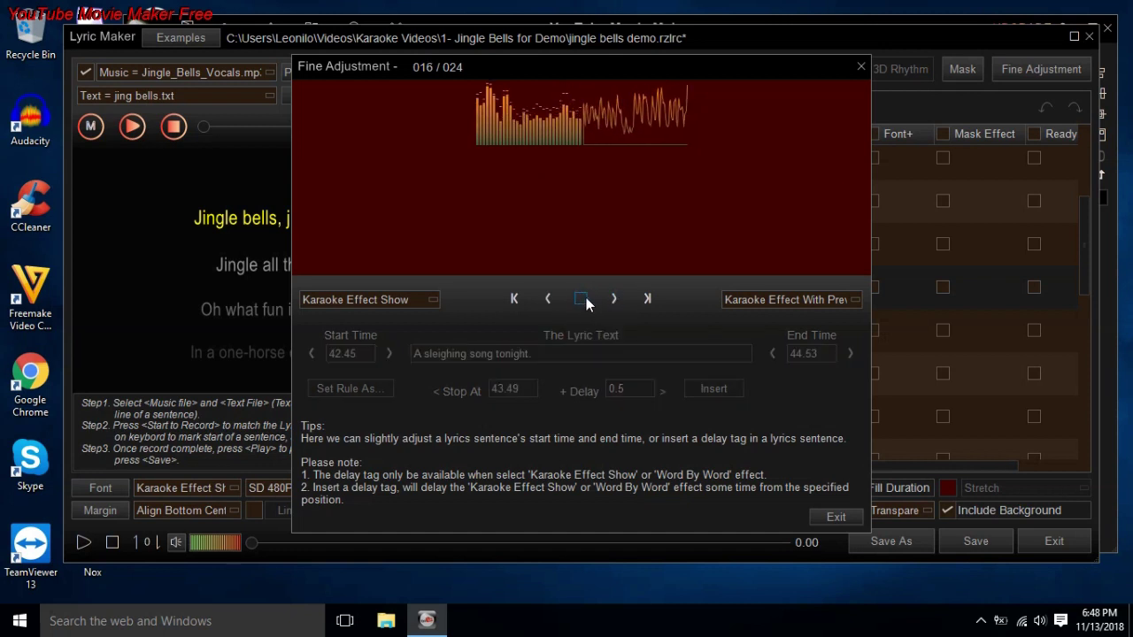
pyautogui.click(581, 300)
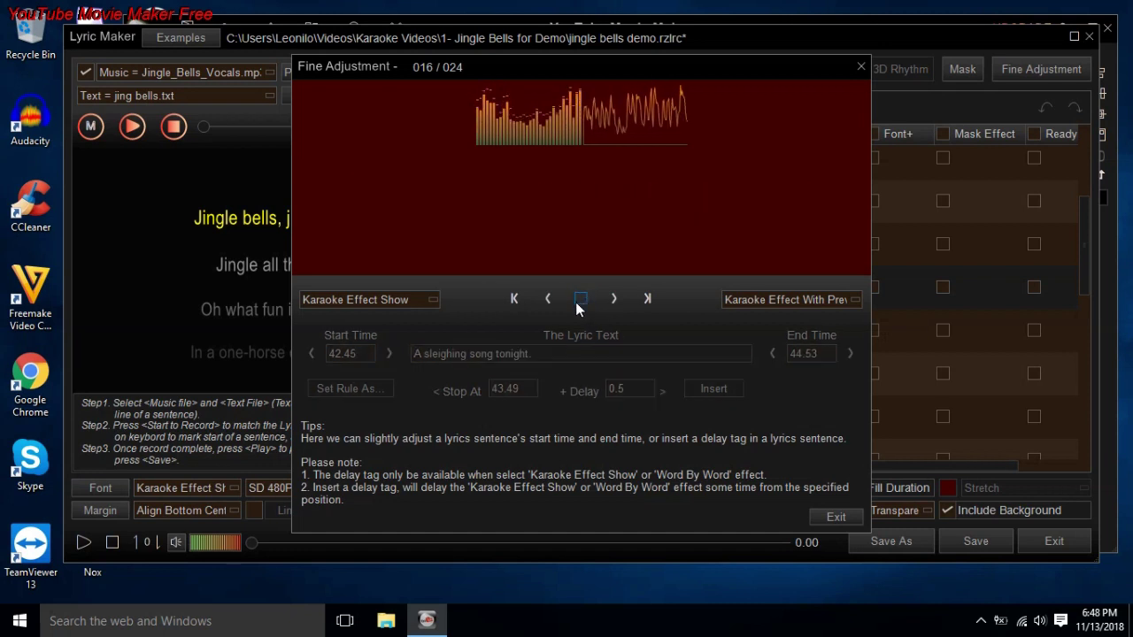
pyautogui.click(578, 302)
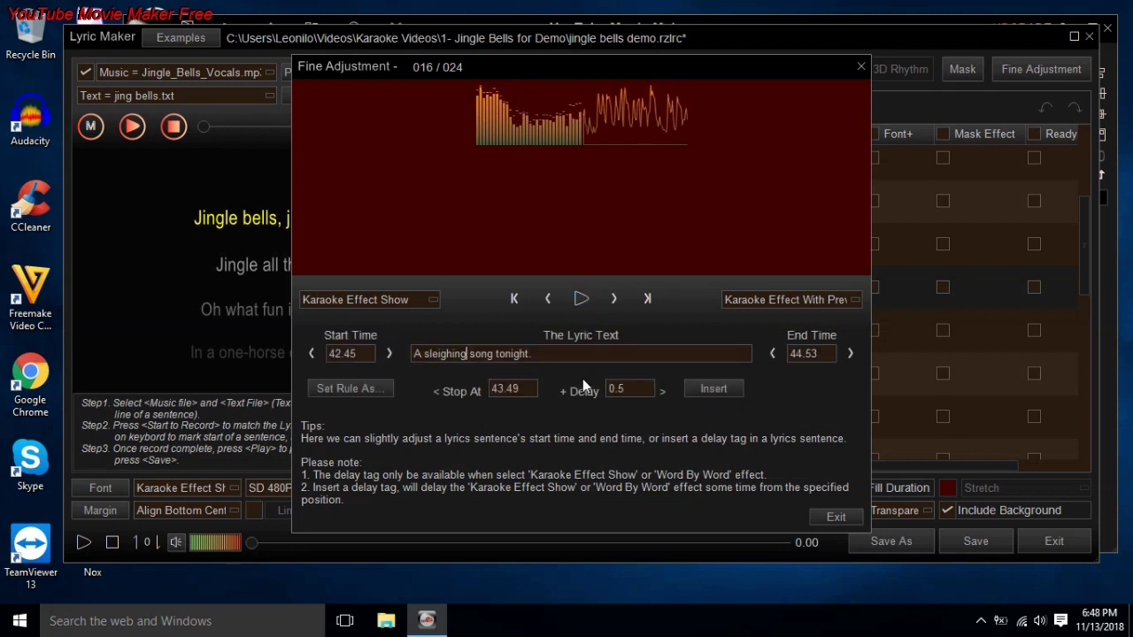
pyautogui.click(713, 388)
pyautogui.moveTo(517, 355); pyautogui.dragTo(492, 380)
pyautogui.write('1>')
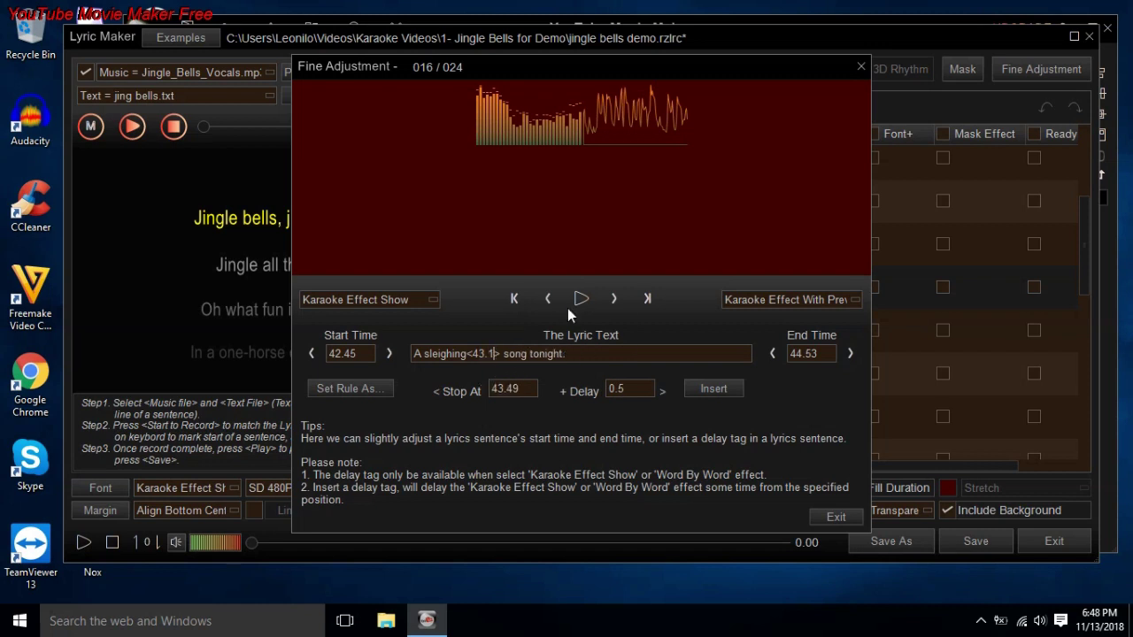
pyautogui.click(574, 303)
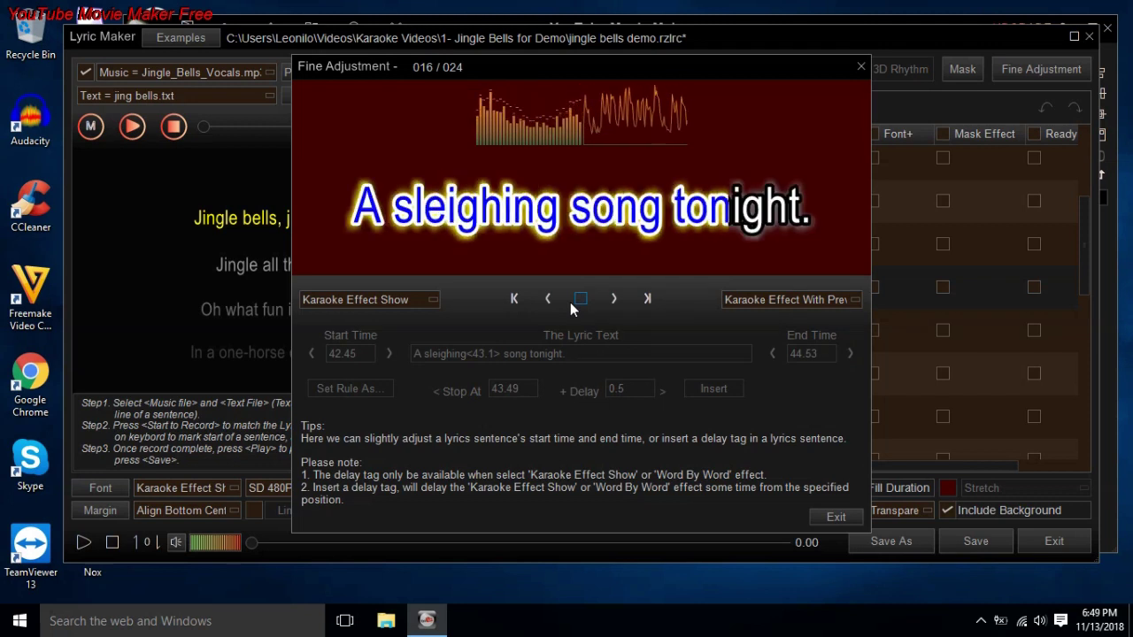
# Set the sixteenth lyric line's end time to 44.33 and preview it.
pyautogui.click(769, 357)
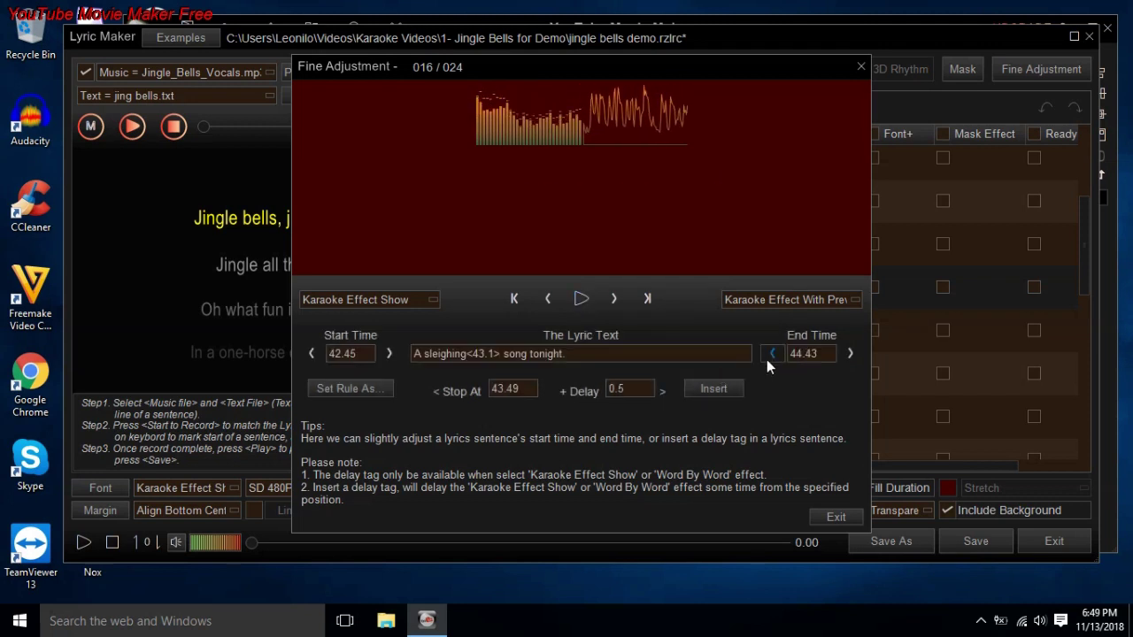
pyautogui.click(772, 353)
pyautogui.click(585, 302)
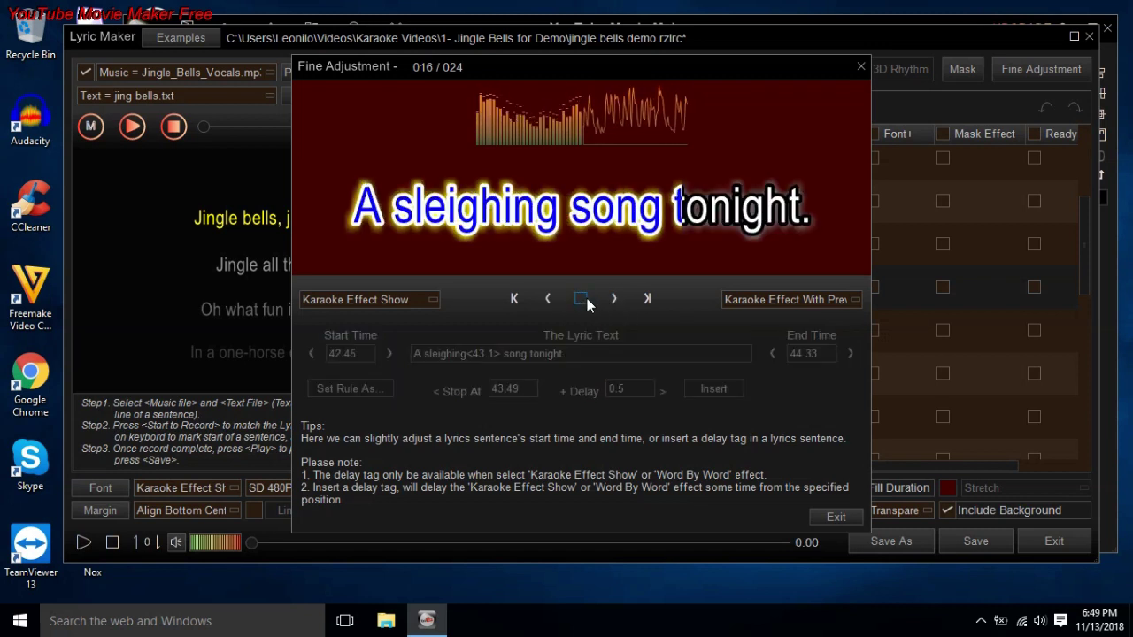
# Preview the seventeenth lyric line and look through the earlier lines' rules available for reuse.
pyautogui.click(613, 300)
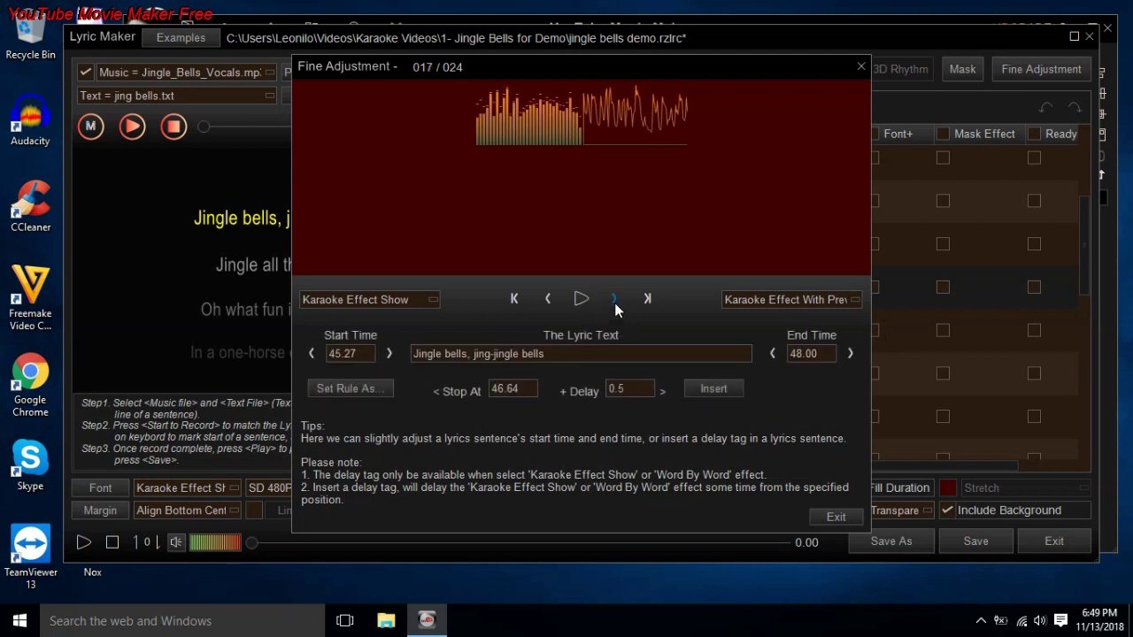
pyautogui.click(577, 301)
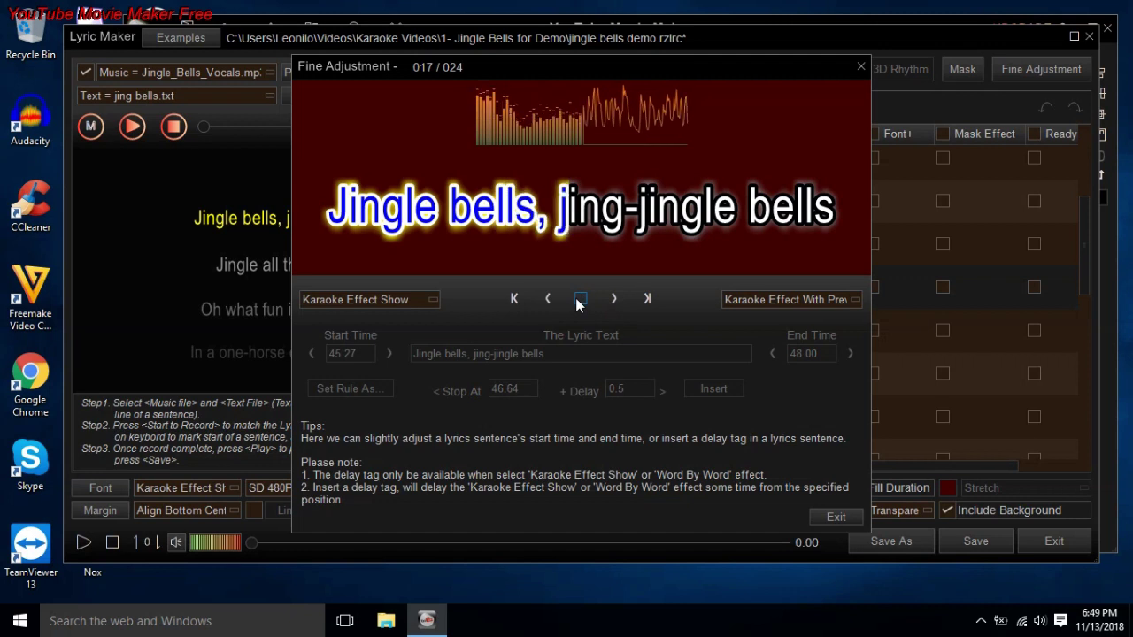
pyautogui.click(578, 302)
pyautogui.click(581, 299)
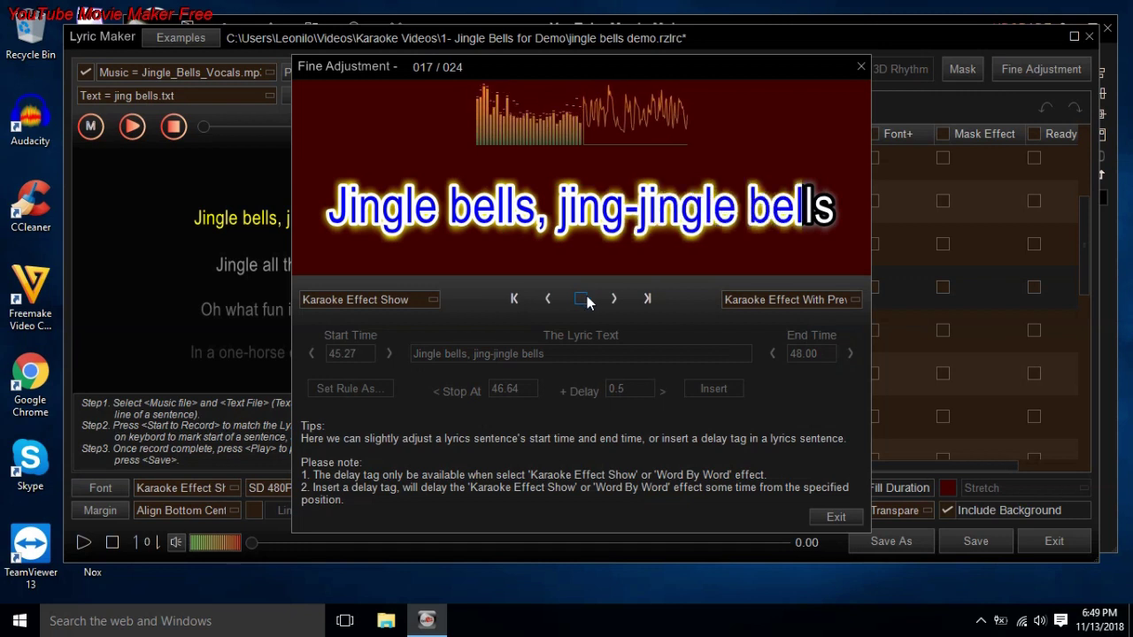
pyautogui.click(362, 389)
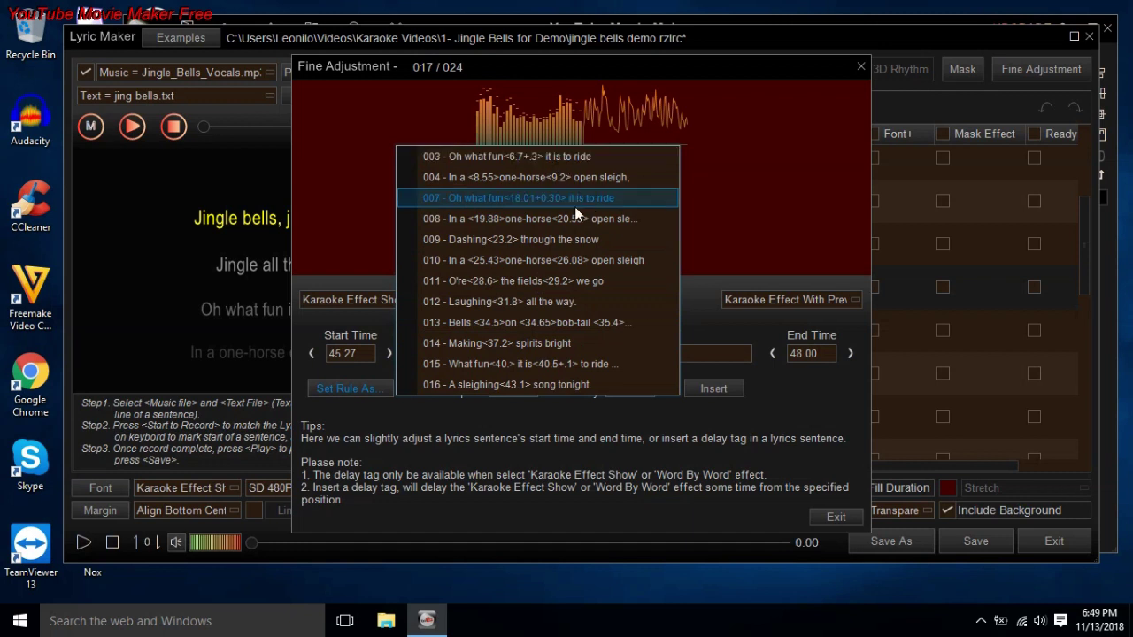
pyautogui.click(421, 419)
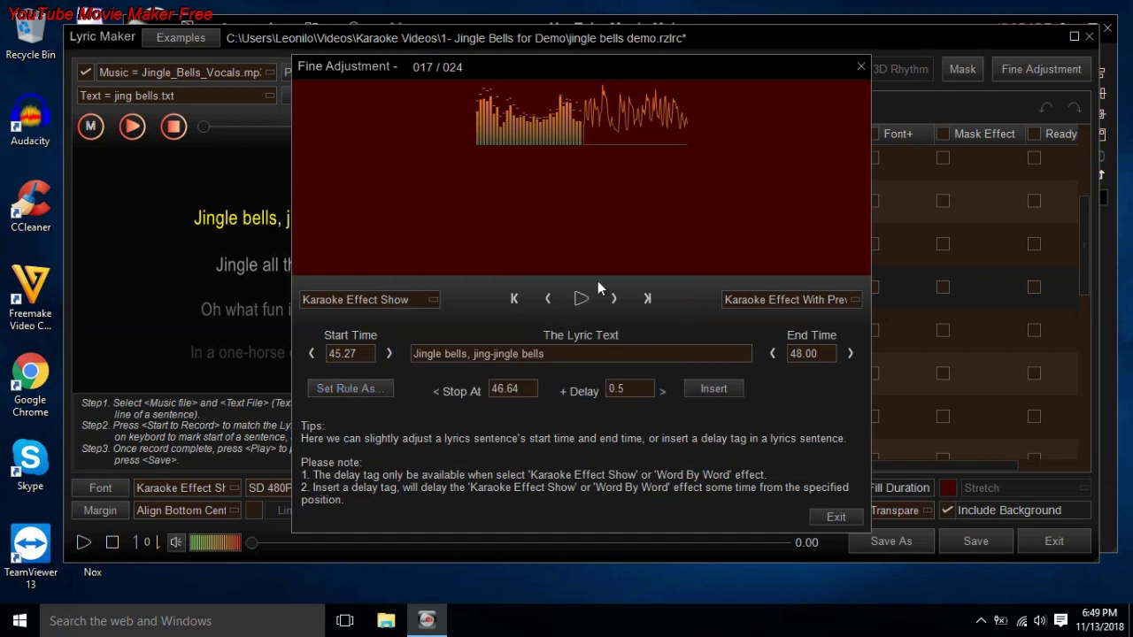
pyautogui.click(582, 301)
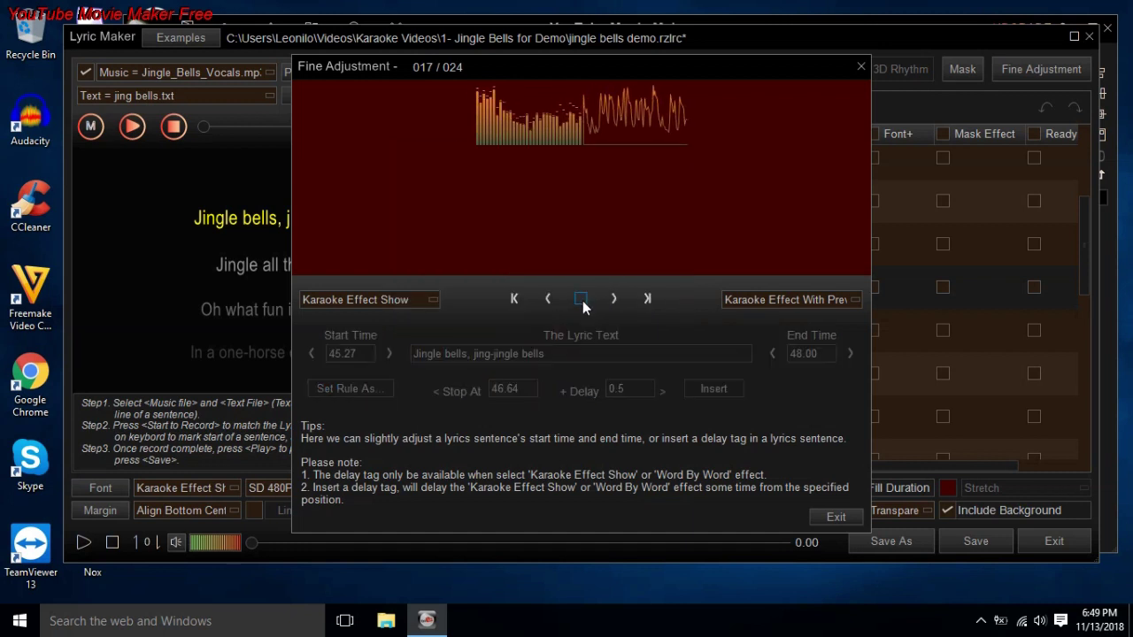
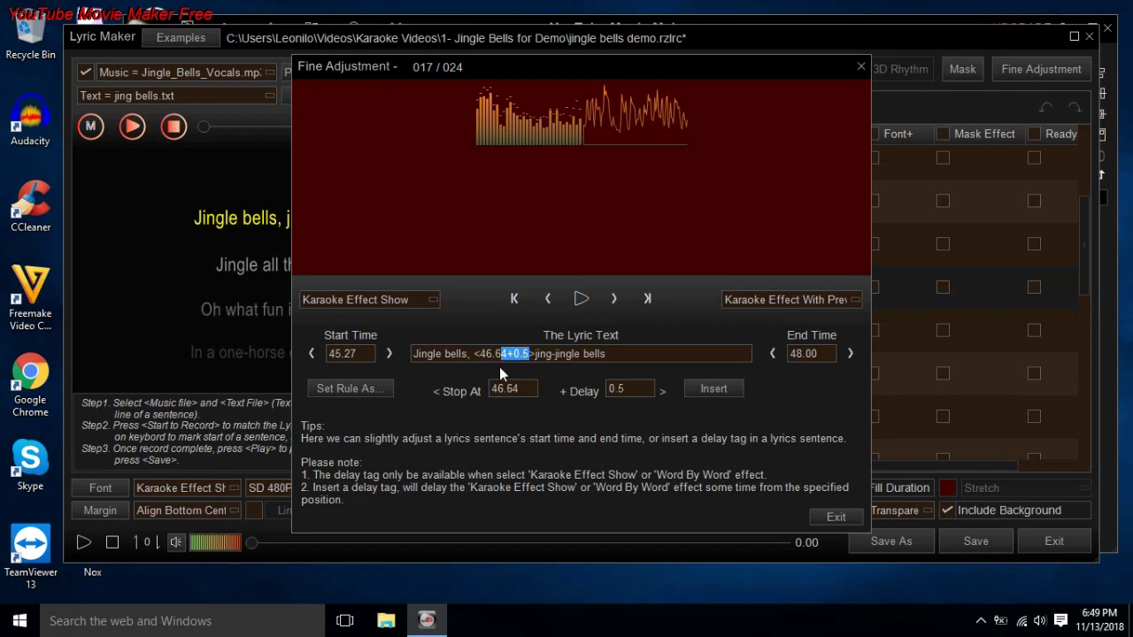
# Shorten the stop tag in the seventeenth lyric line to <46.6> and preview the line.
pyautogui.click(580, 300)
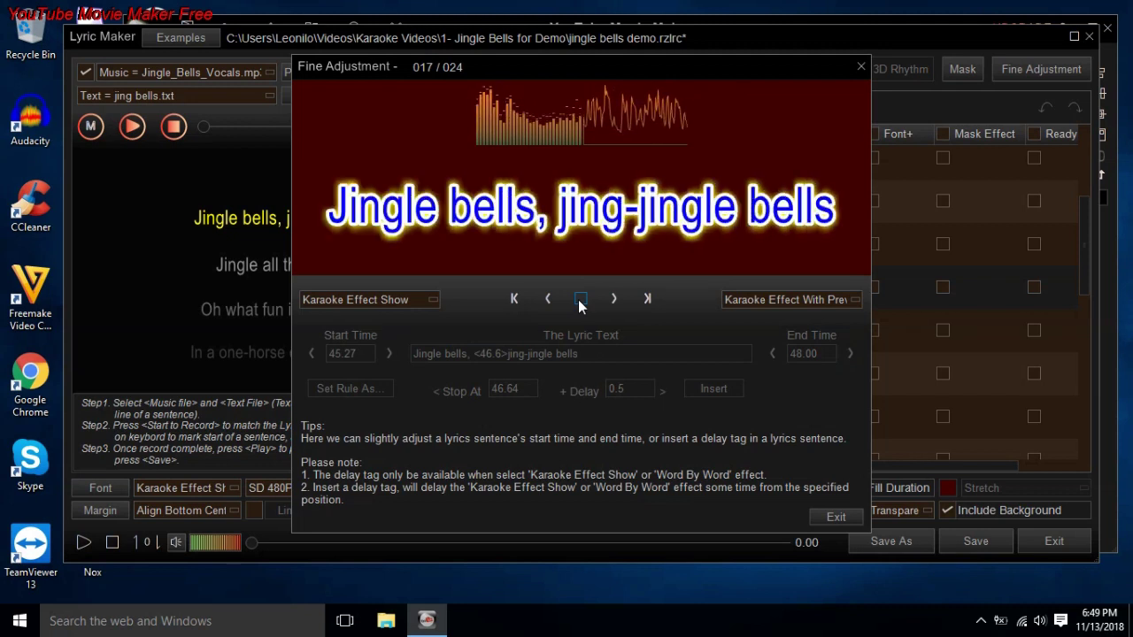
pyautogui.click(580, 302)
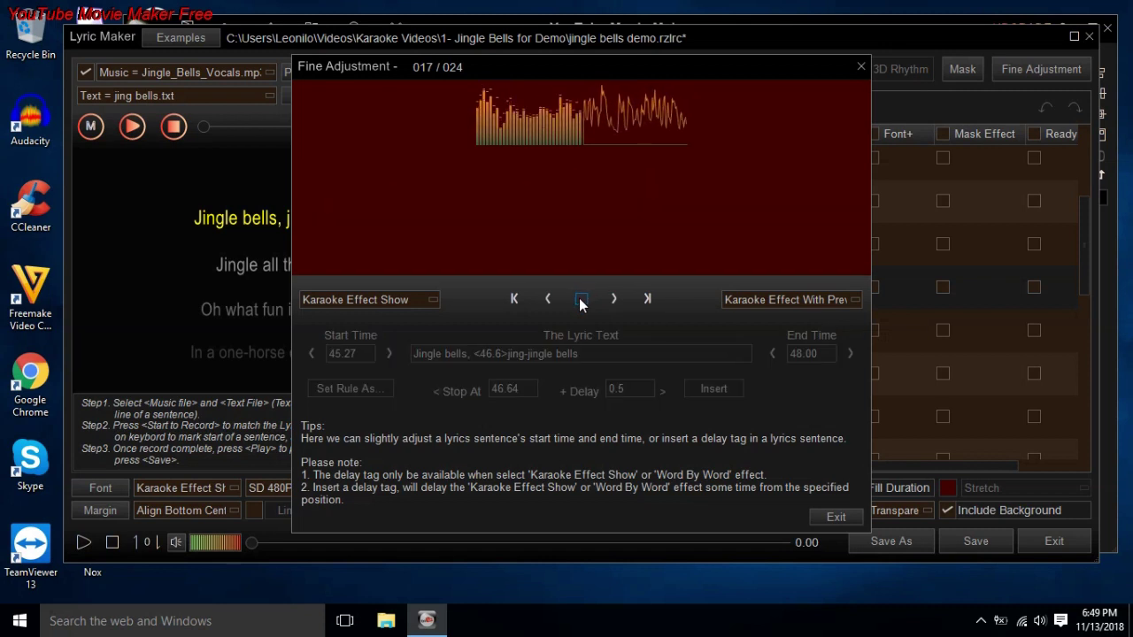
pyautogui.click(579, 302)
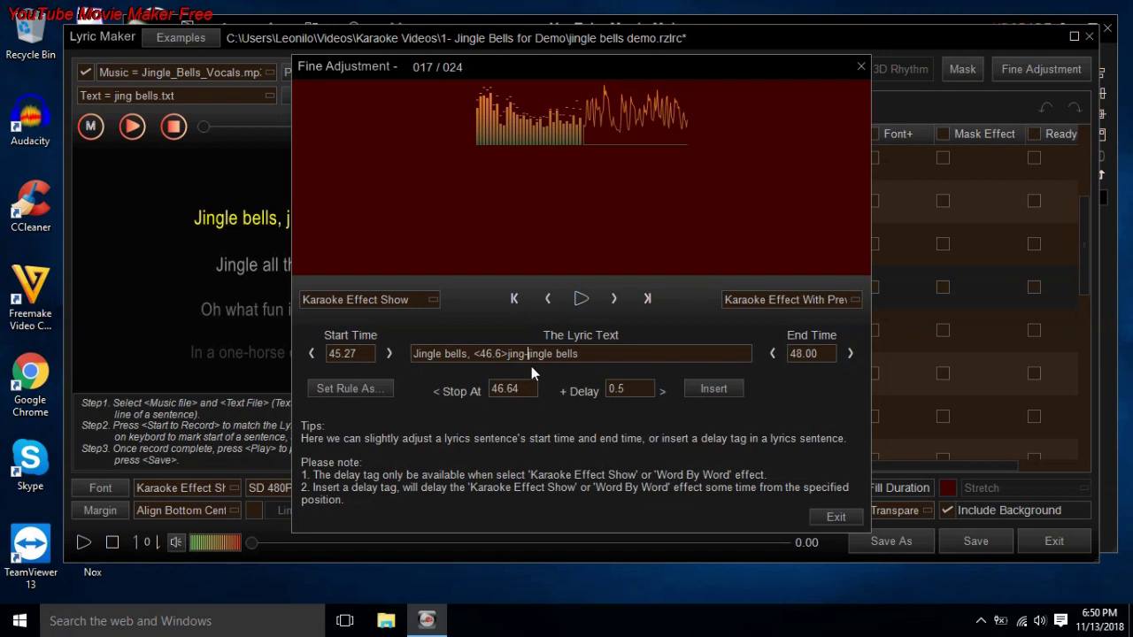
# Correct "jing-jingle" to "jingle" in the seventeenth lyric line and preview it.
pyautogui.press('Delete')
pyautogui.press('Delete')
pyautogui.click(574, 302)
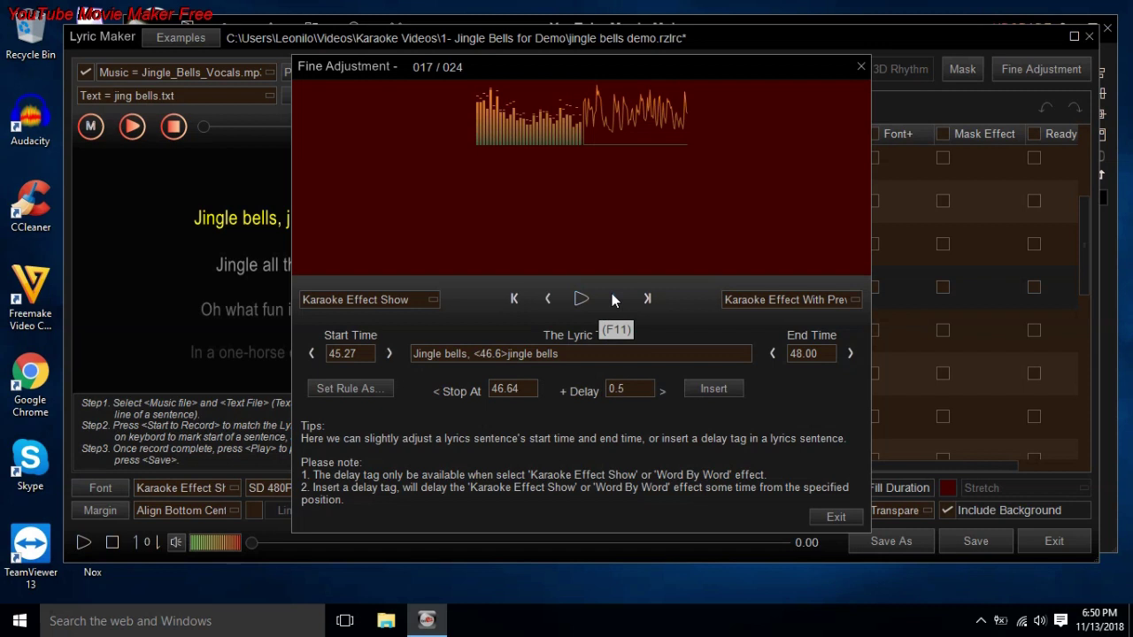
# Go to the eighteenth lyric line, "Jingle all the way," and preview its karaoke timing.
pyautogui.click(612, 299)
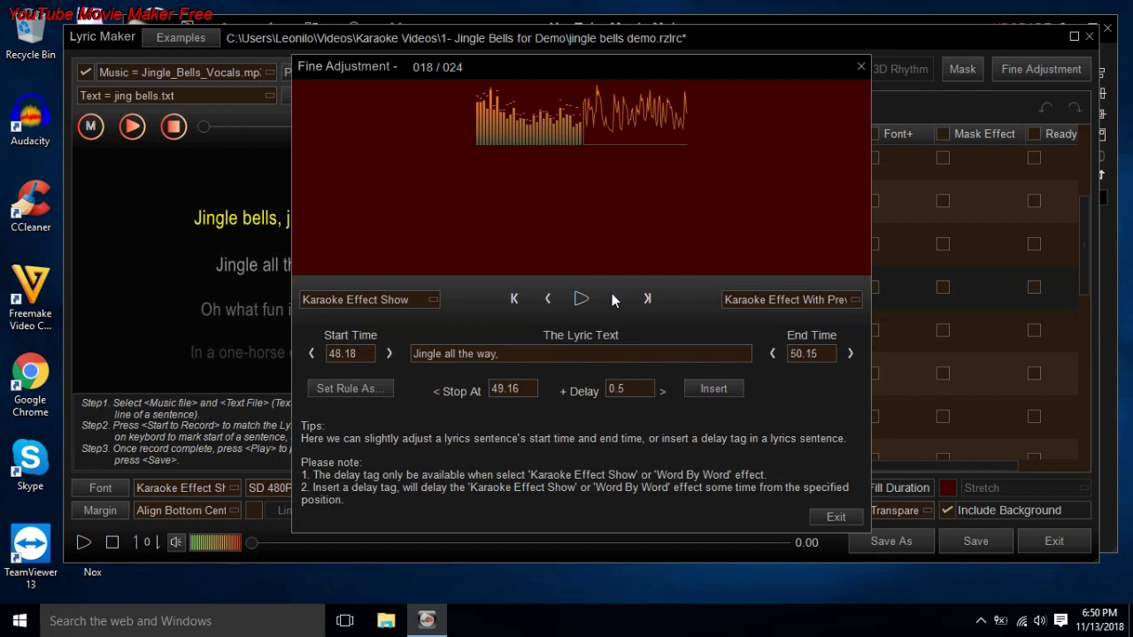
pyautogui.click(581, 302)
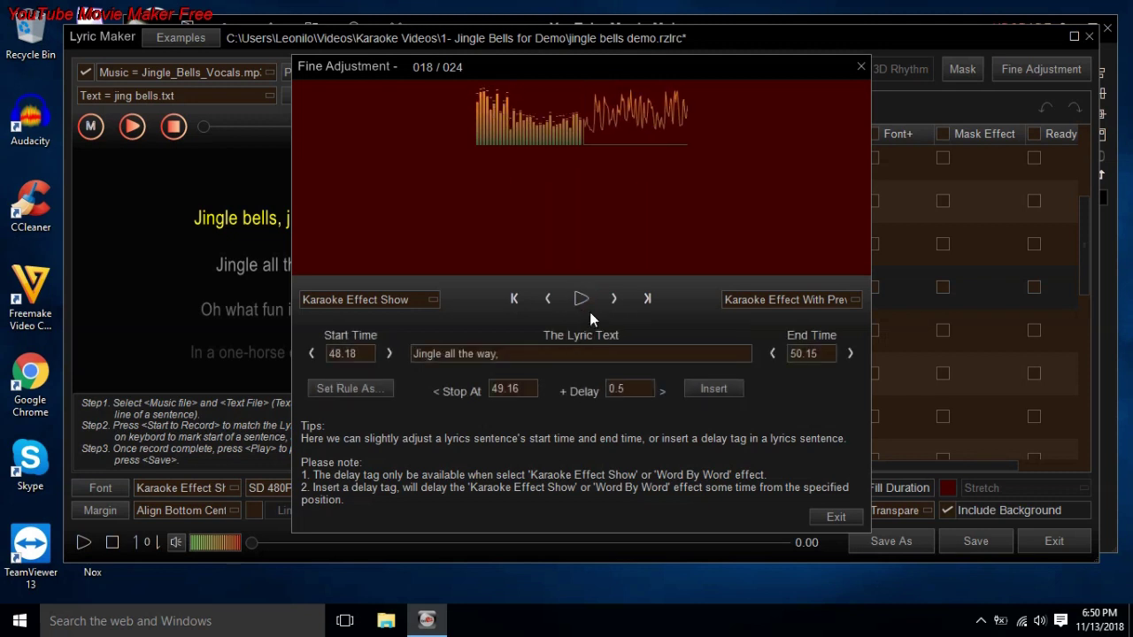
pyautogui.click(576, 302)
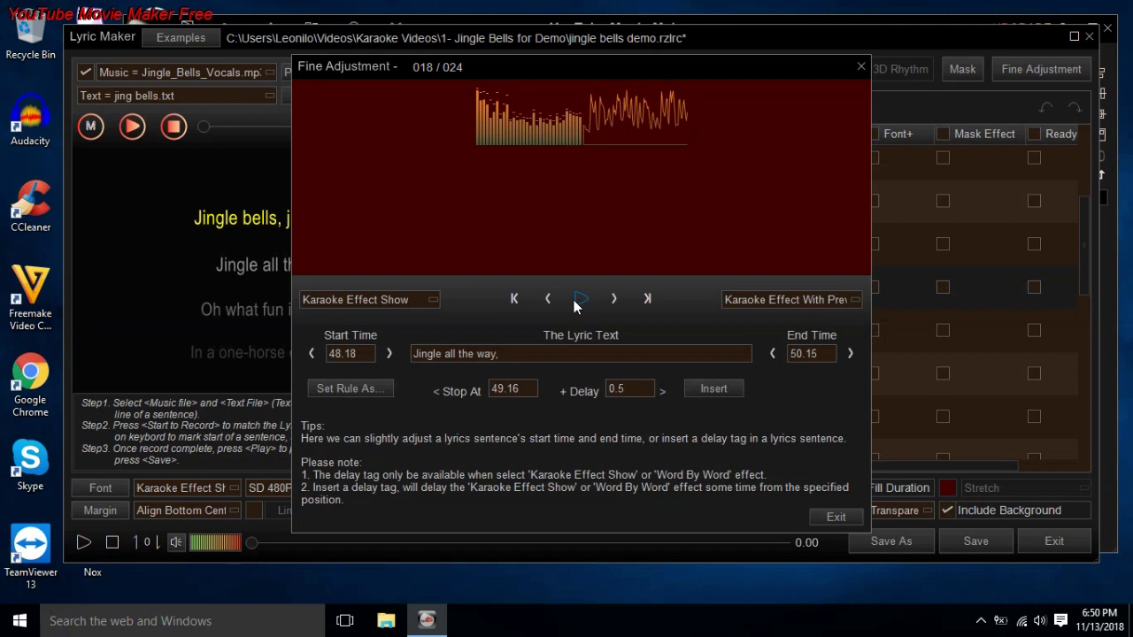
pyautogui.click(581, 300)
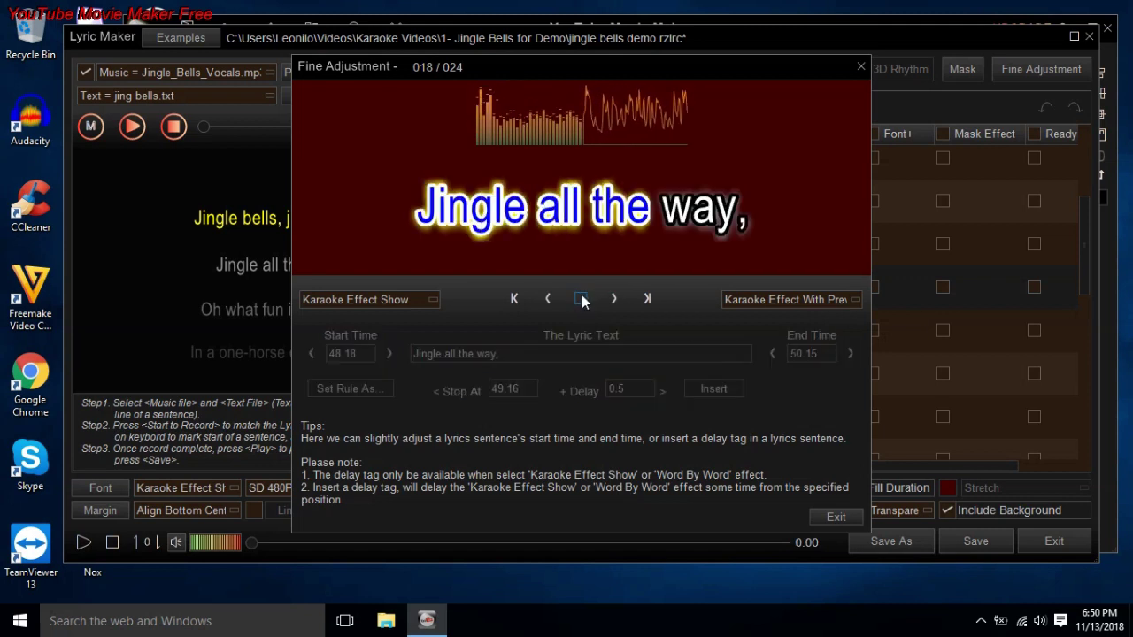
# Preview the nineteenth lyric line, reuse the seventh line's rule to add the tag <51.84+0.30> after "fun", and preview it again.
pyautogui.click(602, 301)
pyautogui.click(578, 302)
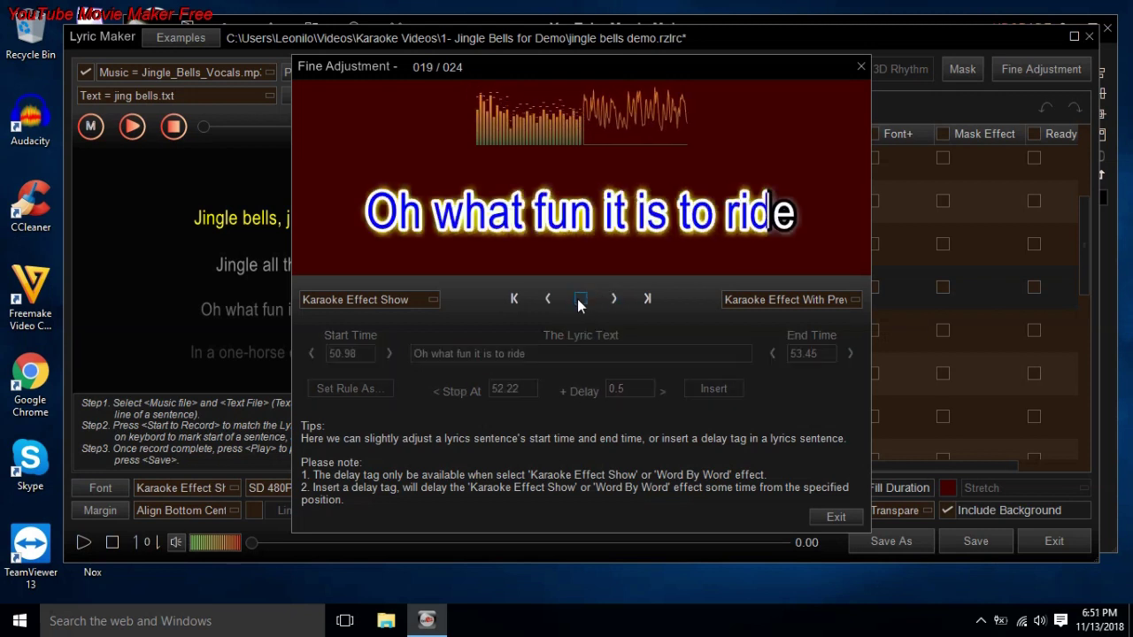
pyautogui.click(345, 389)
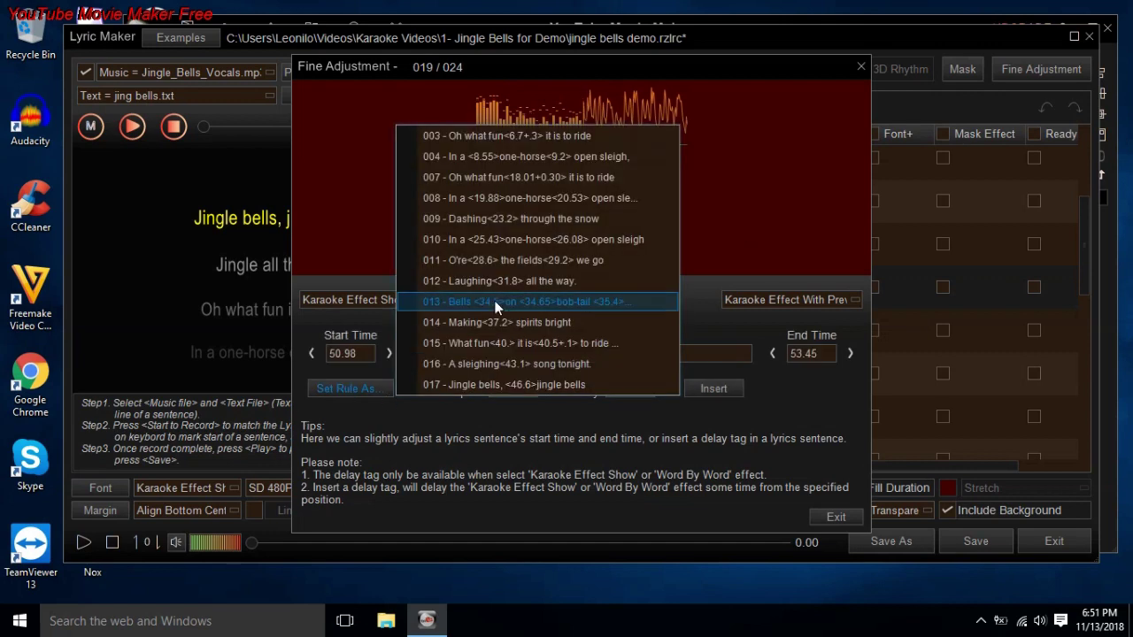
pyautogui.click(588, 215)
pyautogui.click(581, 299)
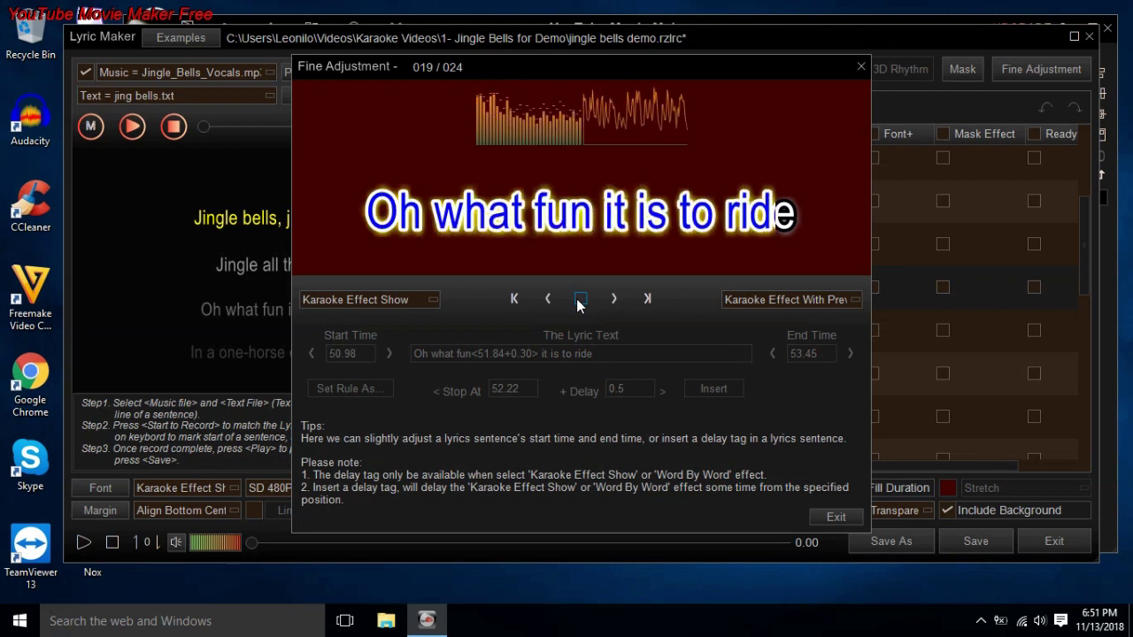
# Preview the twentieth lyric line, reuse the tenth line's rule to add the tags <53.71> and <54.36> around "one-horse", and replay it.
pyautogui.click(610, 300)
pyautogui.click(584, 300)
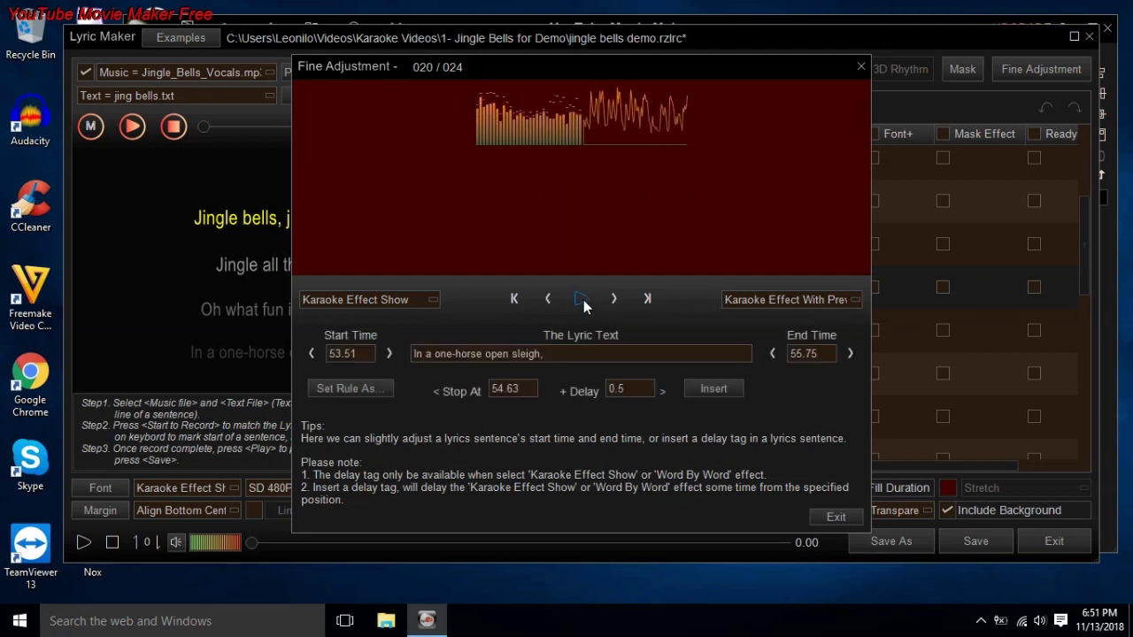
pyautogui.click(584, 306)
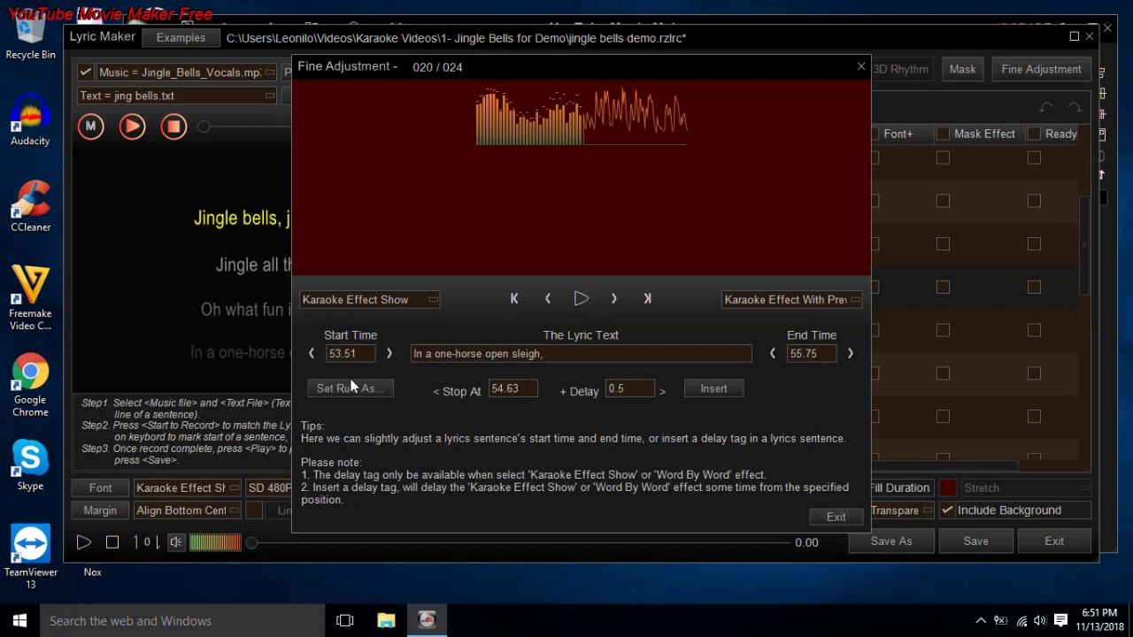
pyautogui.click(353, 388)
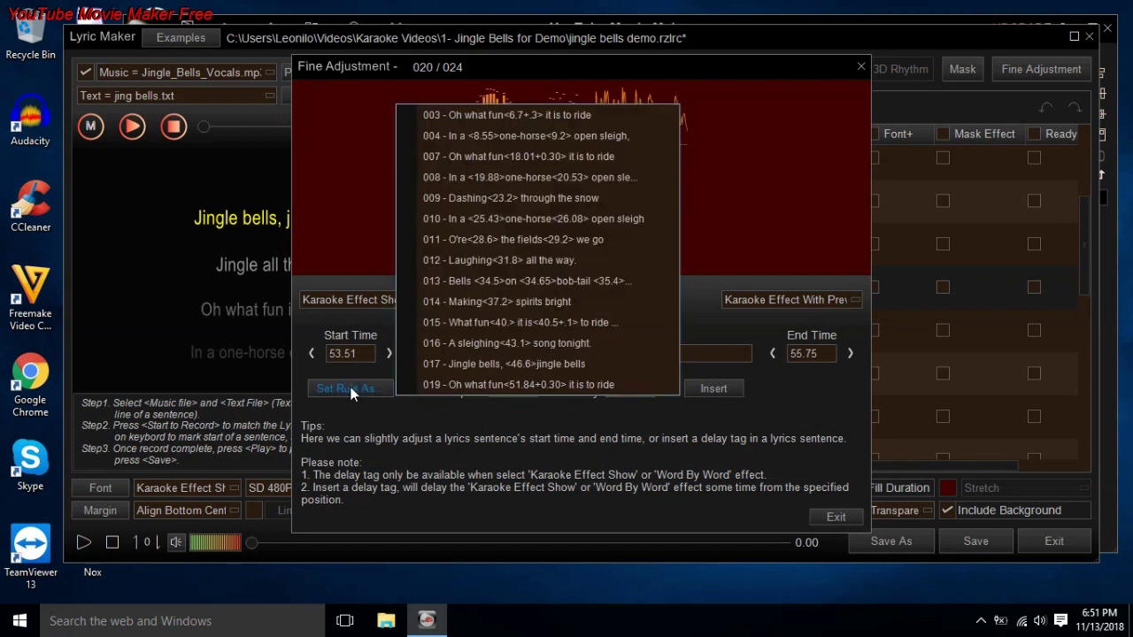
pyautogui.click(621, 219)
pyautogui.click(581, 301)
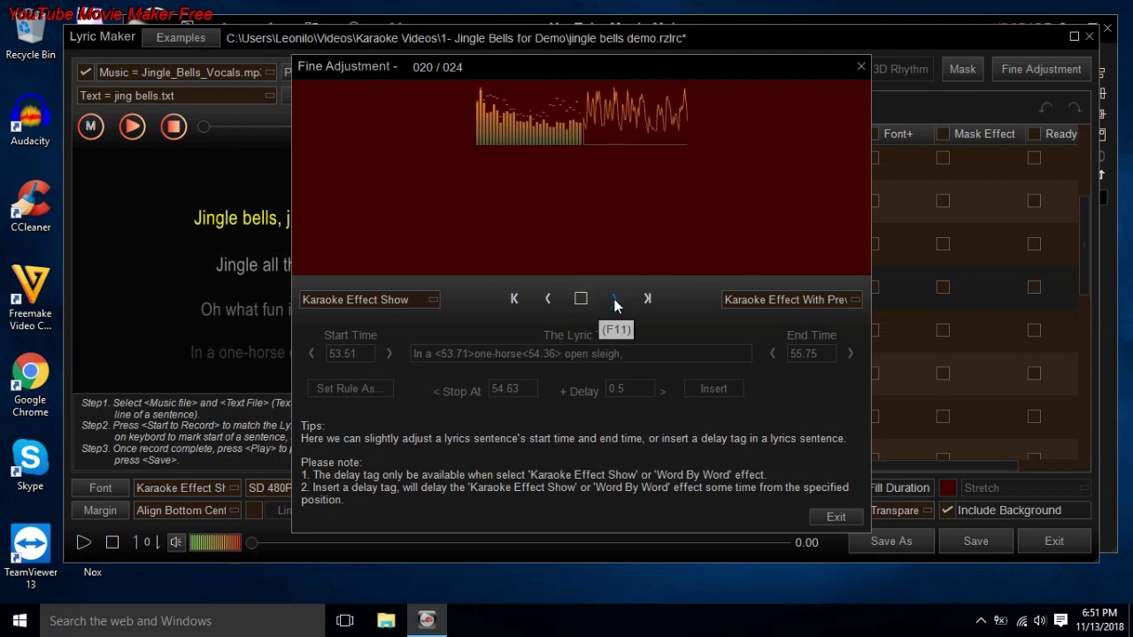
# Preview the karaoke timing of the twenty-first and twenty-second lyric lines.
pyautogui.click(613, 301)
pyautogui.click(581, 301)
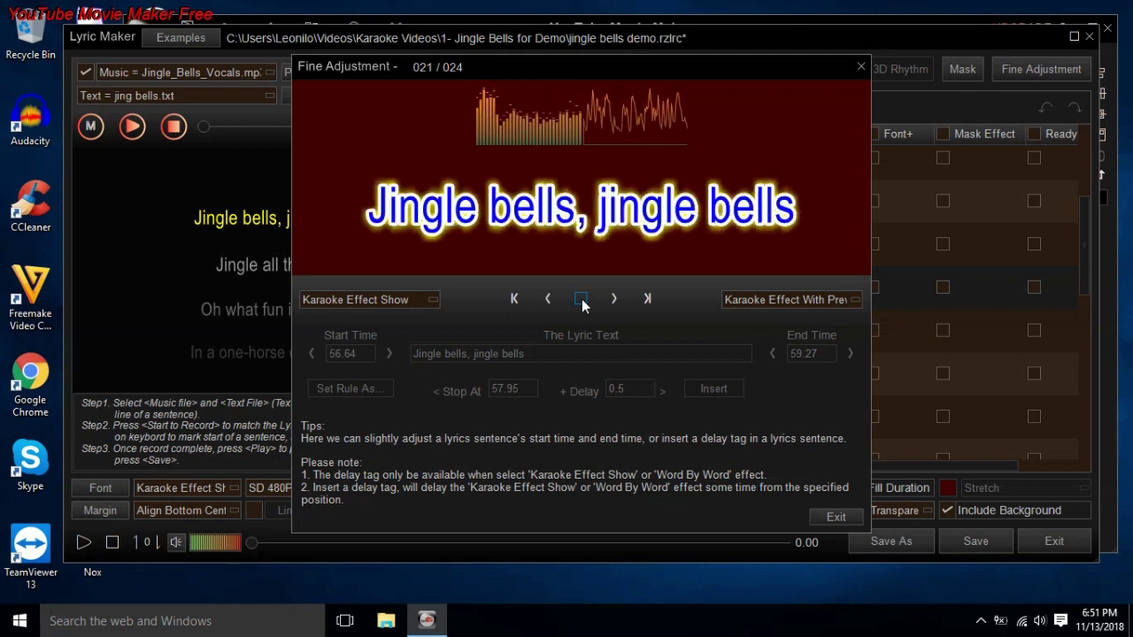
pyautogui.click(615, 300)
pyautogui.click(583, 299)
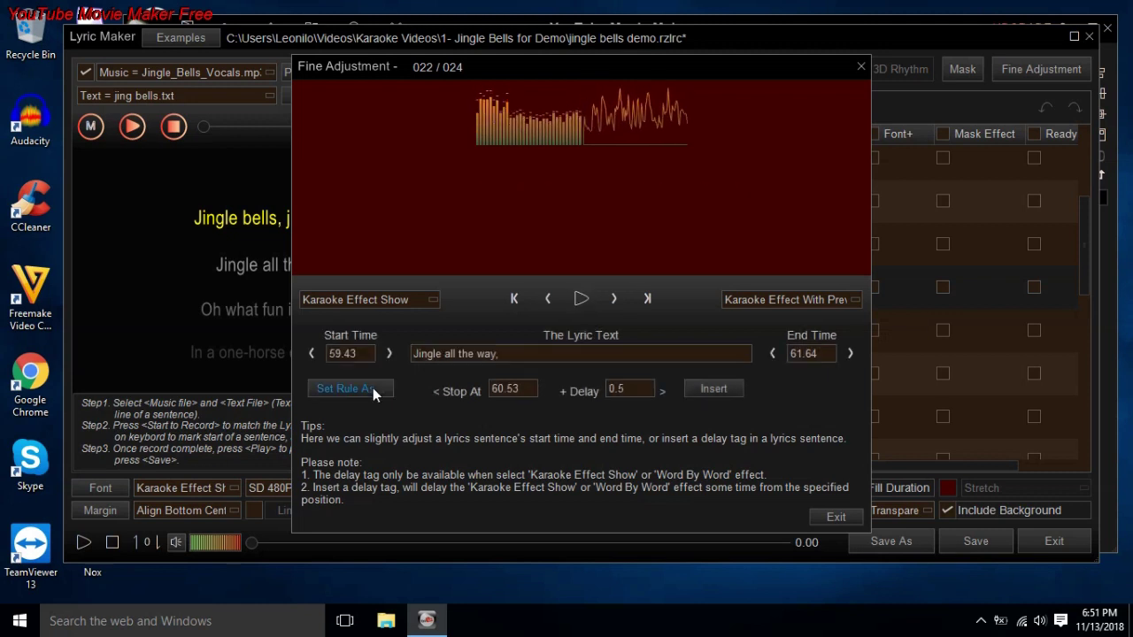
# Move the twenty-second lyric line's end time slightly earlier without reusing a rule, and preview the line.
pyautogui.click(373, 387)
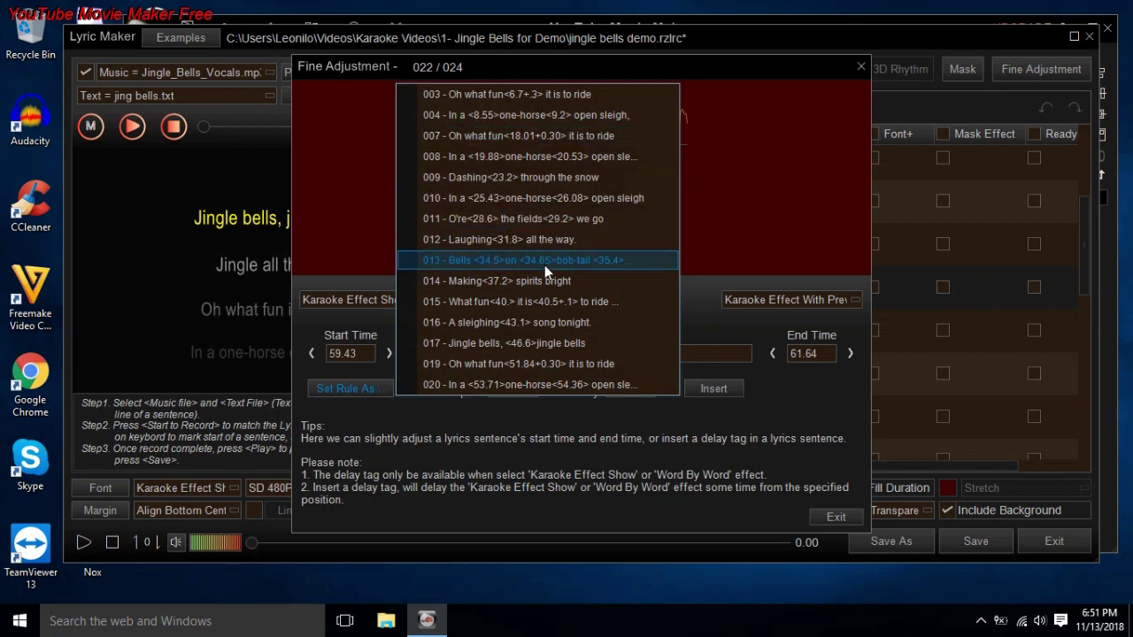
pyautogui.click(446, 430)
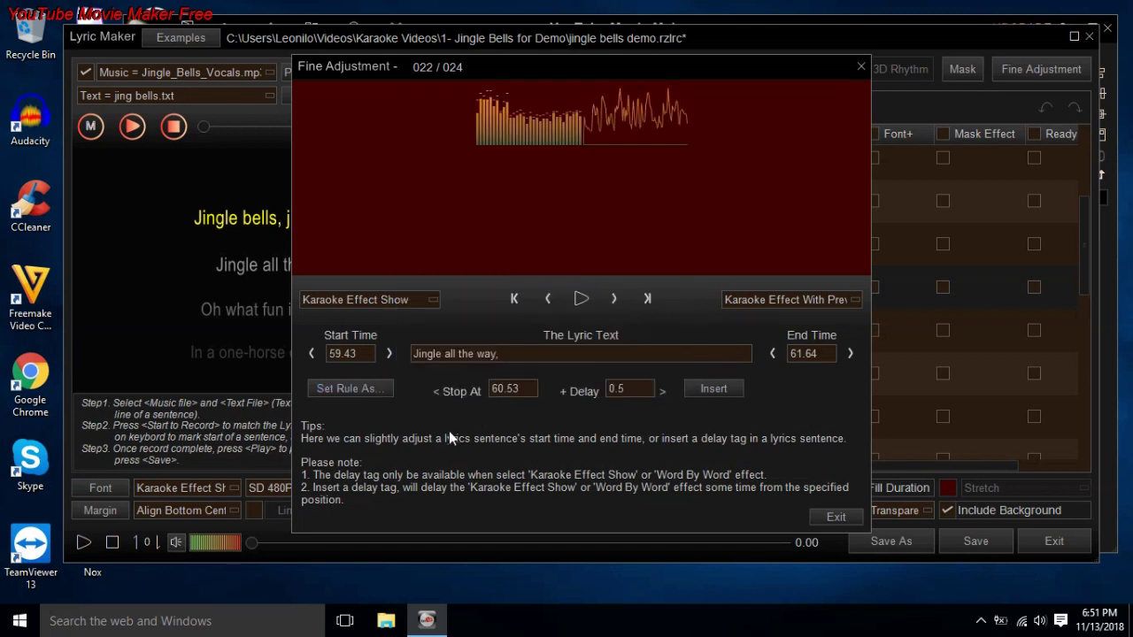
pyautogui.click(770, 362)
pyautogui.click(582, 301)
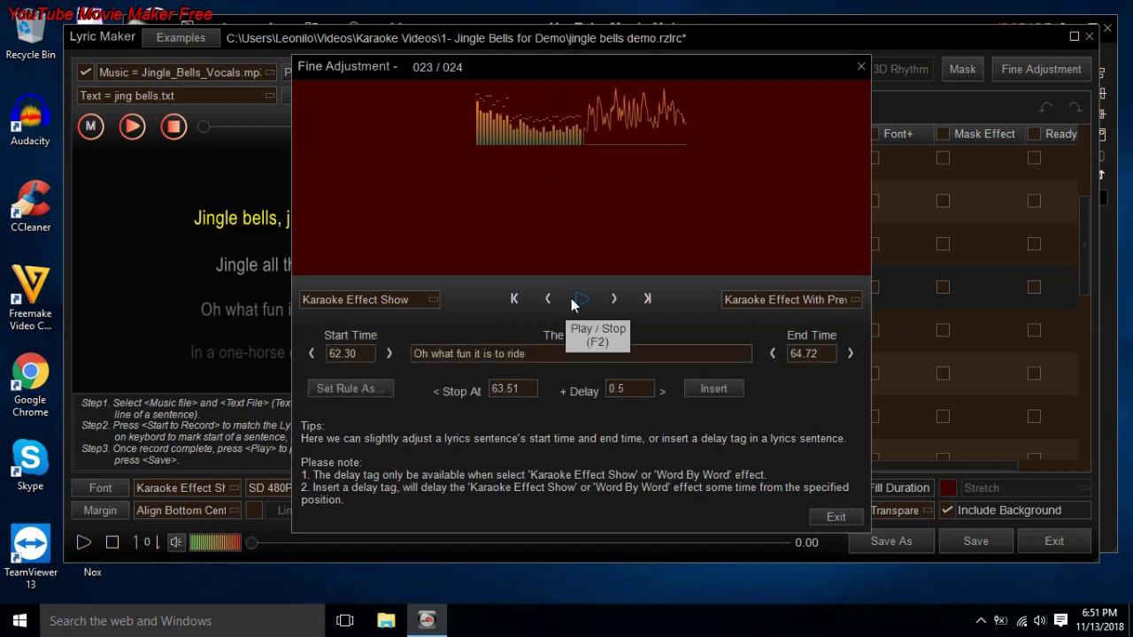
# Preview the twenty-third lyric line, reuse the seventh line's rule to add the tag <63.16+0.30> after "fun", and replay it.
pyautogui.click(573, 301)
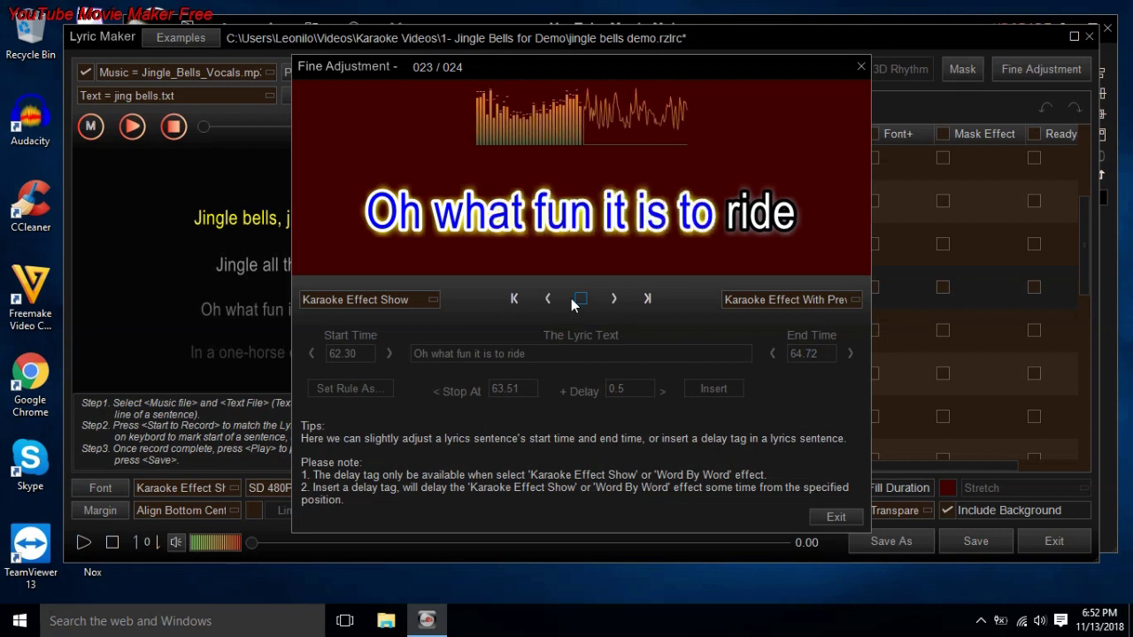
pyautogui.click(391, 389)
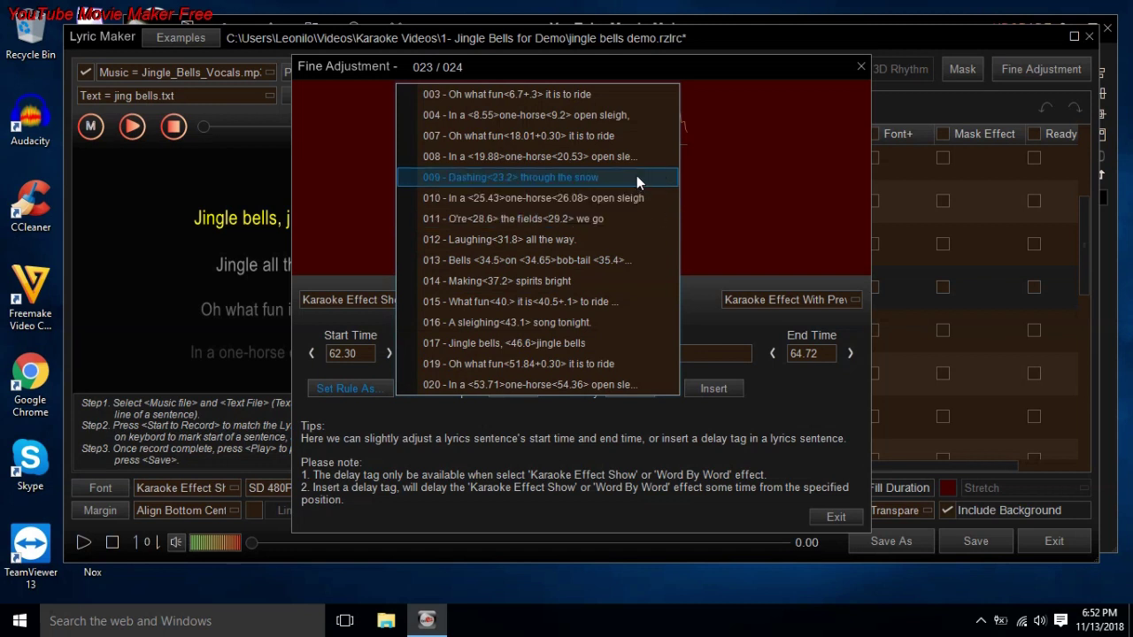
pyautogui.click(636, 136)
pyautogui.click(582, 299)
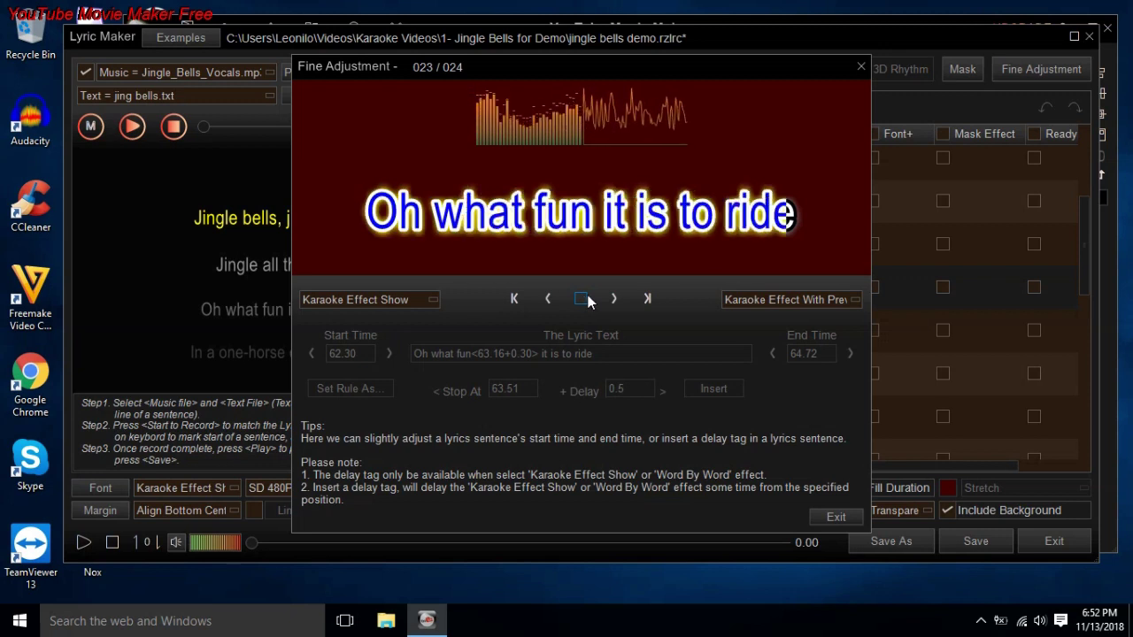
# Reuse the tenth line's rule on the twenty-fourth lyric line to add the tags <64.99> and <65.64> around "one-horse", and preview it.
pyautogui.click(616, 301)
pyautogui.click(577, 301)
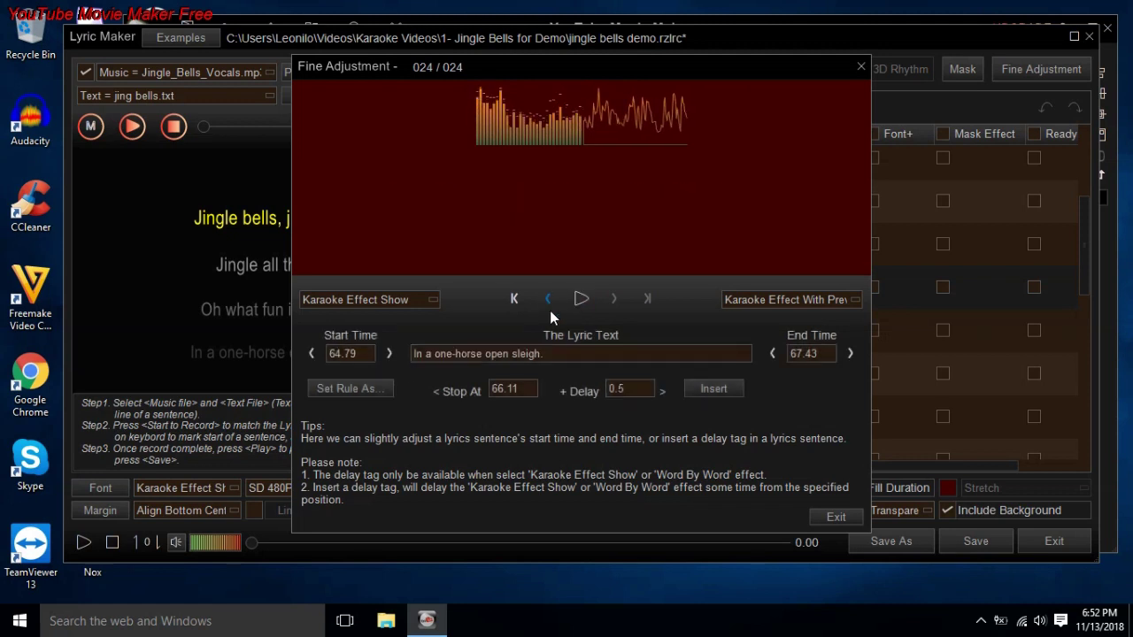
pyautogui.click(417, 354)
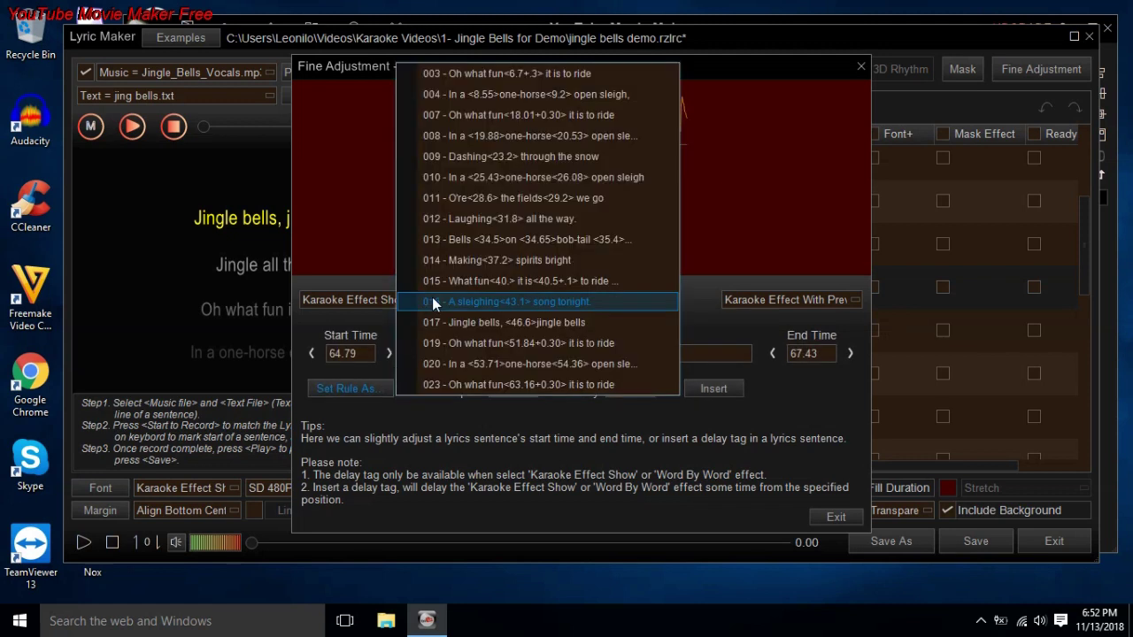
pyautogui.click(621, 181)
pyautogui.click(576, 299)
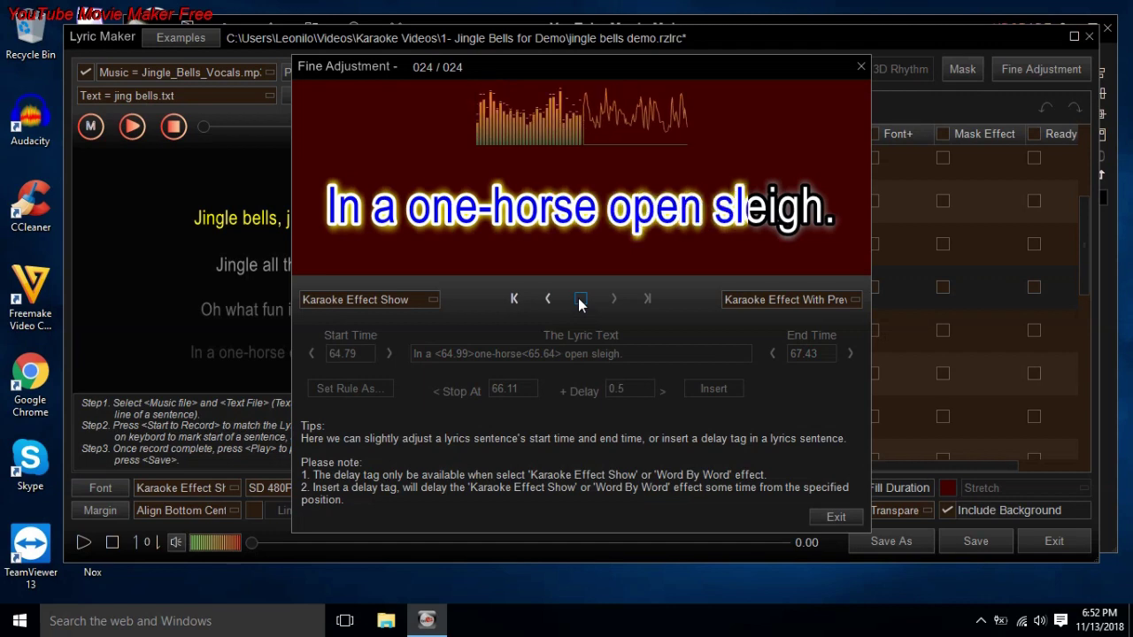
# Close Fine Adjustment, save the lyric project and preview the whole karaoke from the first line through the last.
pyautogui.click(815, 519)
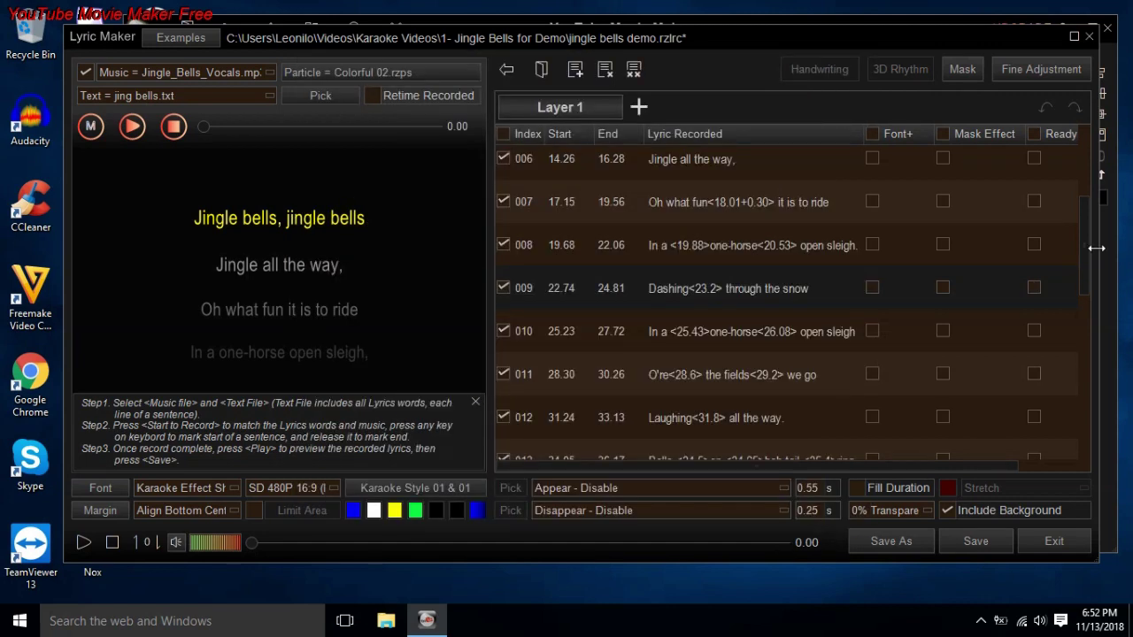
pyautogui.moveTo(1083, 254); pyautogui.dragTo(1063, 188)
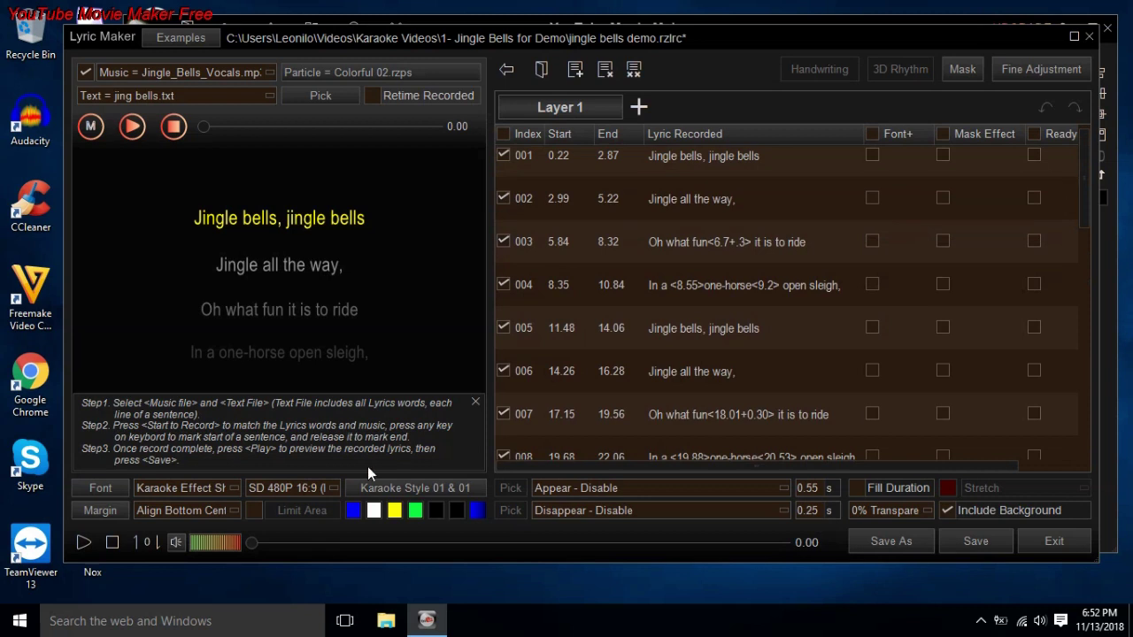
pyautogui.click(85, 542)
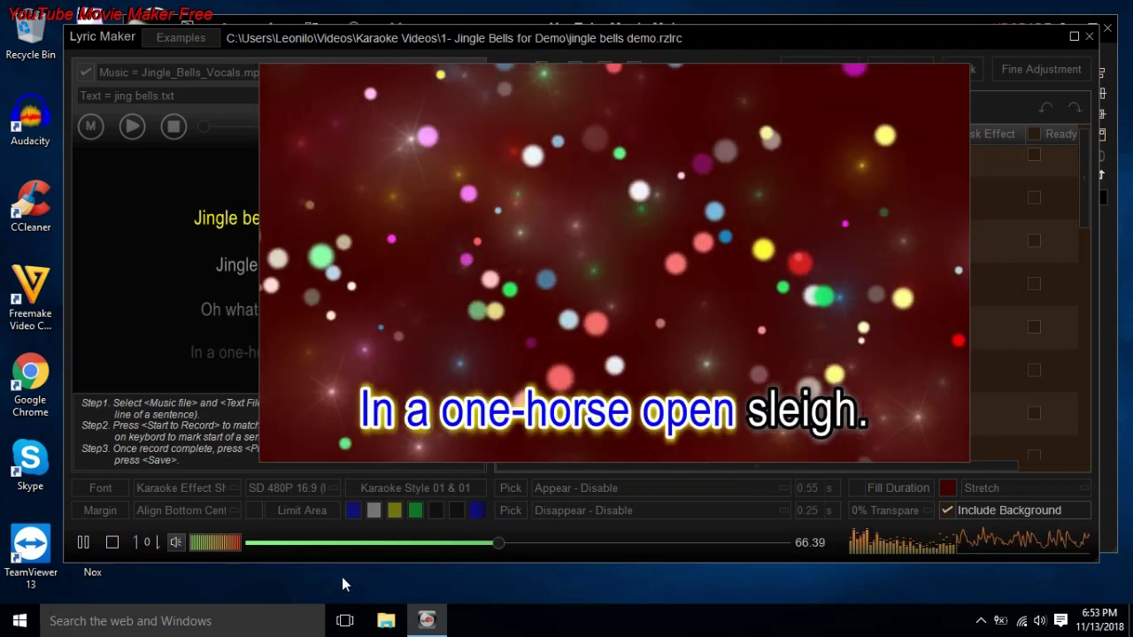
pyautogui.click(110, 544)
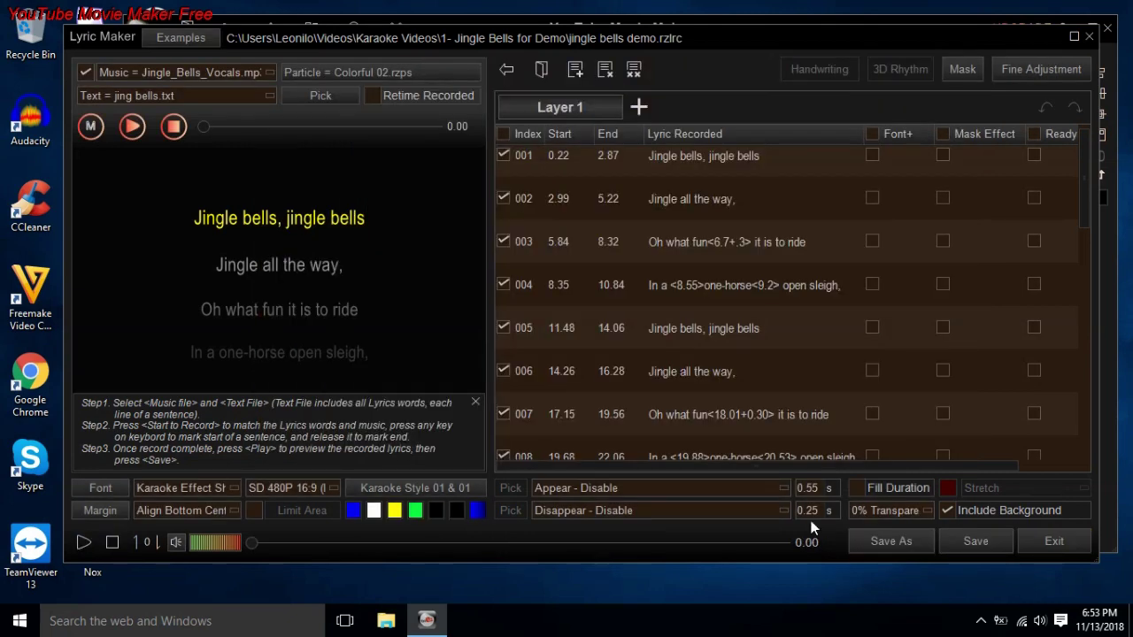
# Exit Lyric Maker and add jingle bells demo.rzlrc to the Text 0 track.
pyautogui.click(1051, 542)
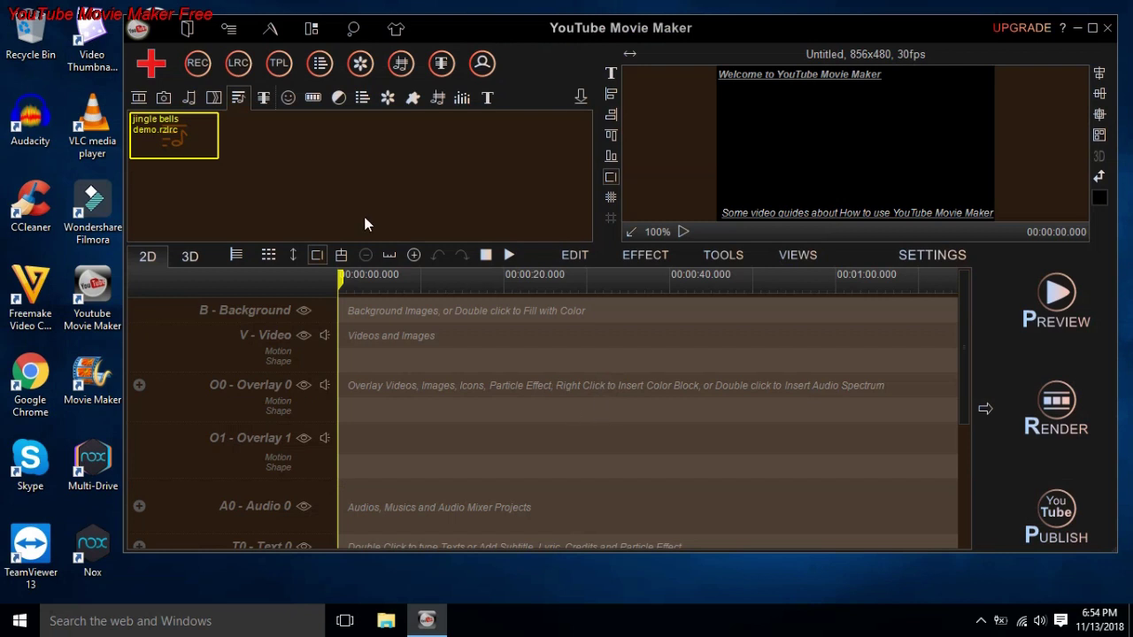
pyautogui.rightClick(179, 150)
pyautogui.moveTo(217, 156)
pyautogui.click(378, 158)
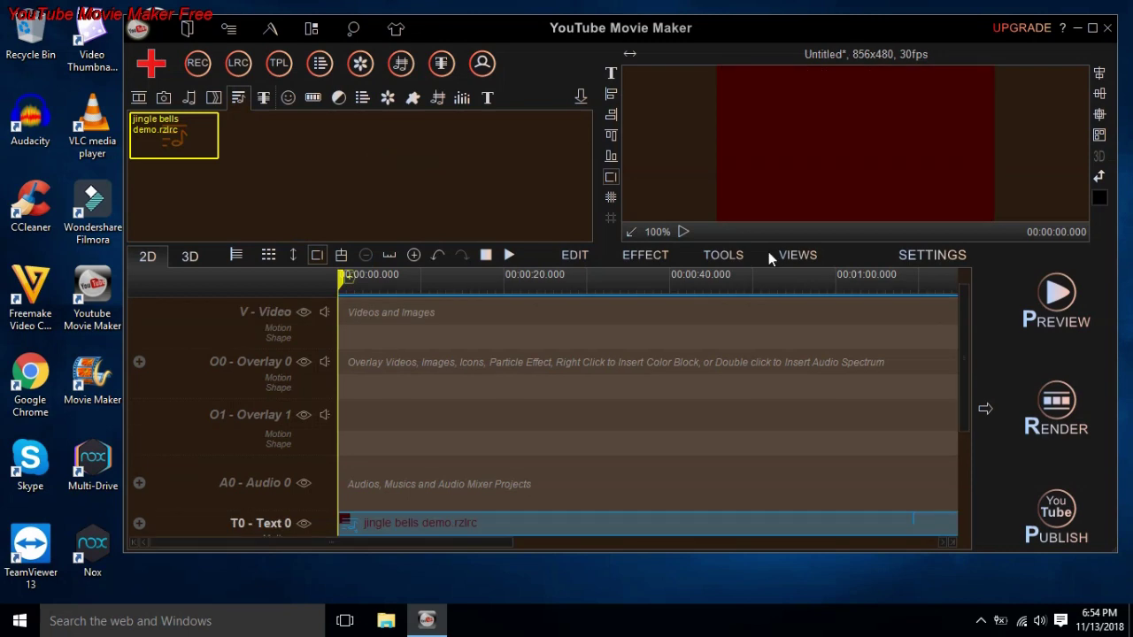
# Confirm the movie settings with the SD VIDEO 480P 16:9 profile.
pyautogui.click(941, 257)
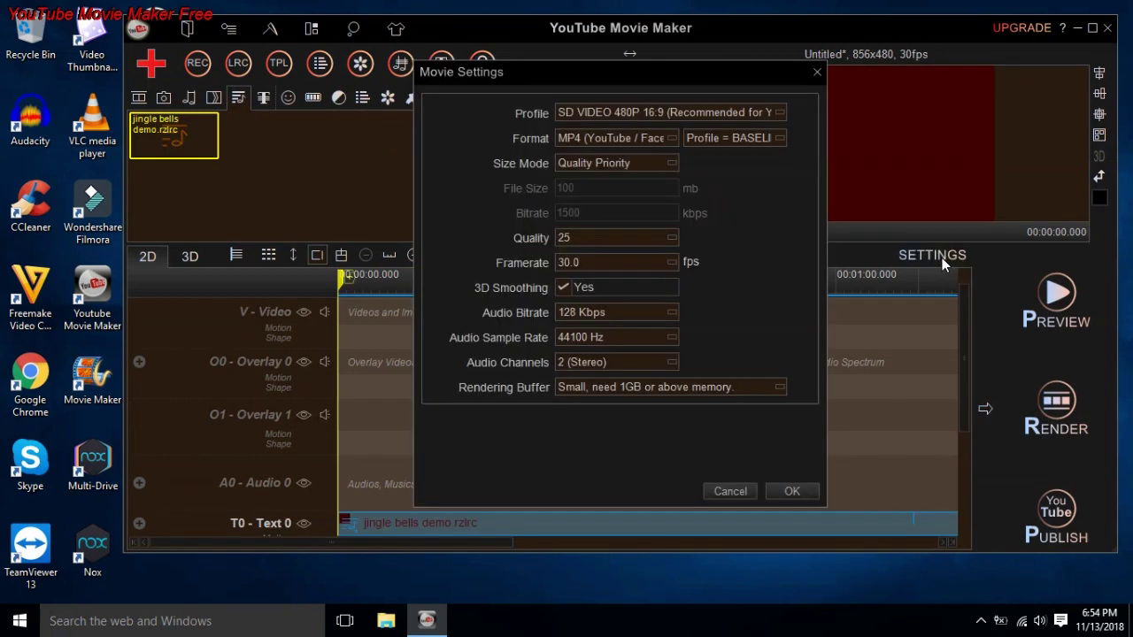
pyautogui.click(704, 119)
pyautogui.click(733, 348)
pyautogui.click(784, 493)
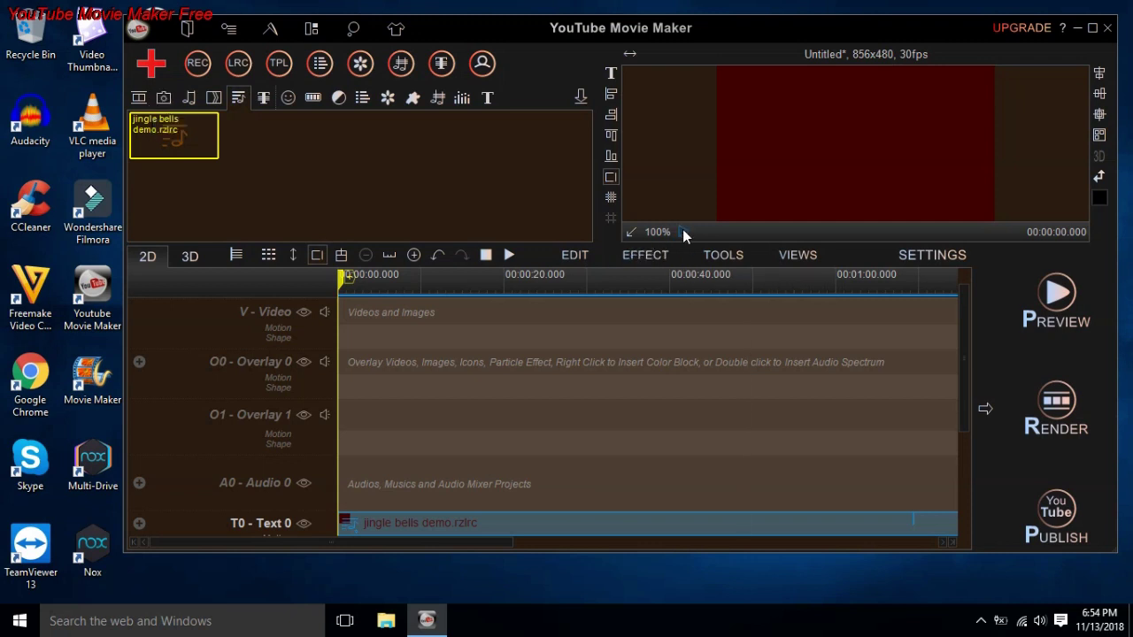
# Add Jingle_Bells_Vocals.mp3 to the Audio 0 track and play the timeline.
pyautogui.click(187, 102)
pyautogui.click(158, 139)
pyautogui.rightClick(158, 139)
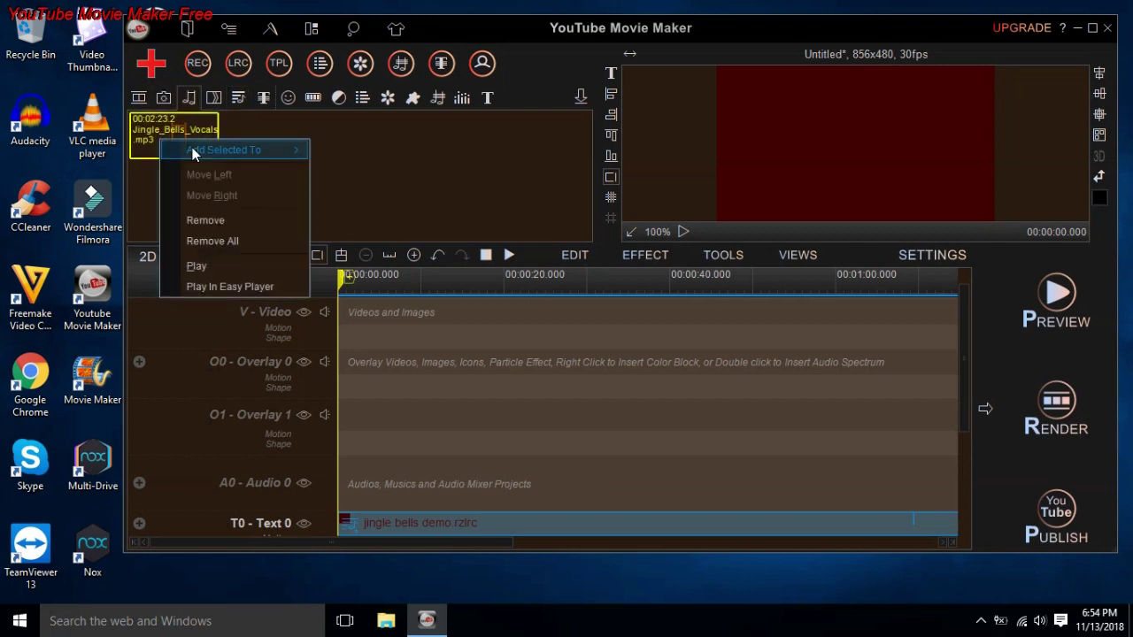
pyautogui.moveTo(203, 149)
pyautogui.click(351, 149)
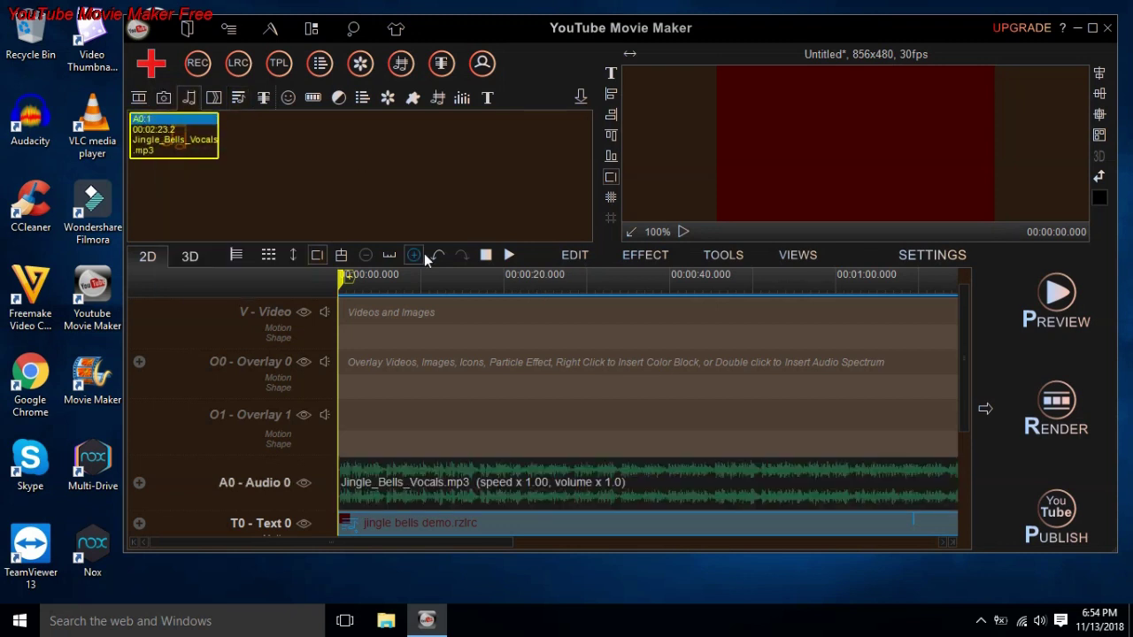
pyautogui.click(509, 255)
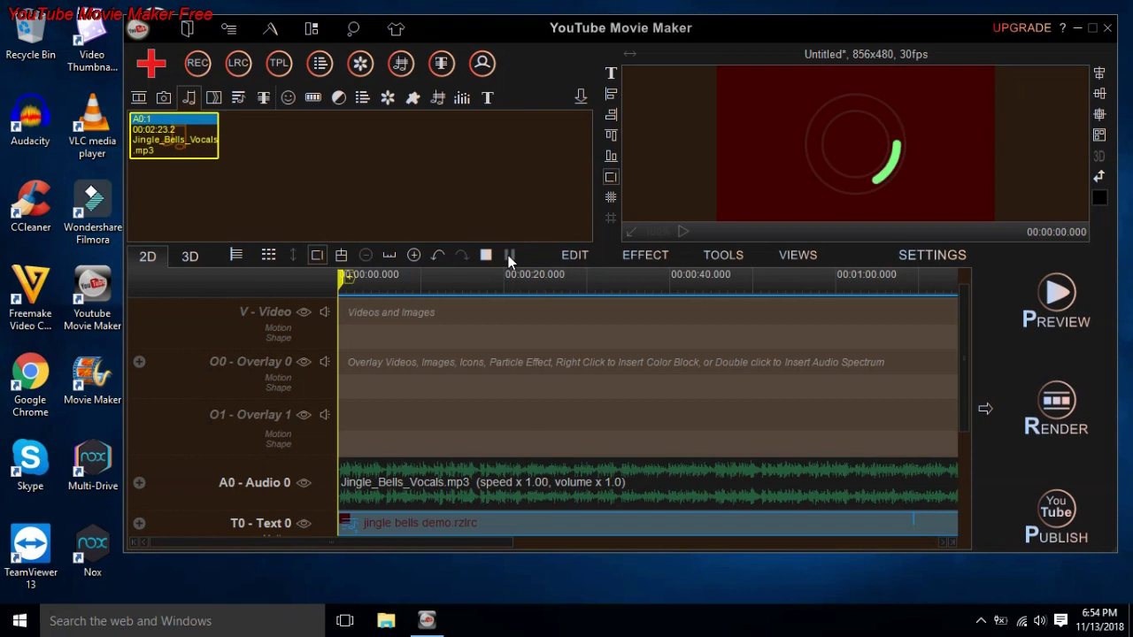